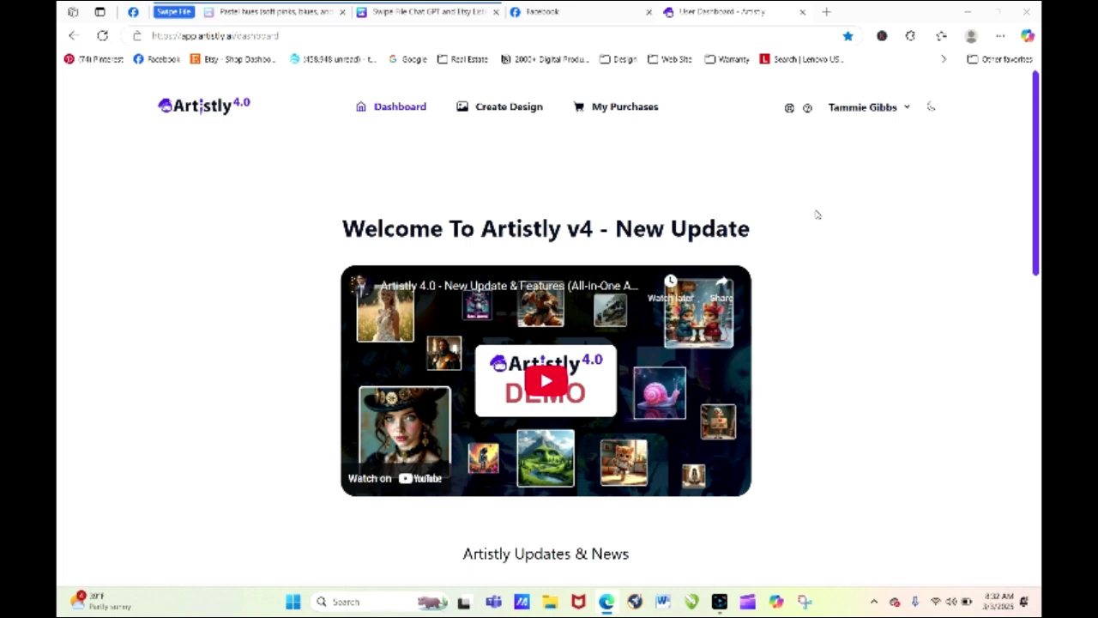
# Open the Advanced AI Image Designer and start creating a new project
pyautogui.click(514, 110)
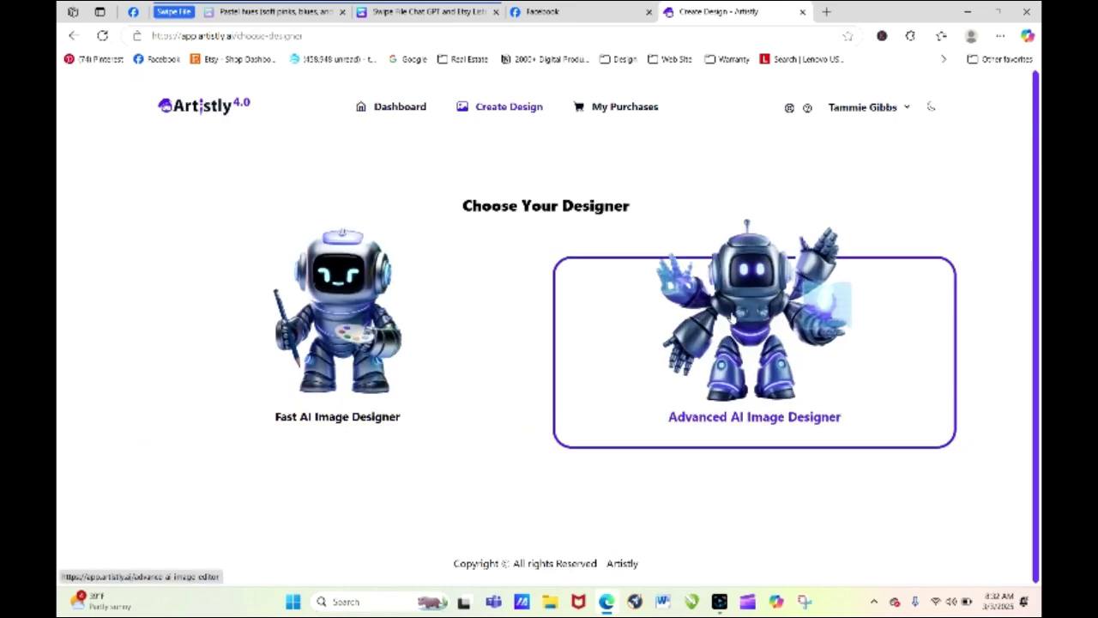
pyautogui.click(734, 317)
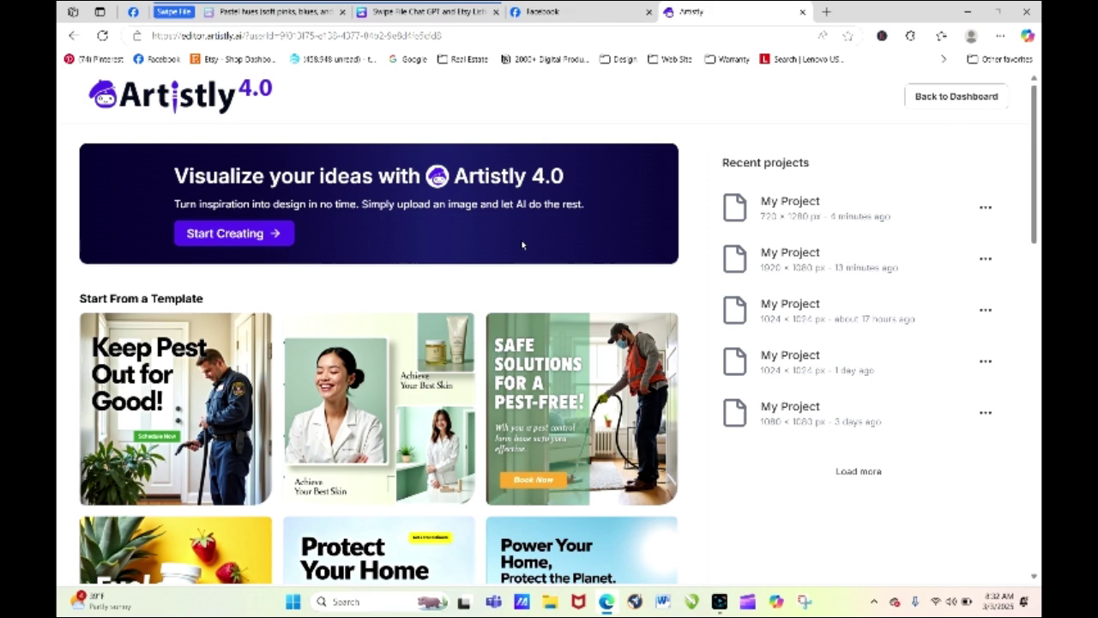
pyautogui.click(233, 233)
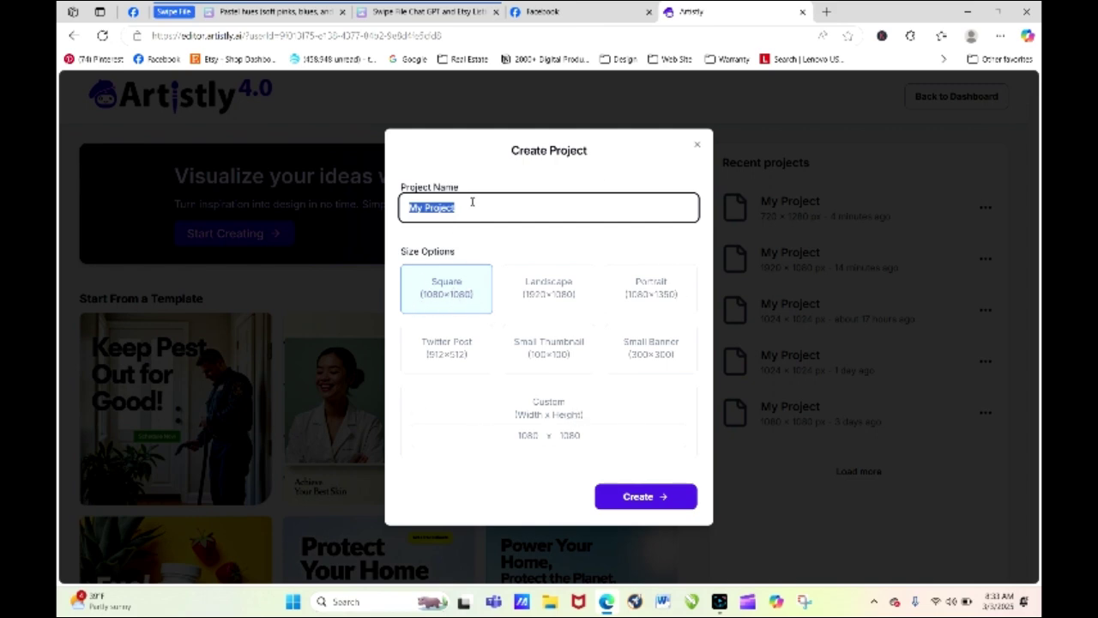
# Name the project Video Tutorial Sizing and create it at the Square (1080×1080) size
pyautogui.press('BackSpace')
pyautogui.moveTo(463, 209); pyautogui.dragTo(371, 206)
pyautogui.write('Video Tutorial Sizing')
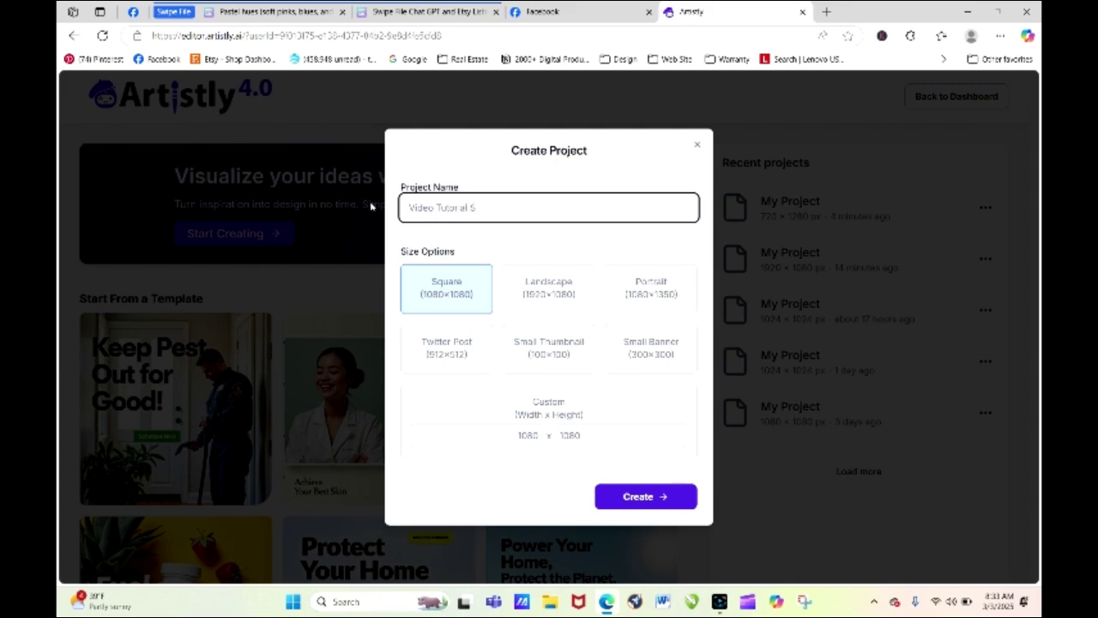
pyautogui.press('BackSpace')
pyautogui.press('BackSpace')
pyautogui.press('BackSpace')
pyautogui.press('BackSpace')
pyautogui.press('BackSpace')
pyautogui.write('izing')
pyautogui.click(623, 496)
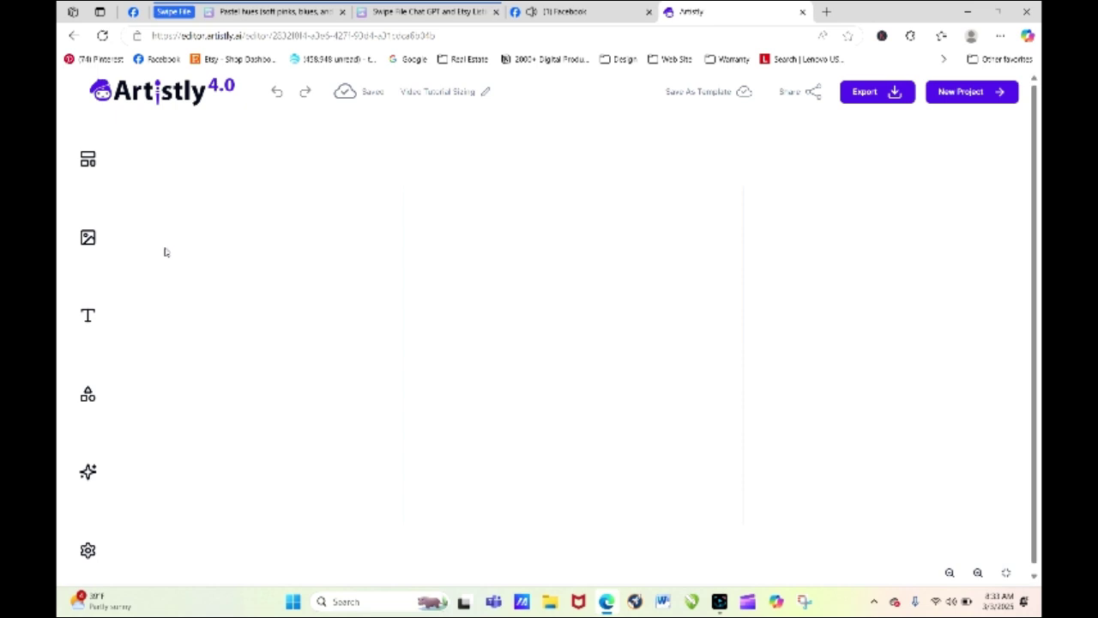
# Open the AI Image Generator and set the image size to 16:9
pyautogui.click(88, 471)
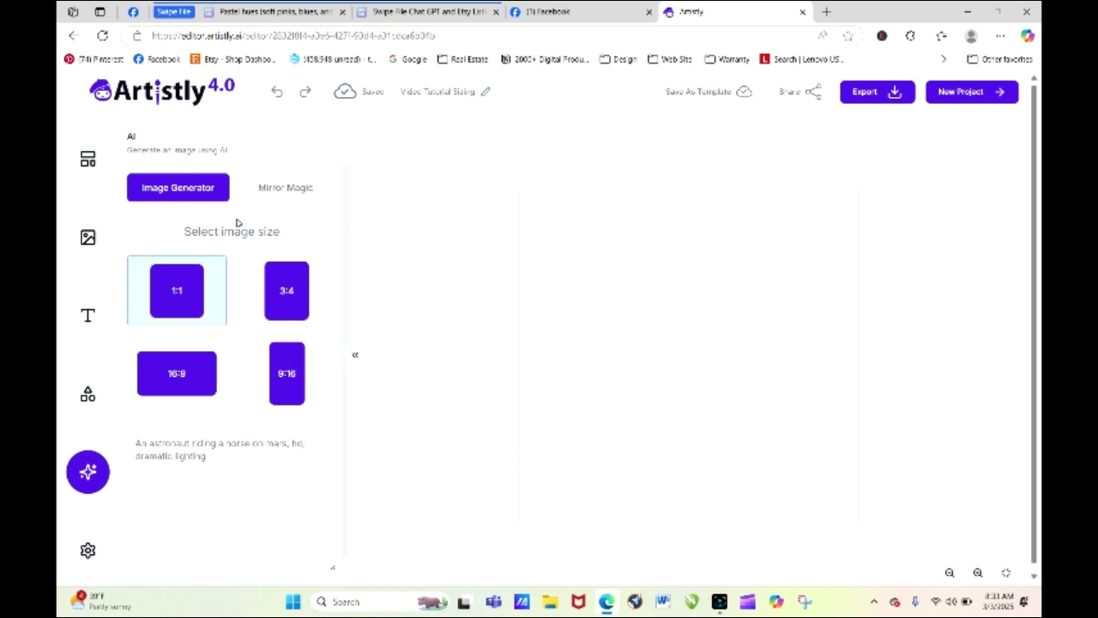
pyautogui.click(166, 188)
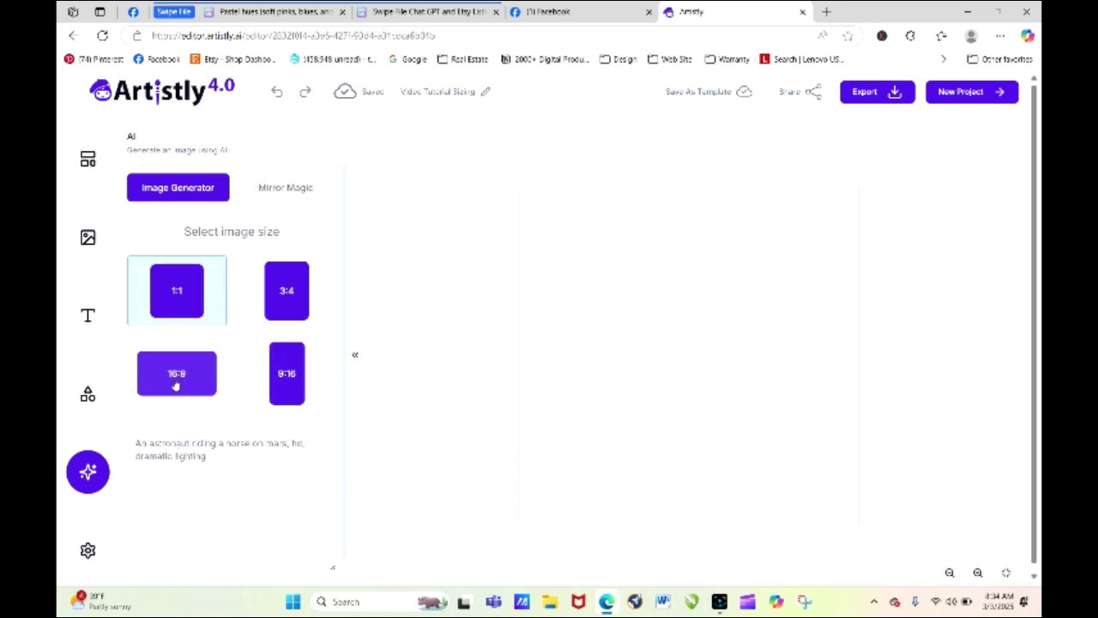
pyautogui.click(175, 377)
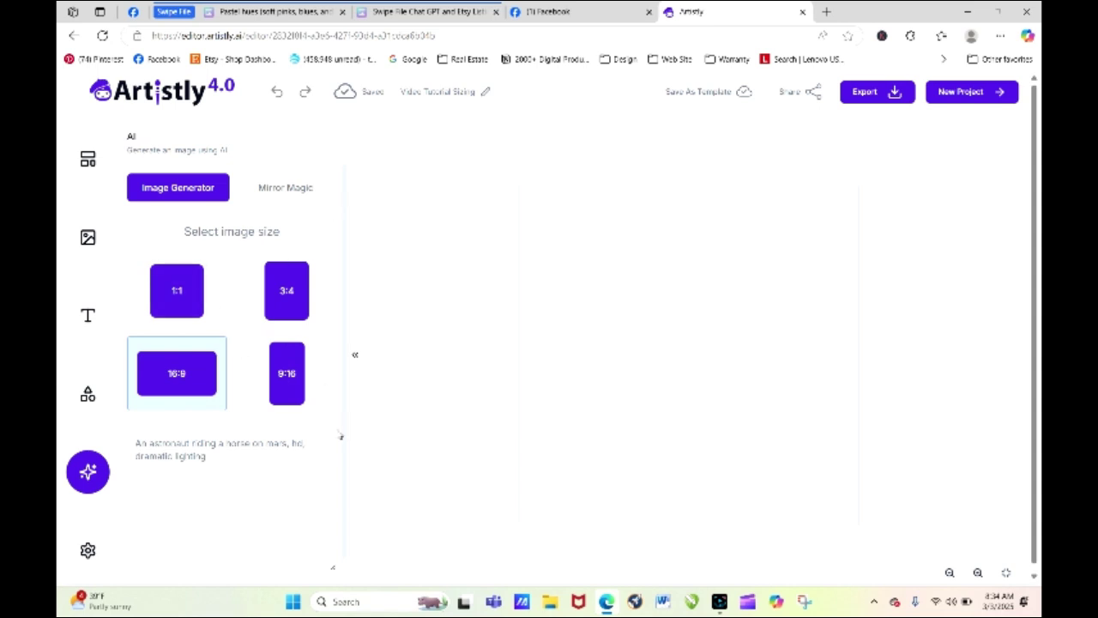
pyautogui.click(236, 465)
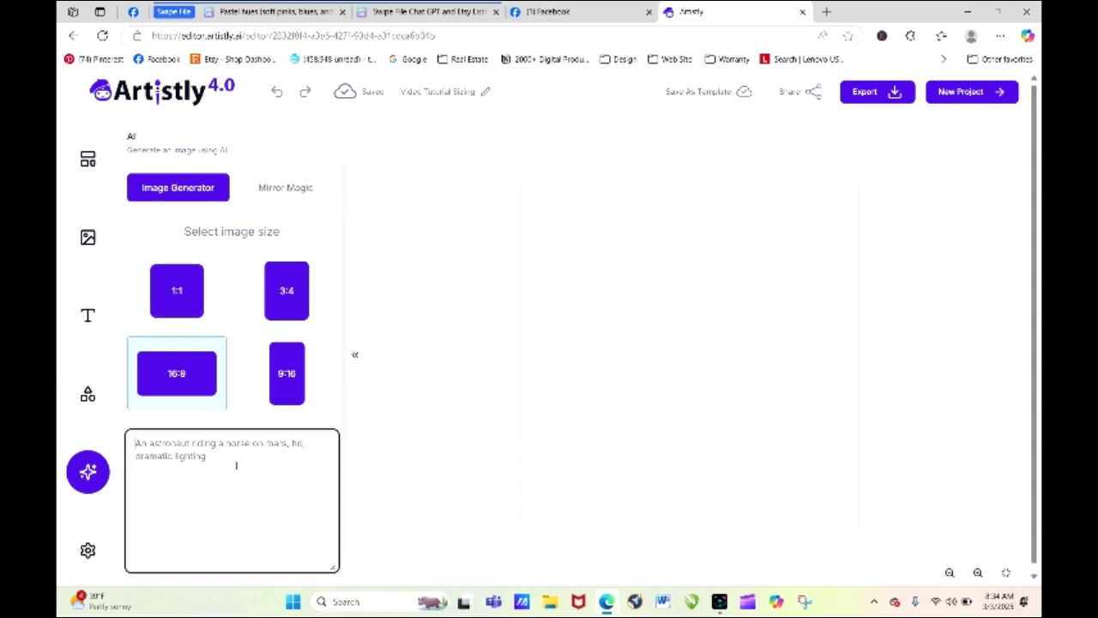
# Look through the AI Generated and Artistly folders in the project's image library
pyautogui.click(88, 238)
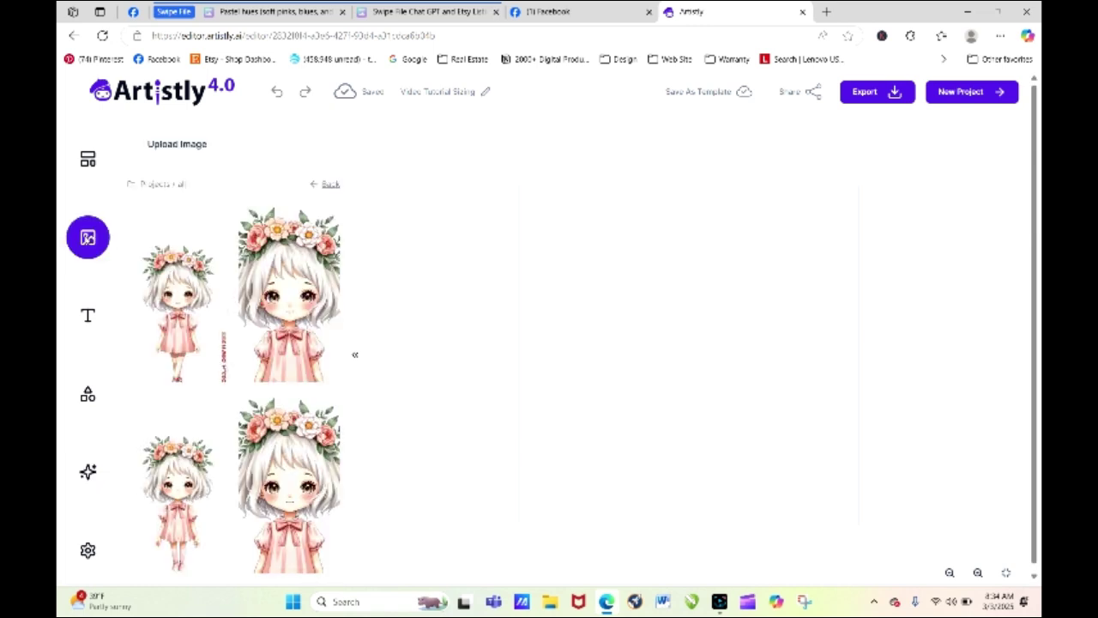
pyautogui.click(328, 184)
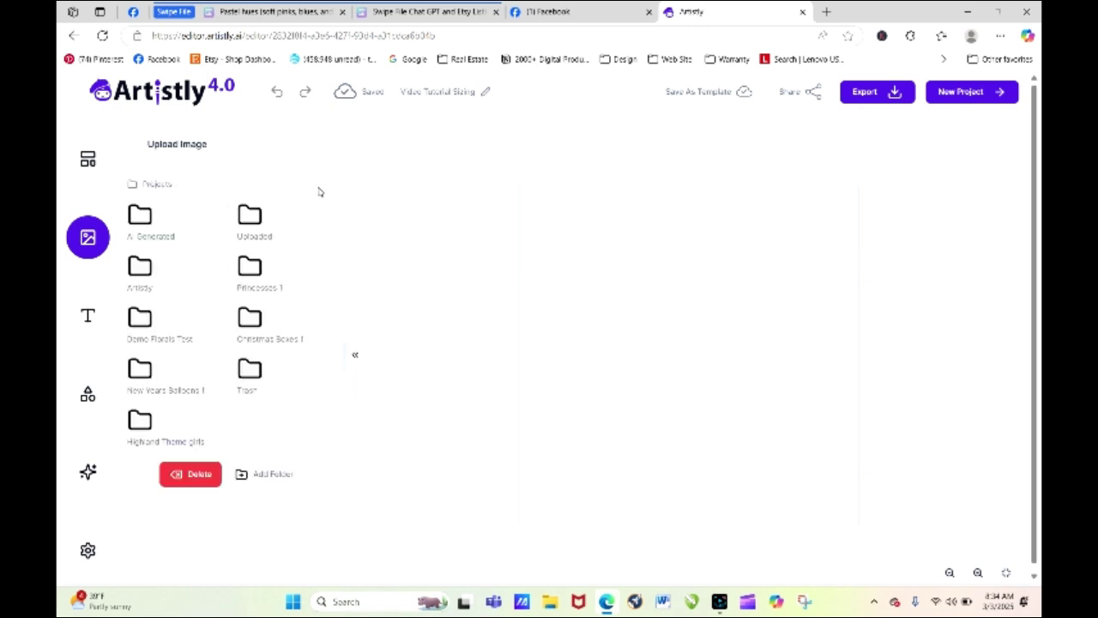
pyautogui.click(149, 230)
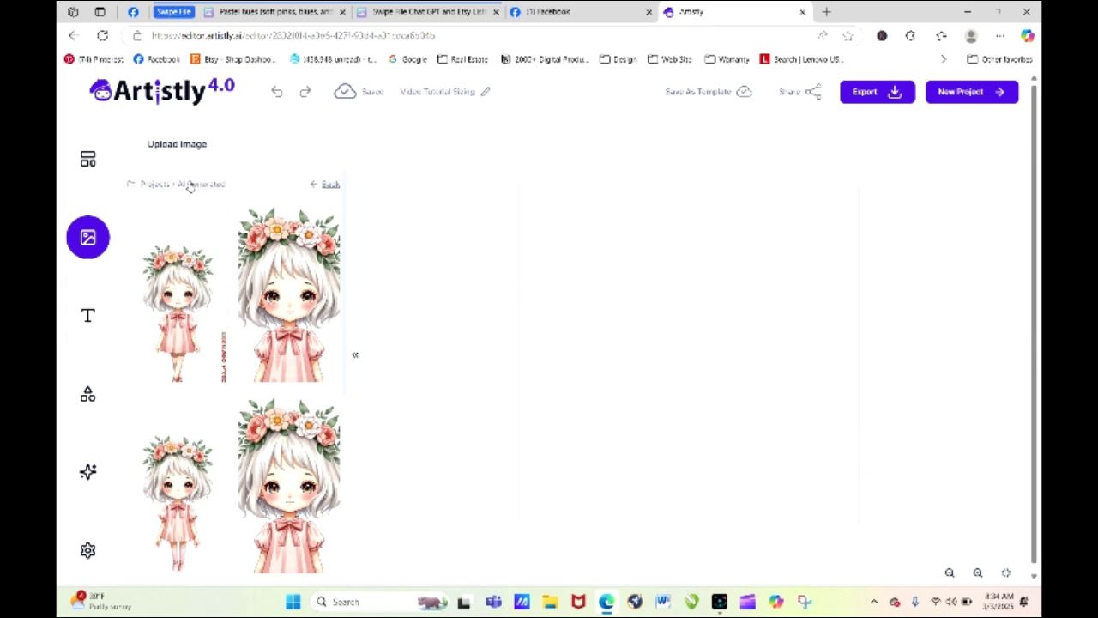
pyautogui.moveTo(159, 217)
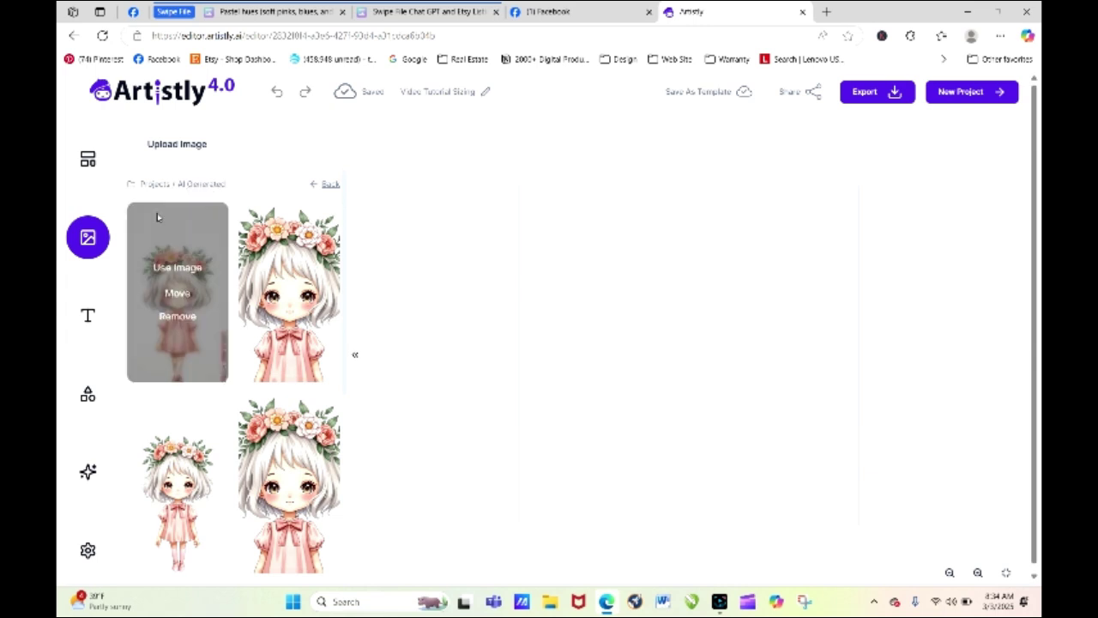
pyautogui.click(330, 185)
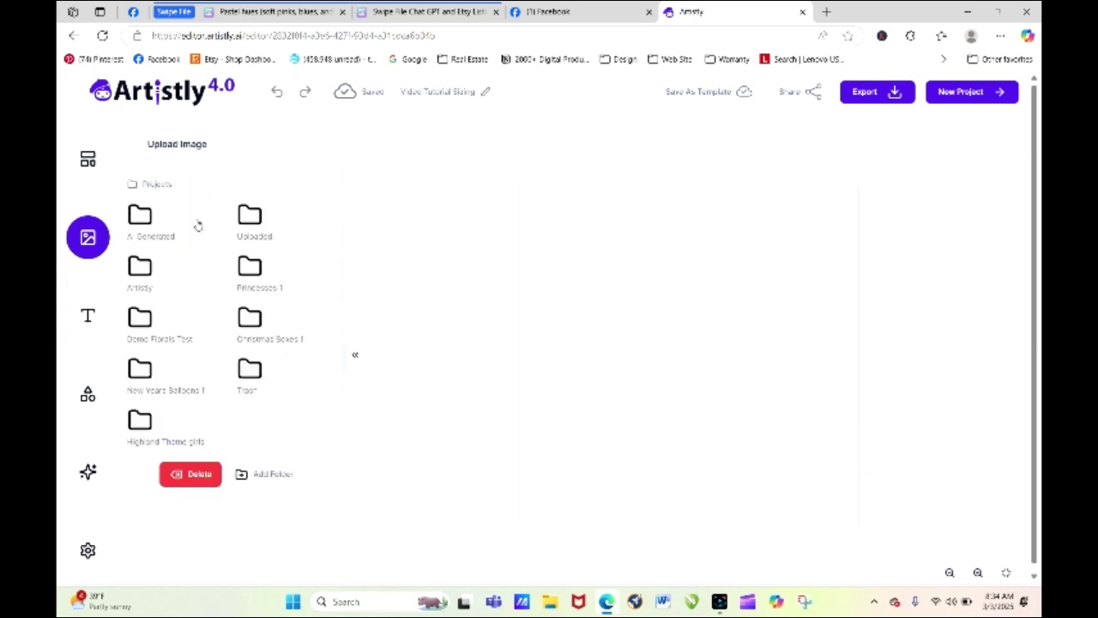
pyautogui.click(147, 267)
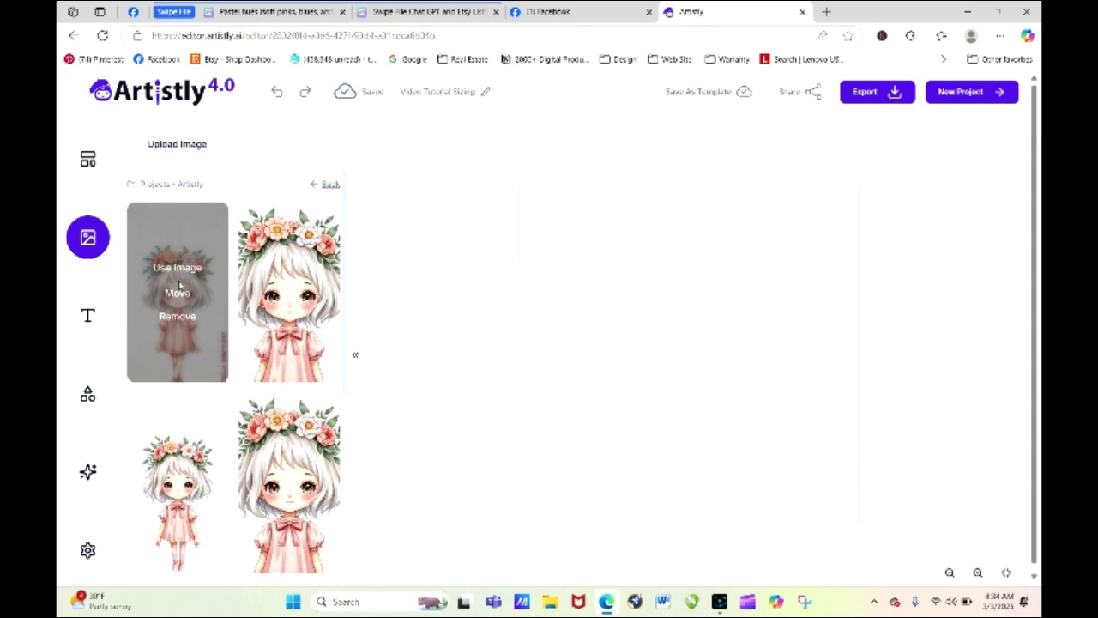
pyautogui.click(329, 183)
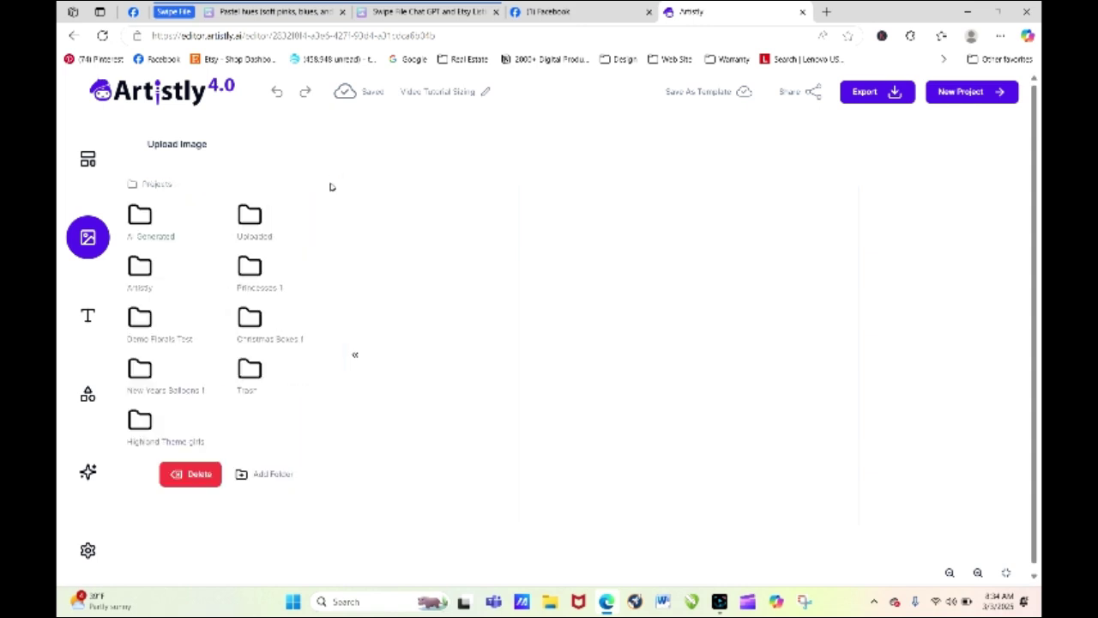
# Place the angled red sports car image from the AI Generated folder on the canvas
pyautogui.click(137, 223)
pyautogui.moveTo(340, 321); pyautogui.dragTo(345, 512)
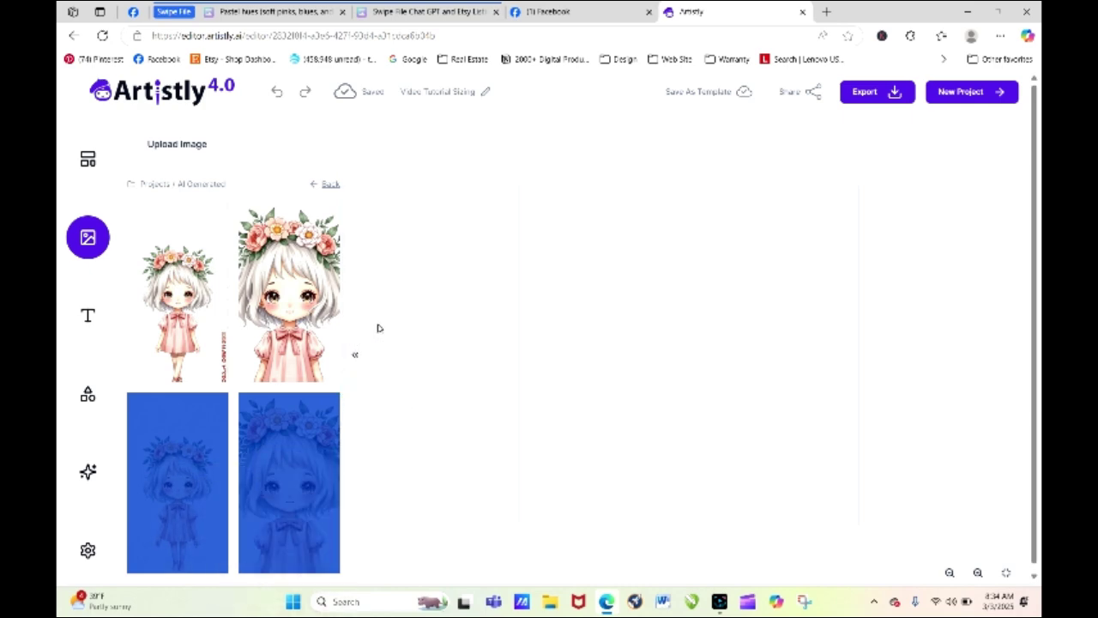
pyautogui.scroll(-5, 326, 343)
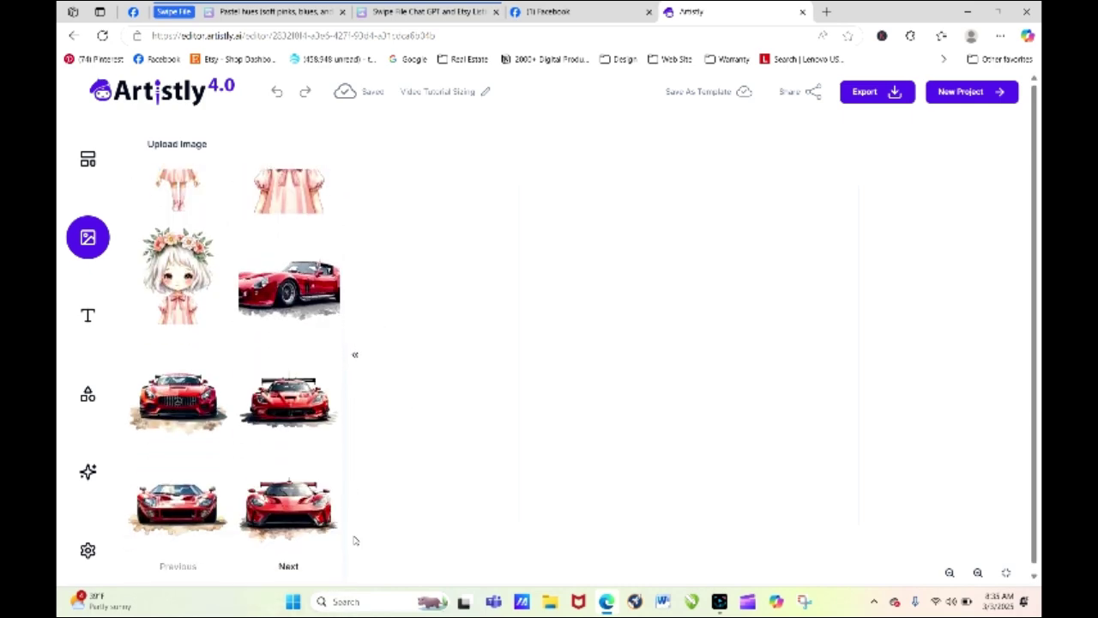
pyautogui.hotkey('ctrl', 'a')
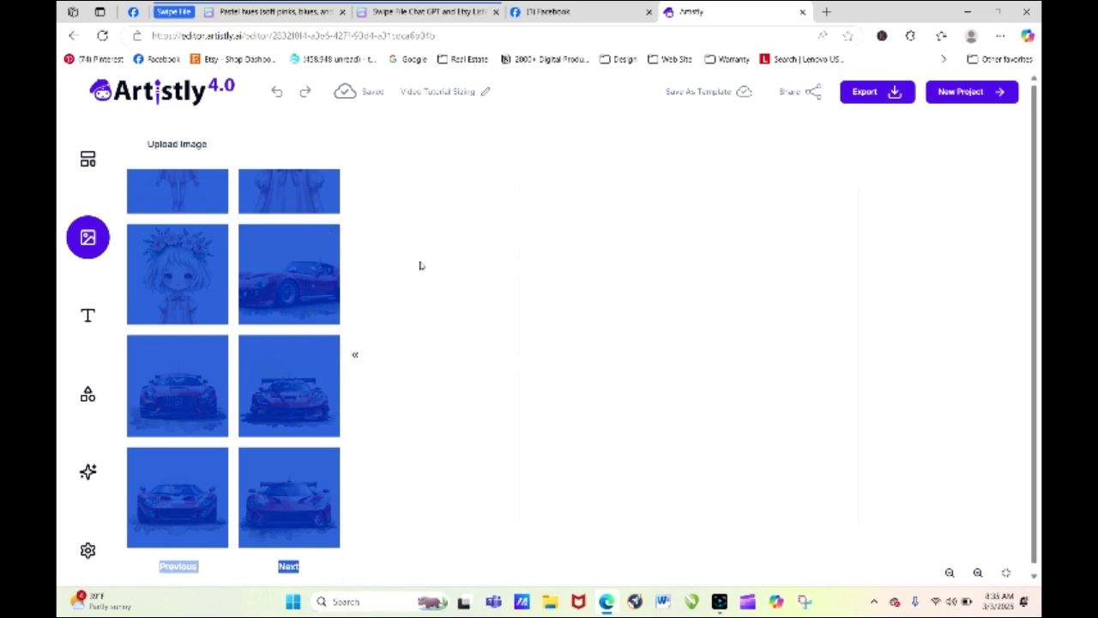
pyautogui.moveTo(275, 310)
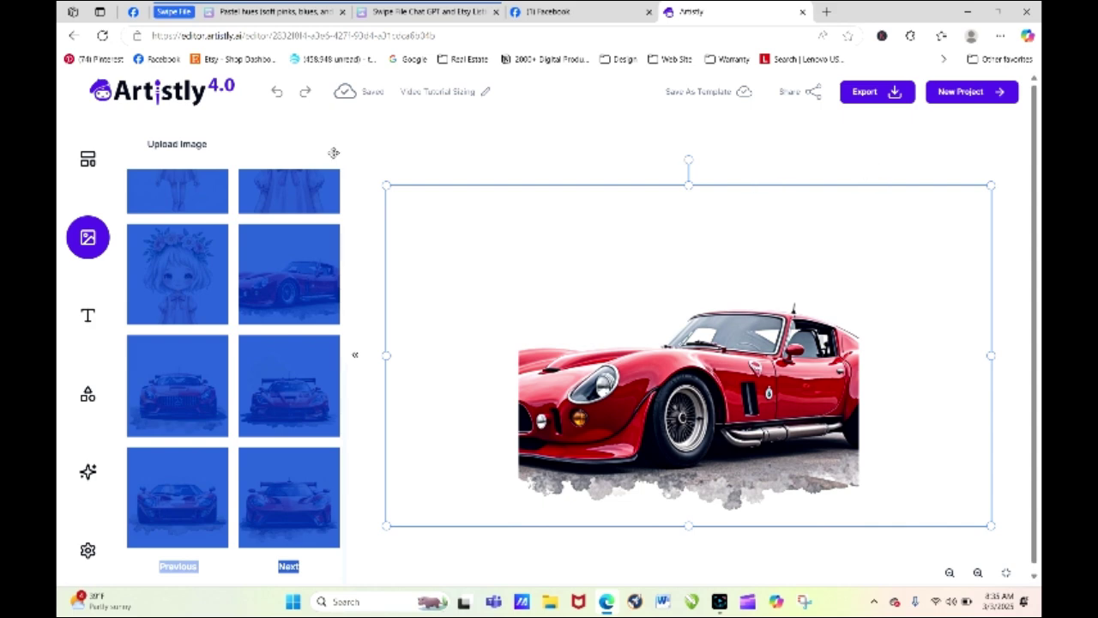
pyautogui.click(394, 162)
pyautogui.moveTo(317, 261)
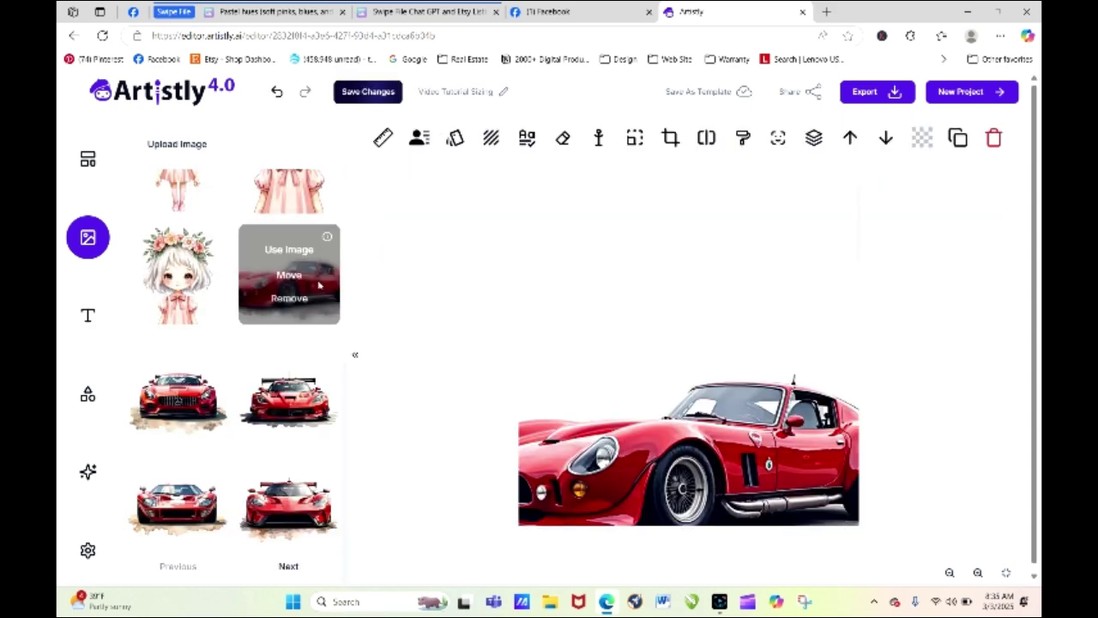
# Copy the image prompt of the angled red sports car and delete the car from the canvas
pyautogui.click(328, 238)
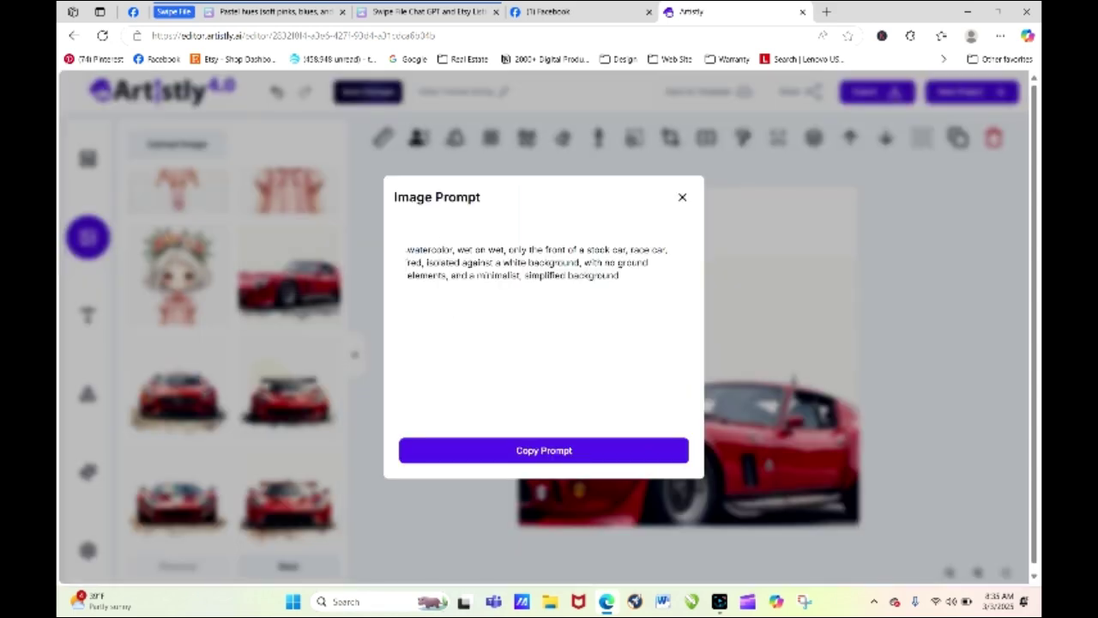
pyautogui.click(533, 456)
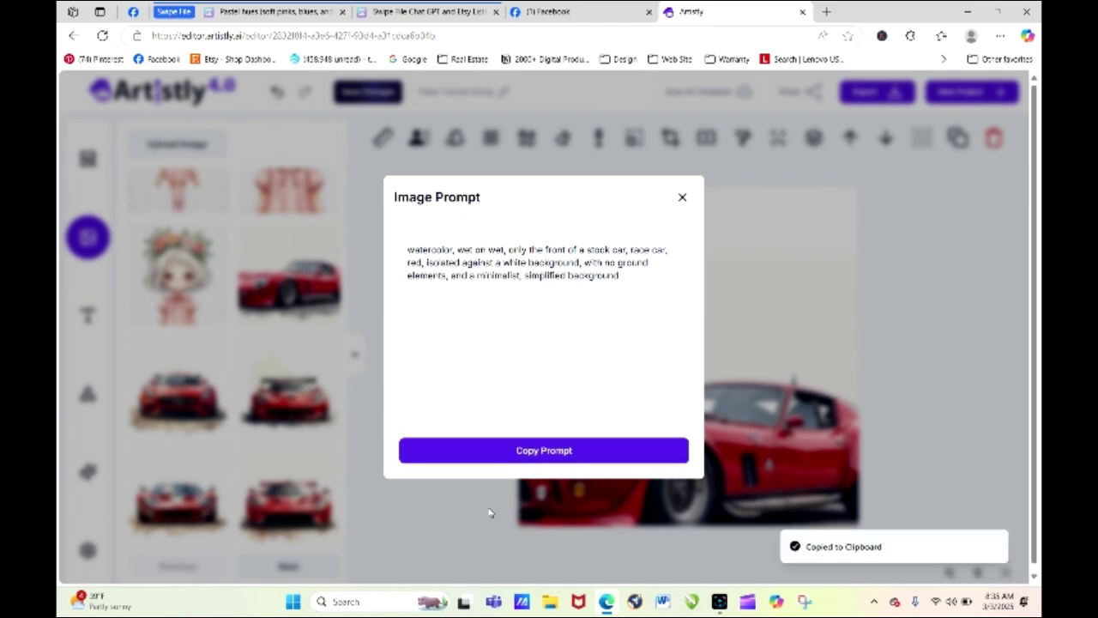
pyautogui.click(681, 199)
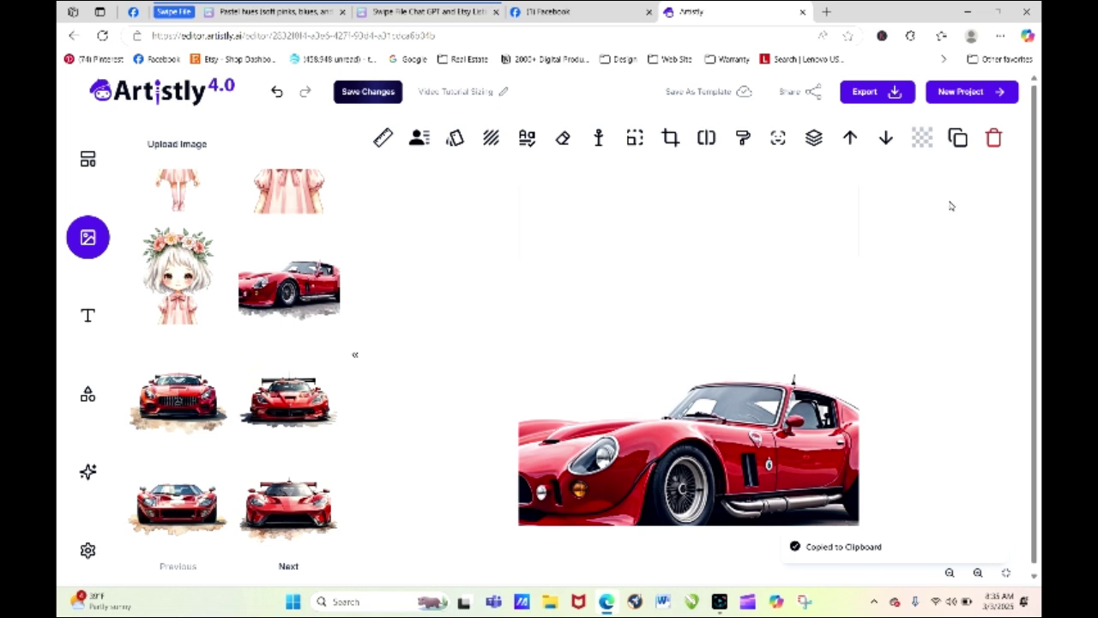
pyautogui.hotkey('ctrl', 'v')
pyautogui.click(993, 138)
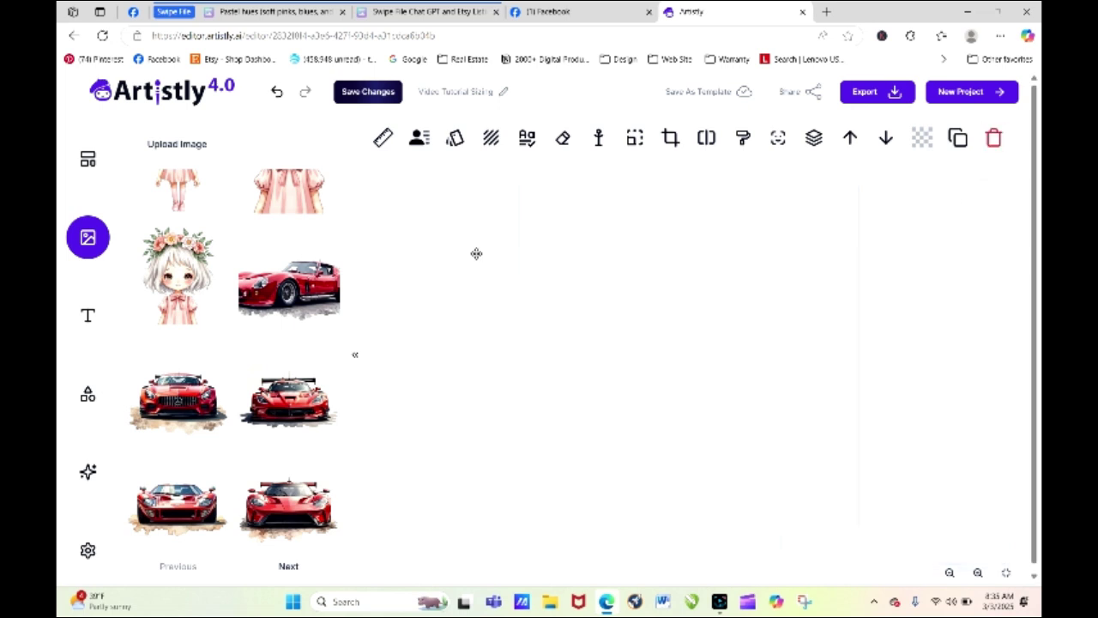
# Examine the girl and red car images in the AI Generated folder for available prompt information
pyautogui.moveTo(321, 501)
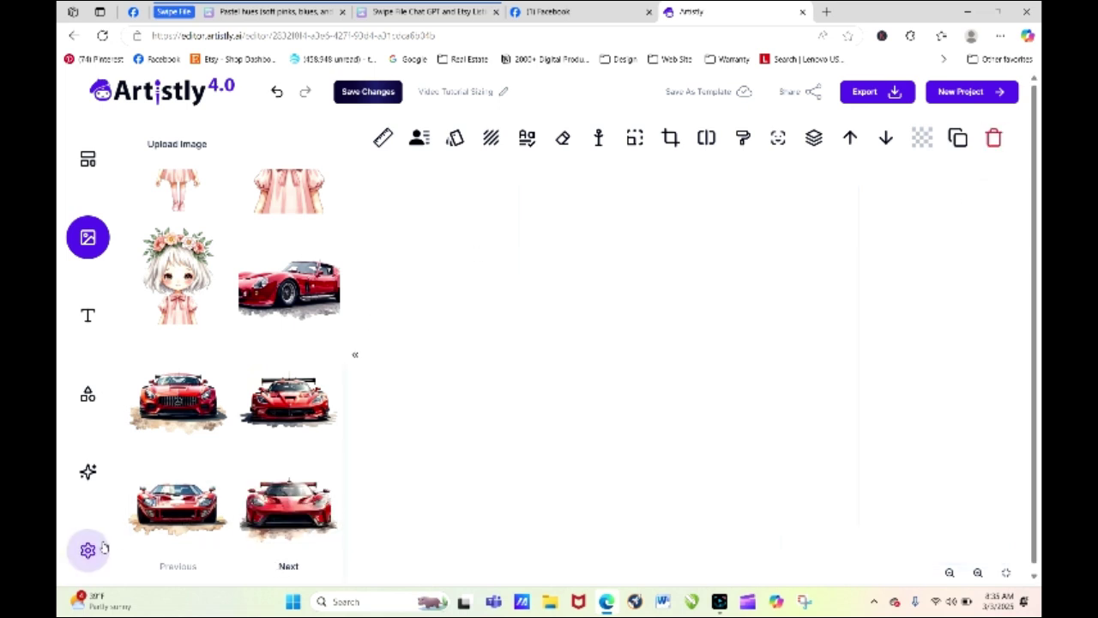
pyautogui.click(89, 470)
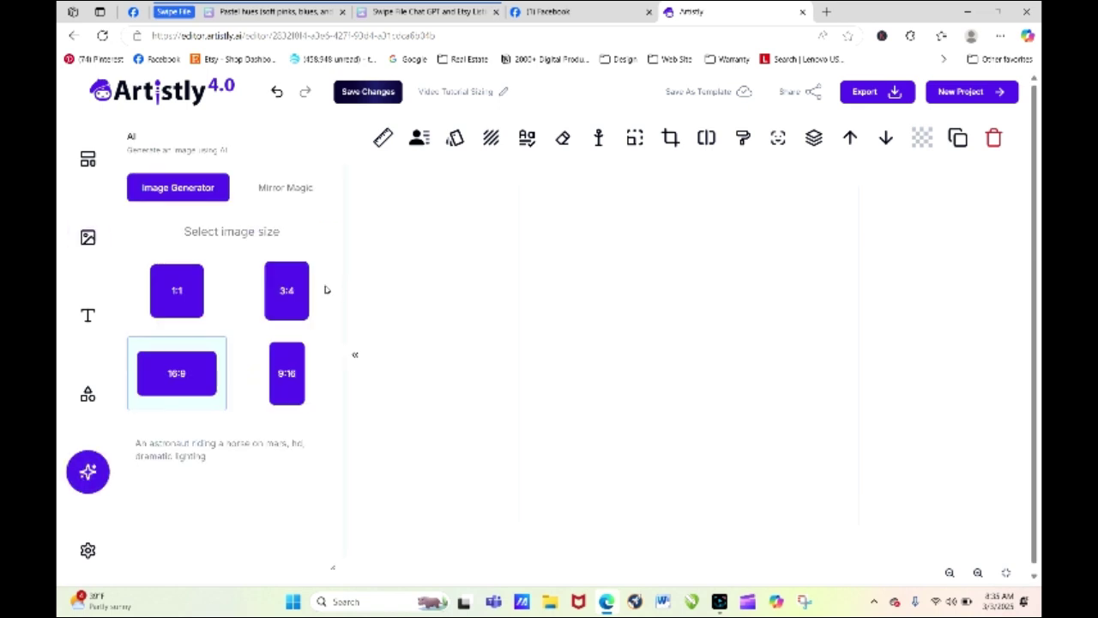
pyautogui.click(87, 236)
pyautogui.moveTo(324, 242)
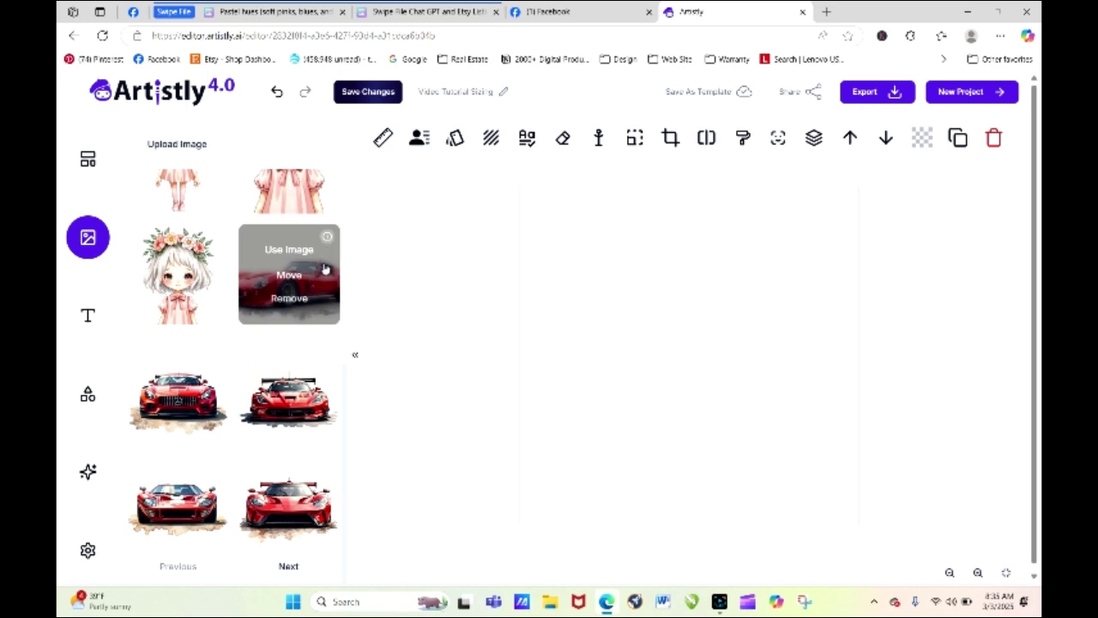
pyautogui.moveTo(213, 244)
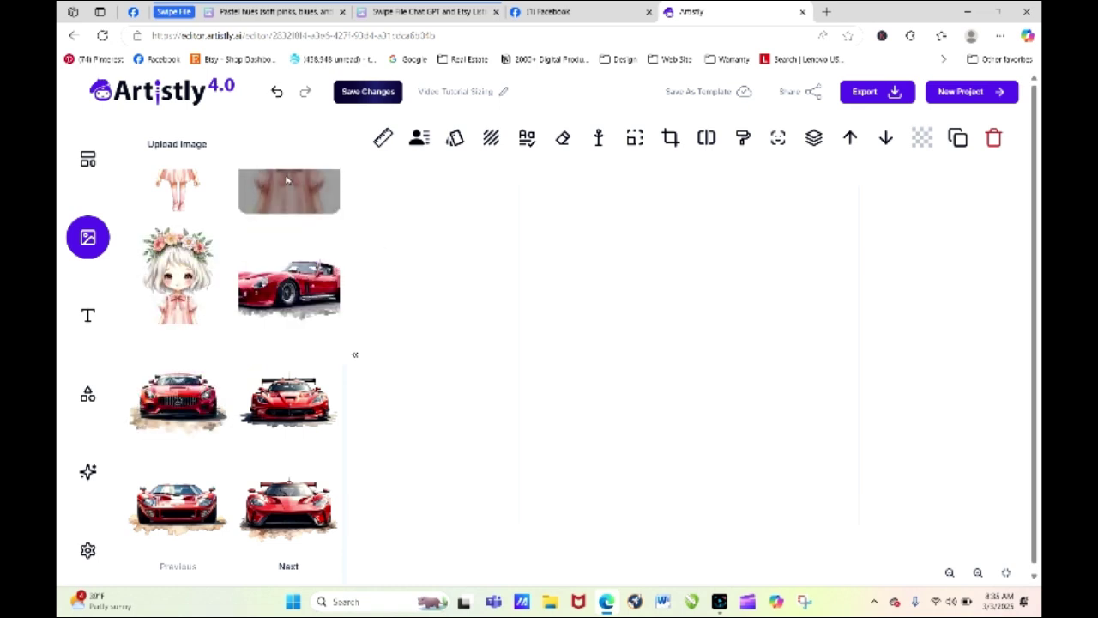
pyautogui.moveTo(189, 256)
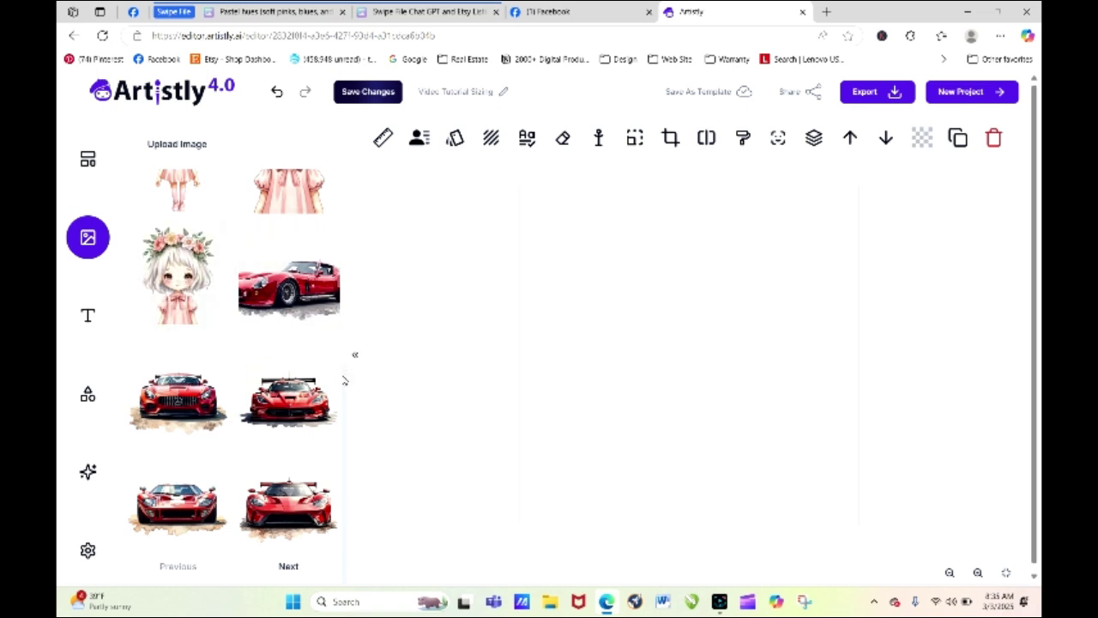
pyautogui.scroll(5, 343, 380)
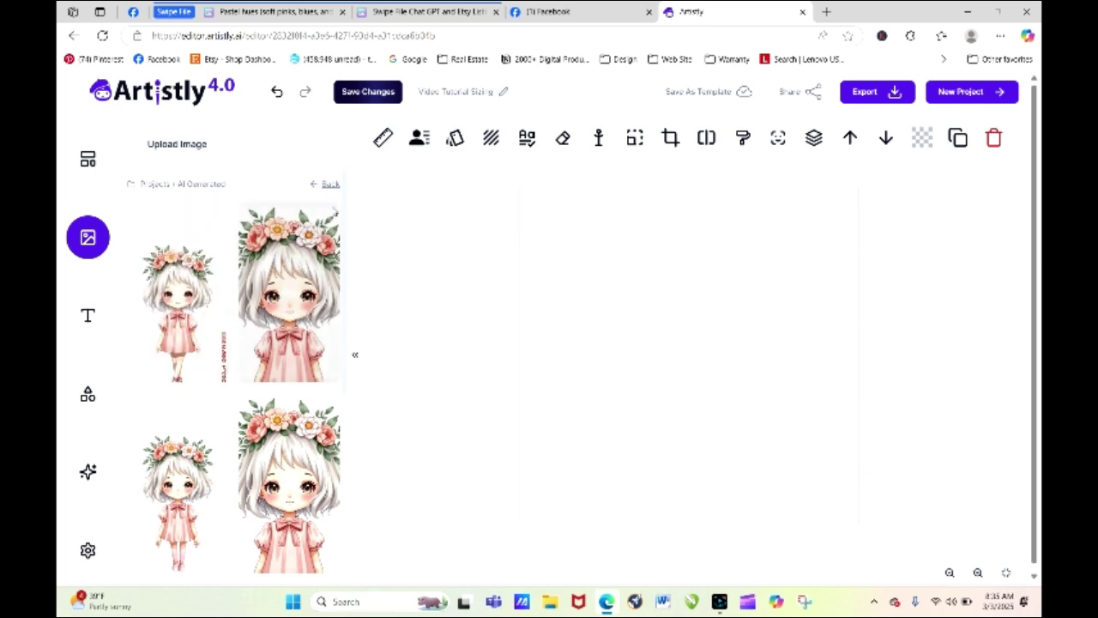
pyautogui.scroll(-5, 343, 361)
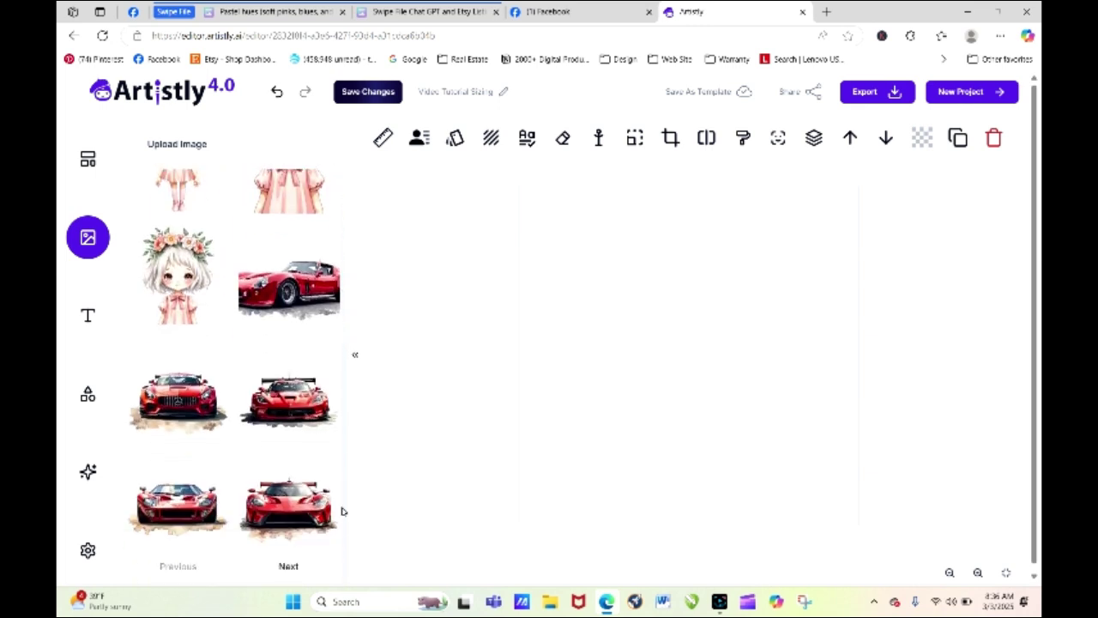
pyautogui.moveTo(199, 389)
# Paste the copied watercolor red race car prompt into the AI Image Generator's prompt
pyautogui.click(88, 471)
pyautogui.rightClick(178, 469)
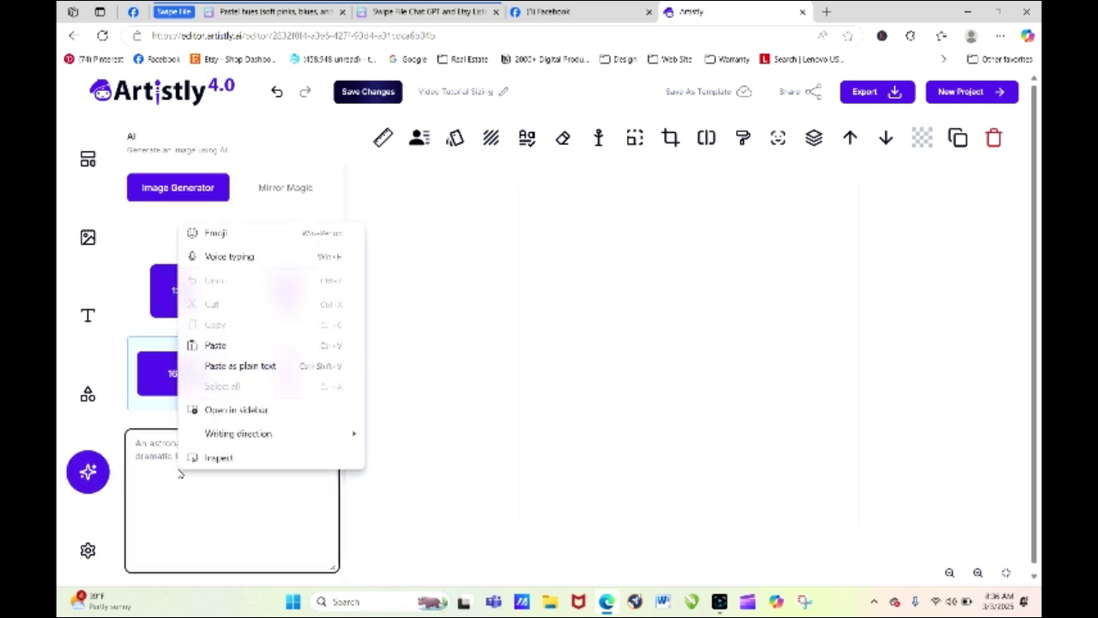
pyautogui.click(214, 345)
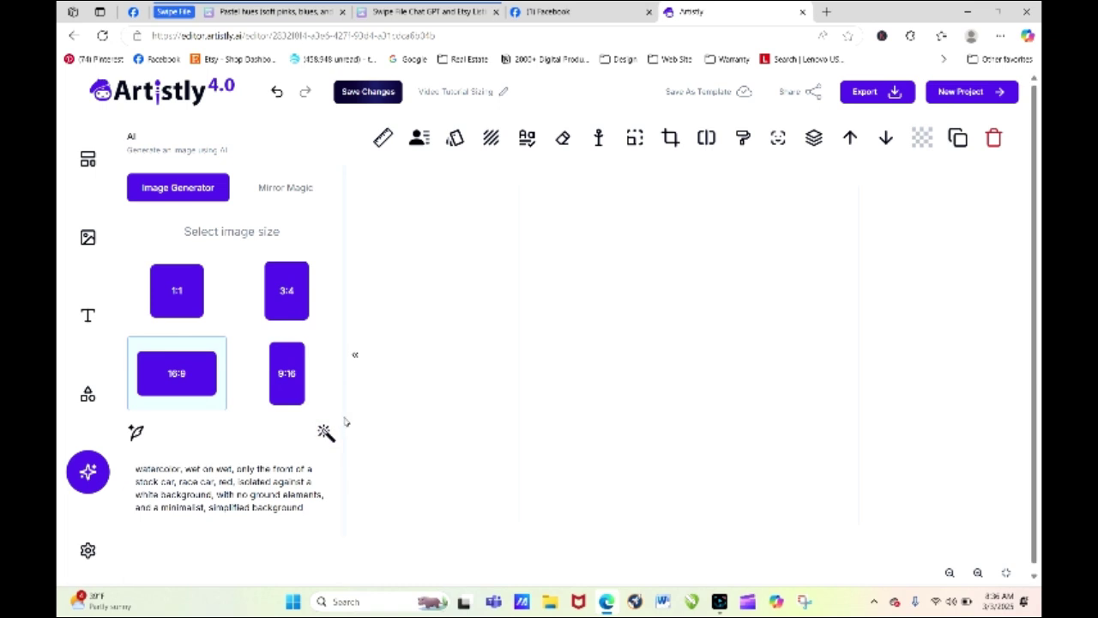
pyautogui.scroll(-1, 347, 422)
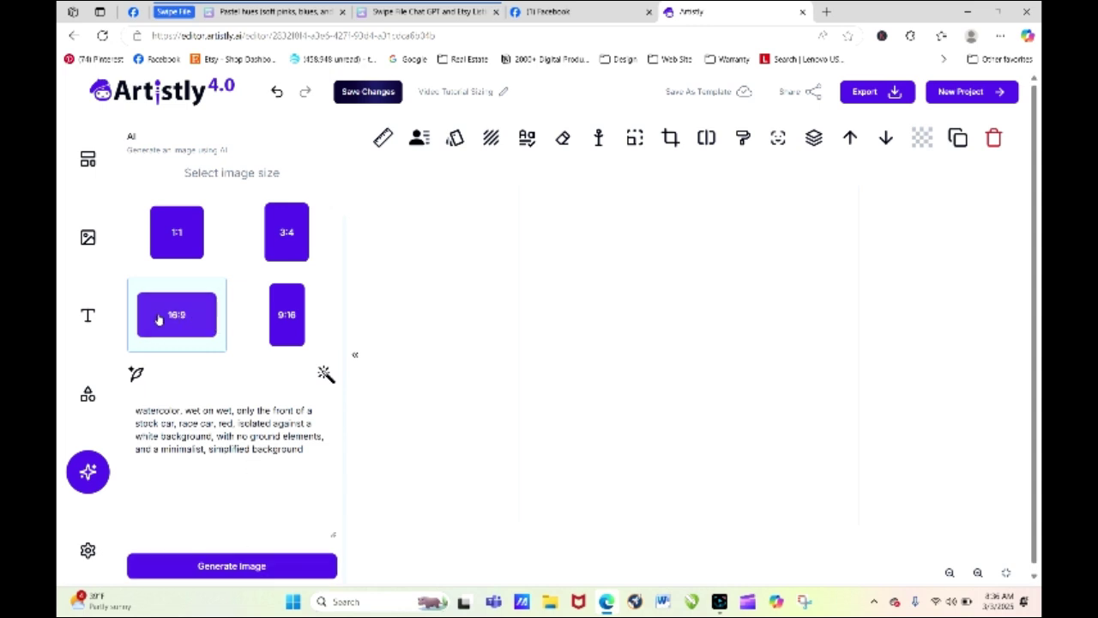
# Generate the 16:9 image from the watercolor red race car prompt and place it on the canvas
pyautogui.click(215, 569)
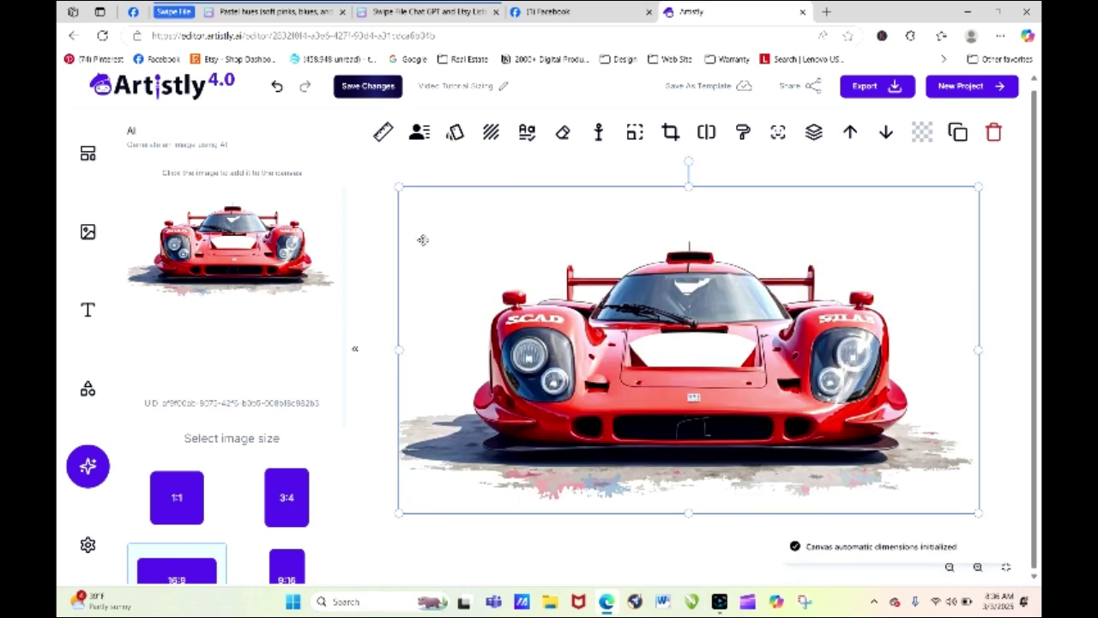
pyautogui.click(390, 174)
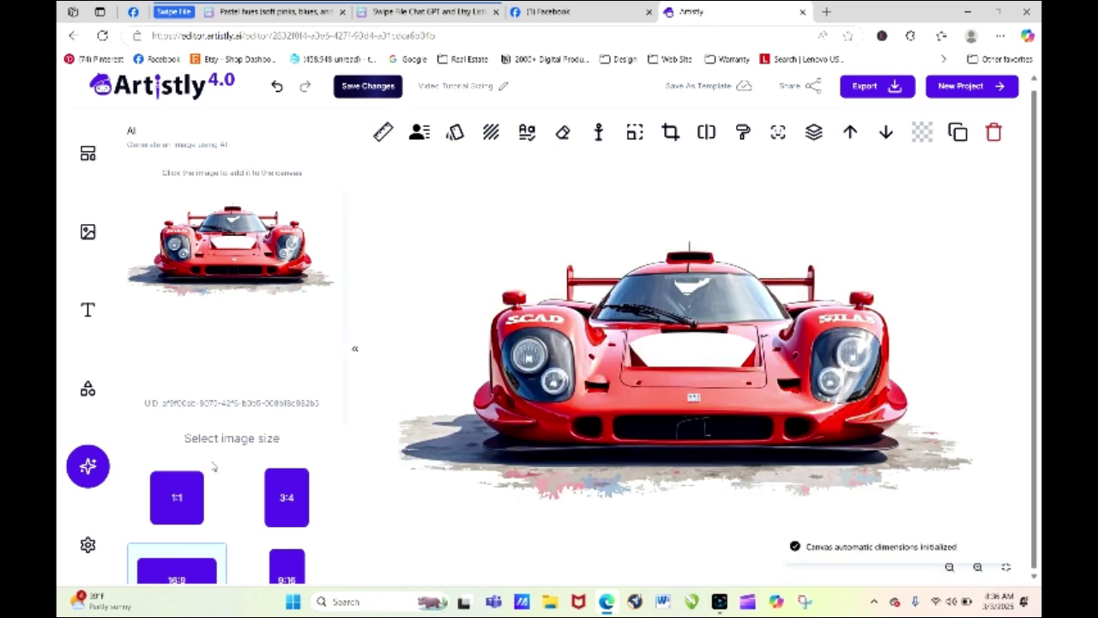
pyautogui.click(161, 570)
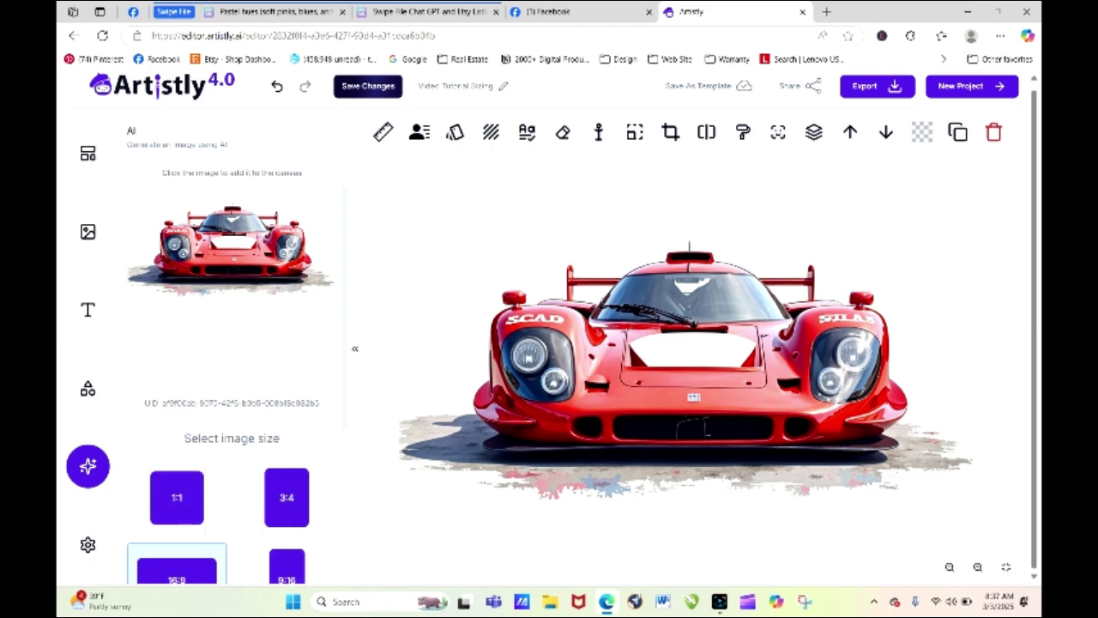
# Check the canvas width and height in the workspace settings, and review the AI generator's image size and prompt
pyautogui.click(89, 547)
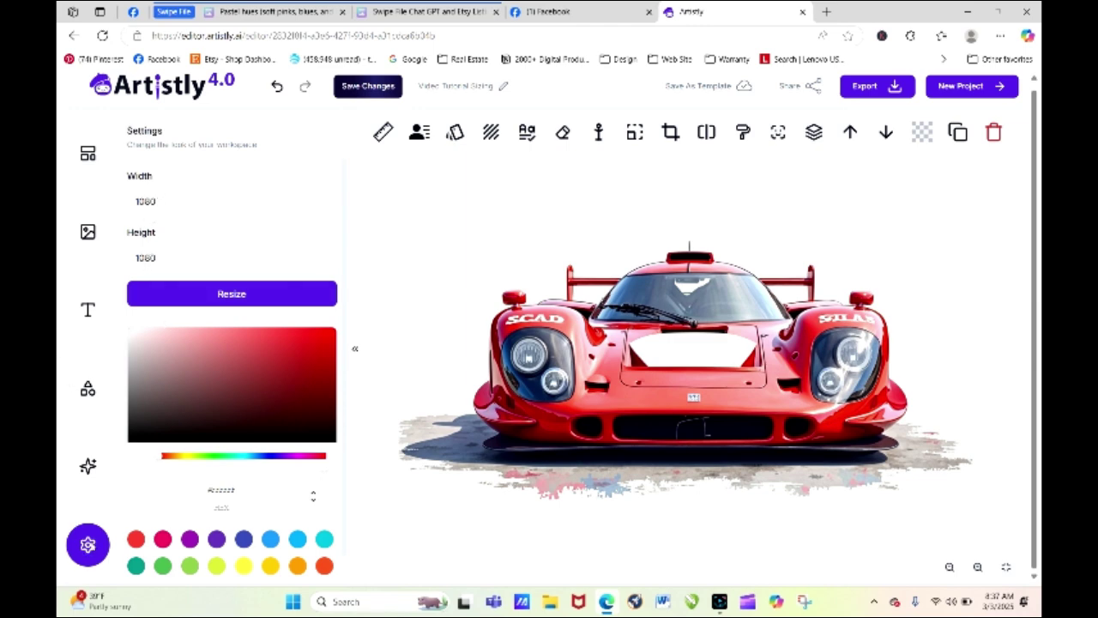
pyautogui.click(88, 466)
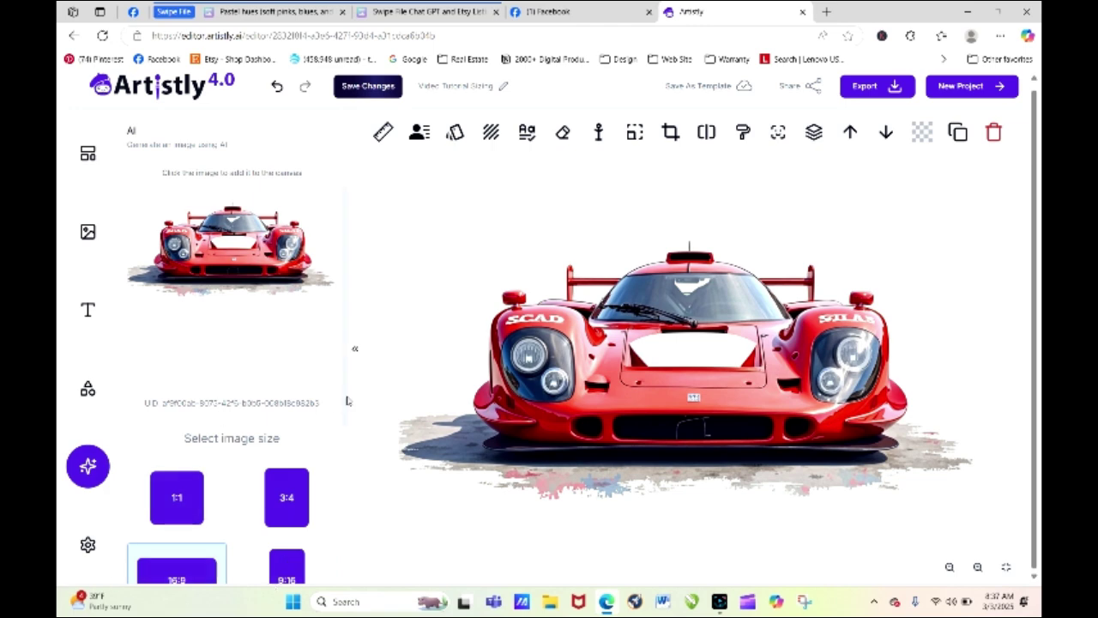
pyautogui.scroll(-3, 346, 400)
pyautogui.scroll(3, 368, 409)
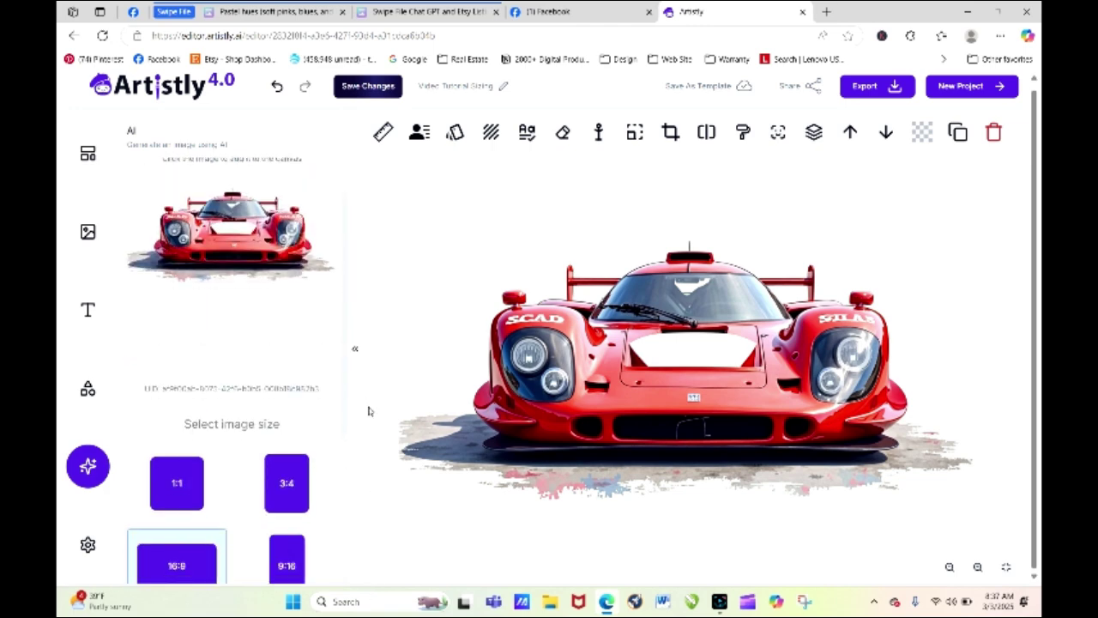
pyautogui.scroll(-3, 317, 442)
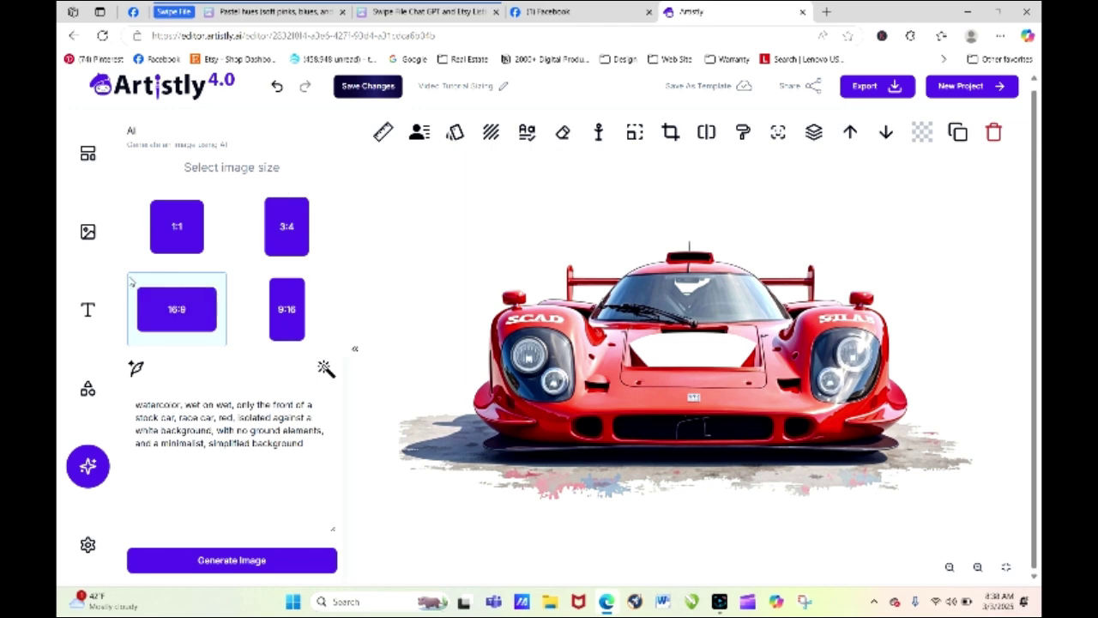
# Browse the AI Generated folder through to its third page of car images
pyautogui.click(87, 233)
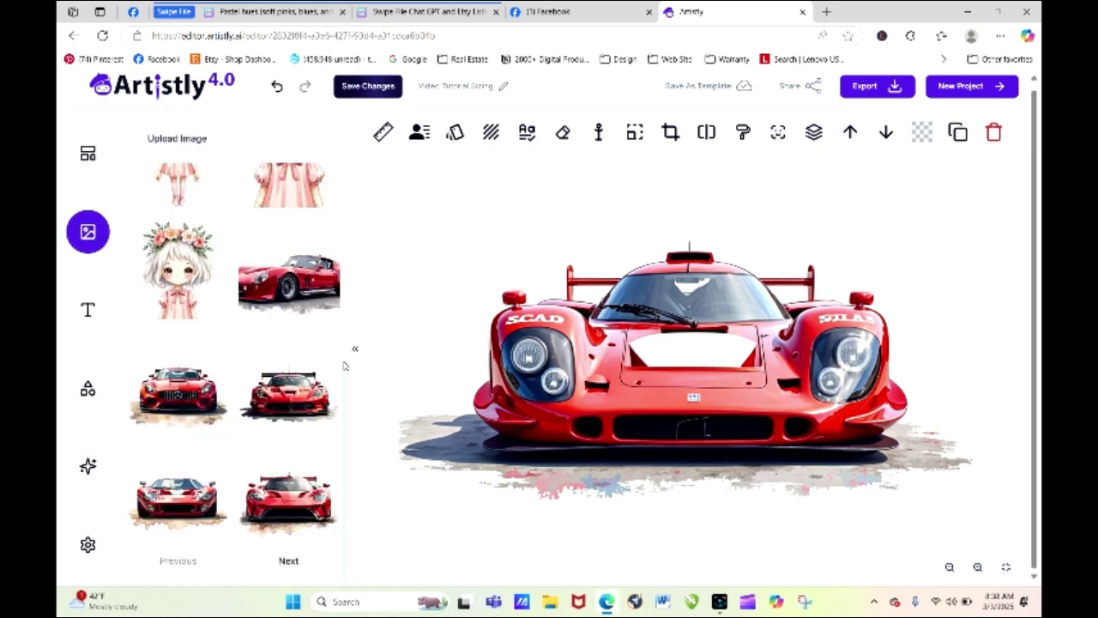
pyautogui.click(289, 562)
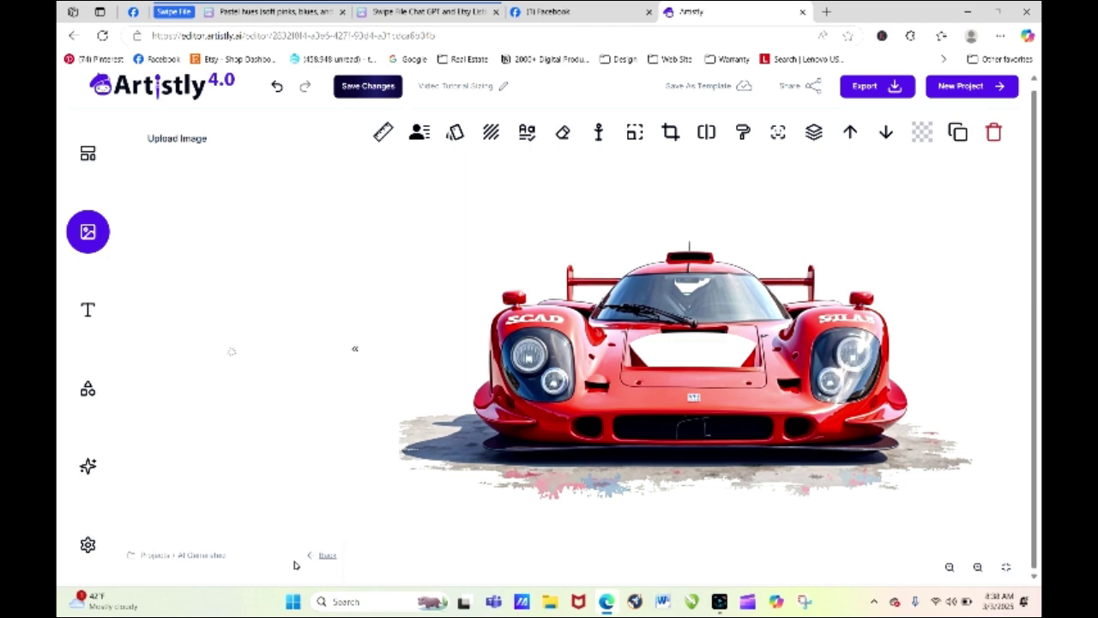
pyautogui.moveTo(304, 369)
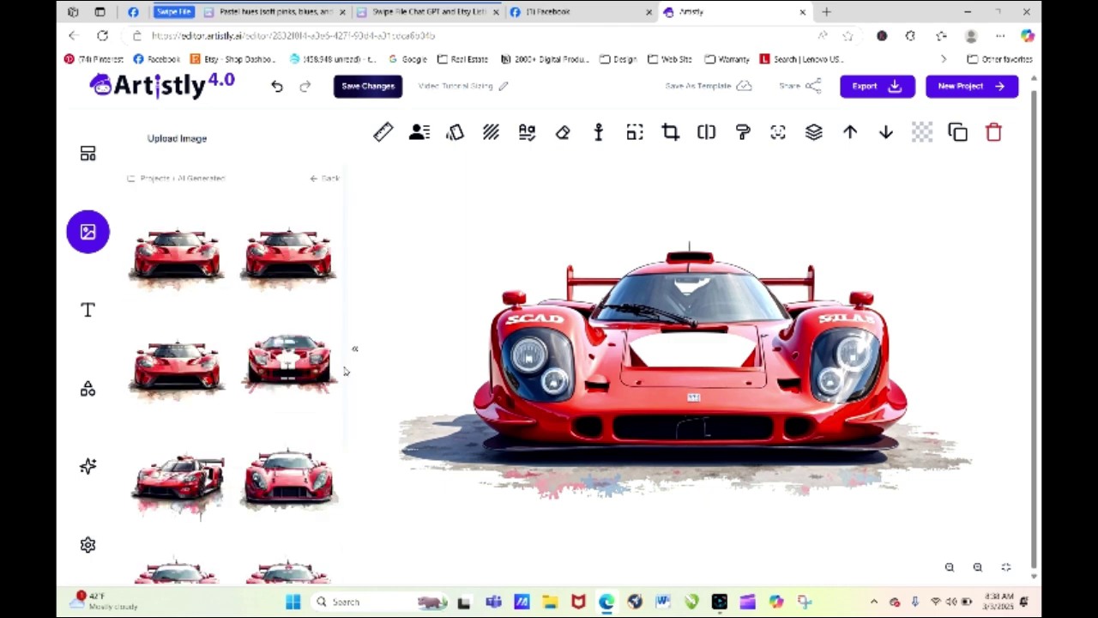
pyautogui.scroll(-1, 344, 370)
pyautogui.click(307, 564)
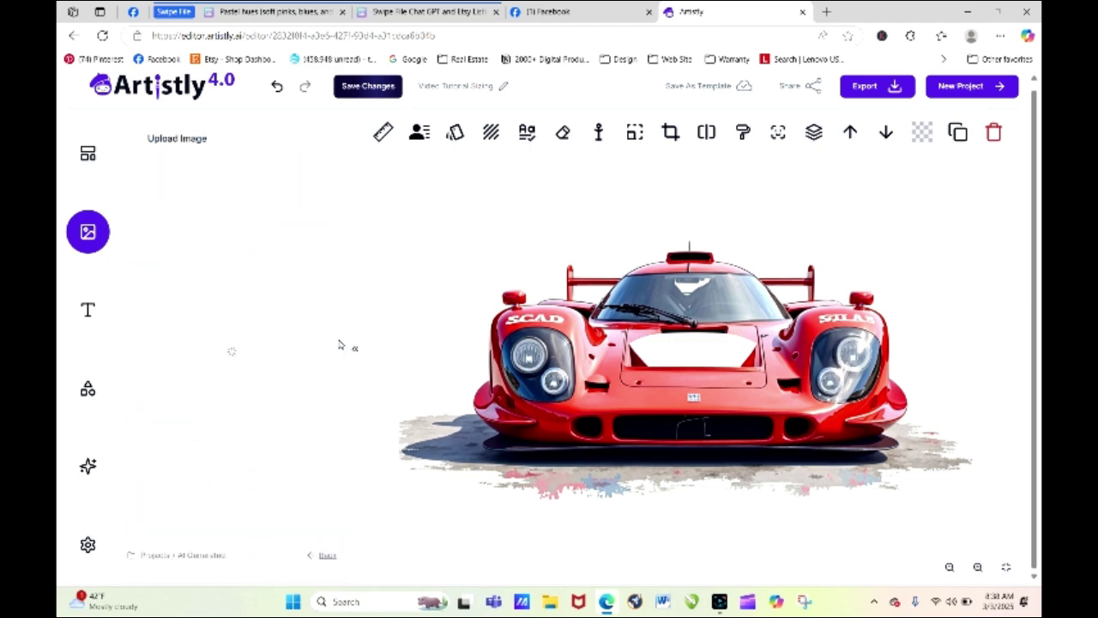
pyautogui.scroll(-3, 343, 310)
pyautogui.moveTo(283, 489)
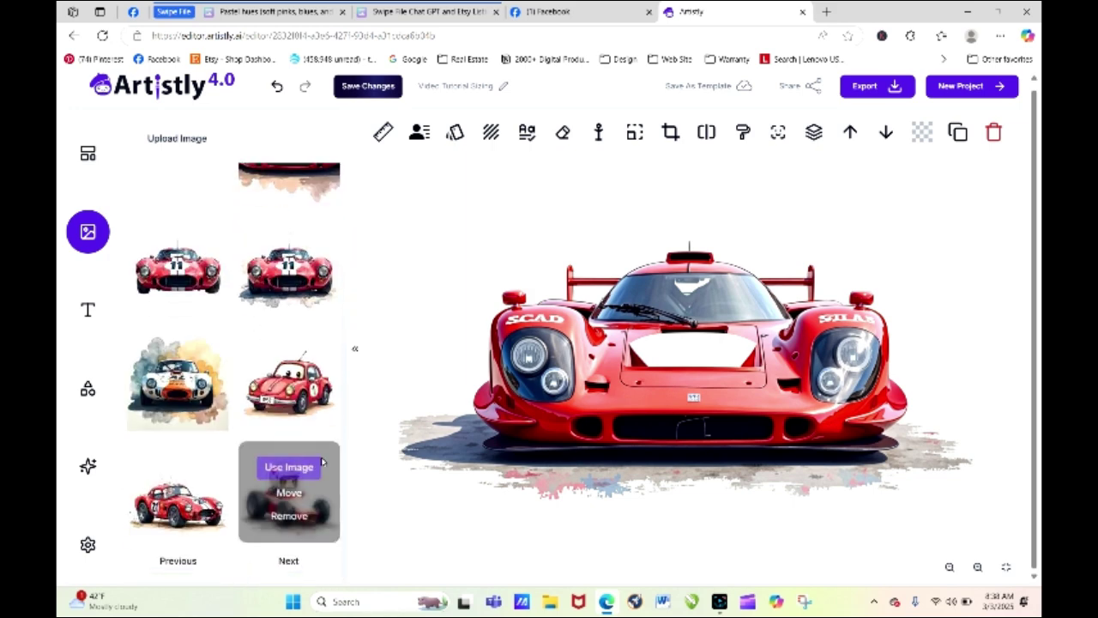
# Check which car images offer prompt information, and view the image prompt of the white and orange watercolor race car
pyautogui.click(289, 492)
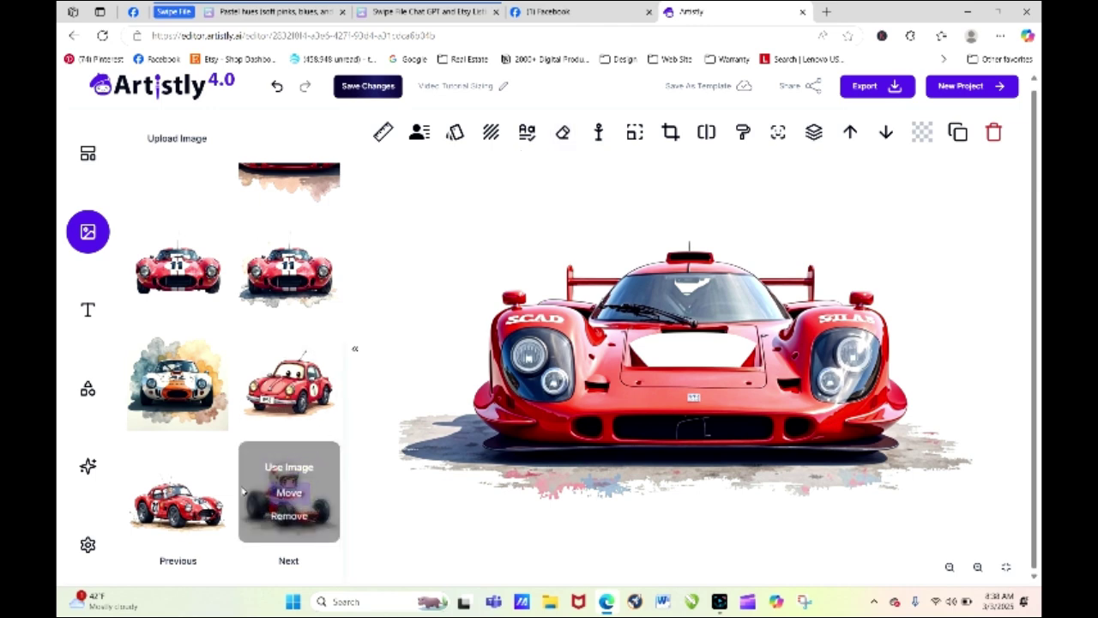
pyautogui.moveTo(280, 452)
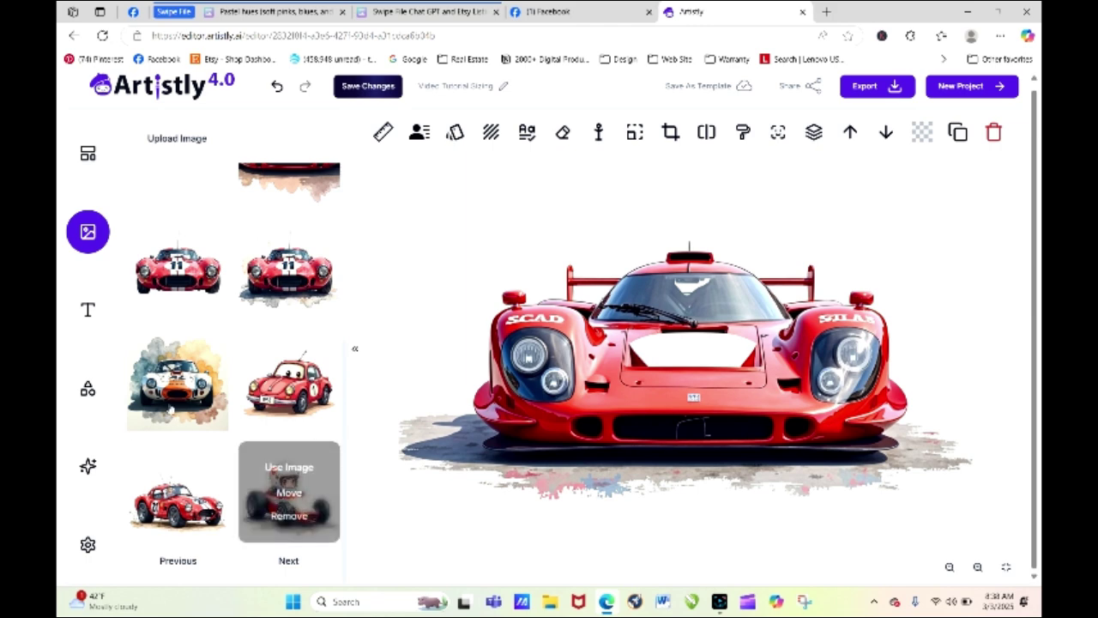
pyautogui.moveTo(218, 367)
pyautogui.moveTo(287, 482)
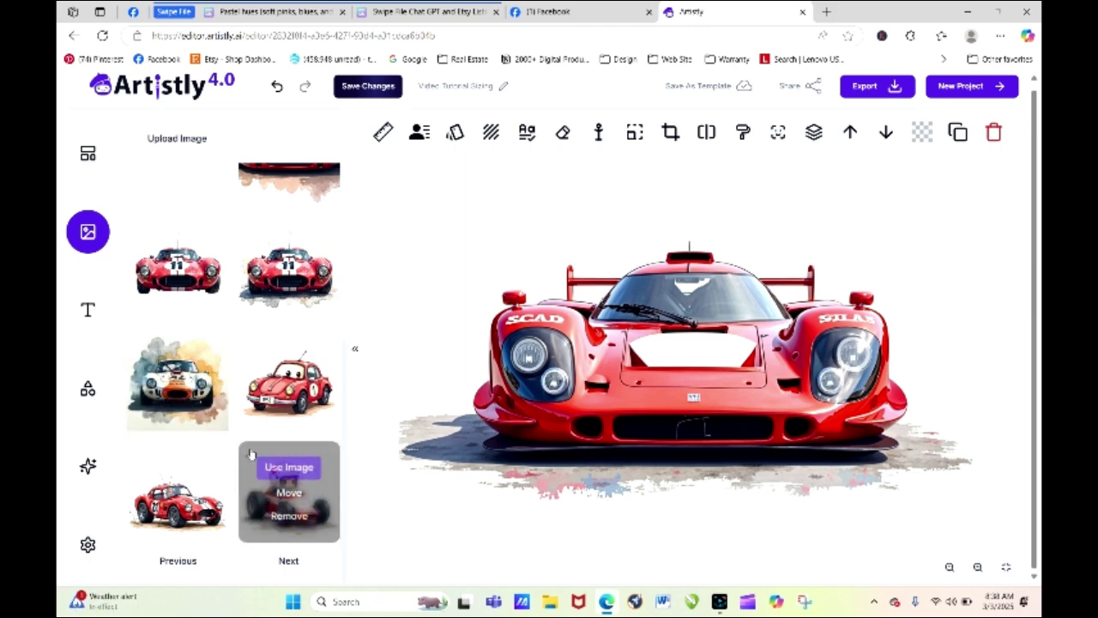
pyautogui.moveTo(211, 240)
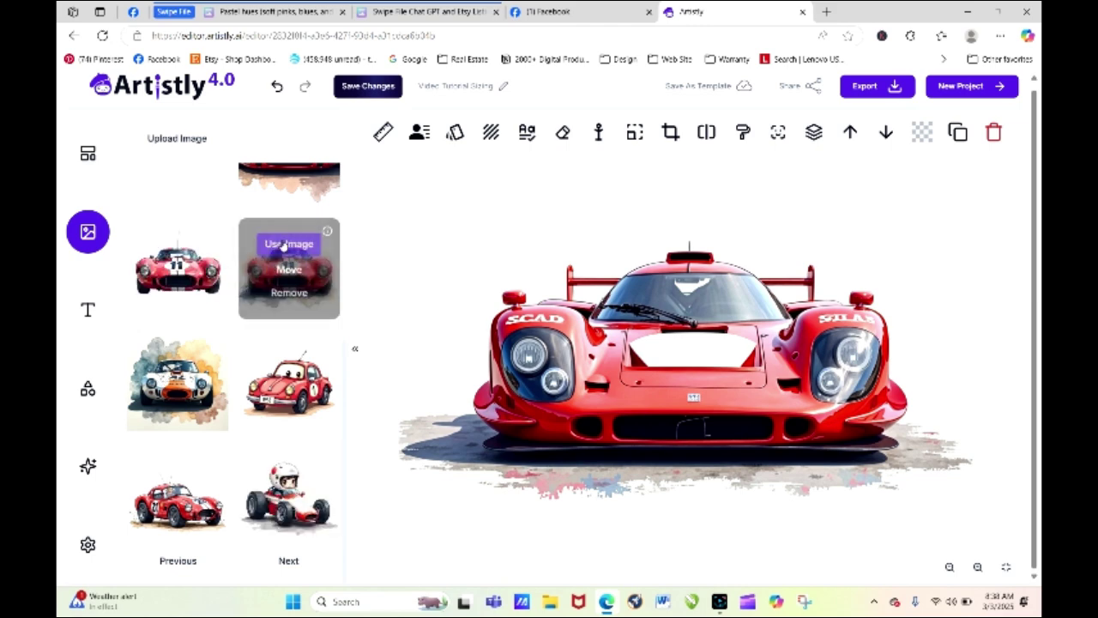
pyautogui.moveTo(214, 344)
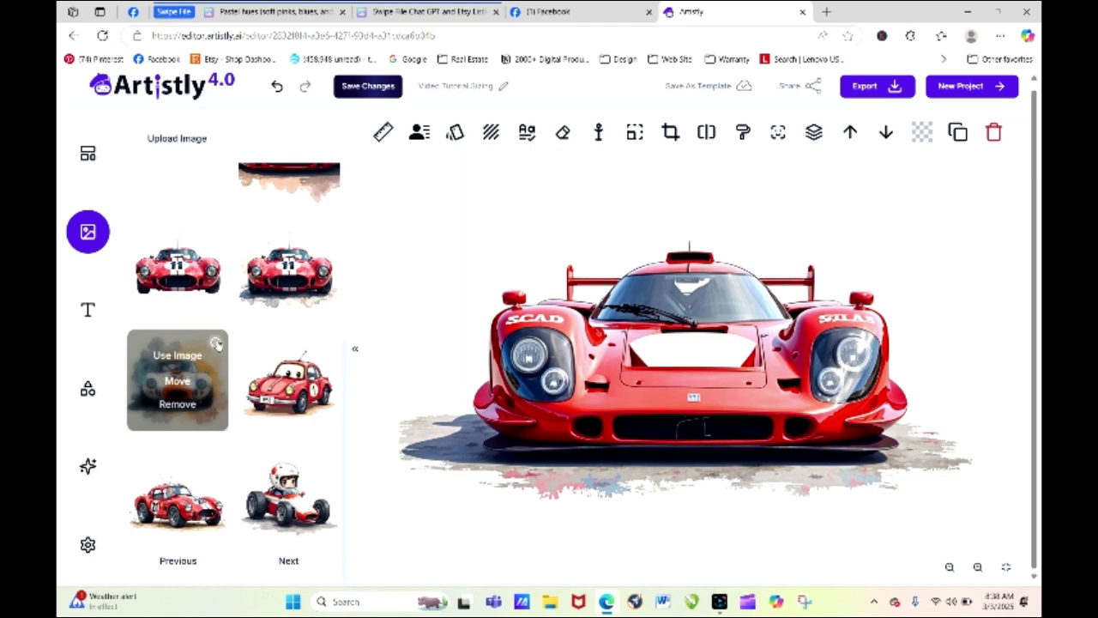
pyautogui.click(216, 343)
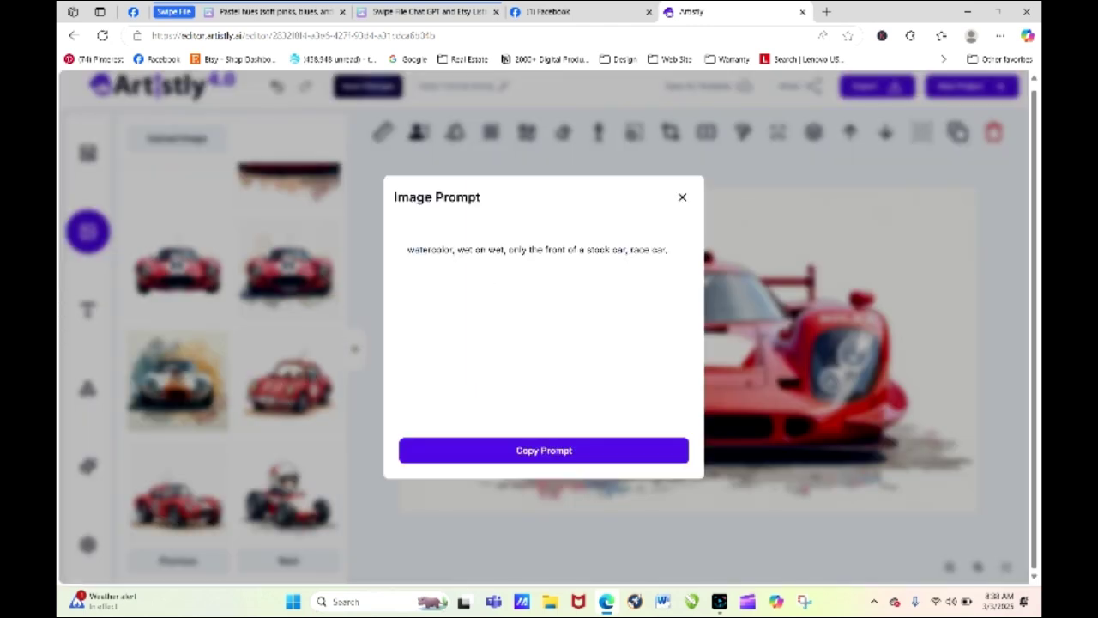
pyautogui.click(682, 197)
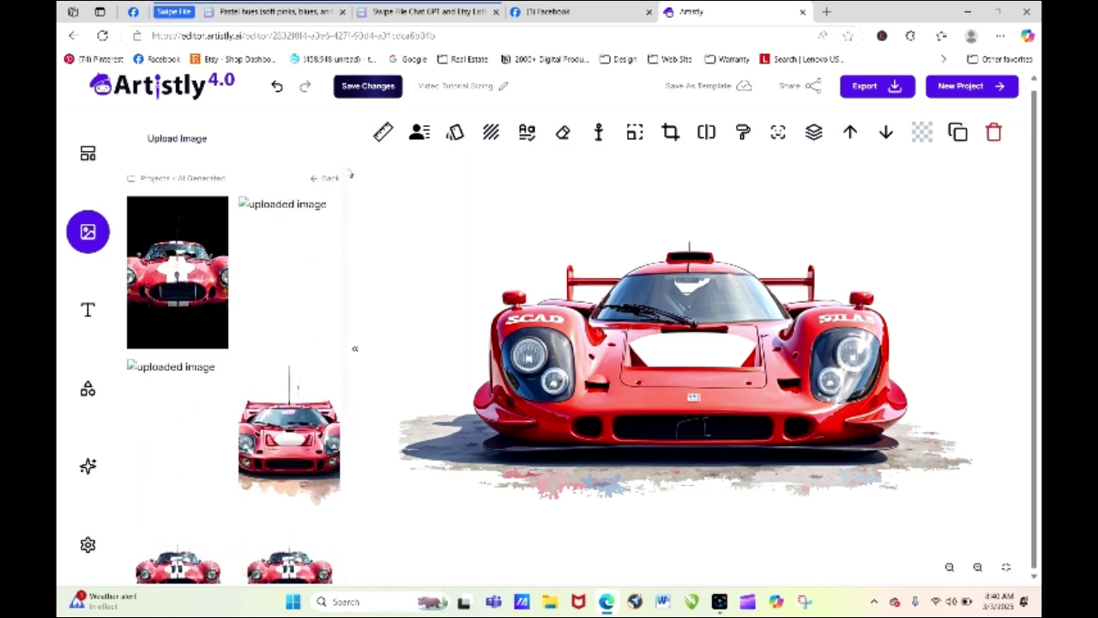
# Place the half-length portrait of the girl with the flower crown from the AI Generated folder's first page on the canvas
pyautogui.click(333, 182)
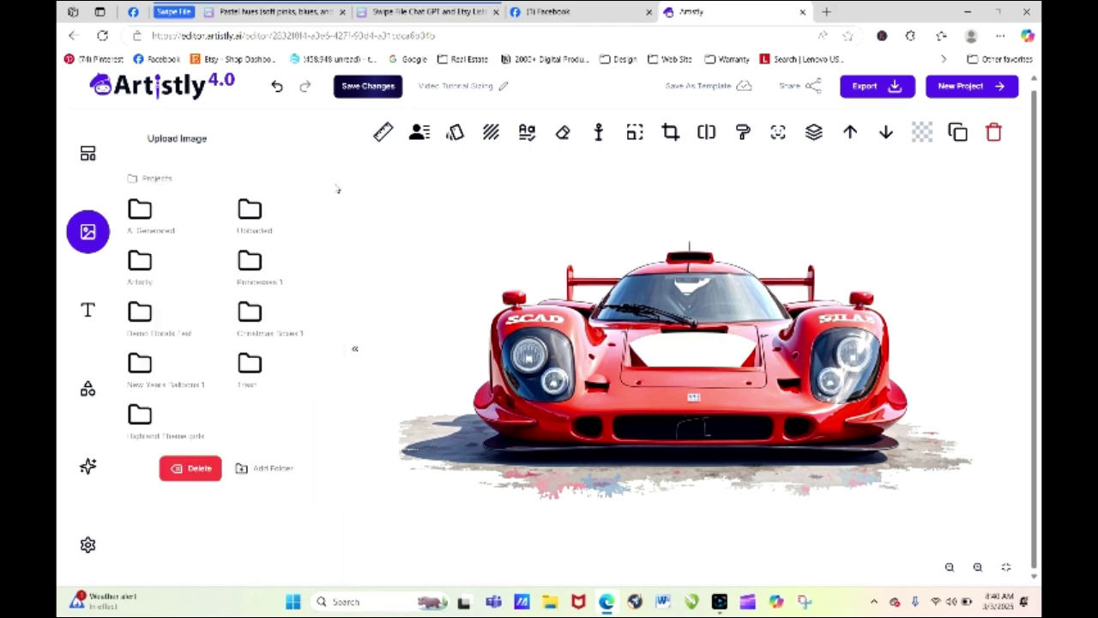
pyautogui.click(155, 221)
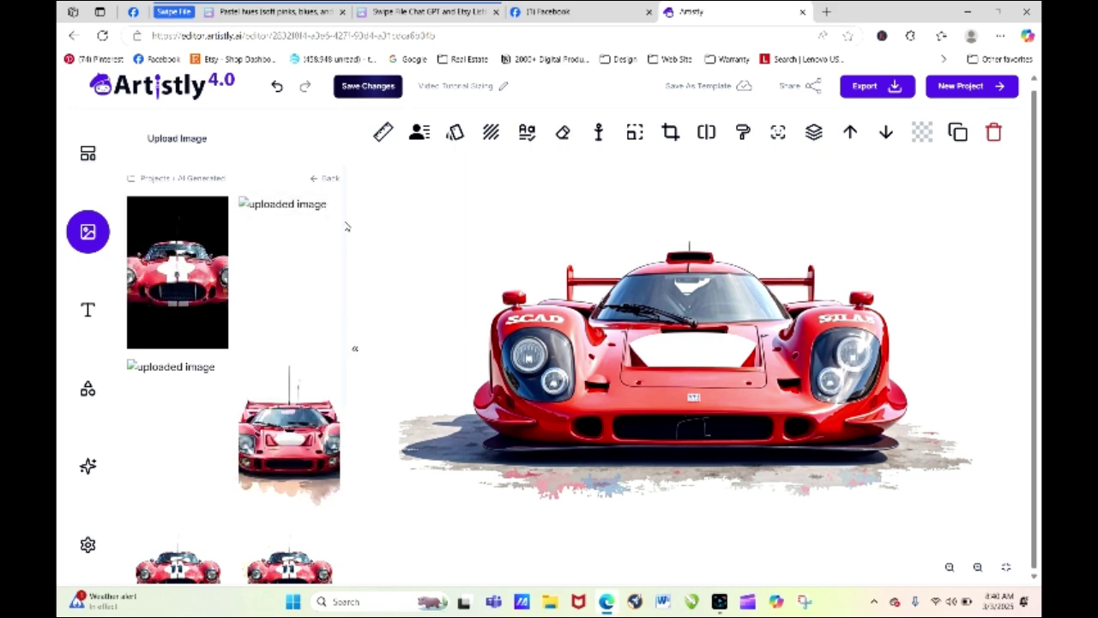
pyautogui.scroll(-2, 346, 226)
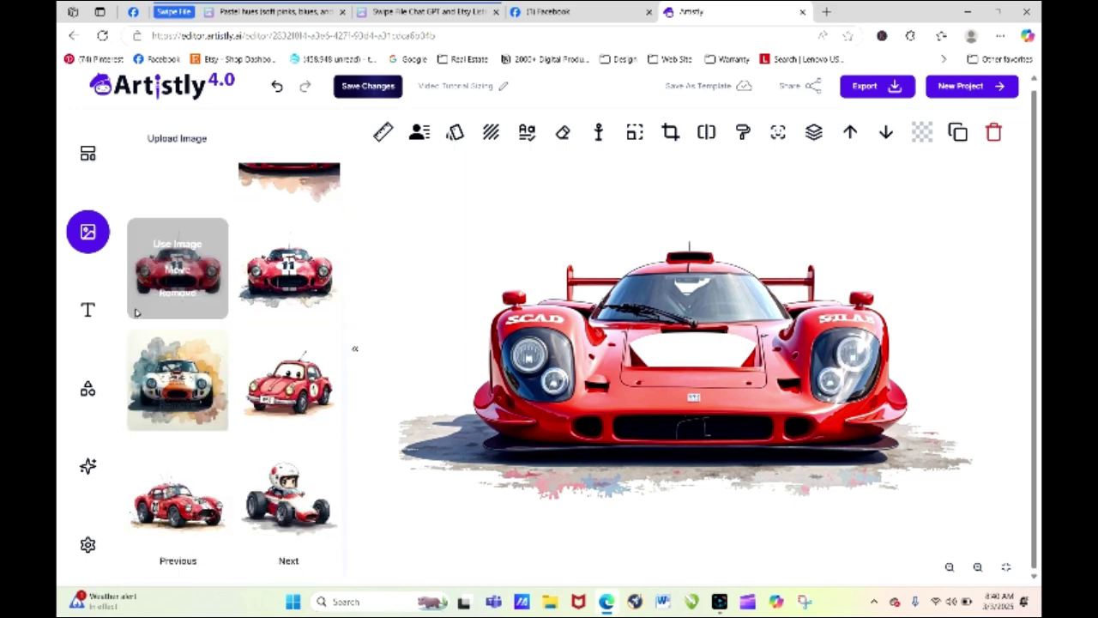
pyautogui.click(179, 564)
pyautogui.click(179, 565)
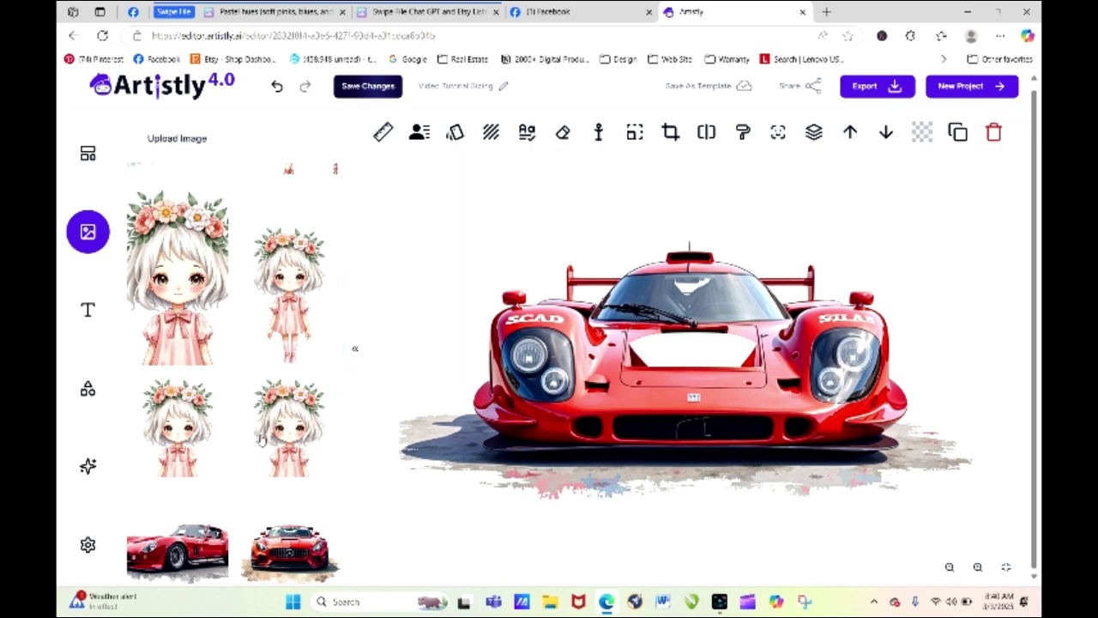
pyautogui.moveTo(308, 424)
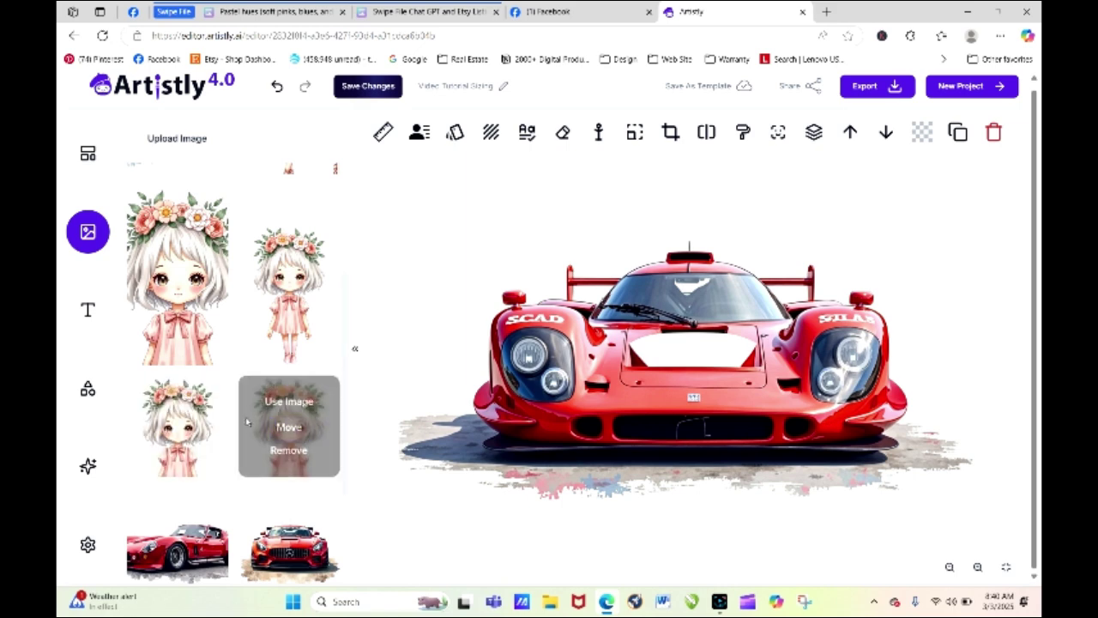
pyautogui.moveTo(175, 402)
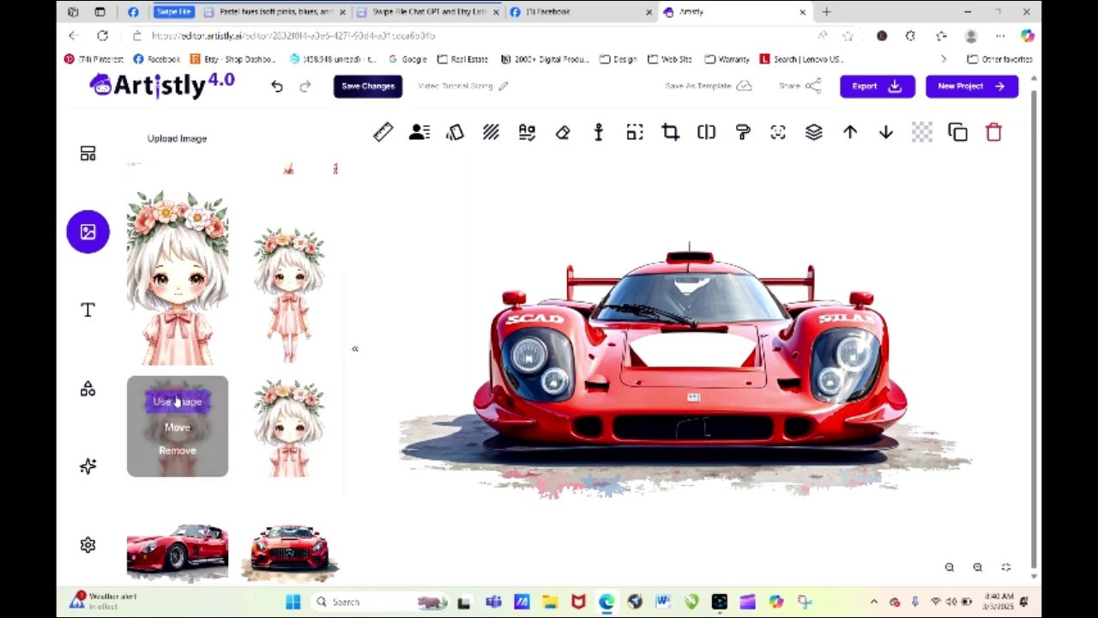
pyautogui.click(176, 402)
pyautogui.hotkey('ctrl', '+')
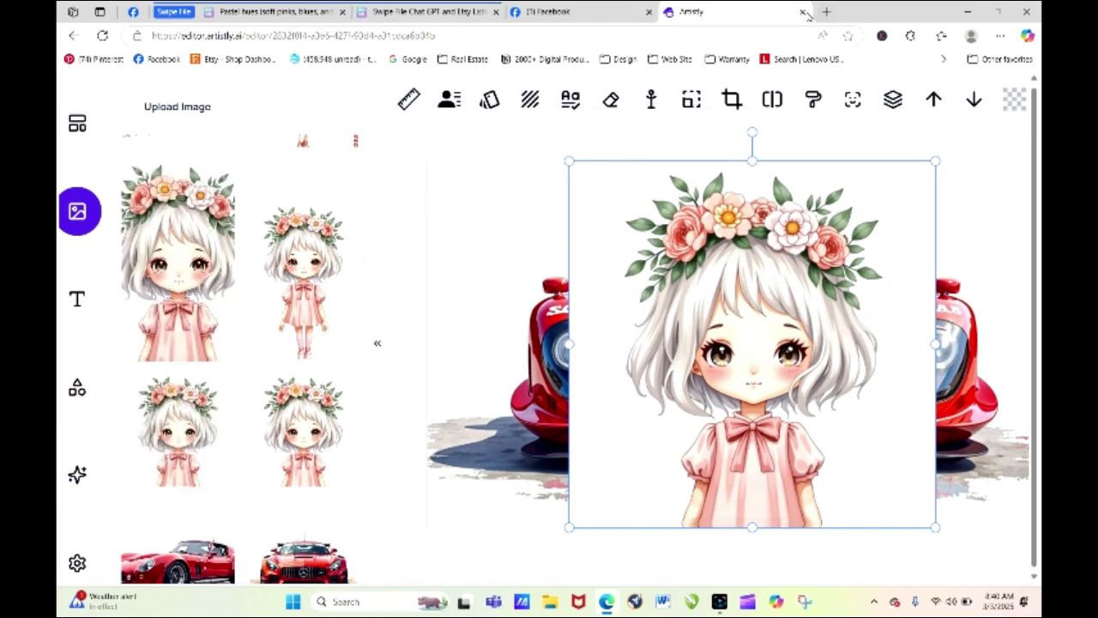
# Close the project's browser tab despite possibly unsaved changes and open the Artistly dashboard from the Design bookmarks
pyautogui.hotkey('ctrl', 'w')
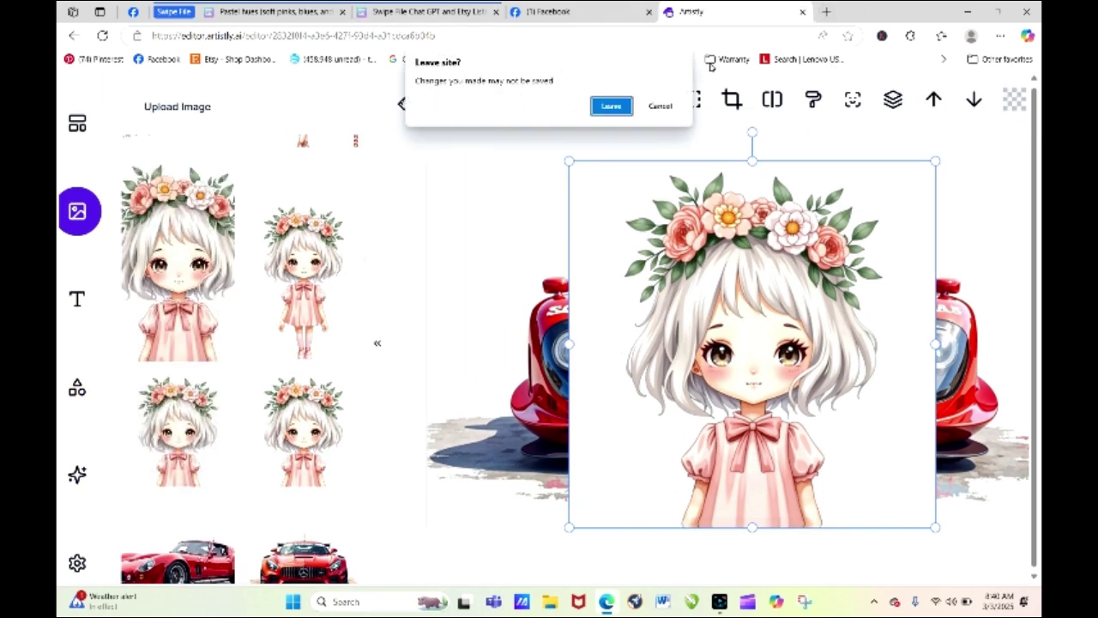
pyautogui.click(609, 107)
pyautogui.hotkey('ctrl', 't')
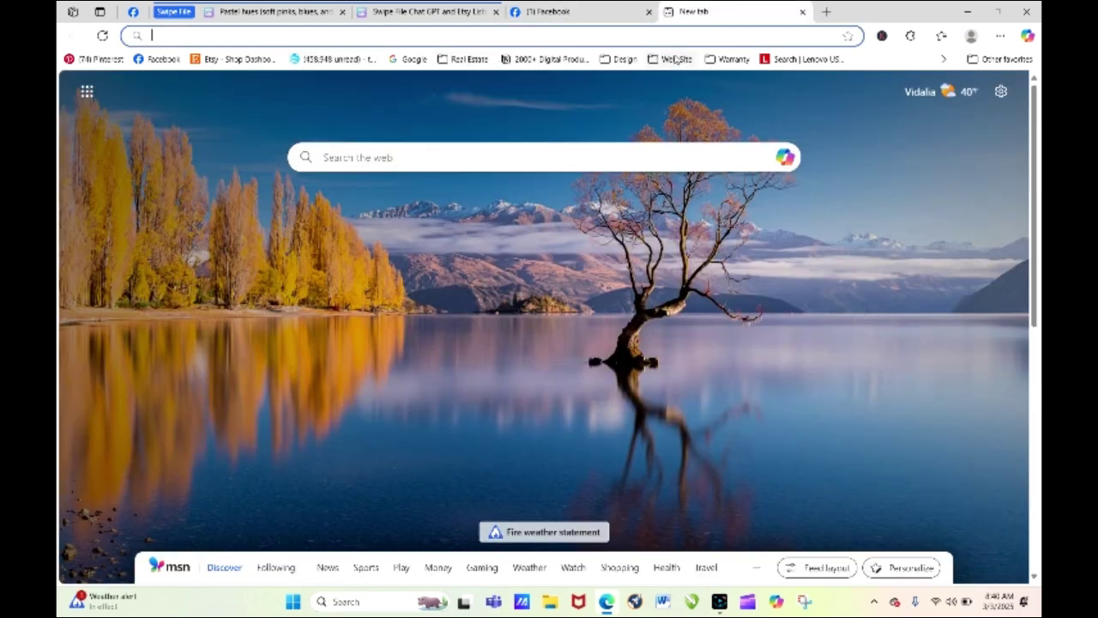
pyautogui.click(621, 59)
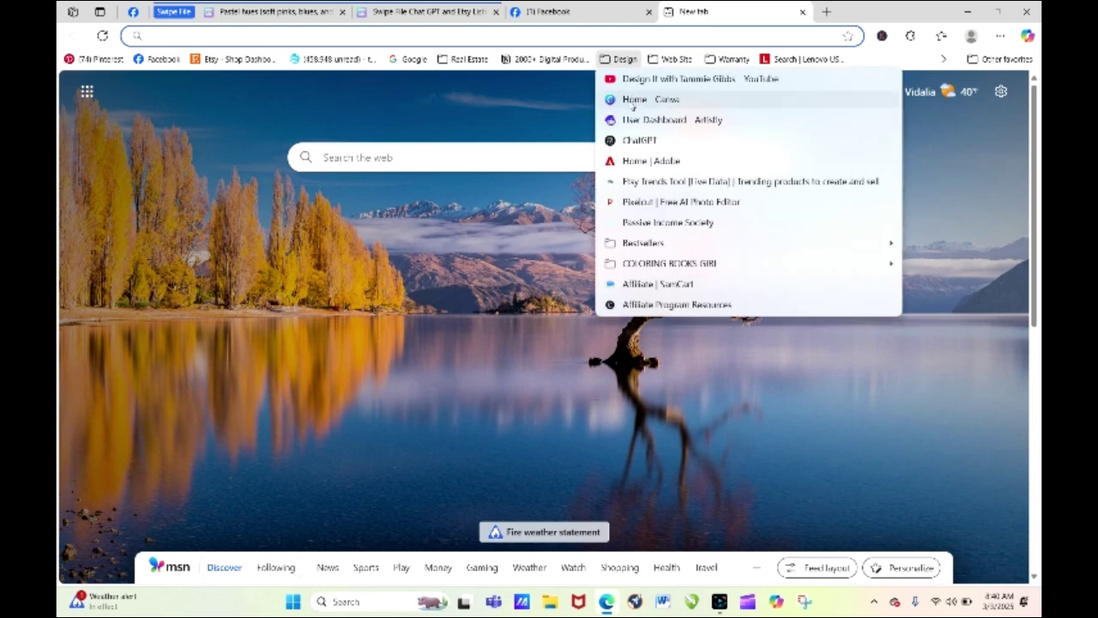
pyautogui.press('Escape')
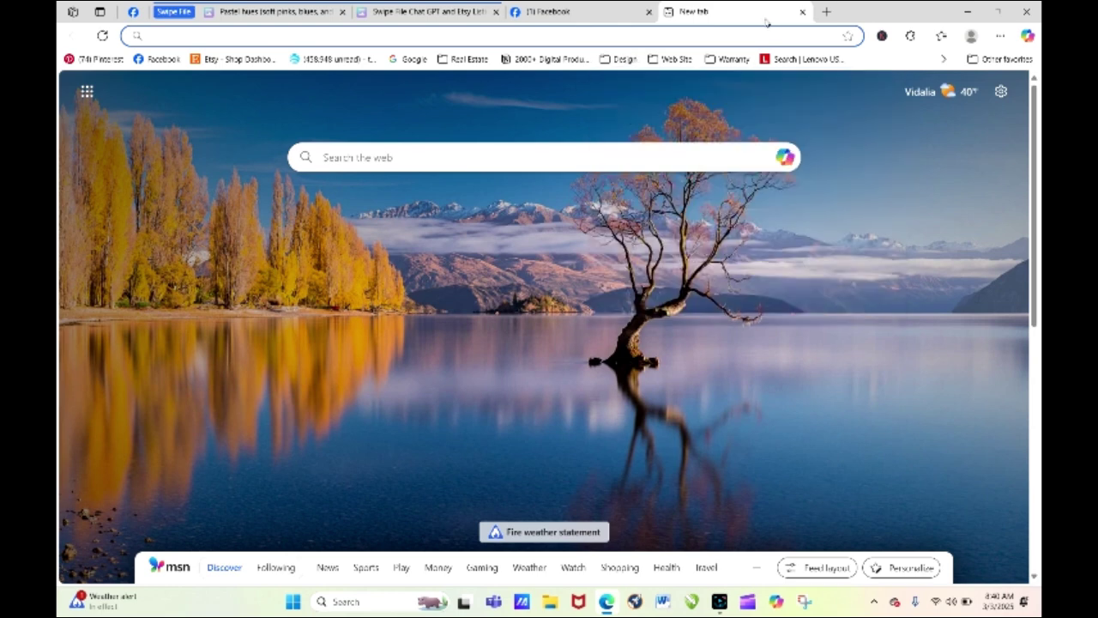
pyautogui.click(627, 60)
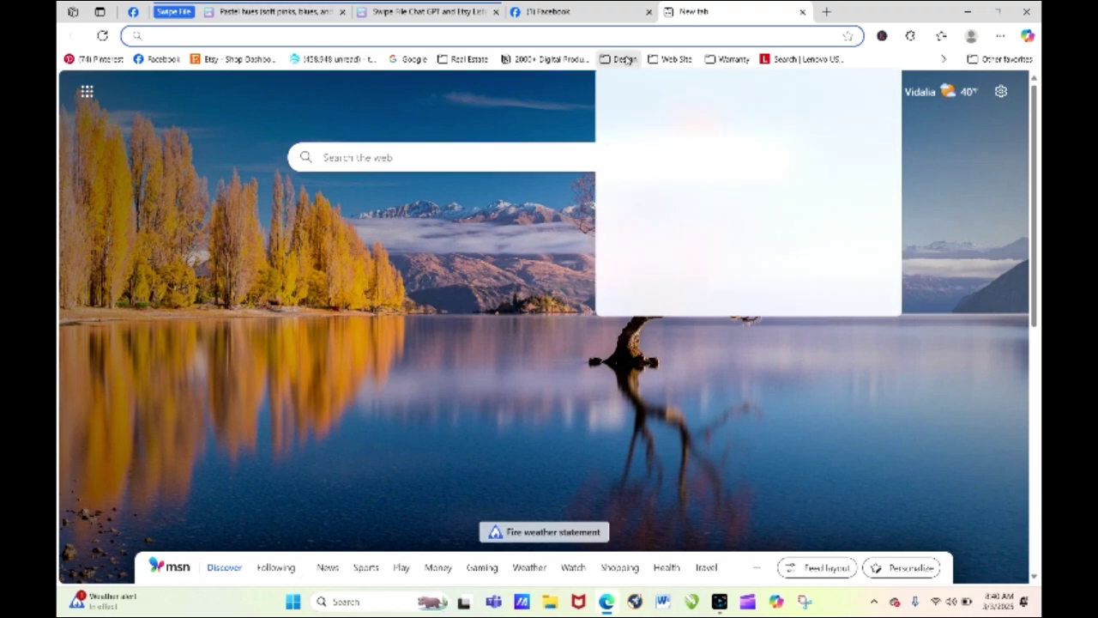
pyautogui.click(632, 119)
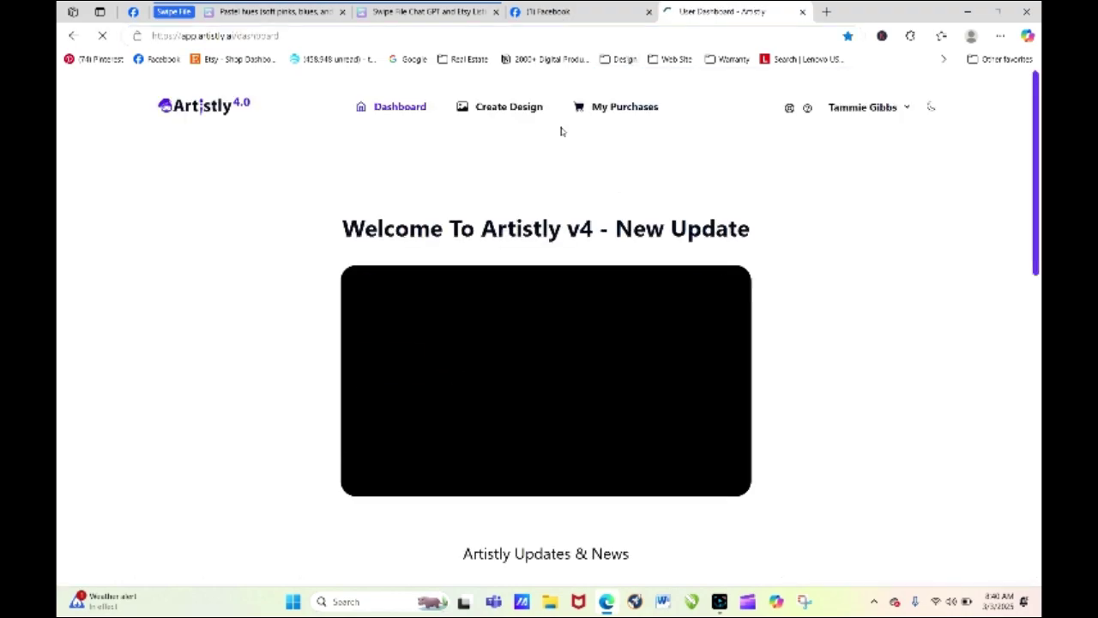
# Reopen the recent project Video Tutorial Sizing in the Advanced AI Image Designer
pyautogui.click(513, 108)
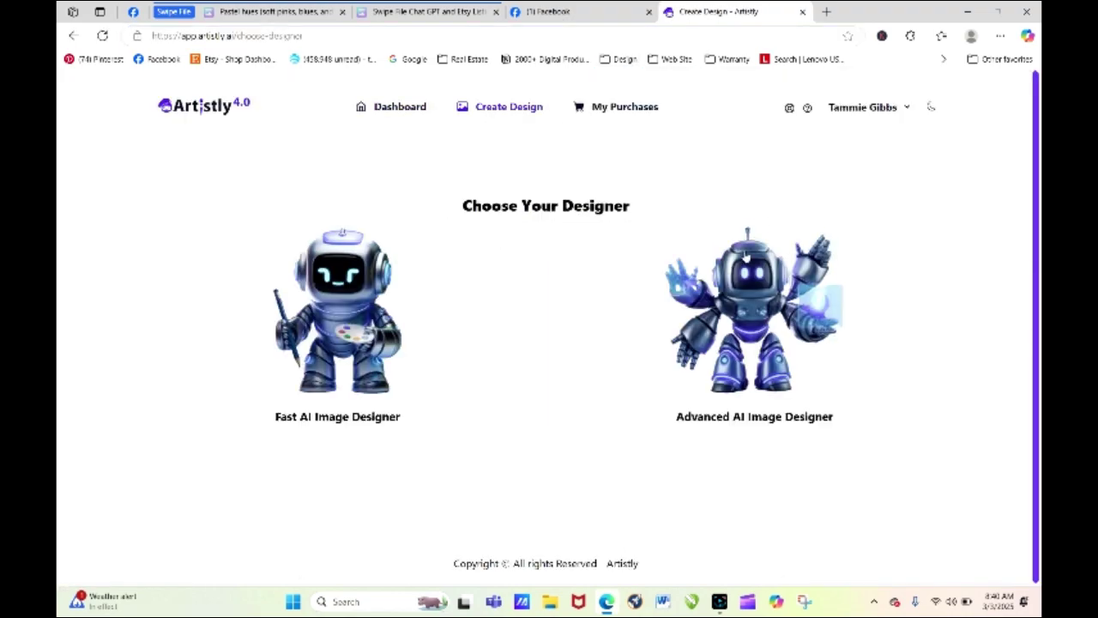
pyautogui.click(746, 258)
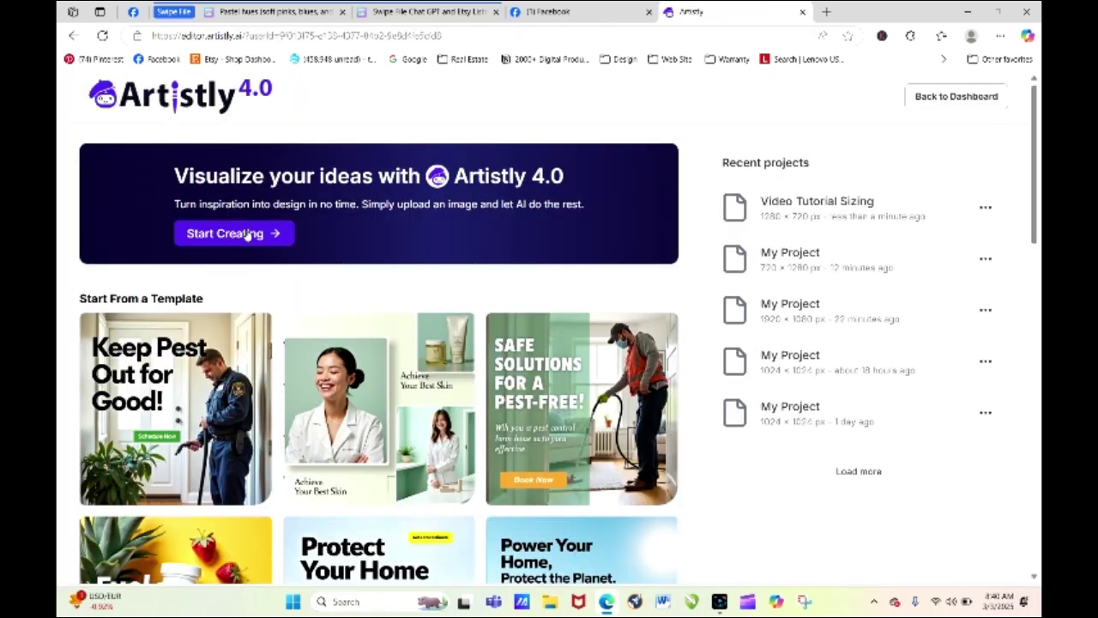
pyautogui.click(811, 202)
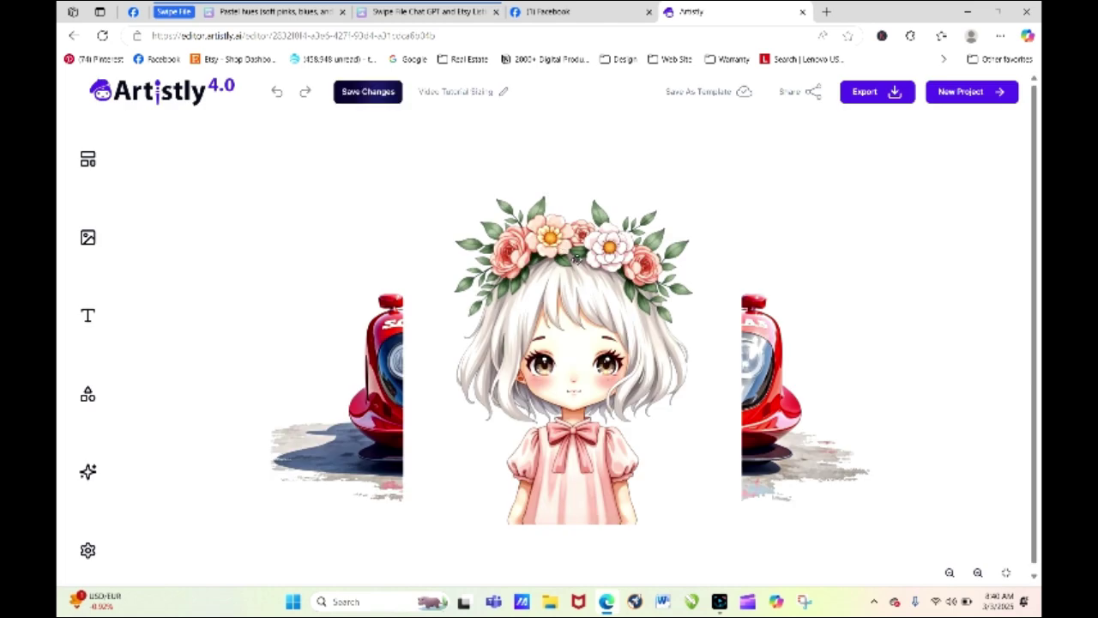
# Close the project's browser tab despite unsaved changes and open the Artistly dashboard in a new tab from the Design bookmarks
pyautogui.click(619, 271)
pyautogui.hotkey('ctrl', '+')
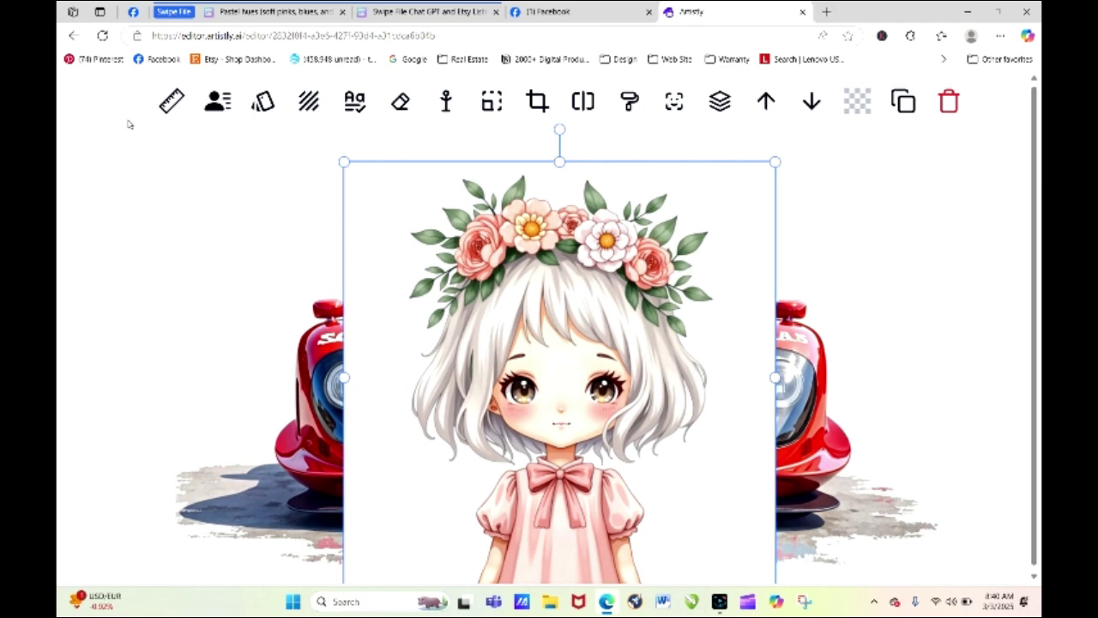
pyautogui.click(802, 12)
pyautogui.click(603, 112)
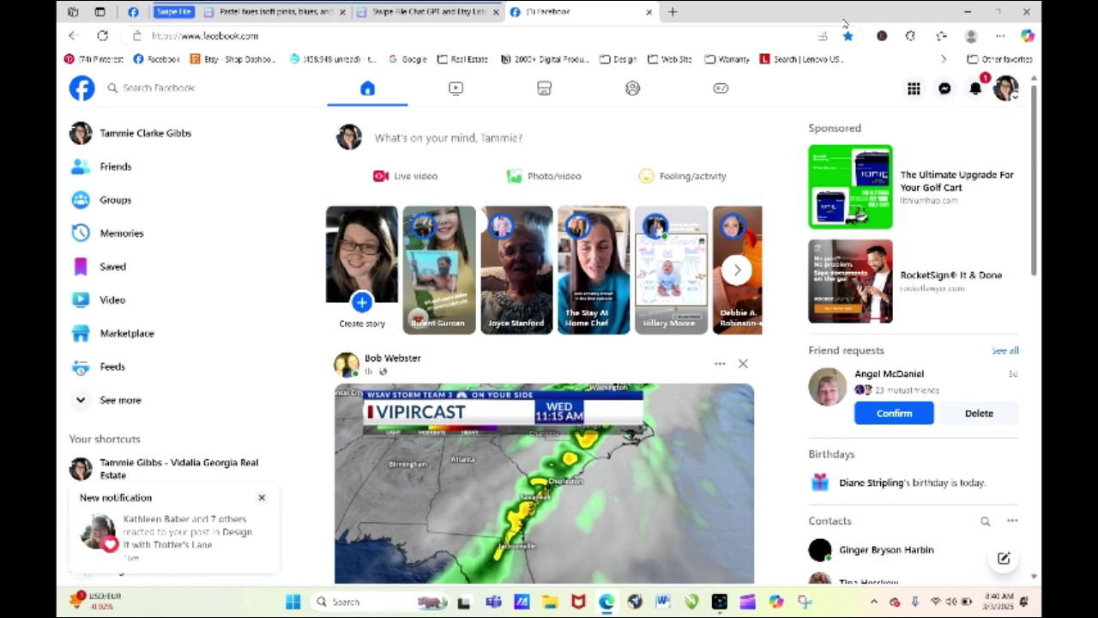
pyautogui.click(678, 12)
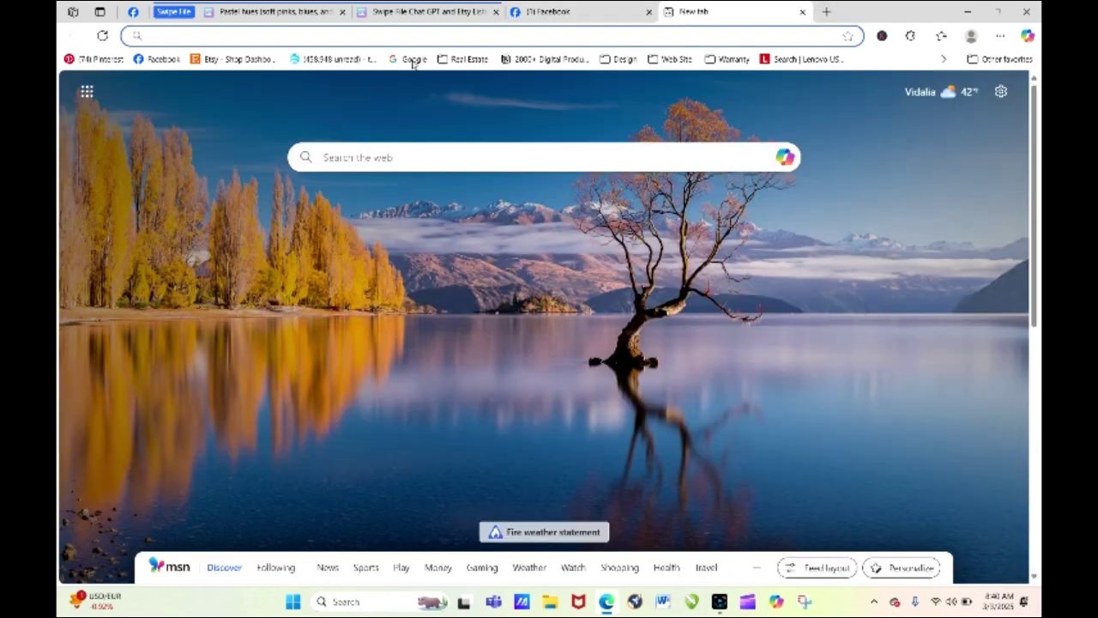
pyautogui.click(625, 60)
pyautogui.click(626, 118)
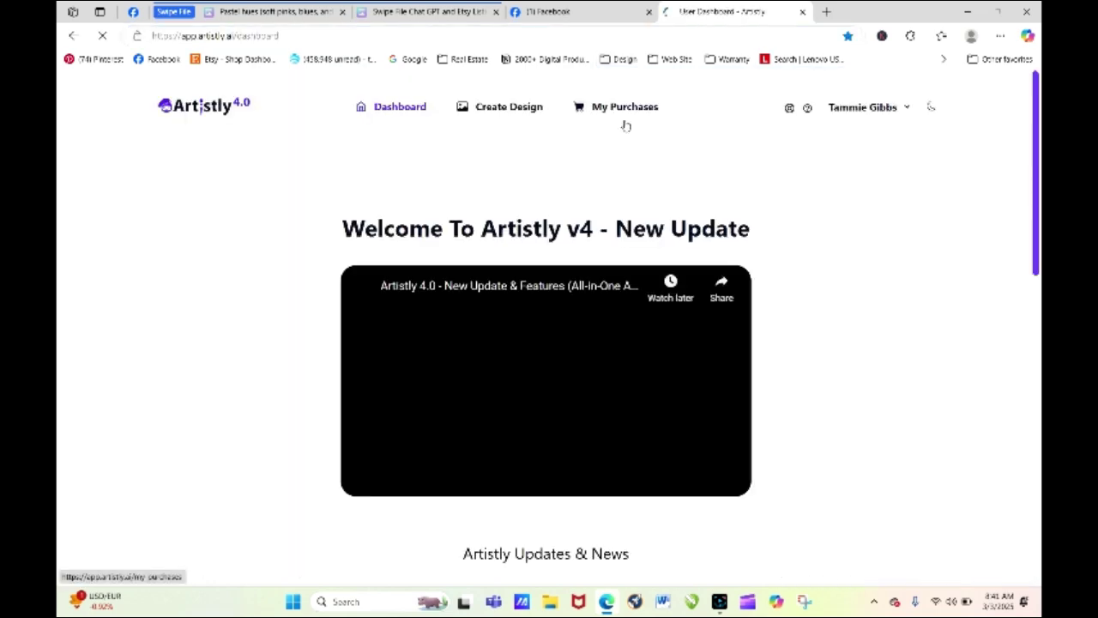
# Open the recent project Video Tutorial Sizing again through the Advanced AI Image Designer
pyautogui.click(498, 110)
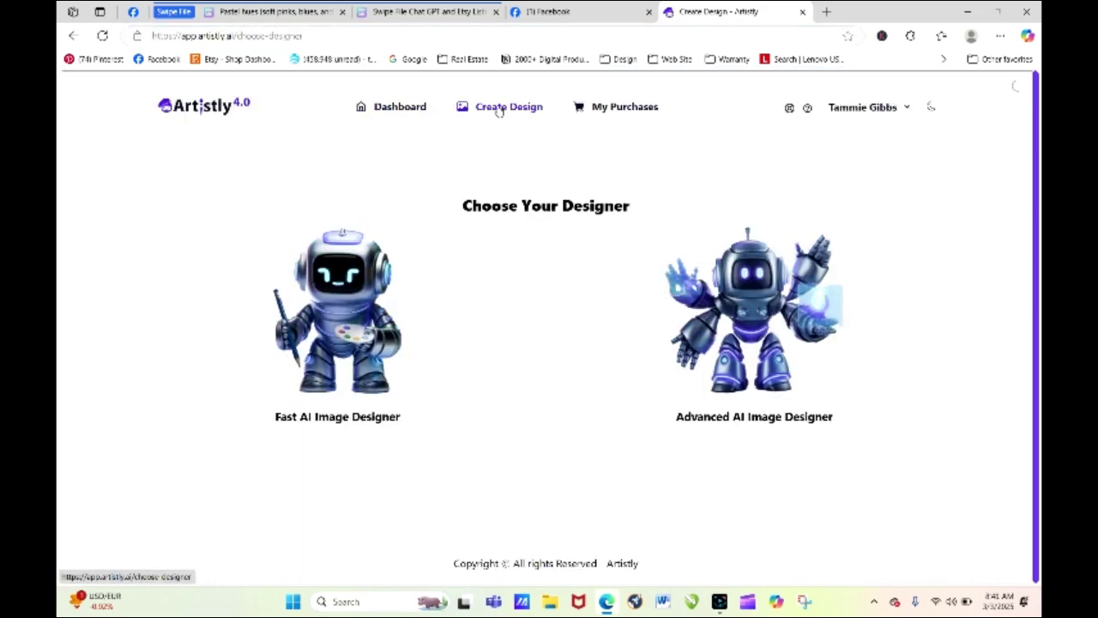
pyautogui.click(686, 298)
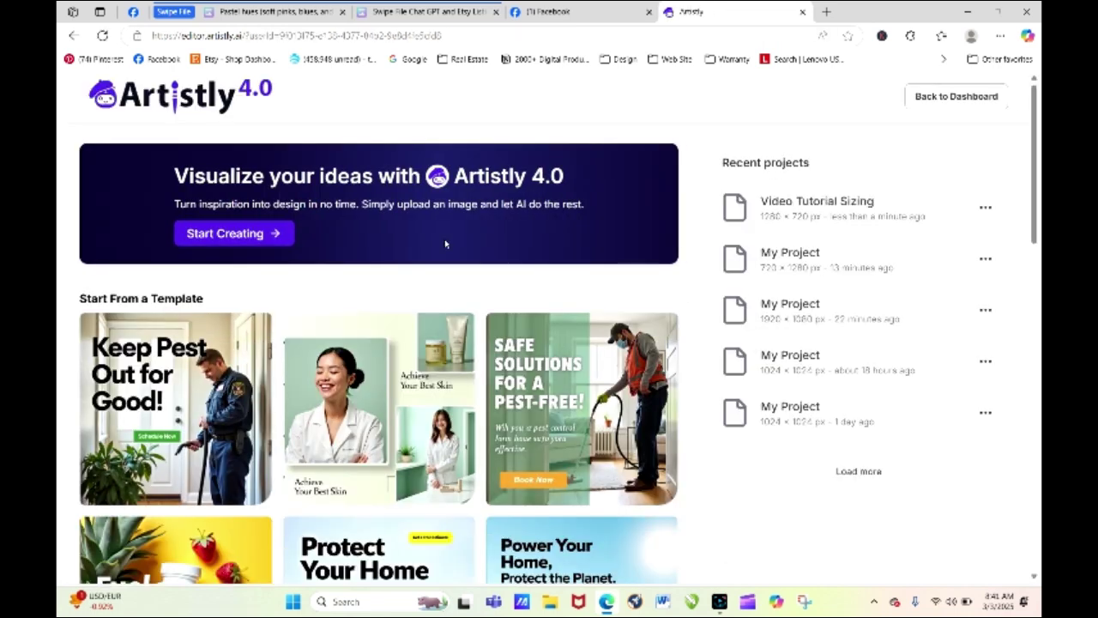
pyautogui.click(817, 204)
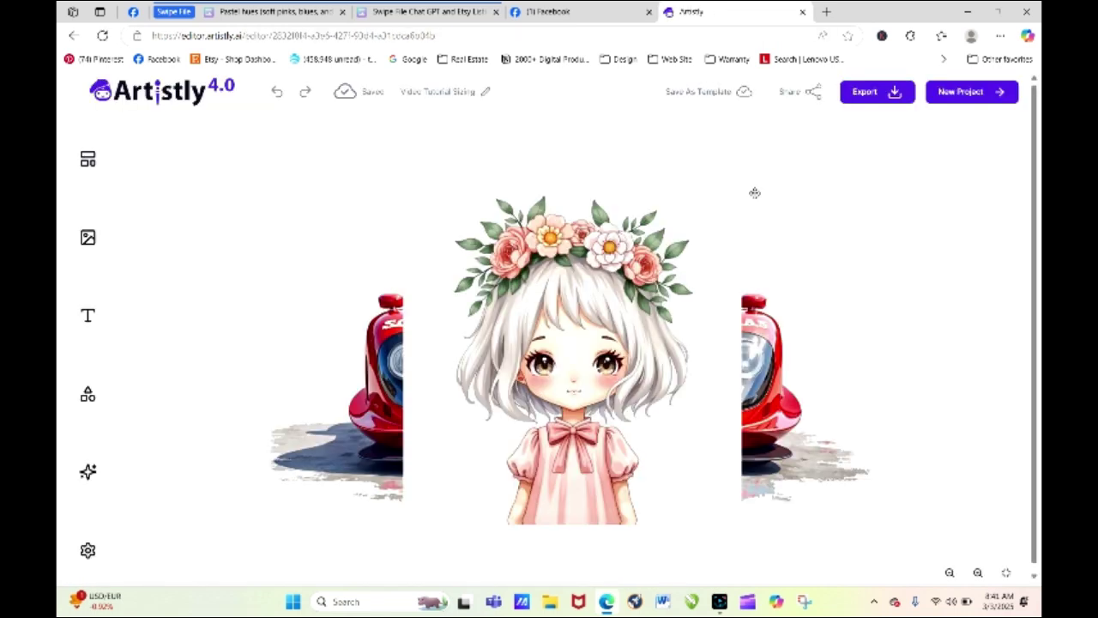
# Delete the flower-crown girl portrait and the red race car from the canvas
pyautogui.click(700, 261)
pyautogui.click(878, 137)
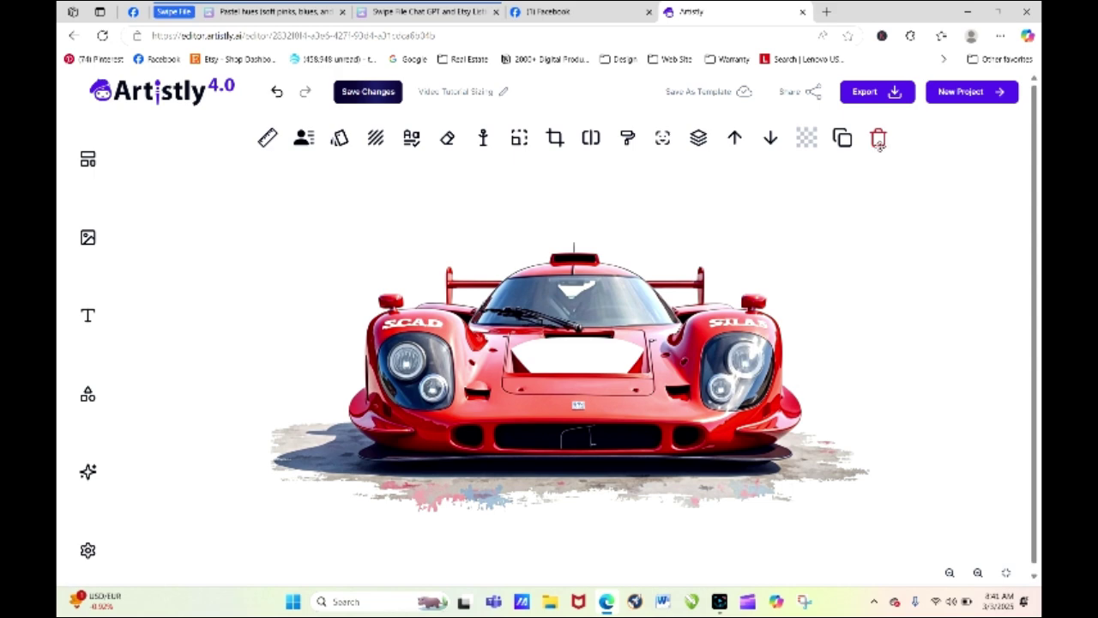
pyautogui.click(878, 139)
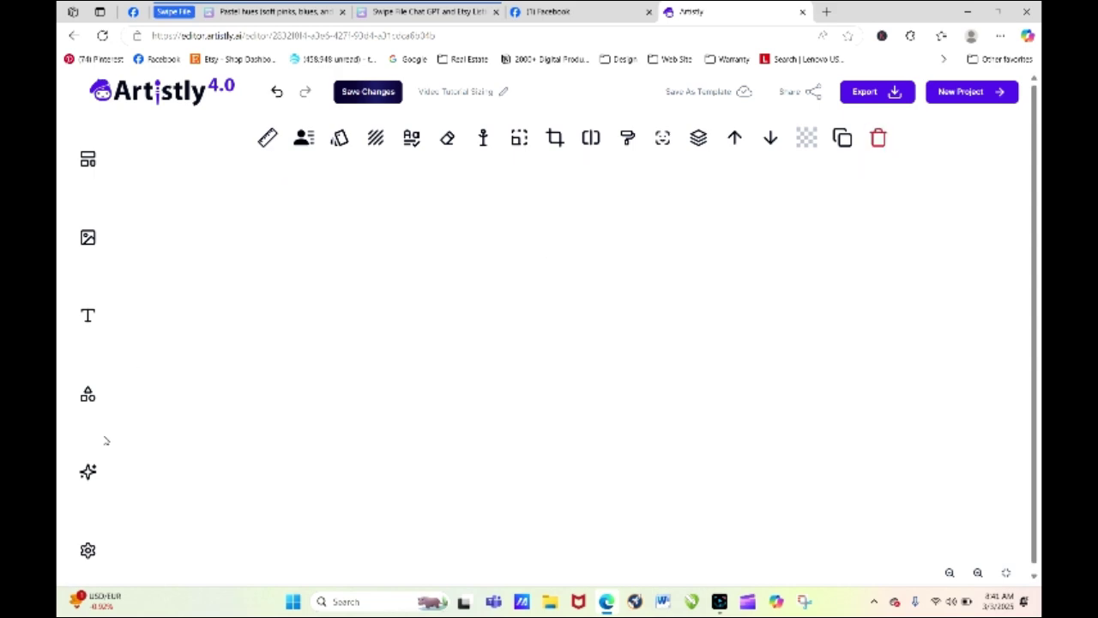
# Place the square half-length portrait of the flower-crown girl from the uploaded images on the empty canvas
pyautogui.click(88, 471)
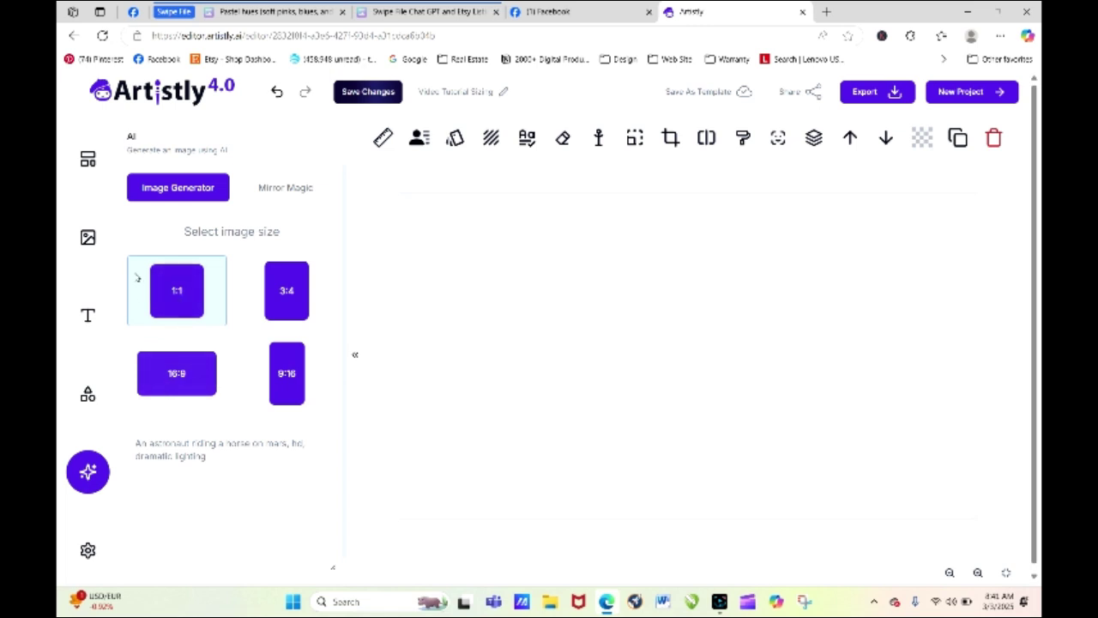
pyautogui.click(88, 237)
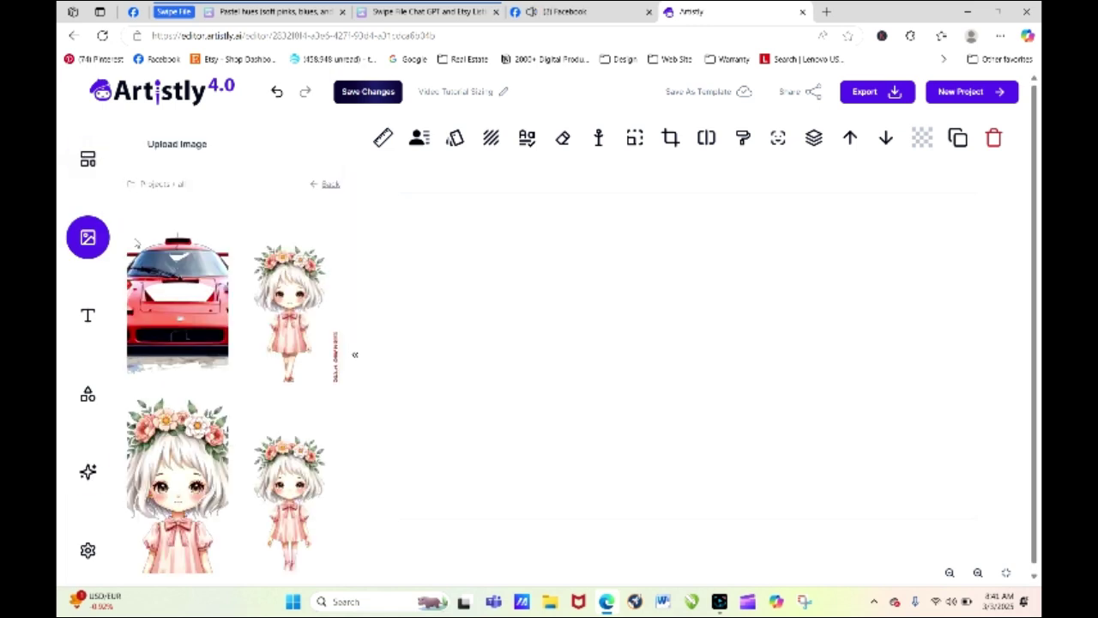
pyautogui.moveTo(218, 471)
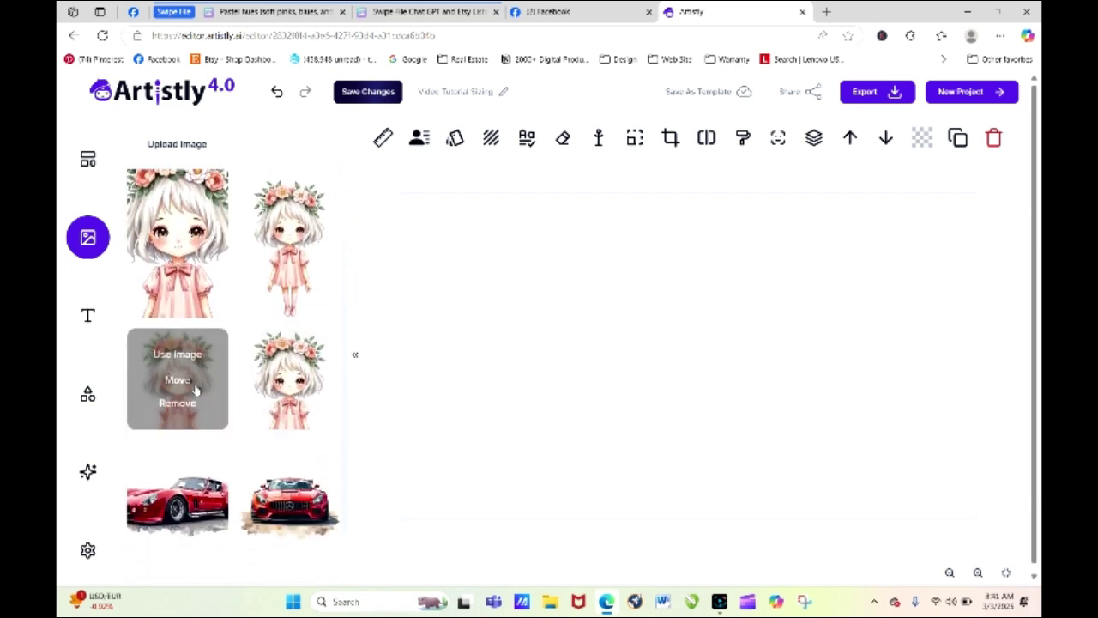
pyautogui.moveTo(276, 383)
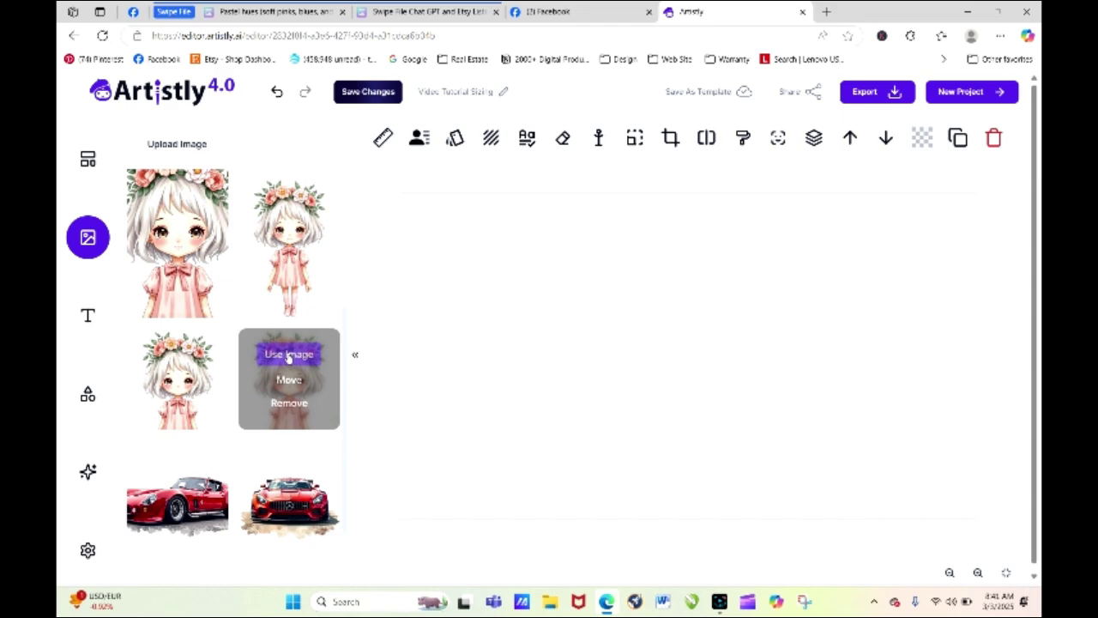
pyautogui.click(289, 354)
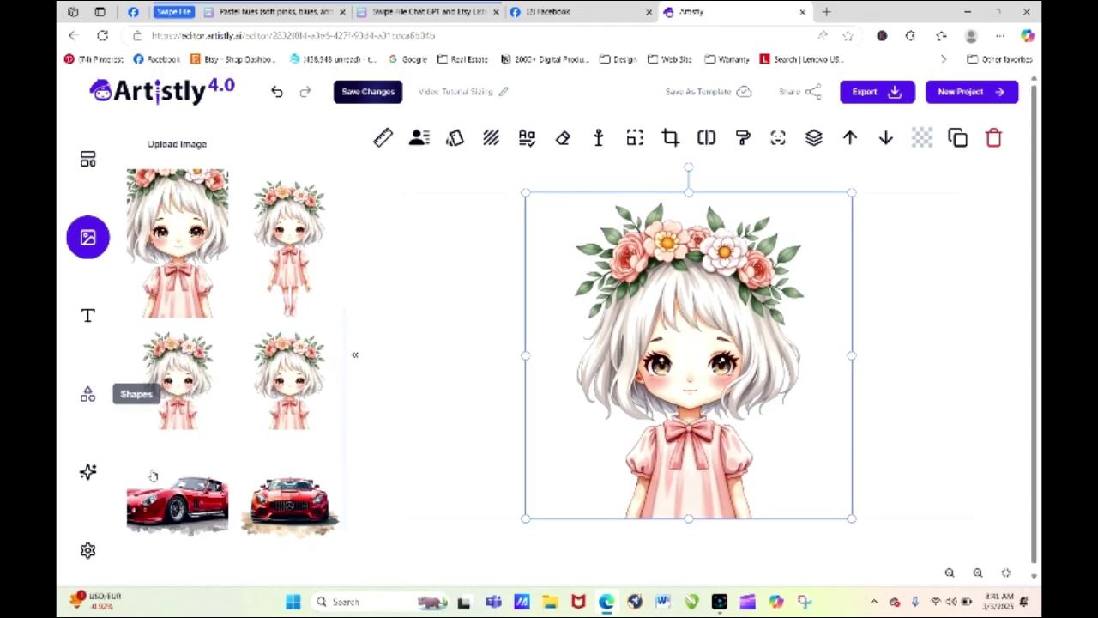
# Start the AI Resize of the placed girl portrait with the 9:16 aspect ratio
pyautogui.click(87, 471)
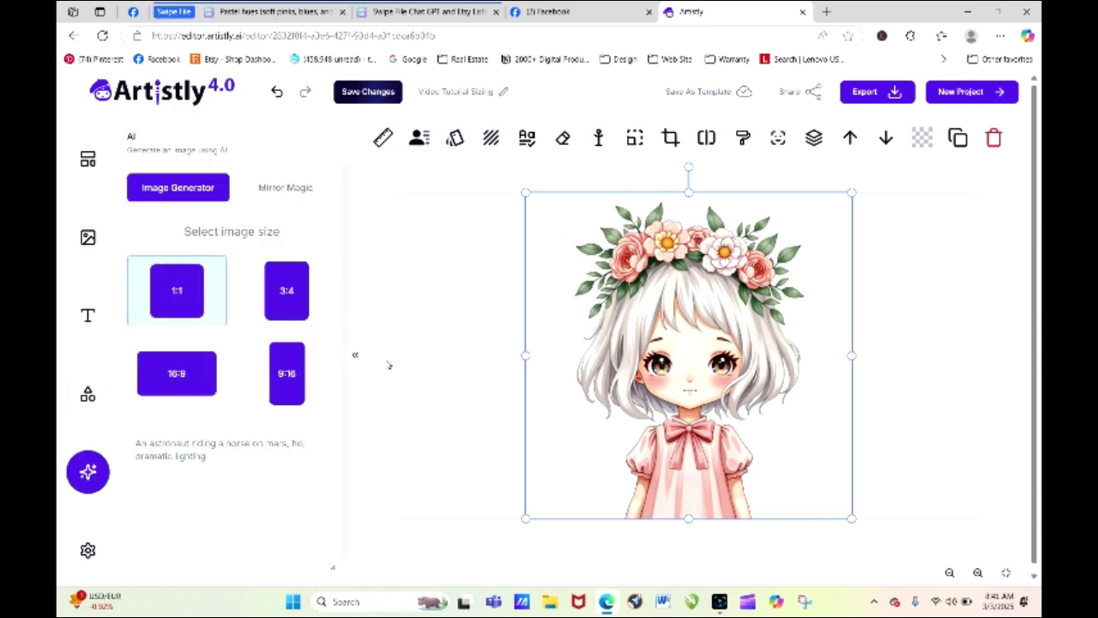
pyautogui.click(286, 292)
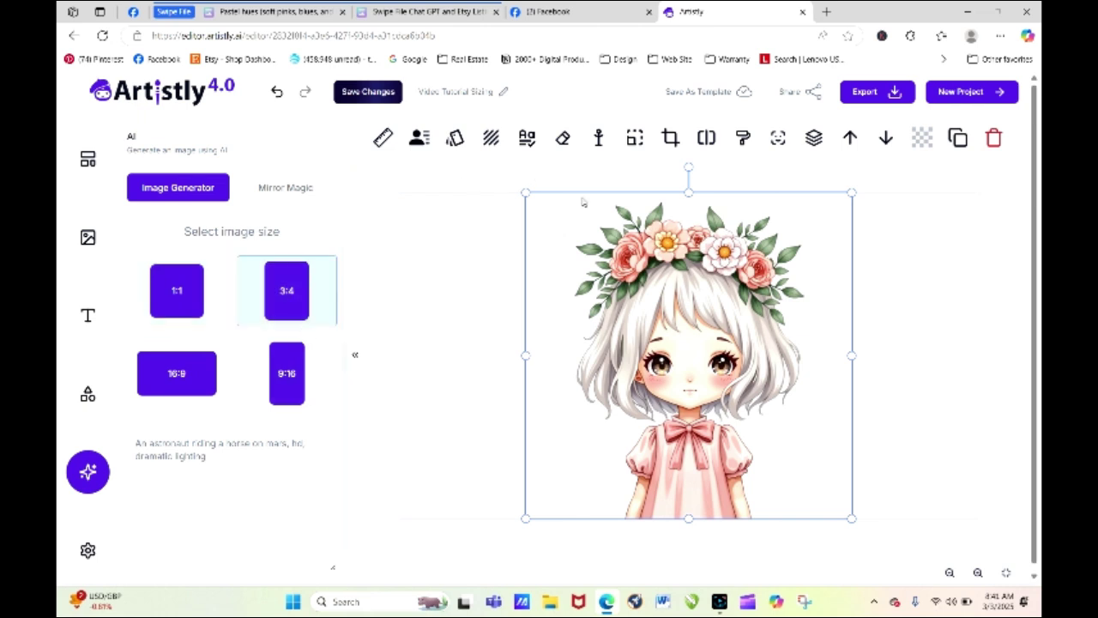
pyautogui.click(634, 140)
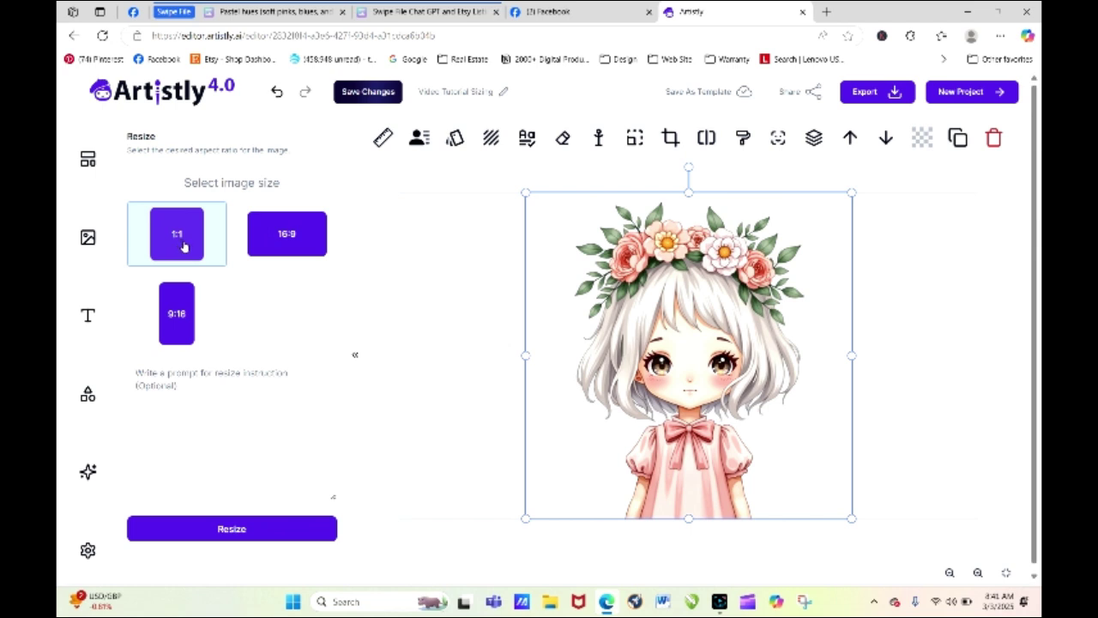
pyautogui.click(184, 315)
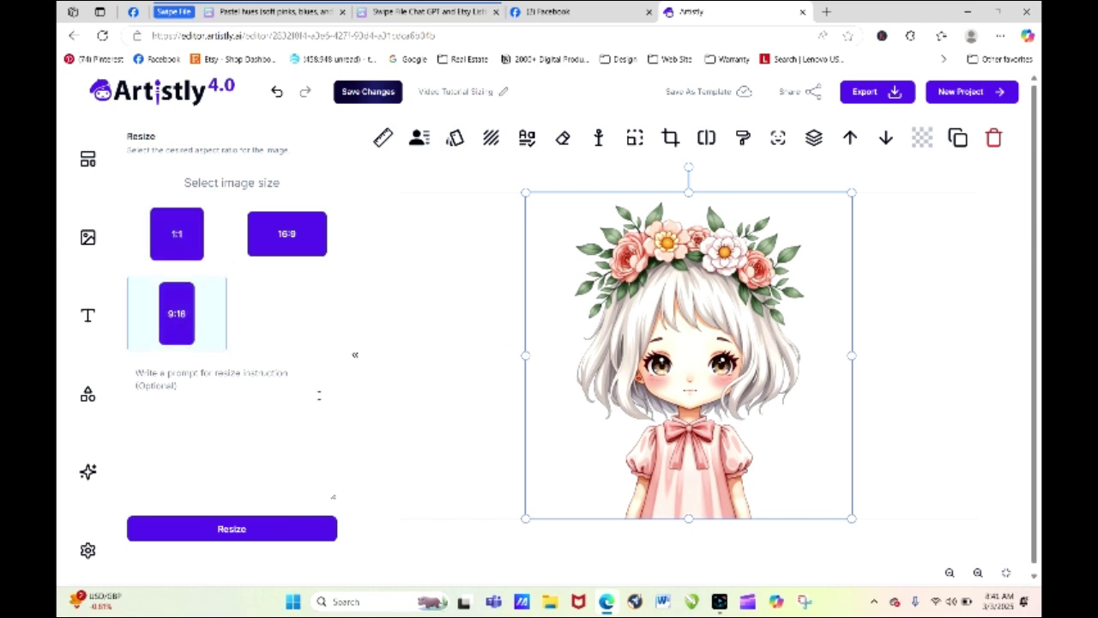
# Resize the portrait with the prompt "girl should be wearing ballet slippers, full body girl" and add the generated image to the canvas
pyautogui.click(243, 395)
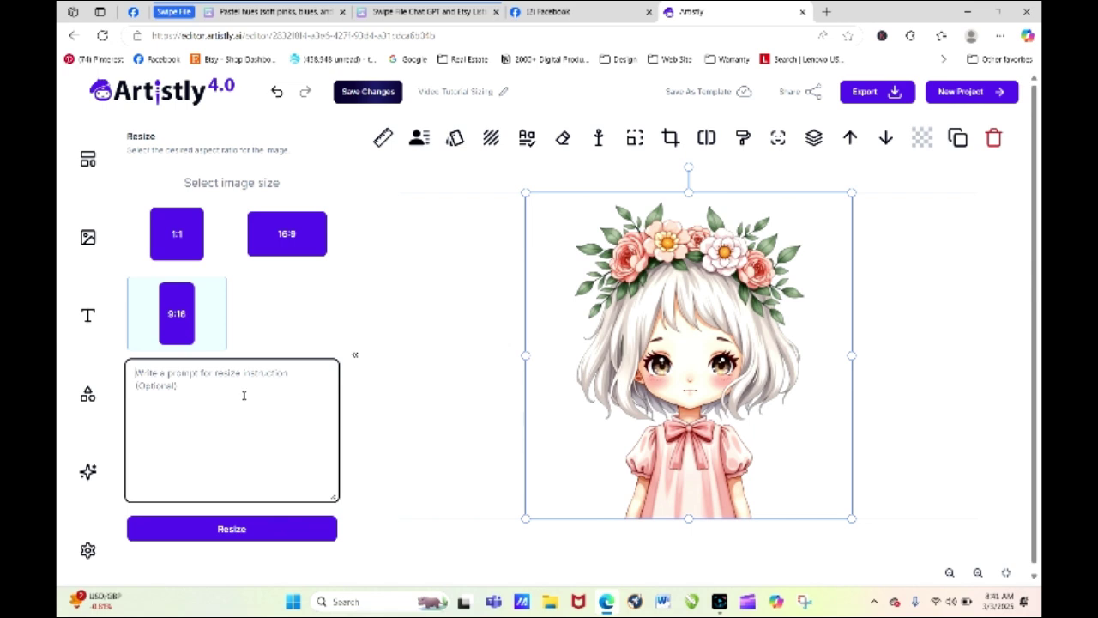
pyautogui.write('girl should')
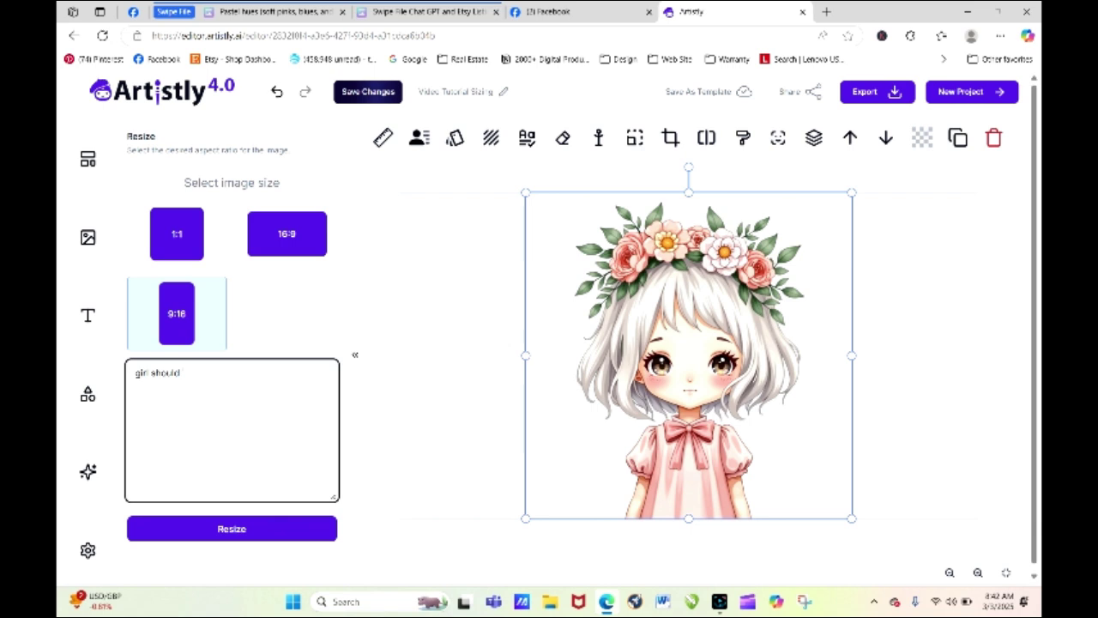
pyautogui.write(' be wearing ballet slippers')
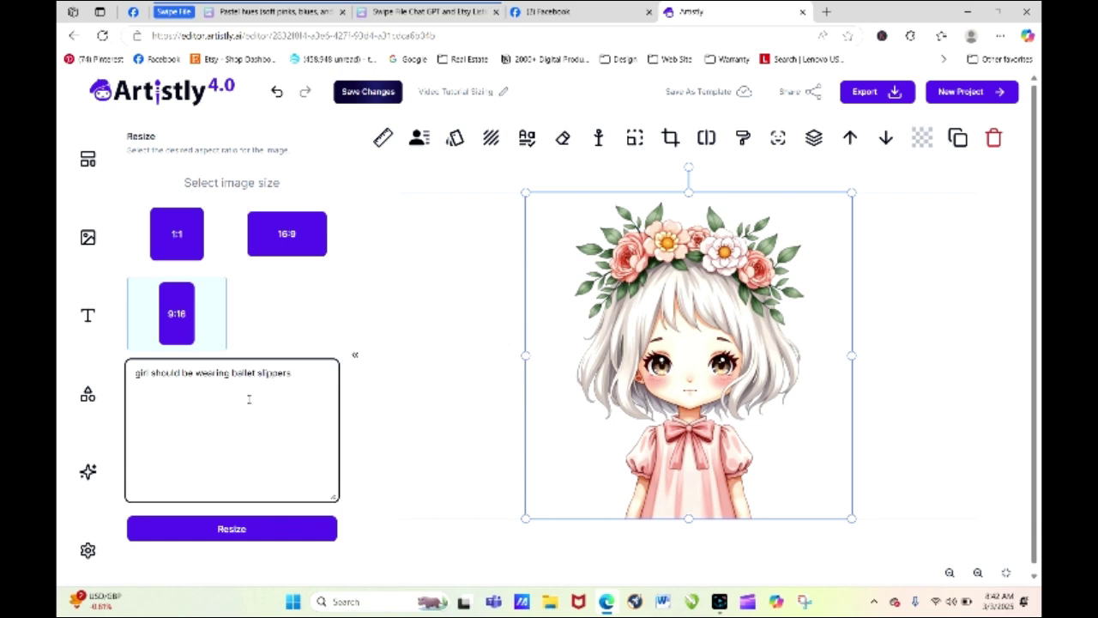
pyautogui.write(', full body girl')
pyautogui.click(269, 528)
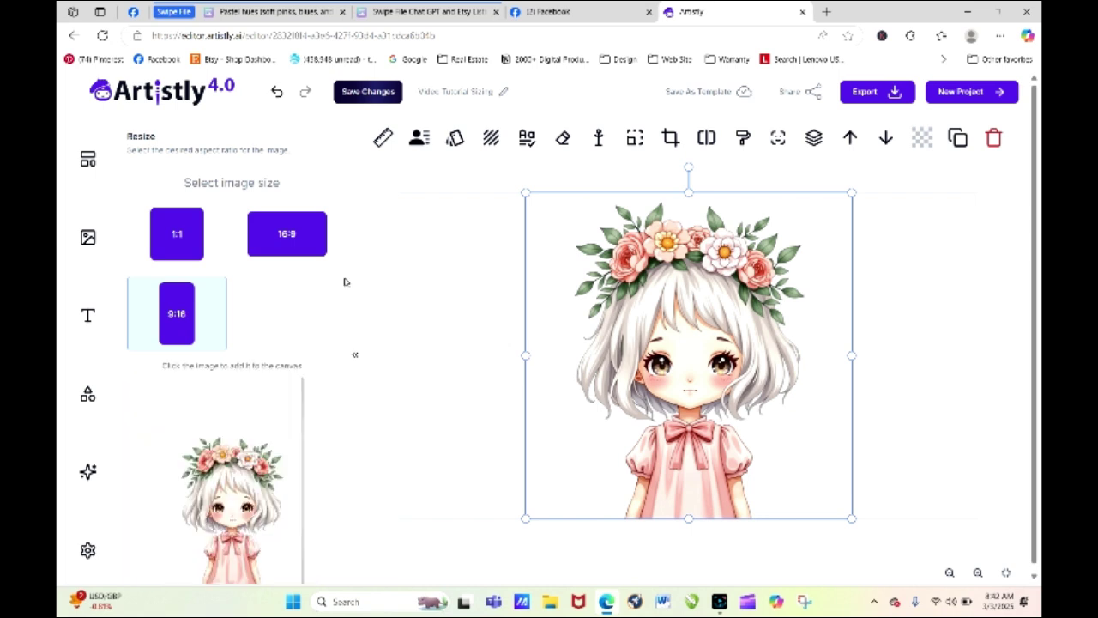
pyautogui.scroll(-3, 347, 288)
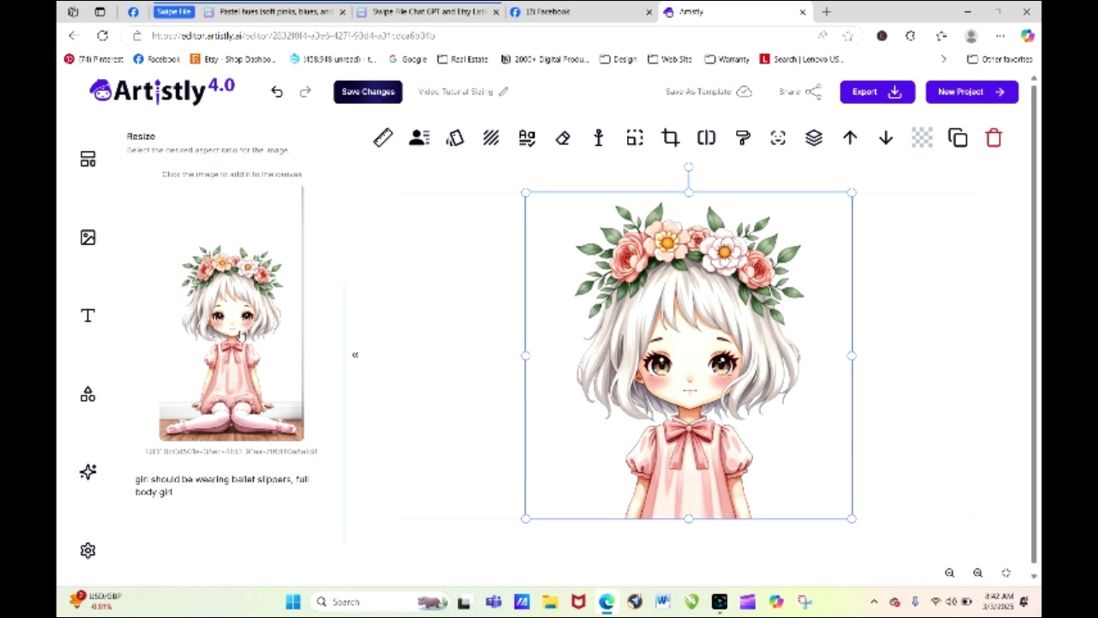
pyautogui.click(241, 335)
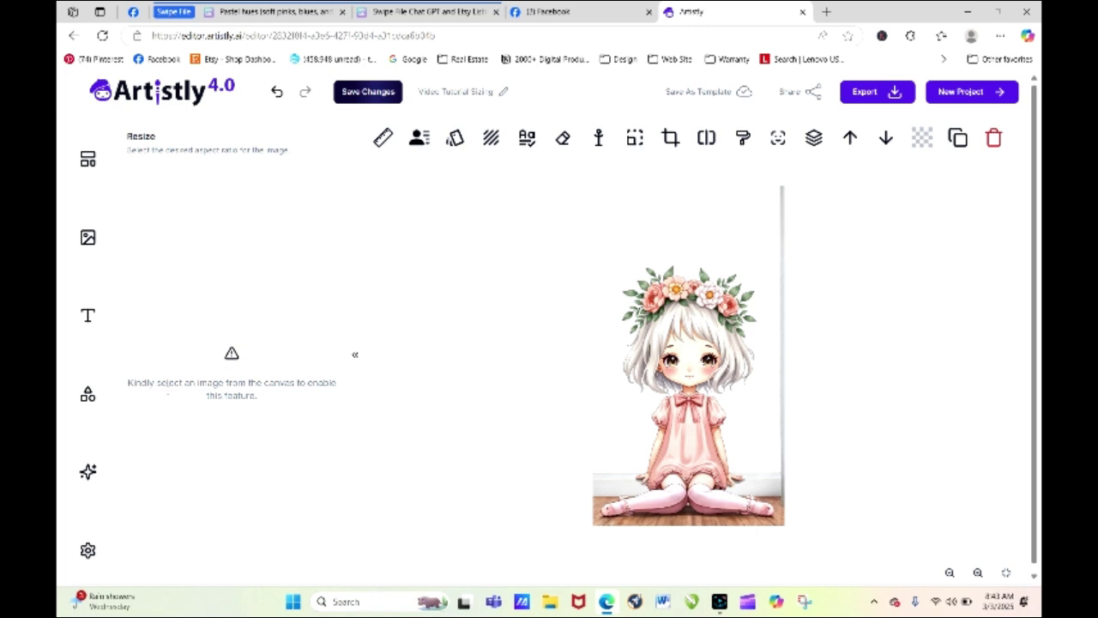
# Place the square half-length girl portrait from the uploaded images on the canvas over the sitting girl
pyautogui.click(87, 474)
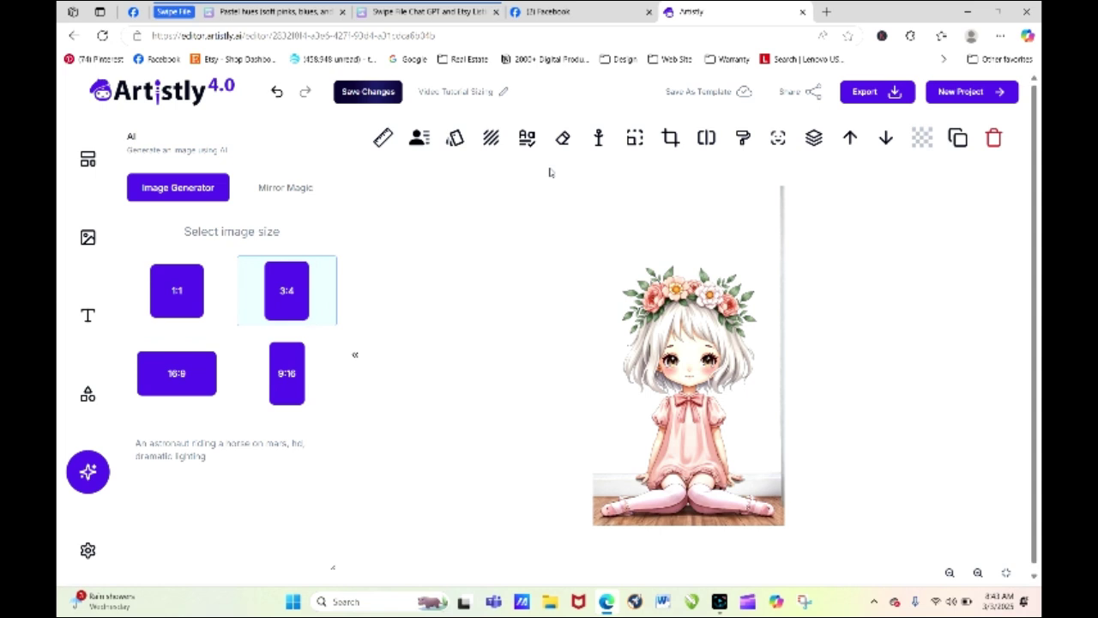
pyautogui.click(632, 140)
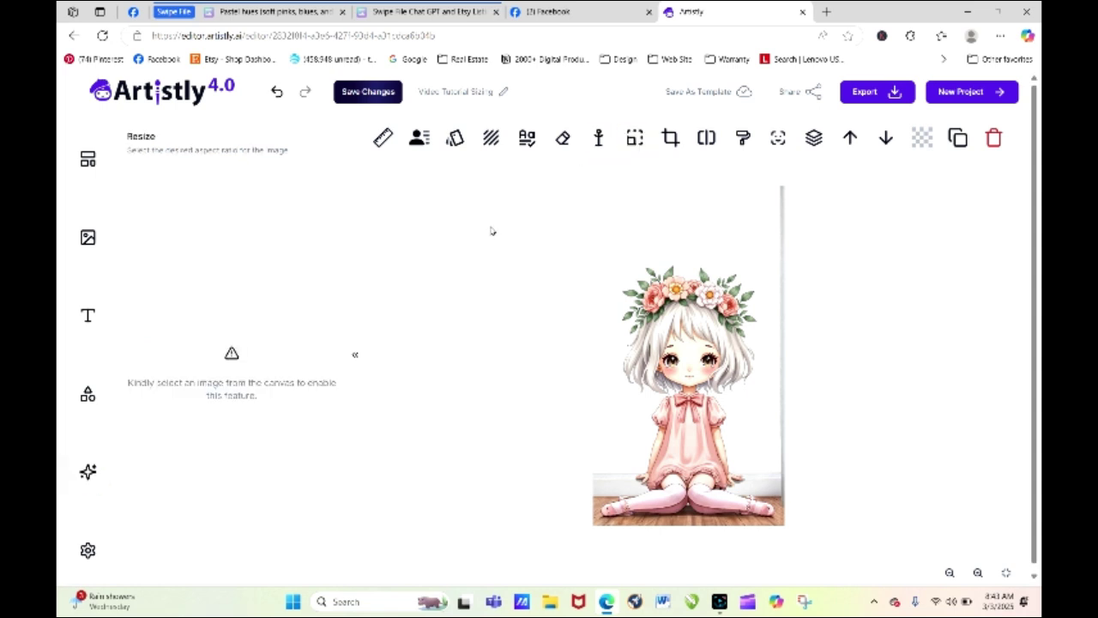
pyautogui.click(87, 239)
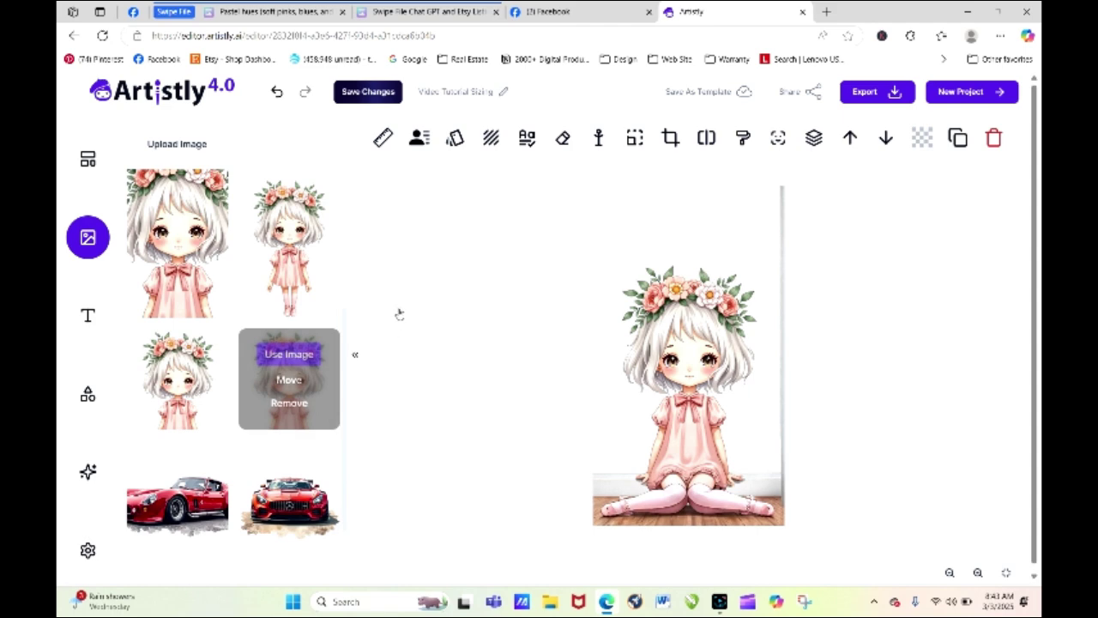
pyautogui.click(289, 354)
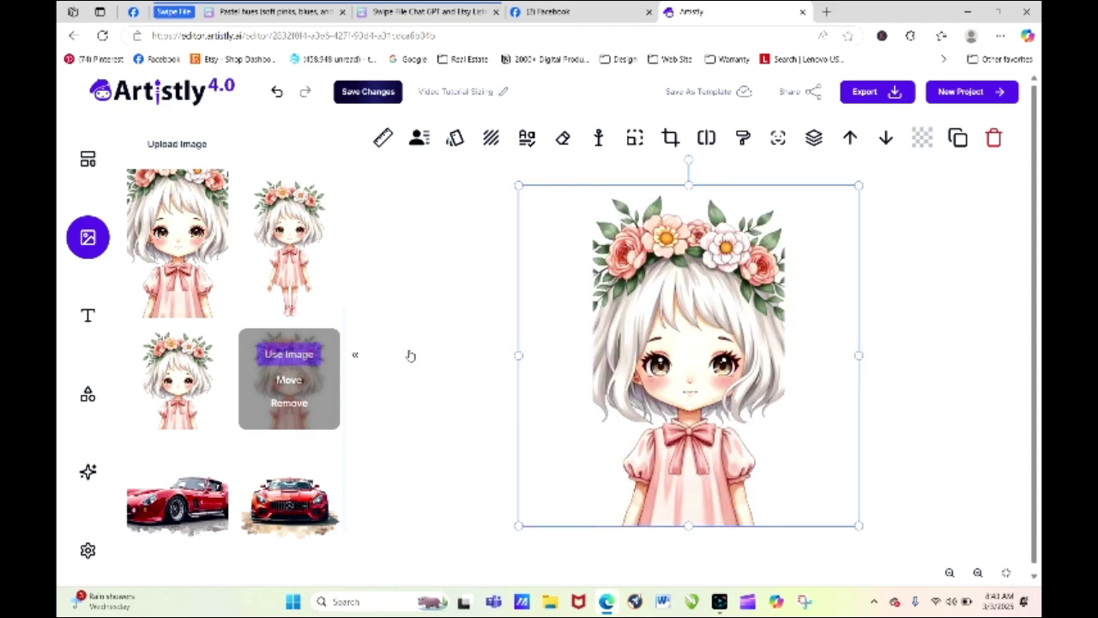
pyautogui.click(503, 397)
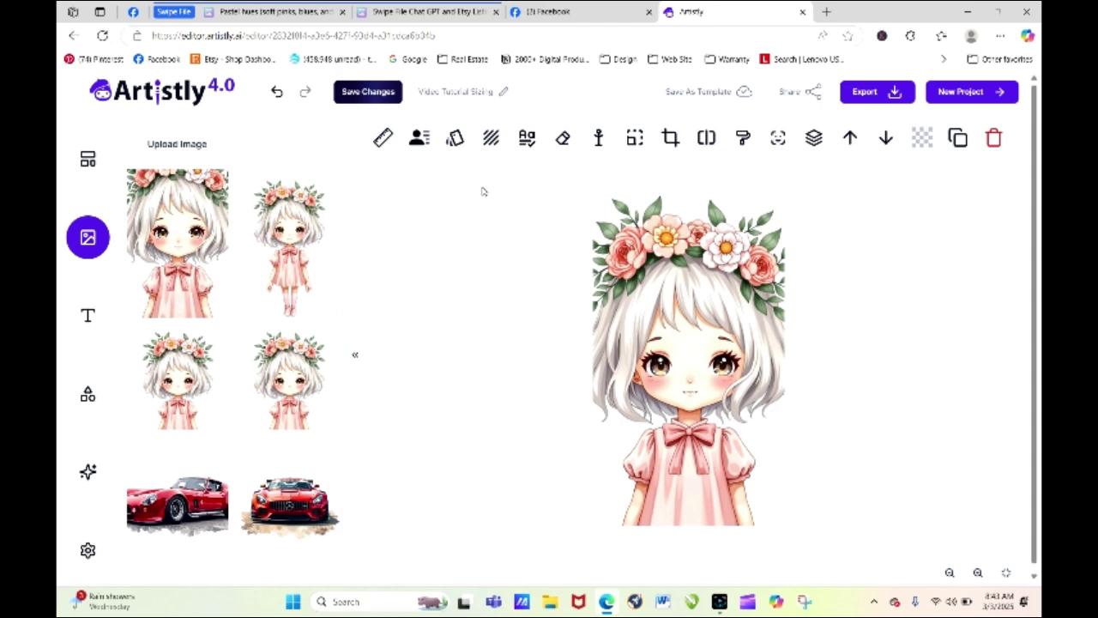
# Open the AI Resize settings for the square half-length girl portrait on the canvas
pyautogui.click(634, 138)
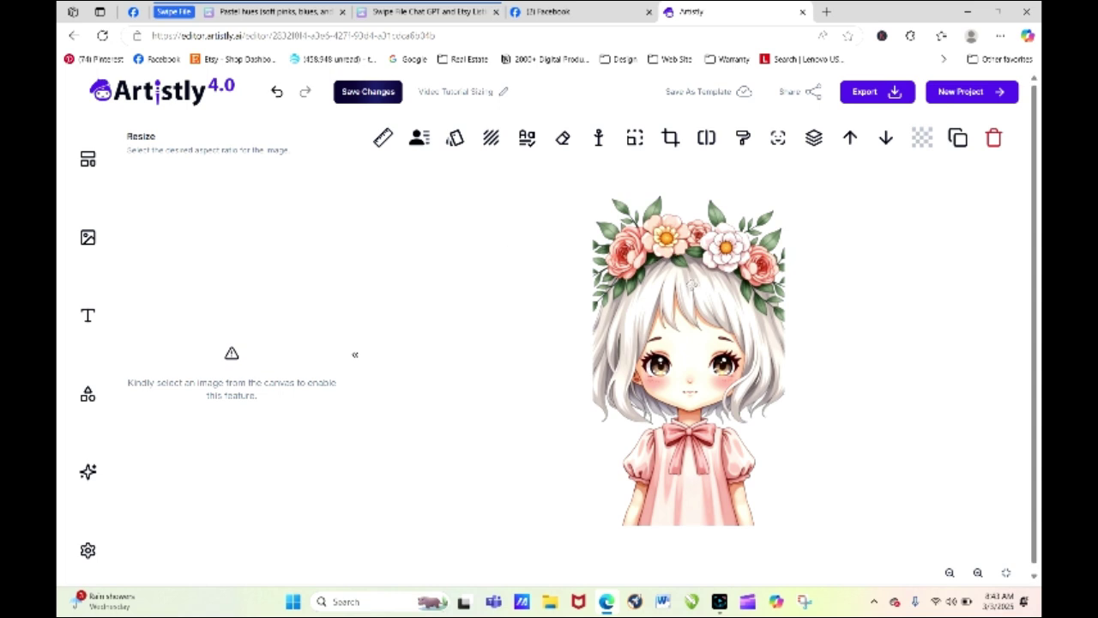
pyautogui.click(704, 281)
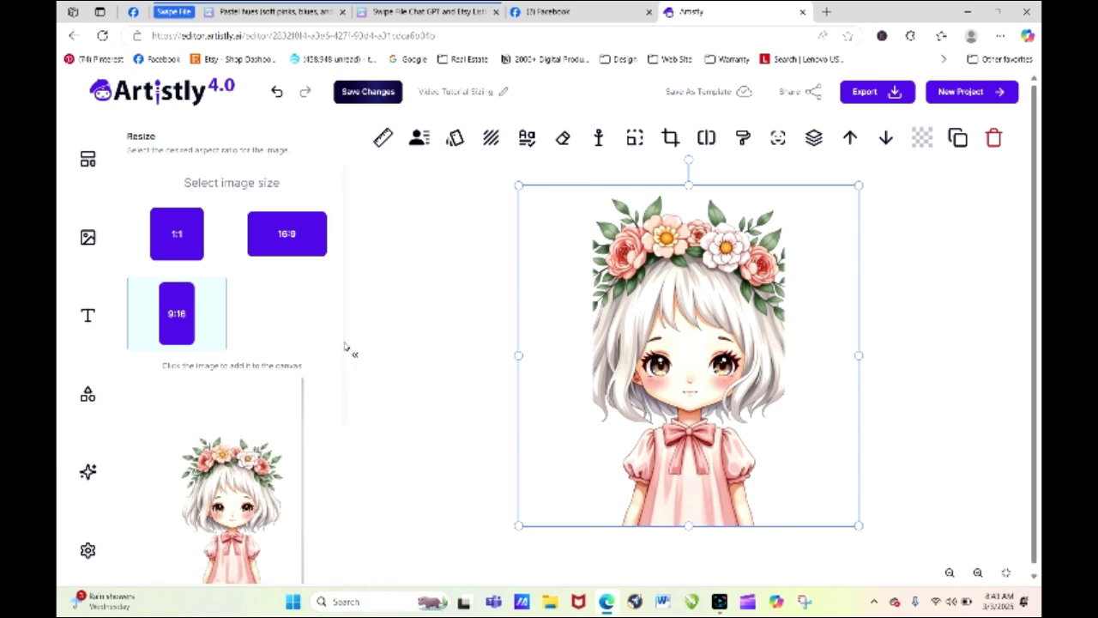
pyautogui.scroll(-3, 346, 352)
pyautogui.scroll(2, 349, 390)
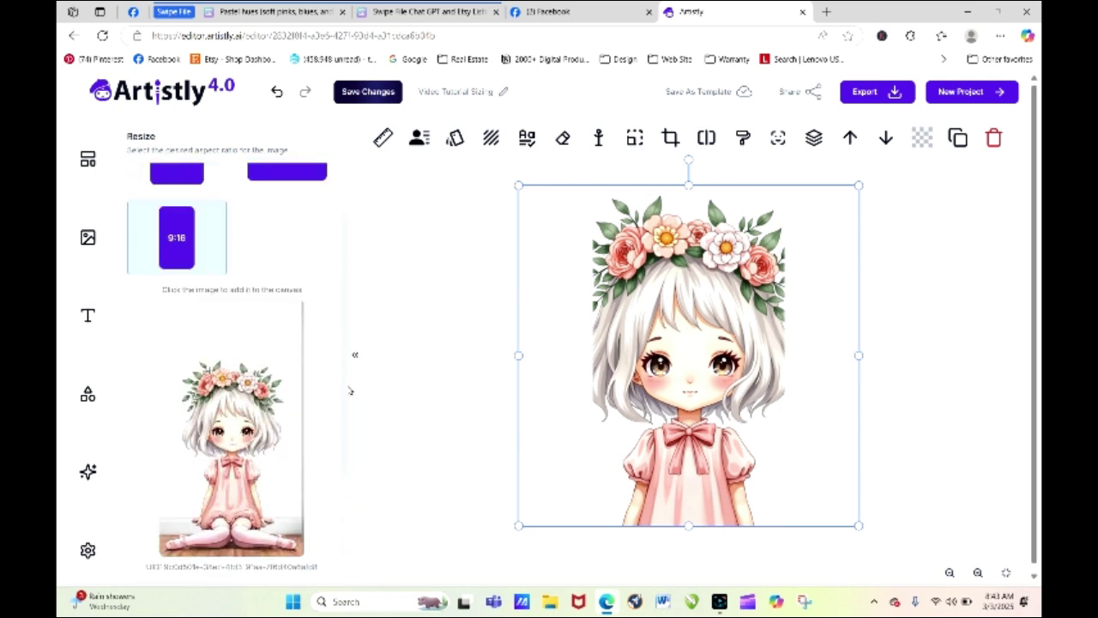
pyautogui.scroll(2, 349, 390)
pyautogui.scroll(-3, 350, 339)
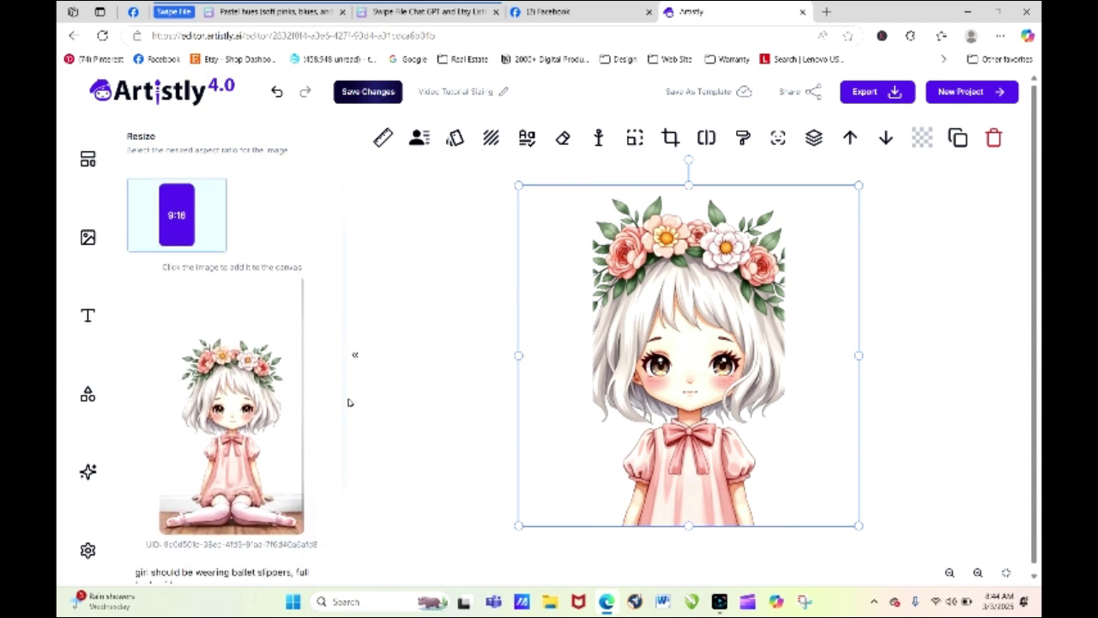
pyautogui.scroll(1, 349, 390)
pyautogui.scroll(-3, 351, 458)
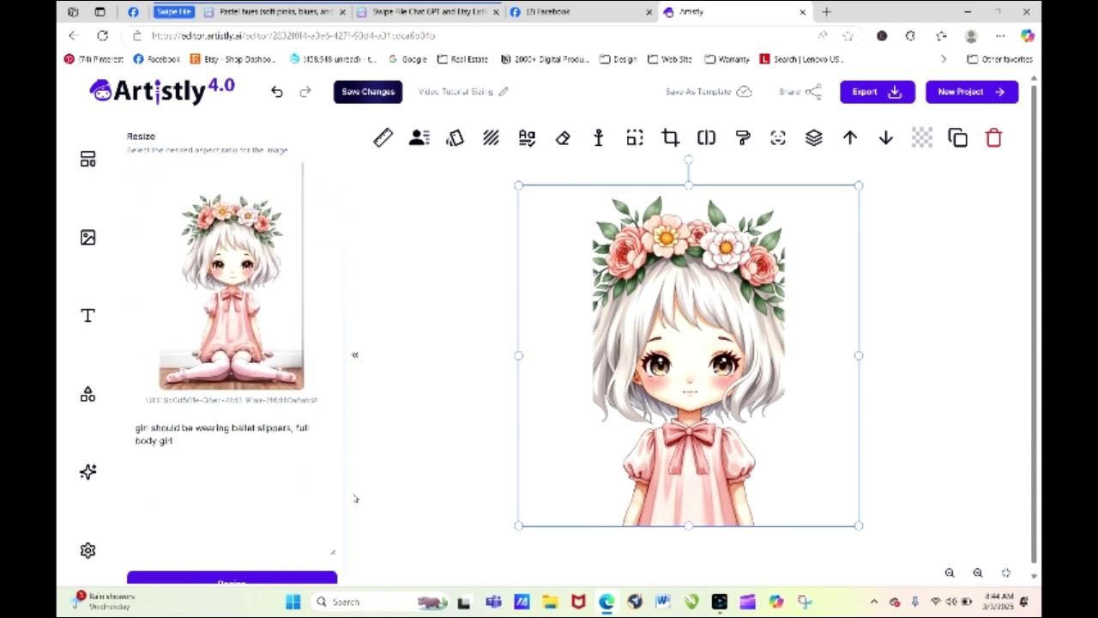
# Resize the portrait with the prompt "little girl sitting on a bench" and add the generated image to the canvas
pyautogui.click(207, 446)
pyautogui.hotkey('ctrl', 'a')
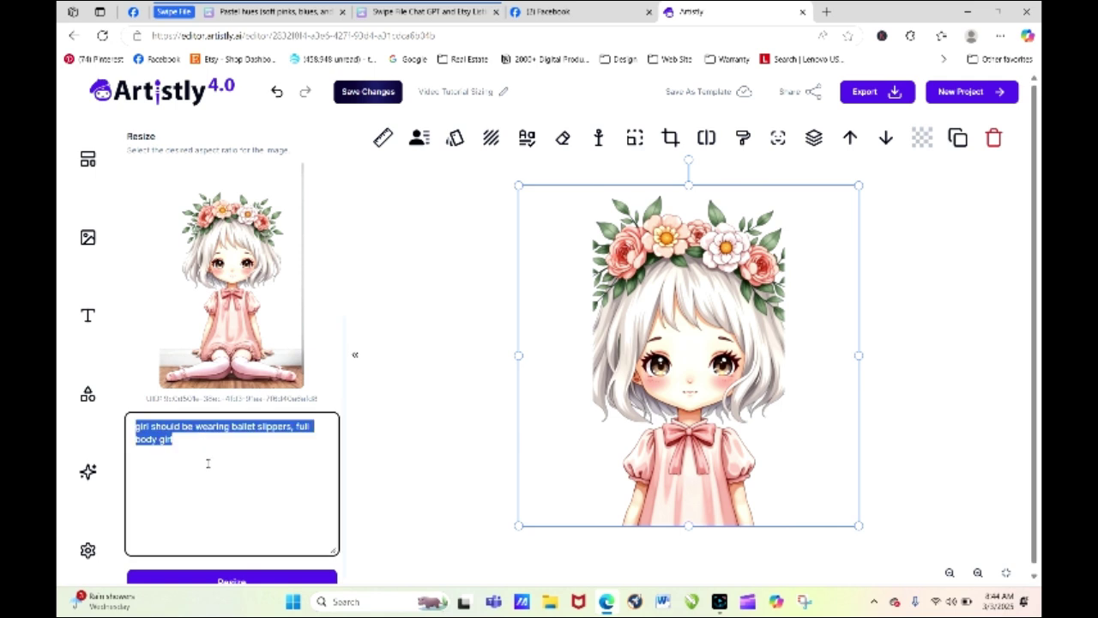
pyautogui.write('H')
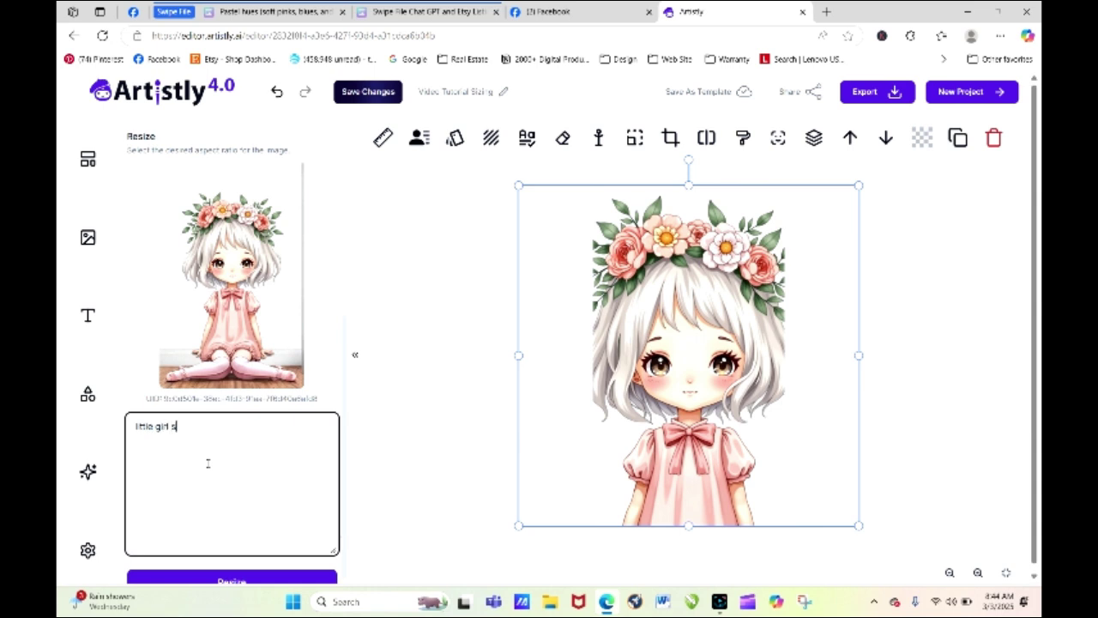
pyautogui.write('ittle girl sitting on a bench')
pyautogui.click(258, 581)
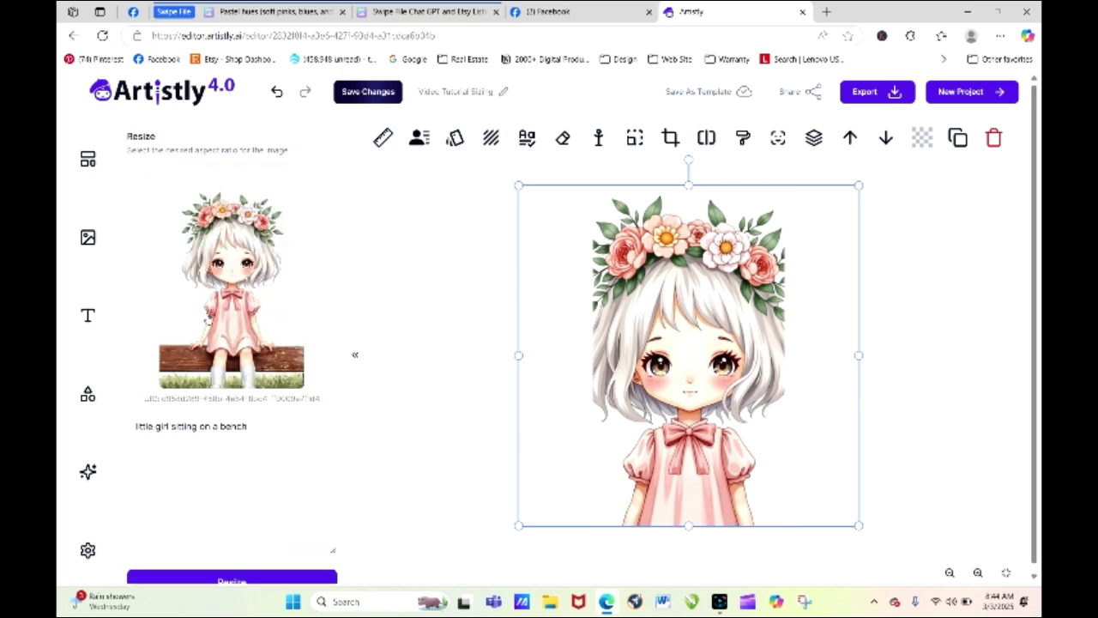
pyautogui.click(218, 306)
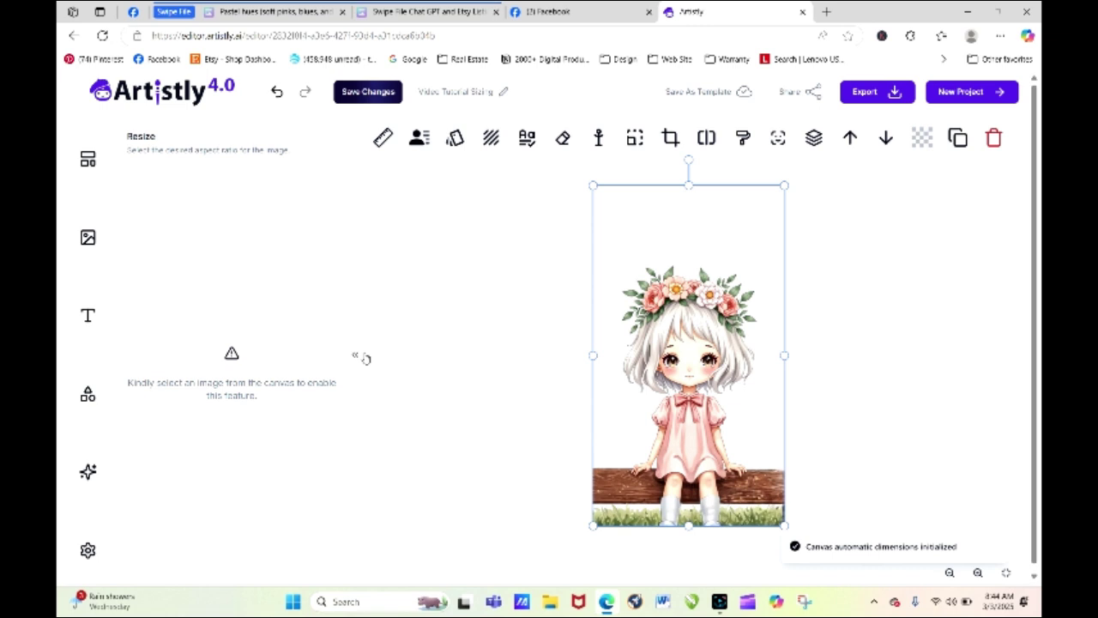
pyautogui.click(360, 355)
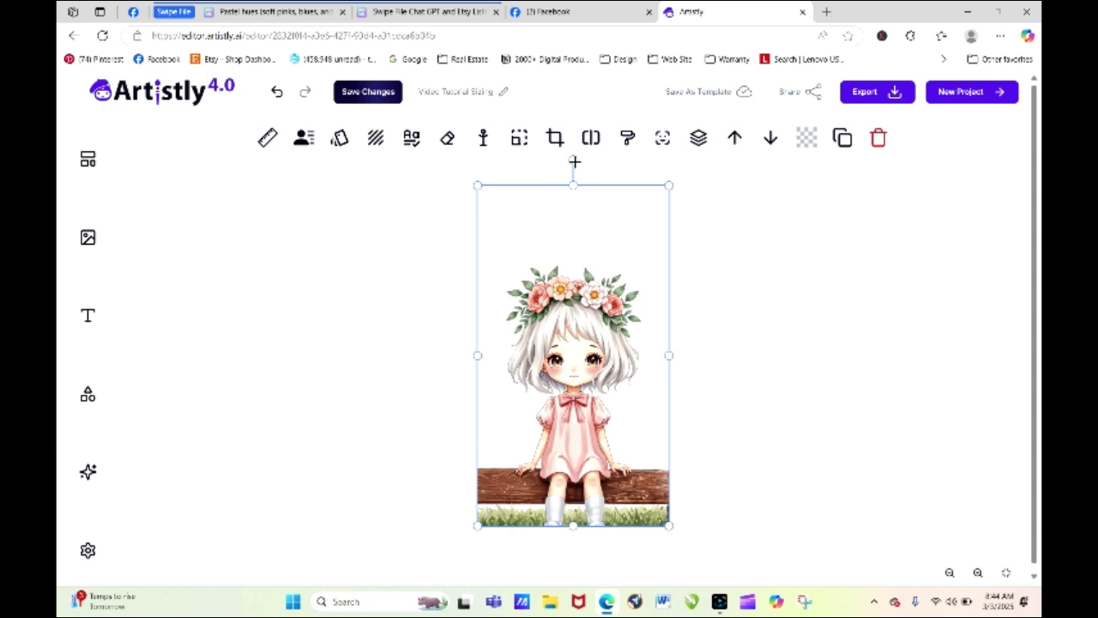
# Reopen AI Resize for the bench image and extend its prompt with ", centered on the canvas"
pyautogui.click(519, 137)
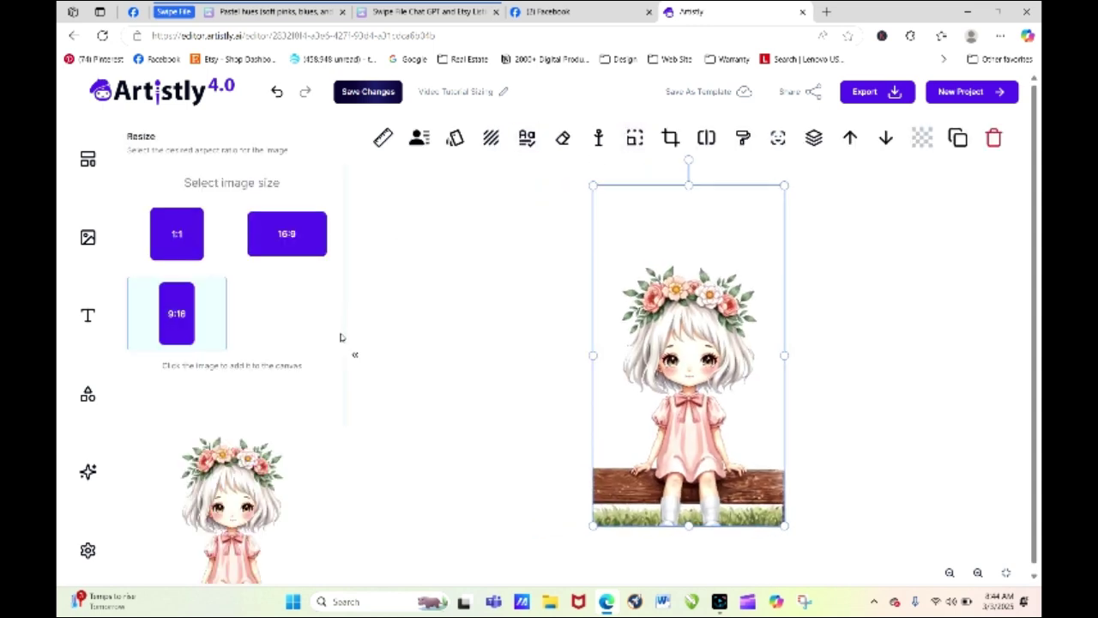
pyautogui.scroll(-3, 342, 394)
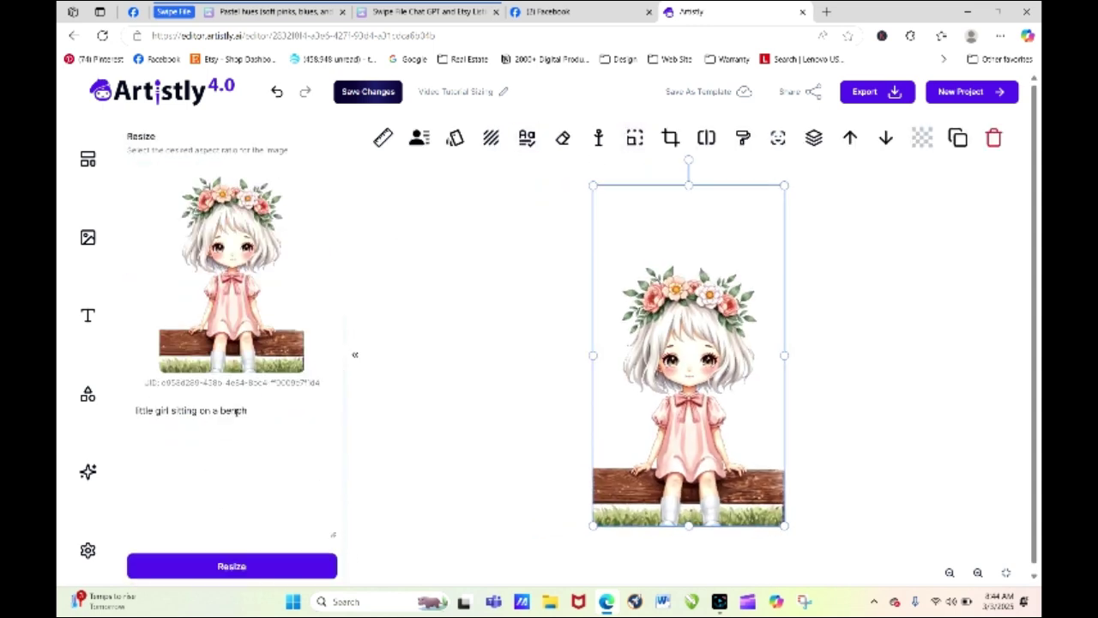
pyautogui.click(246, 411)
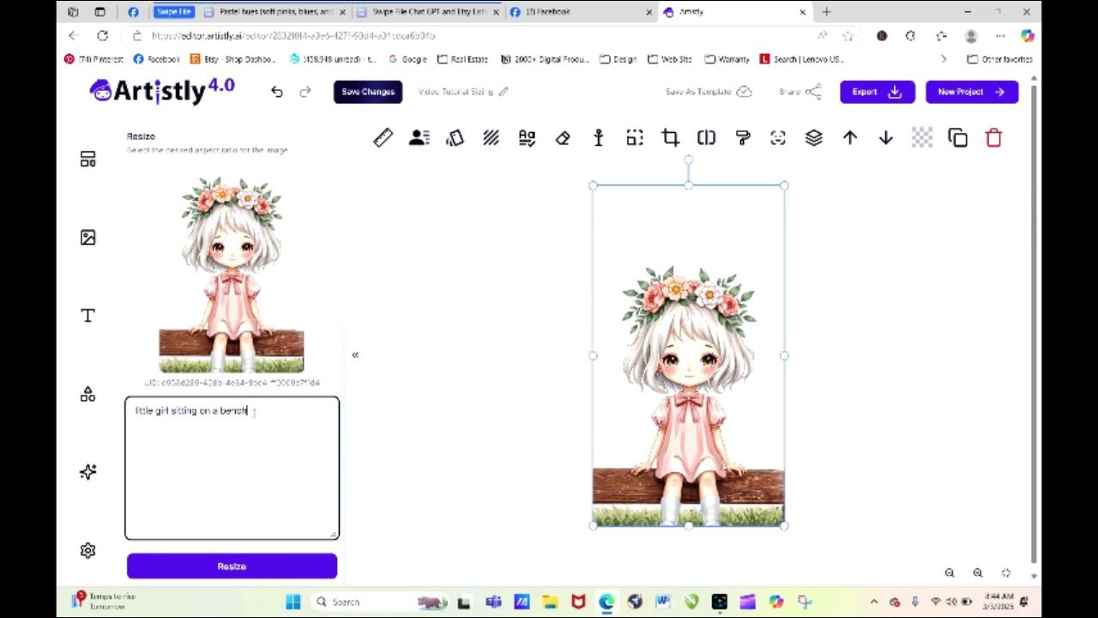
pyautogui.write(', gentle')
pyautogui.press('BackSpace')
pyautogui.press('BackSpace')
pyautogui.write('ered on the canvas')
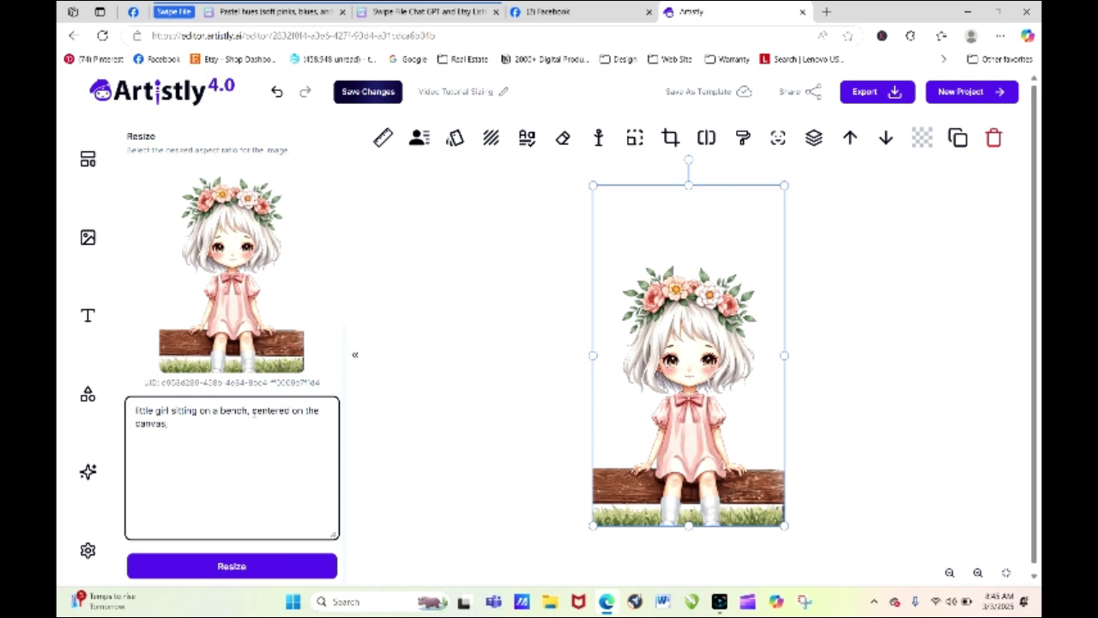
# Resize the bench image with ", wearing cute pink rainboots" appended to the prompt and add the generated image to the canvas
pyautogui.write(', wearing')
pyautogui.write(' rain boo')
pyautogui.press('BackSpace')
pyautogui.press('BackSpace')
pyautogui.press('BackSpace')
pyautogui.press('BackSpace')
pyautogui.press('BackSpace')
pyautogui.press('BackSpace')
pyautogui.press('BackSpace')
pyautogui.press('BackSpace')
pyautogui.write('cute pink rainboots')
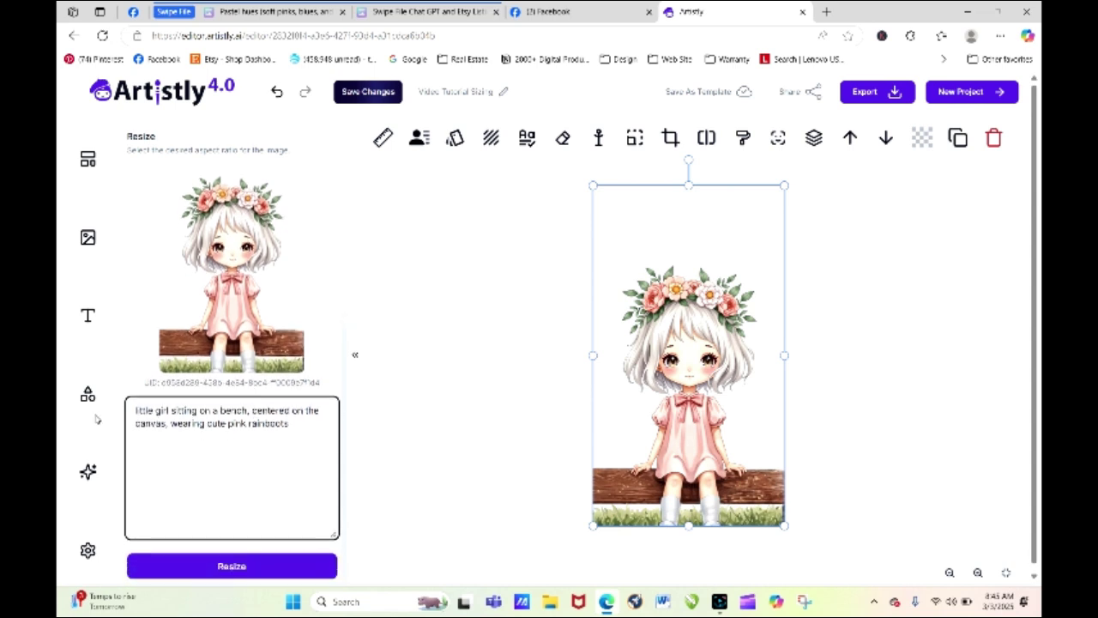
pyautogui.click(232, 568)
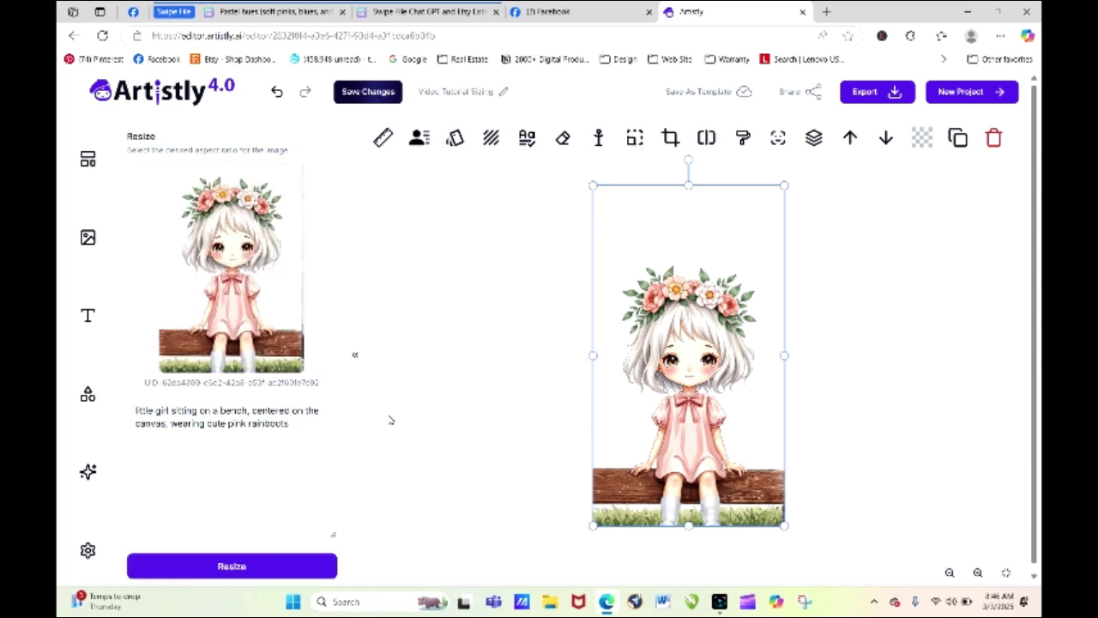
pyautogui.click(250, 268)
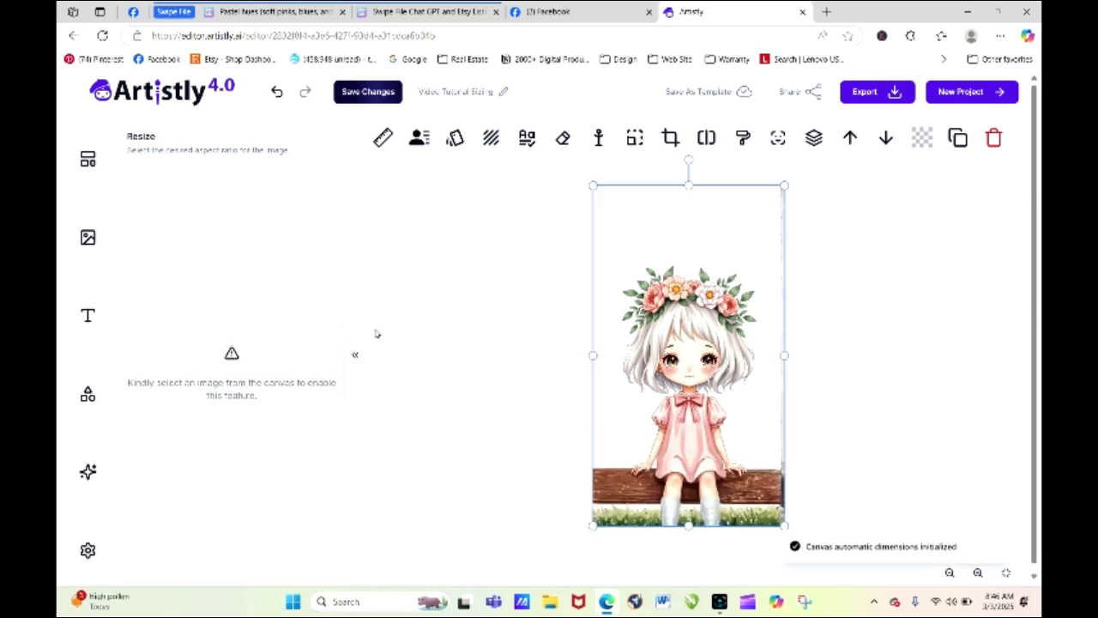
# Resize the bench girl image to the 16:9 aspect ratio with the same prompt and add the generated image to the canvas
pyautogui.click(666, 353)
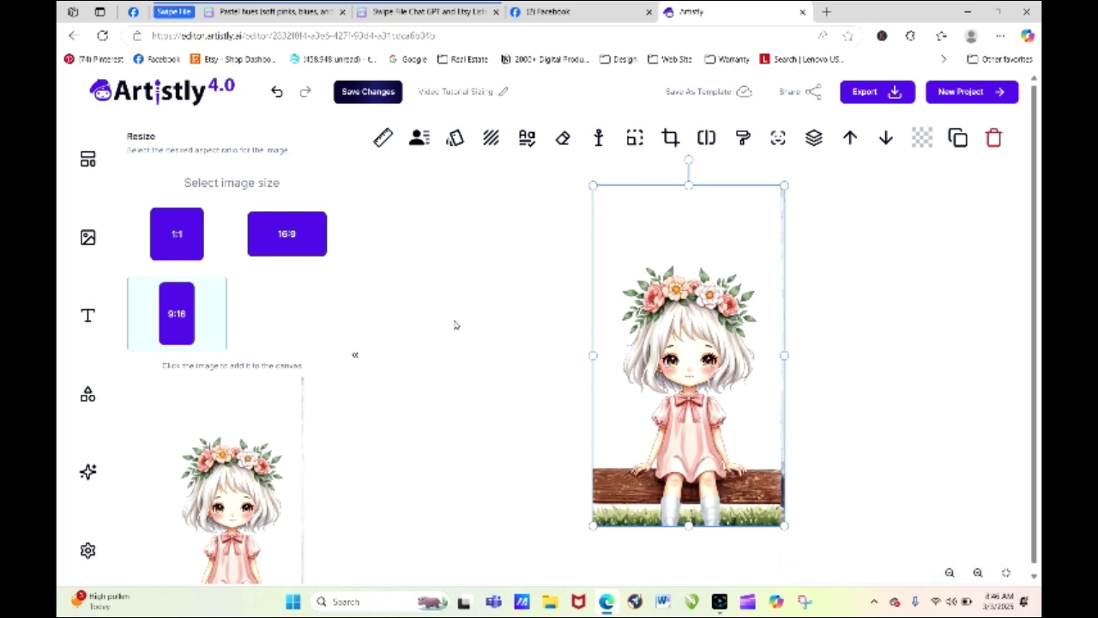
pyautogui.scroll(-2, 339, 348)
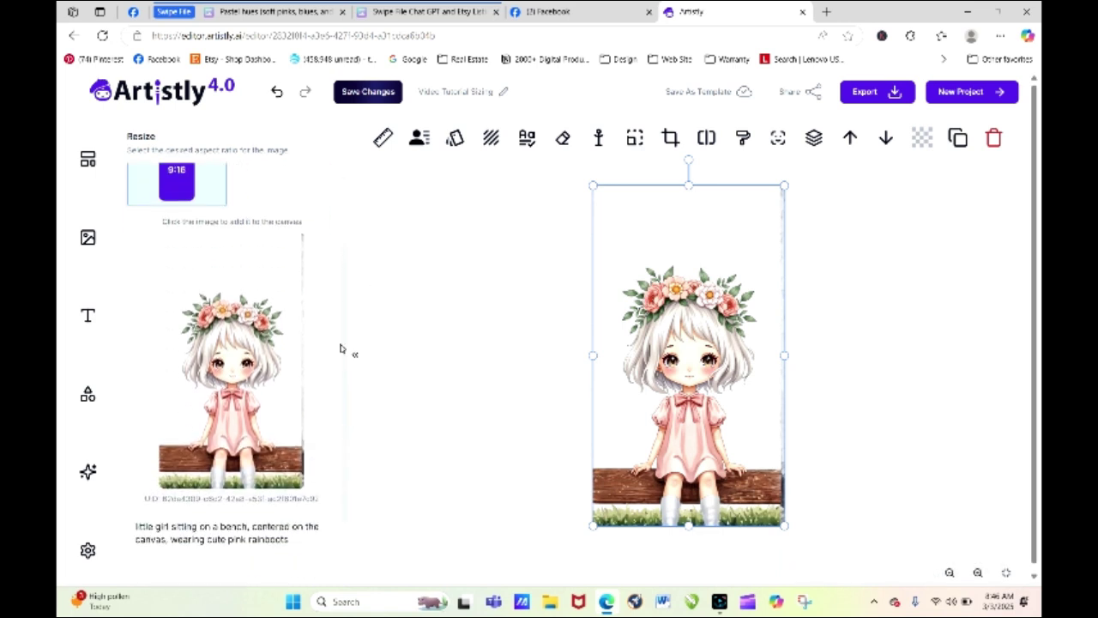
pyautogui.scroll(-2, 339, 348)
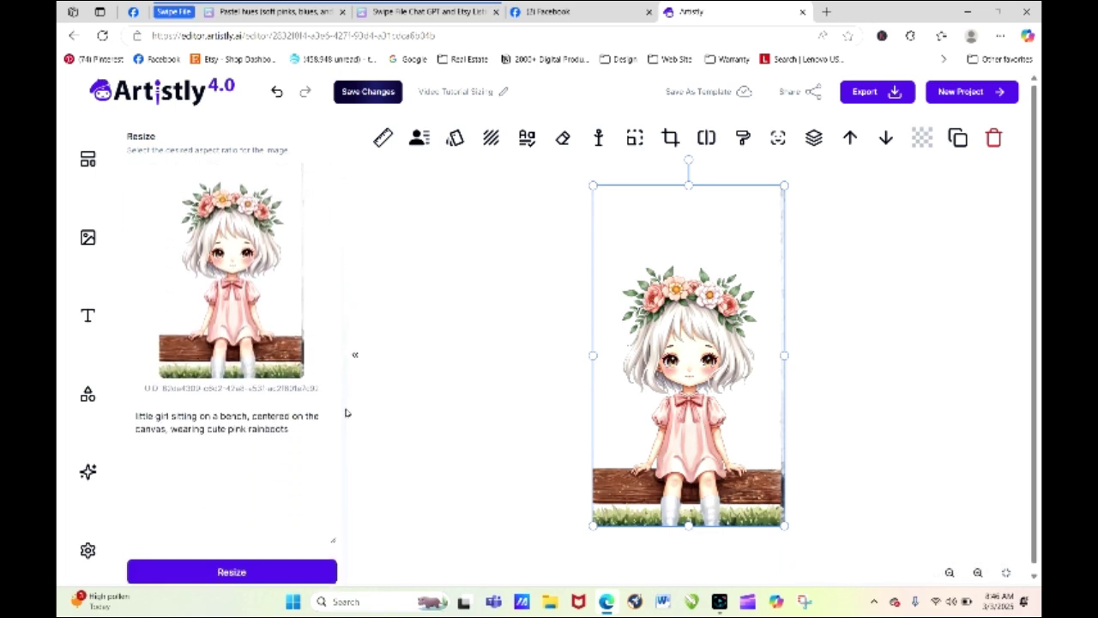
pyautogui.scroll(4, 345, 413)
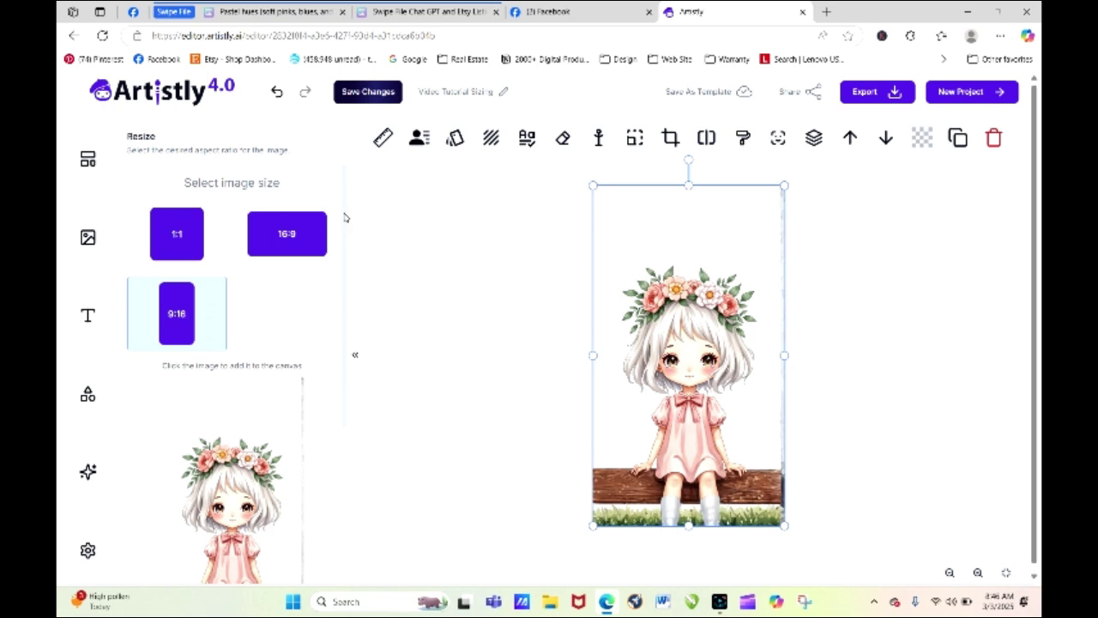
pyautogui.click(289, 241)
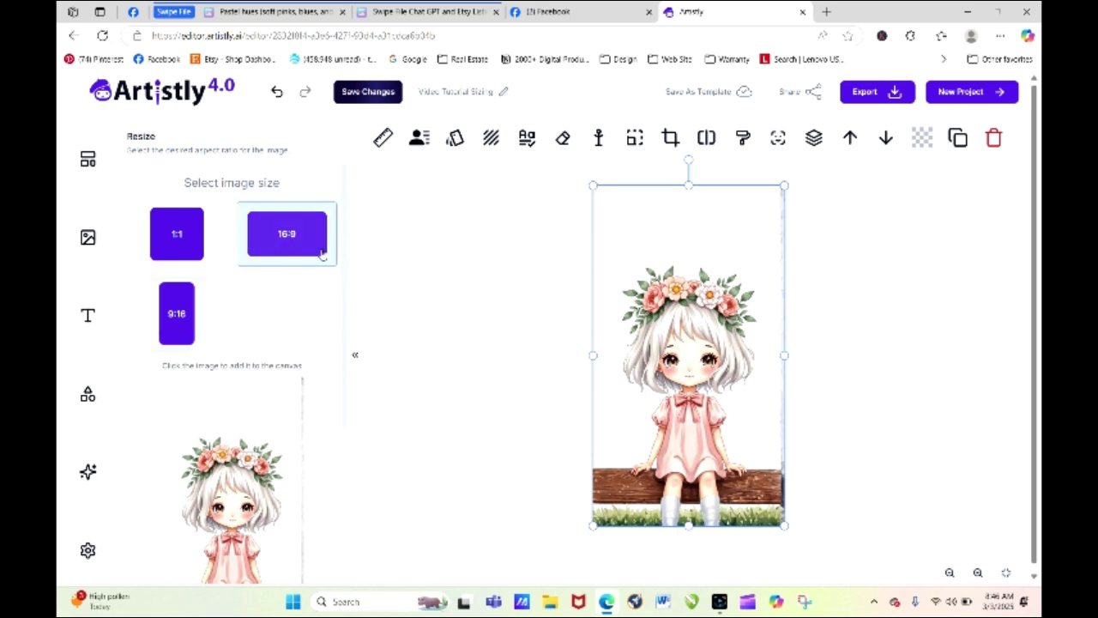
pyautogui.scroll(-4, 343, 274)
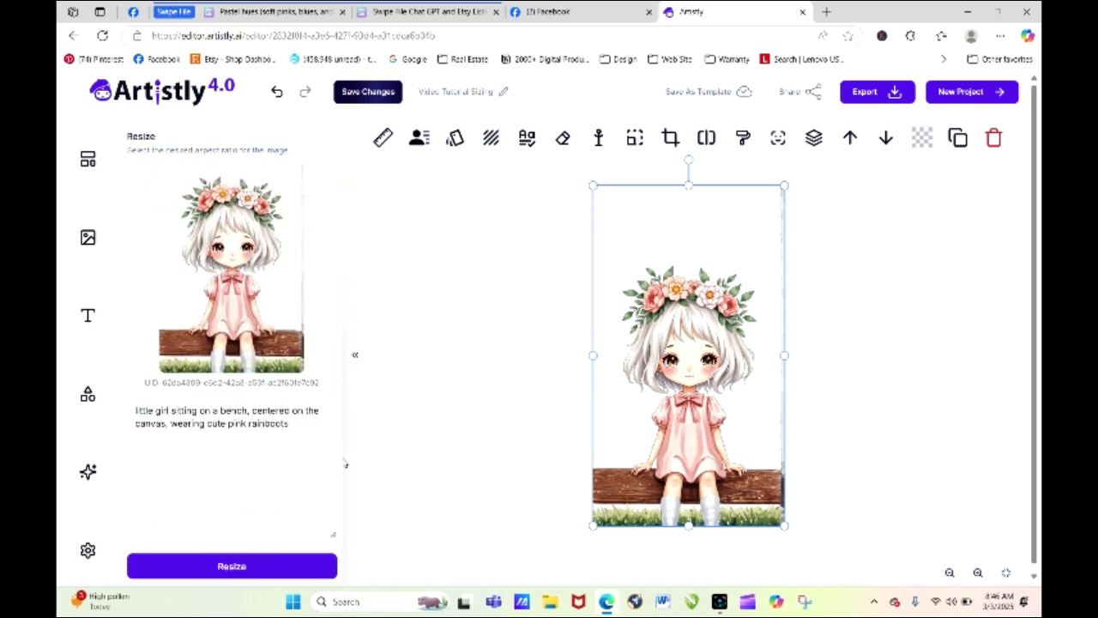
pyautogui.click(259, 567)
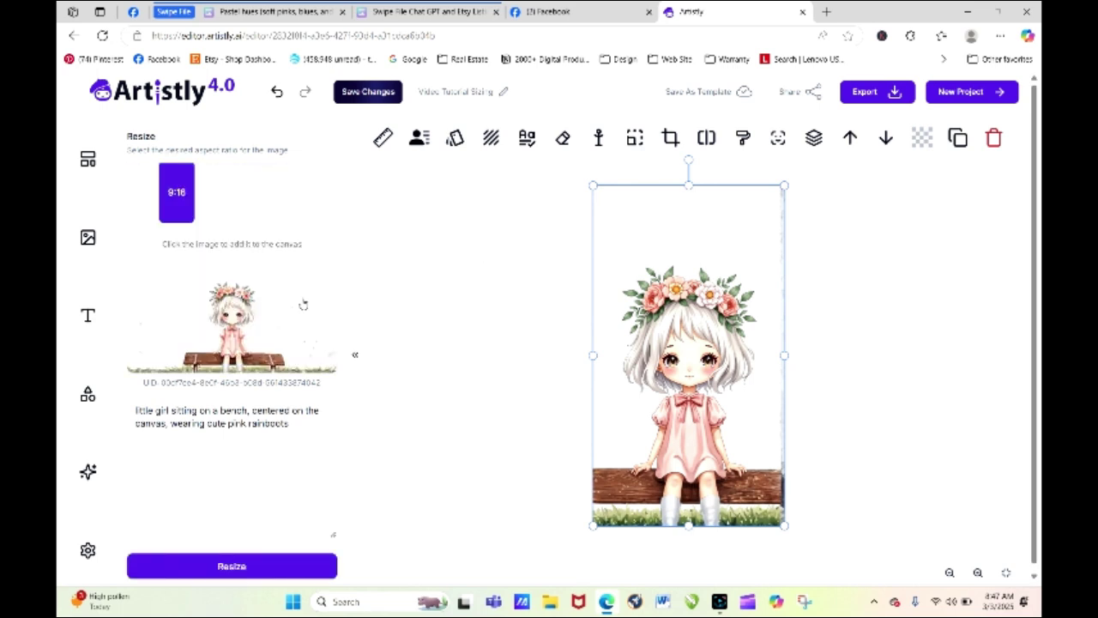
pyautogui.click(268, 295)
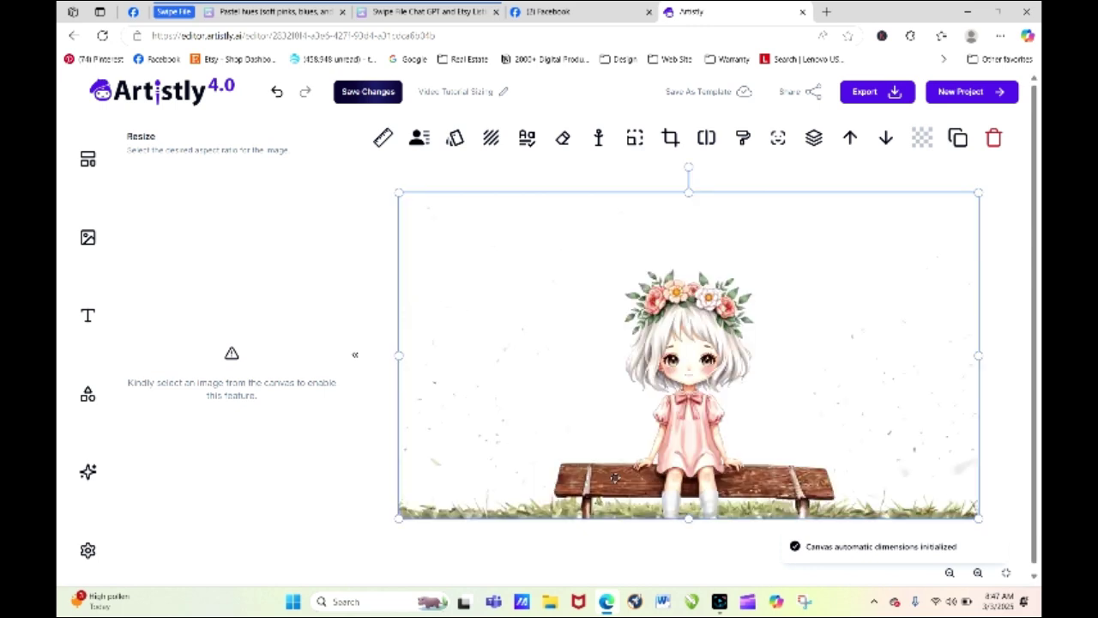
# Resize the 16:9 bench image with the prompt "show girl from head to feet" and add the generated image to the canvas
pyautogui.click(690, 309)
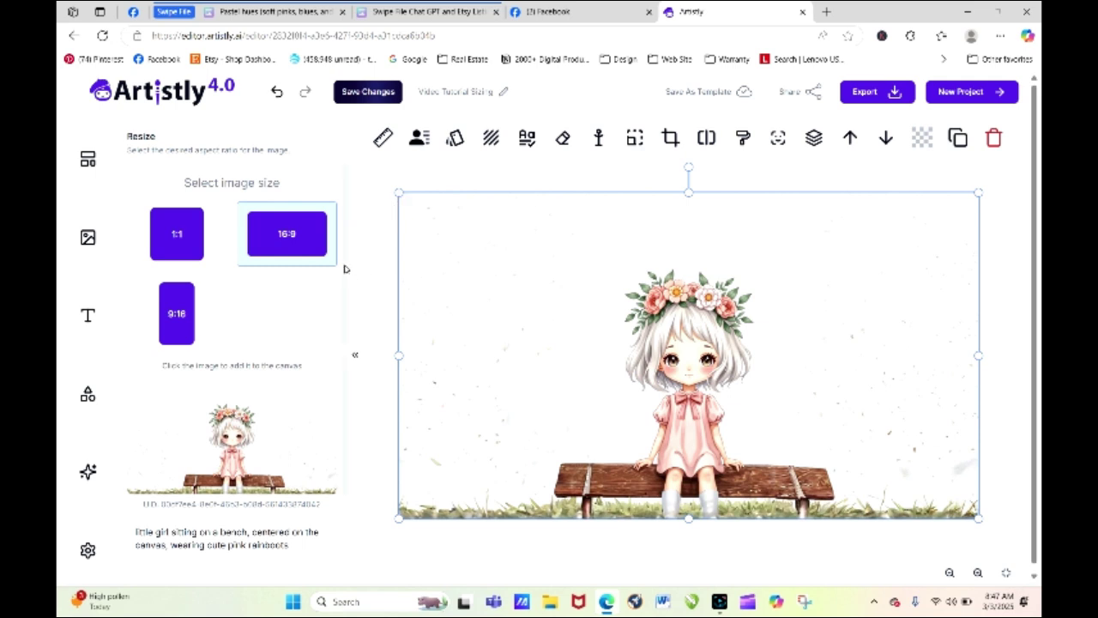
pyautogui.scroll(-3, 346, 268)
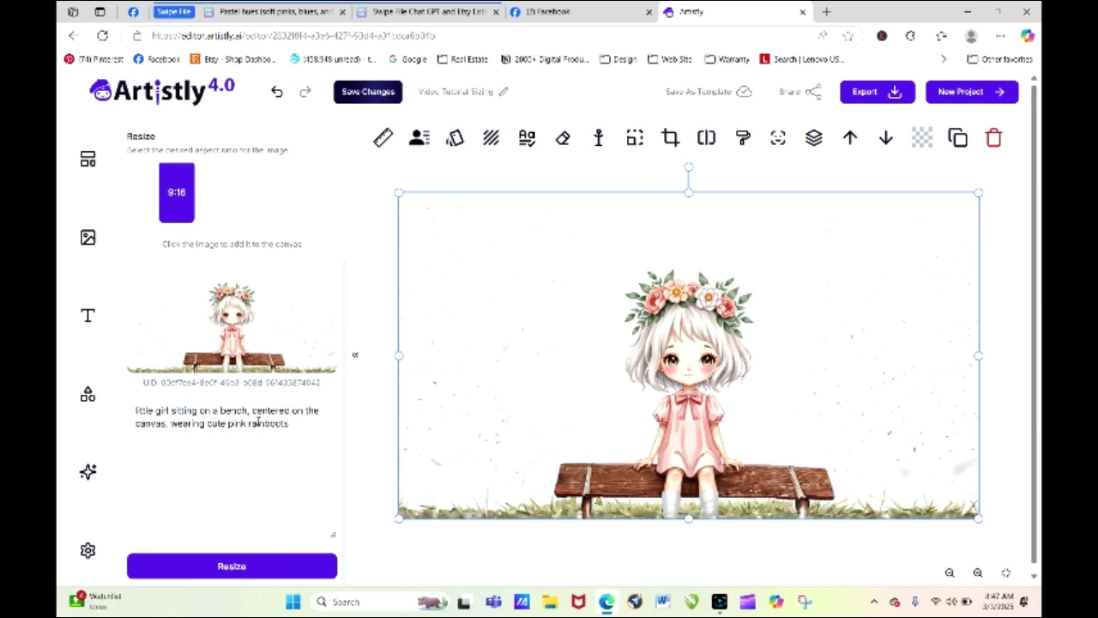
pyautogui.moveTo(135, 411); pyautogui.dragTo(329, 437)
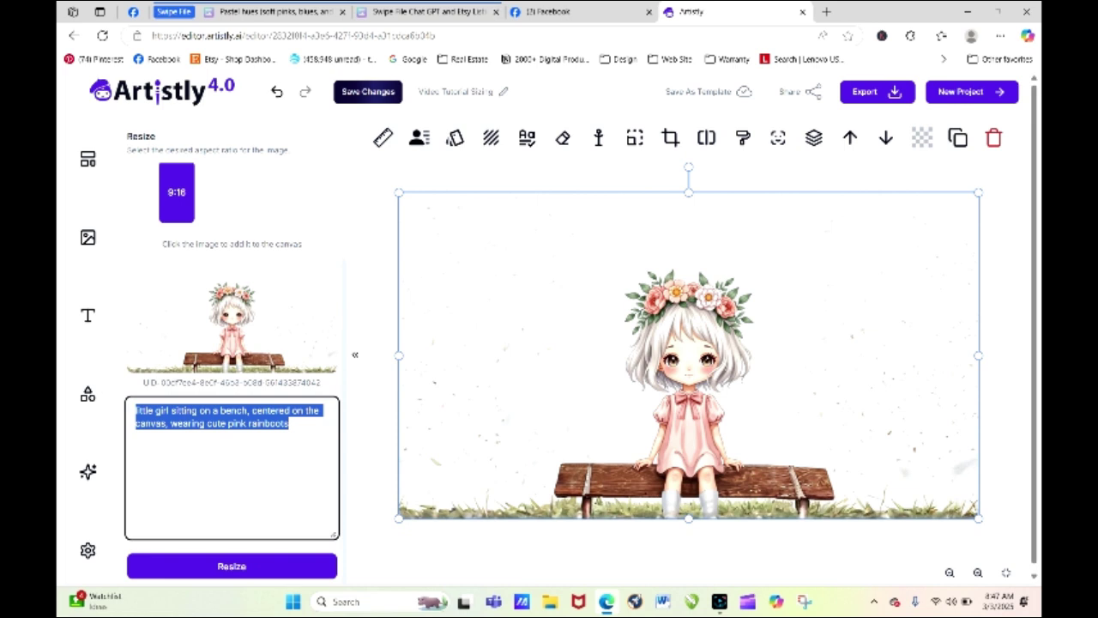
pyautogui.write('snow')
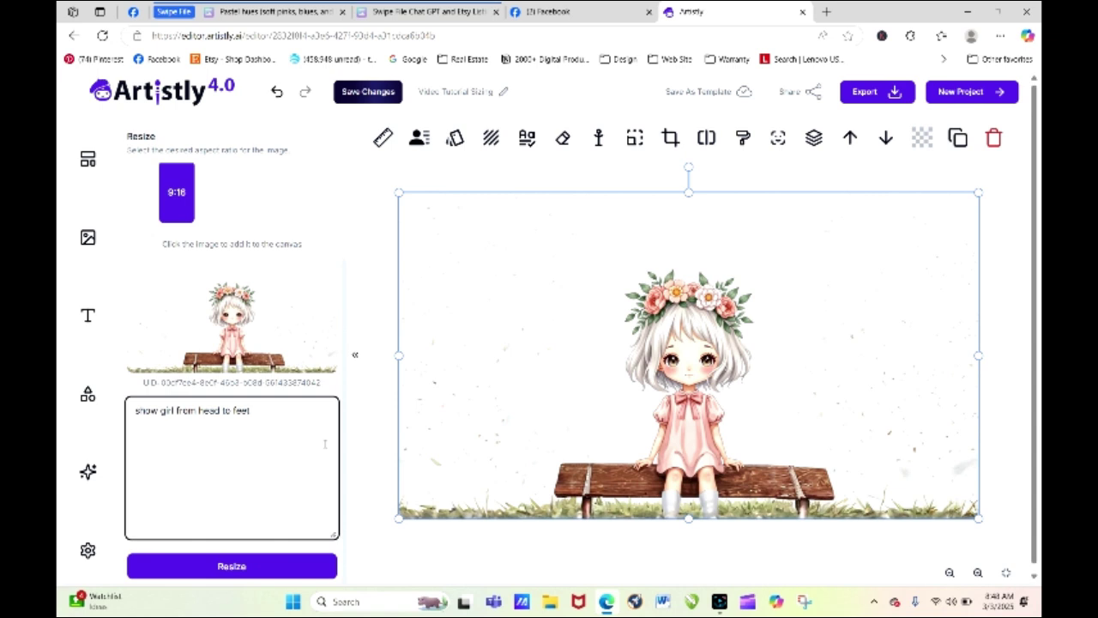
pyautogui.click(291, 566)
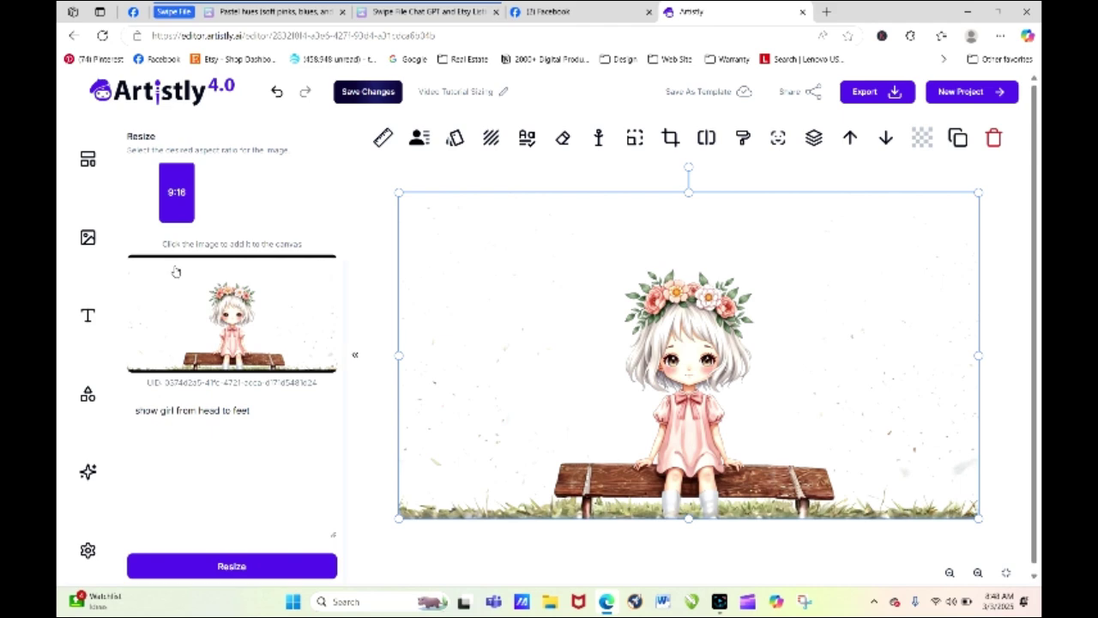
pyautogui.click(187, 288)
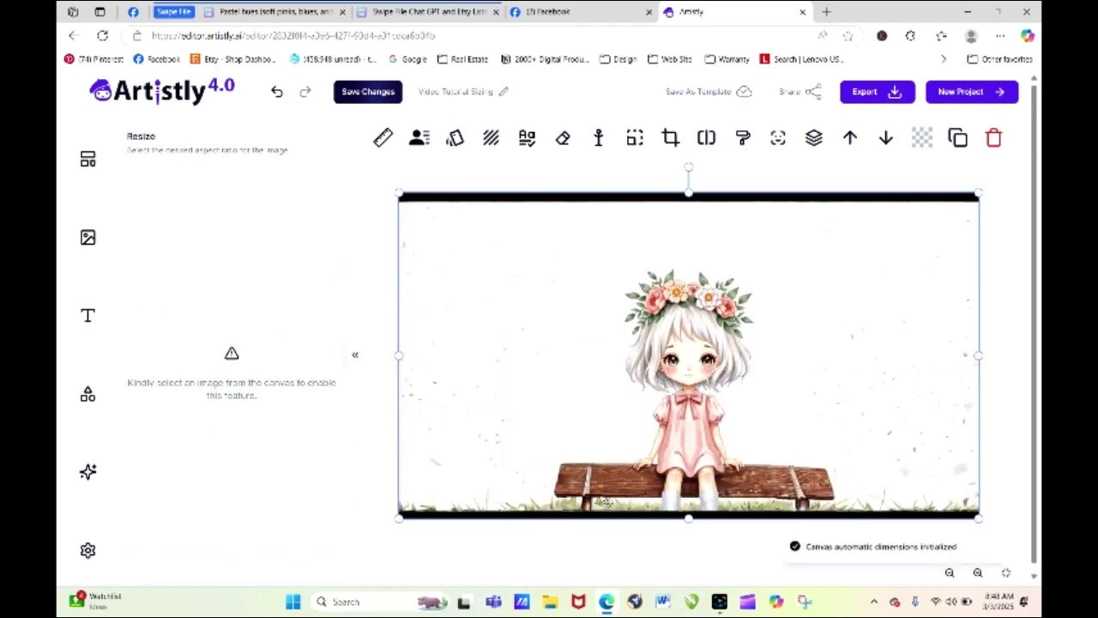
# Delete the 16:9 bench image with the black bars from the canvas
pyautogui.click(657, 397)
pyautogui.scroll(-1, 678, 392)
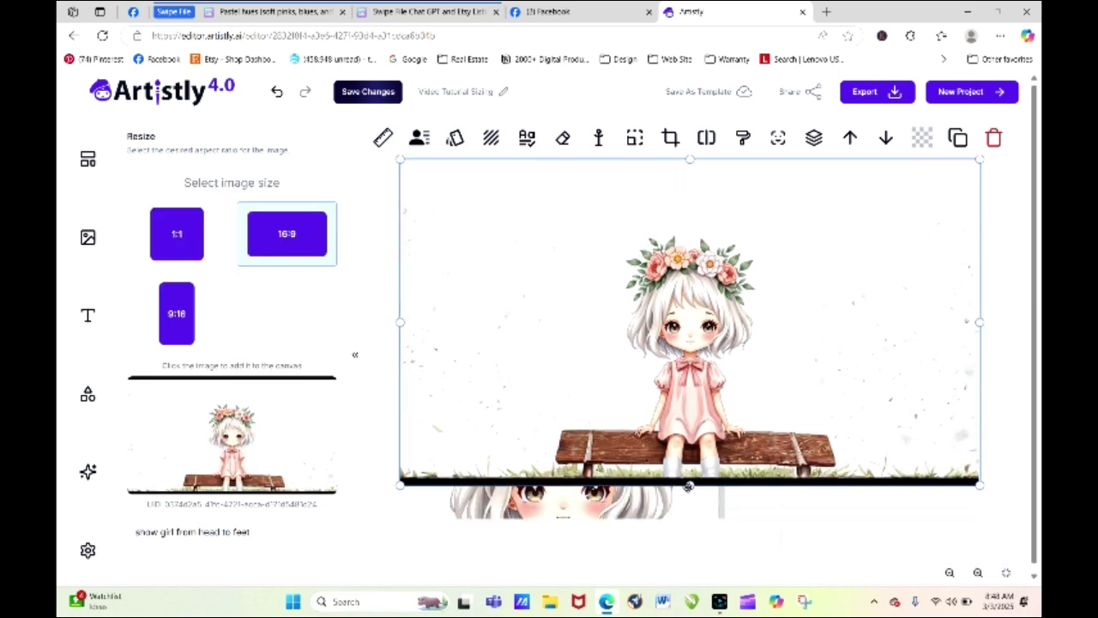
pyautogui.scroll(1, 683, 420)
pyautogui.scroll(2, 693, 457)
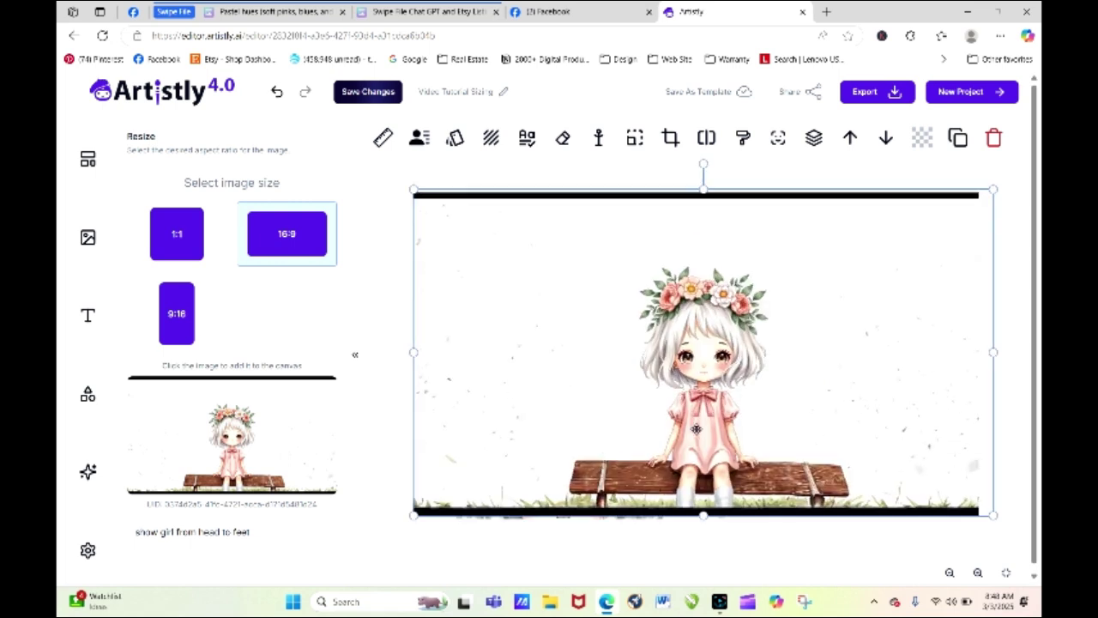
pyautogui.scroll(-1, 693, 457)
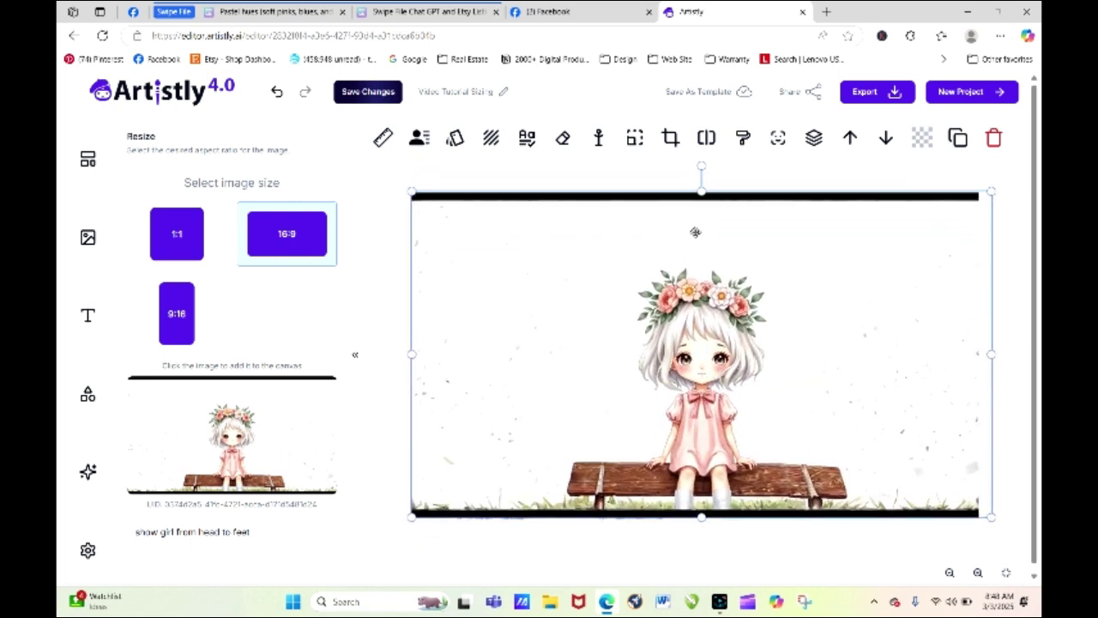
pyautogui.click(993, 139)
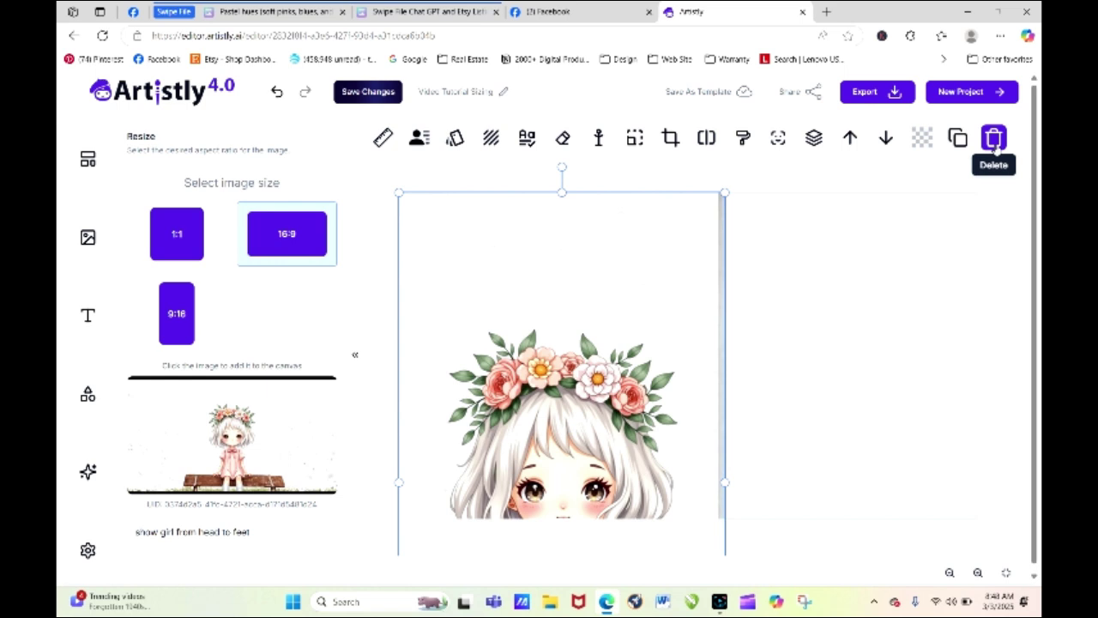
# Replace the flower-crown girl portrait on the canvas with the angled red sports car from the uploaded images
pyautogui.click(994, 138)
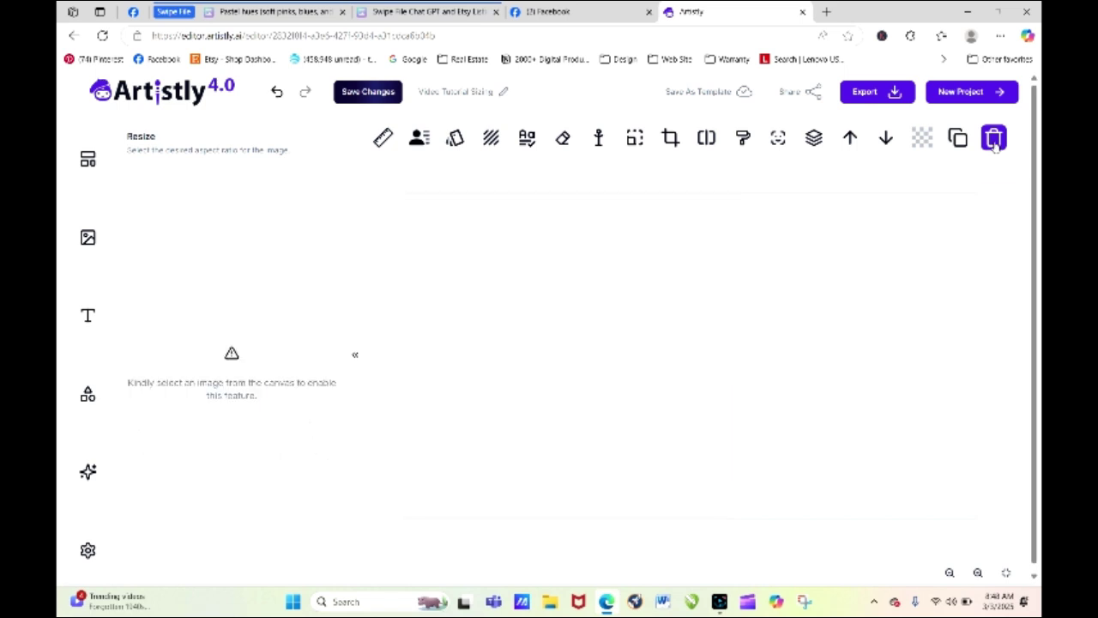
pyautogui.click(87, 238)
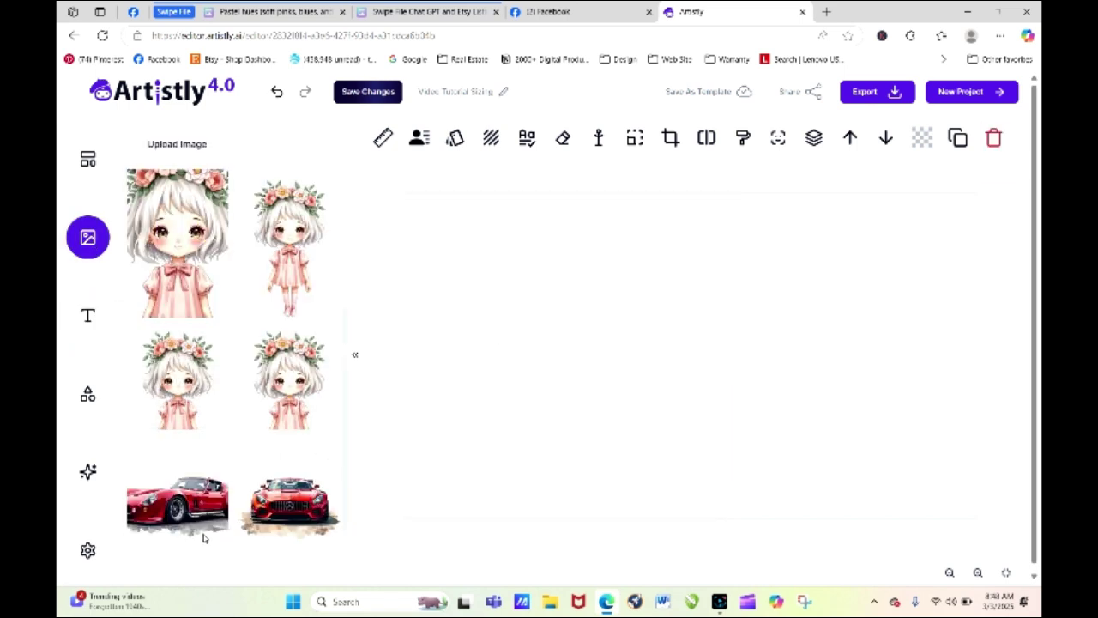
pyautogui.scroll(-2, 334, 344)
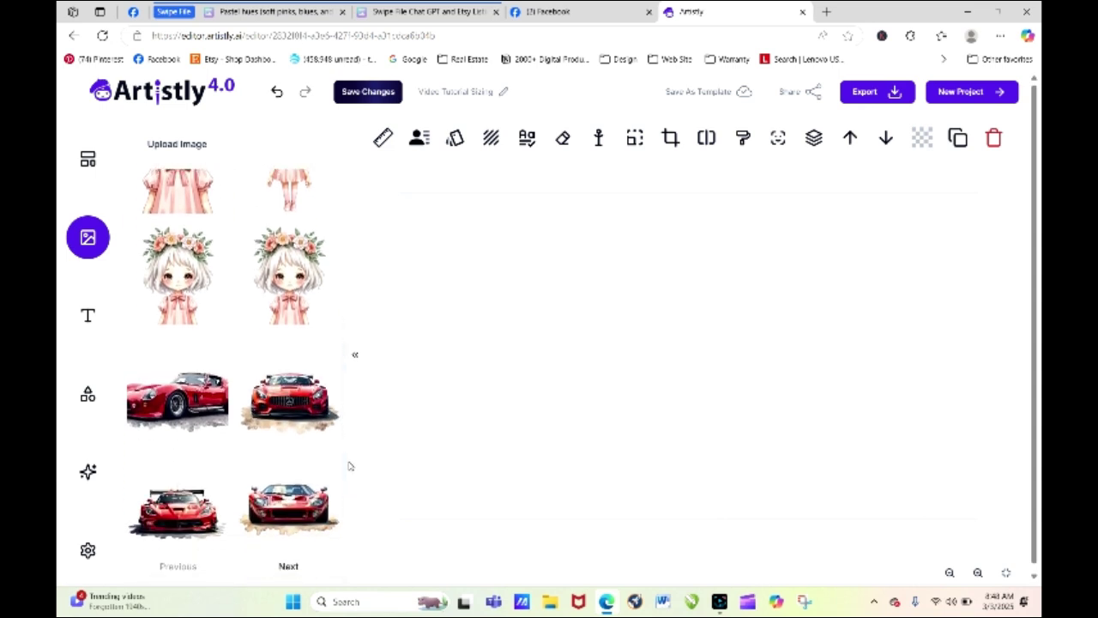
pyautogui.moveTo(175, 388)
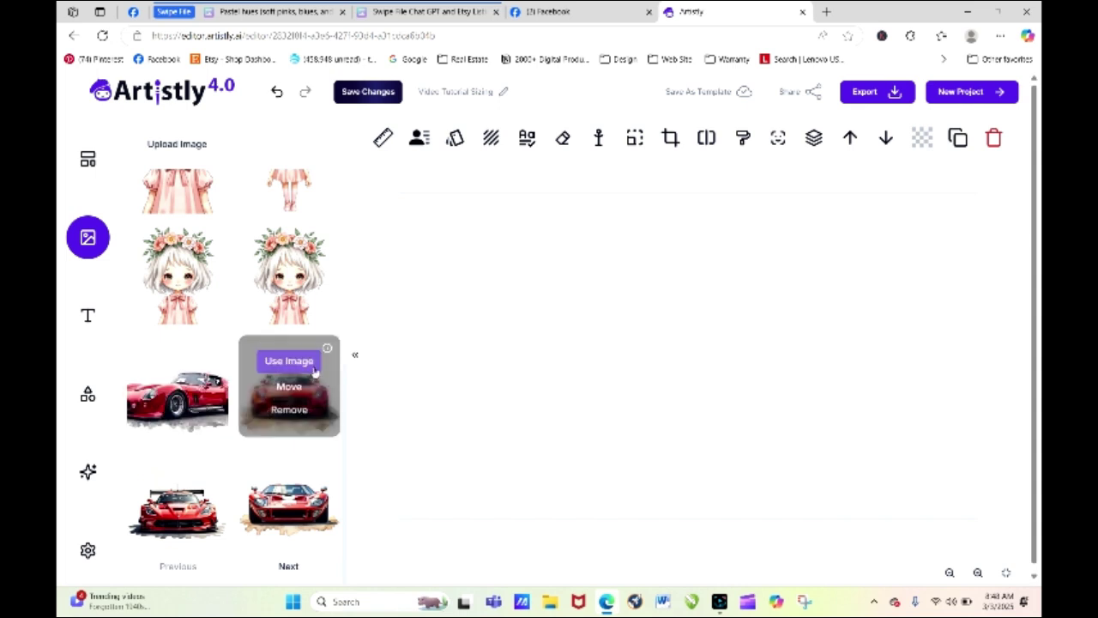
pyautogui.click(289, 566)
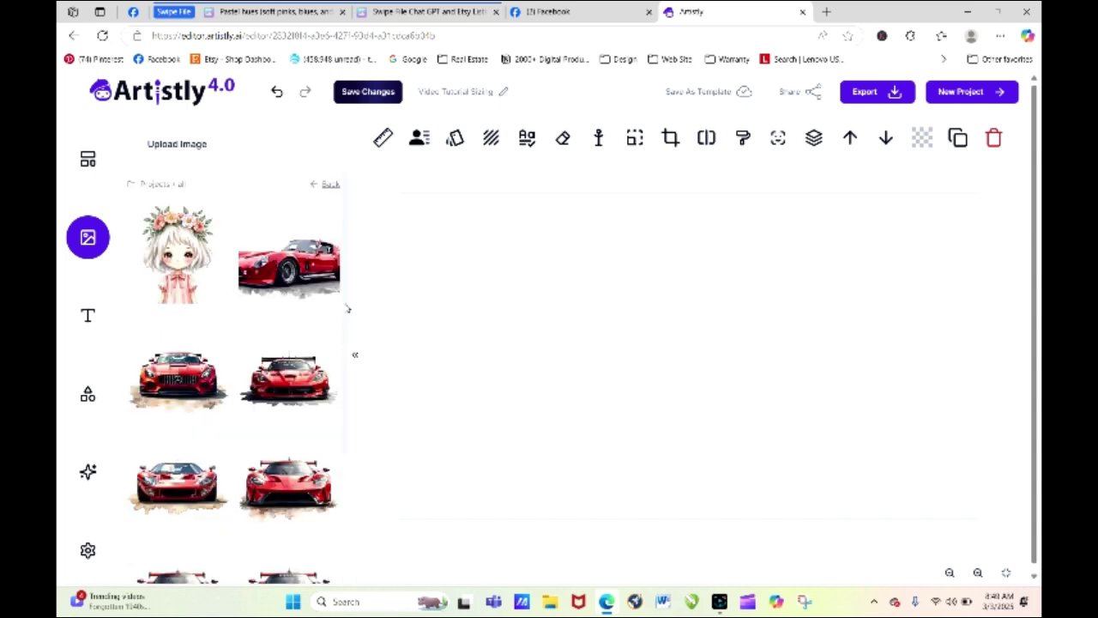
pyautogui.moveTo(276, 230)
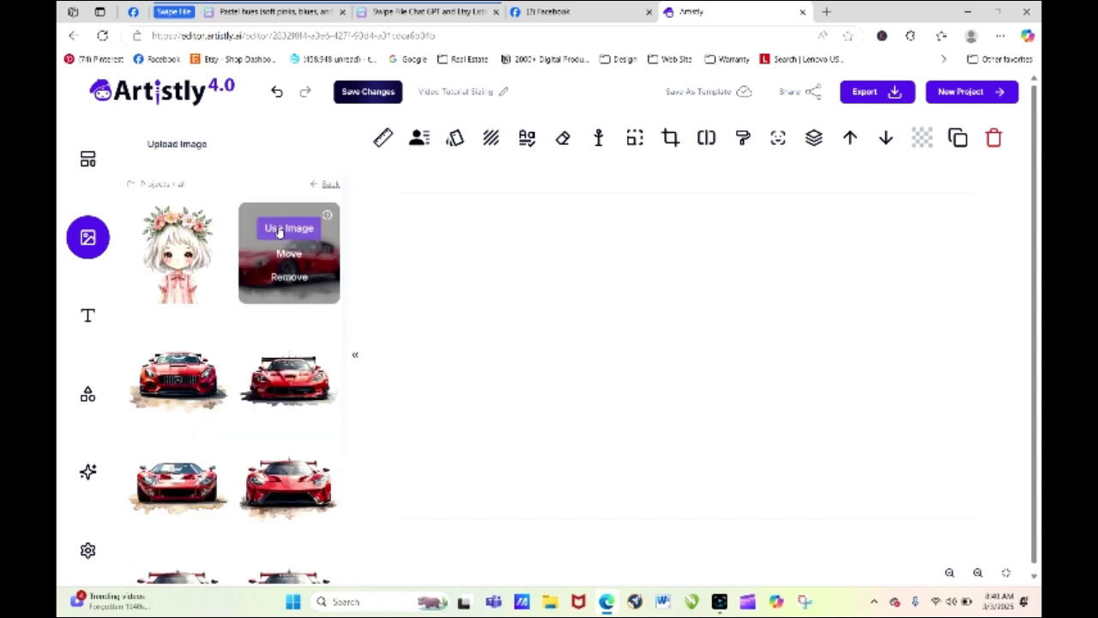
pyautogui.click(278, 230)
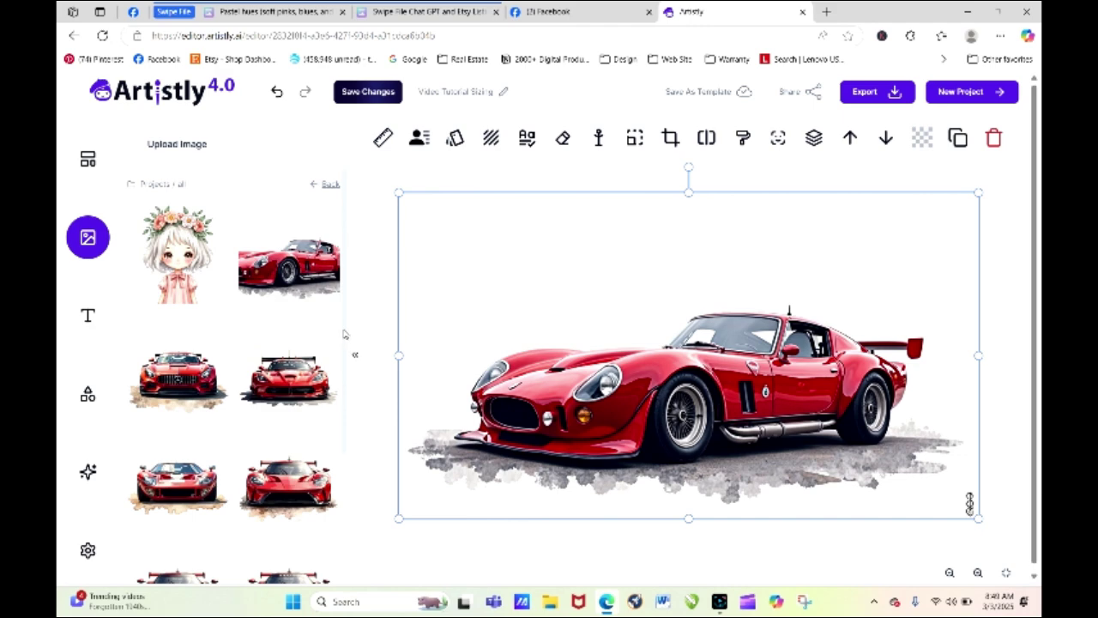
# Look through the library of all project images and the Artistly folder for another car image
pyautogui.scroll(-5, 347, 334)
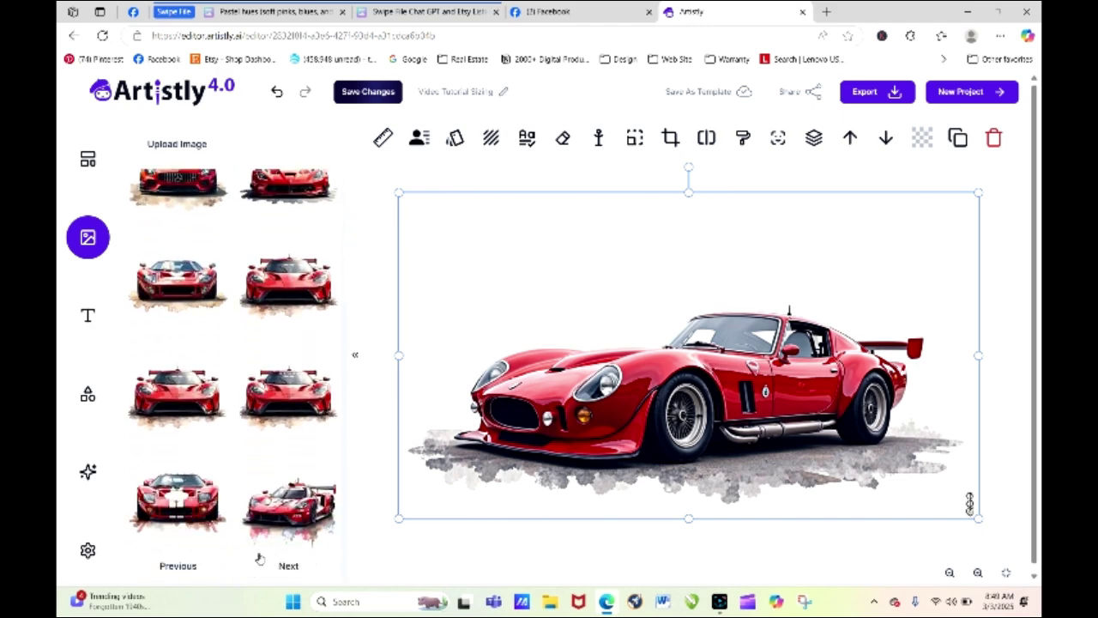
pyautogui.click(286, 566)
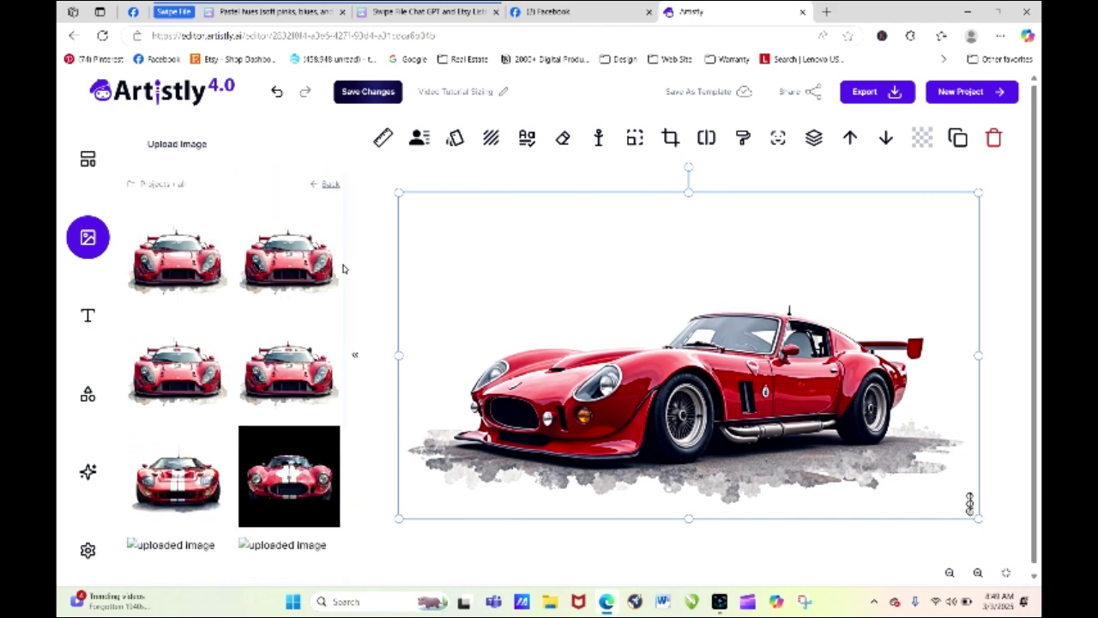
pyautogui.scroll(-4, 343, 294)
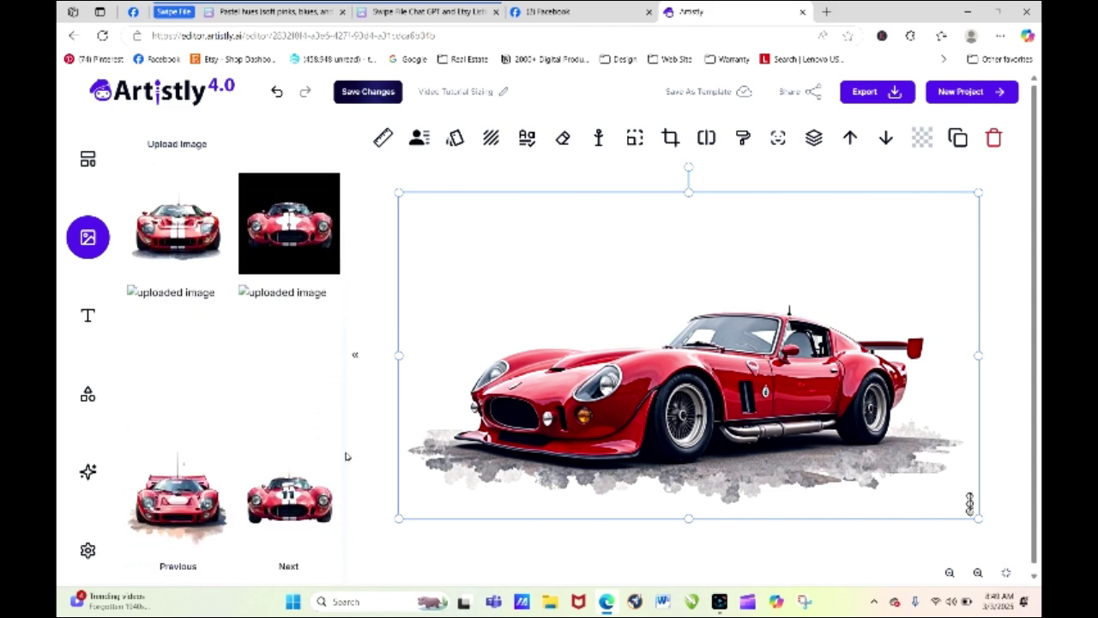
pyautogui.click(312, 568)
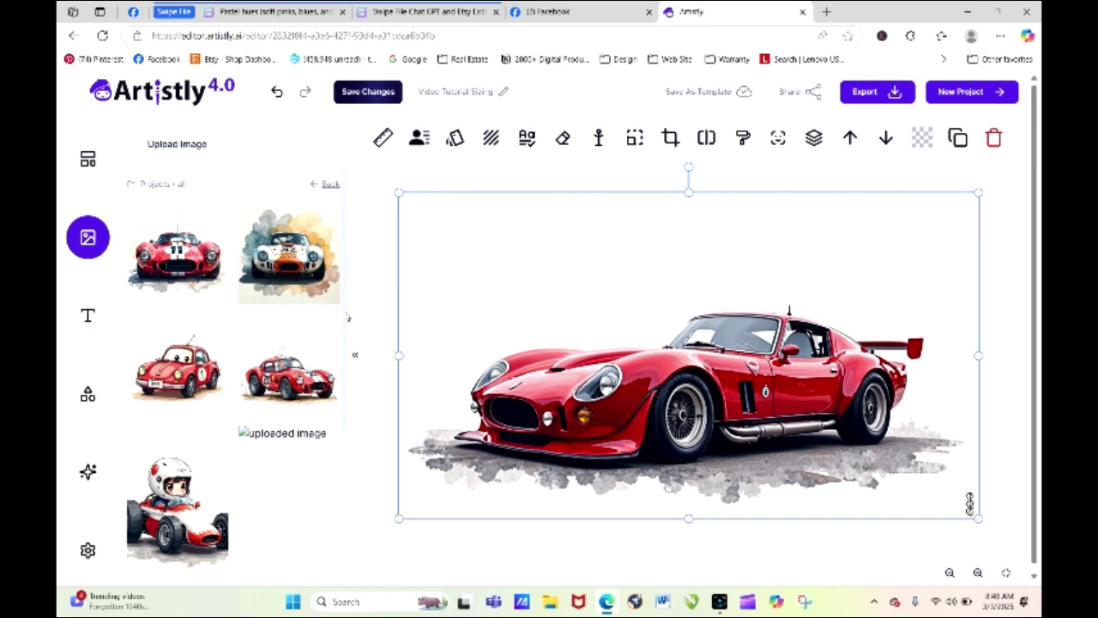
pyautogui.scroll(-2, 342, 378)
pyautogui.scroll(-3, 346, 473)
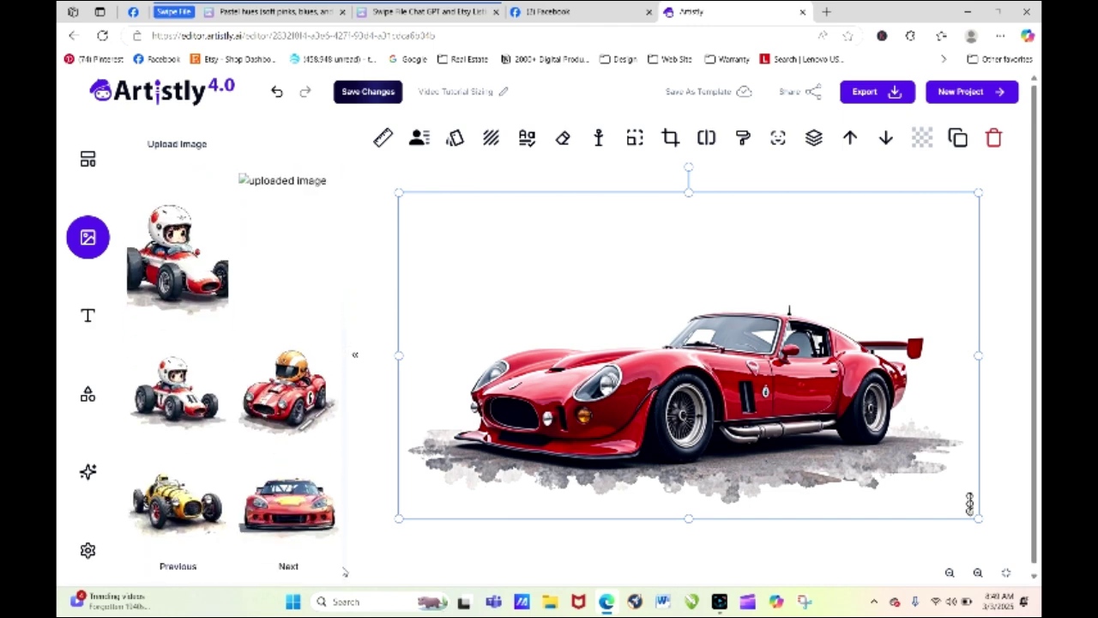
pyautogui.click(312, 570)
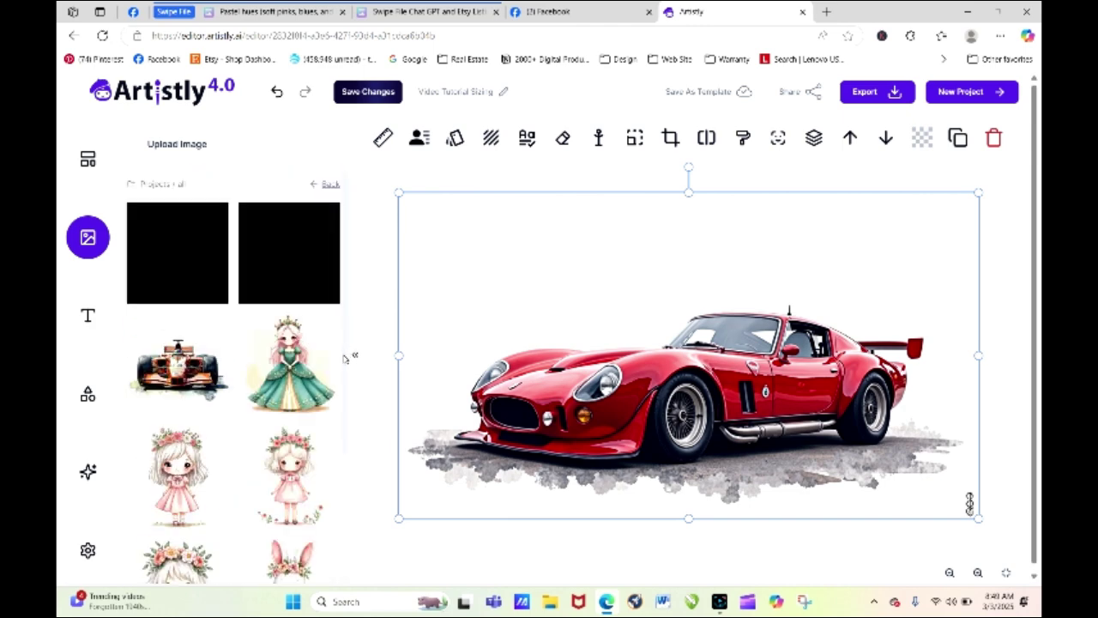
pyautogui.moveTo(351, 351); pyautogui.dragTo(349, 250)
pyautogui.click(330, 186)
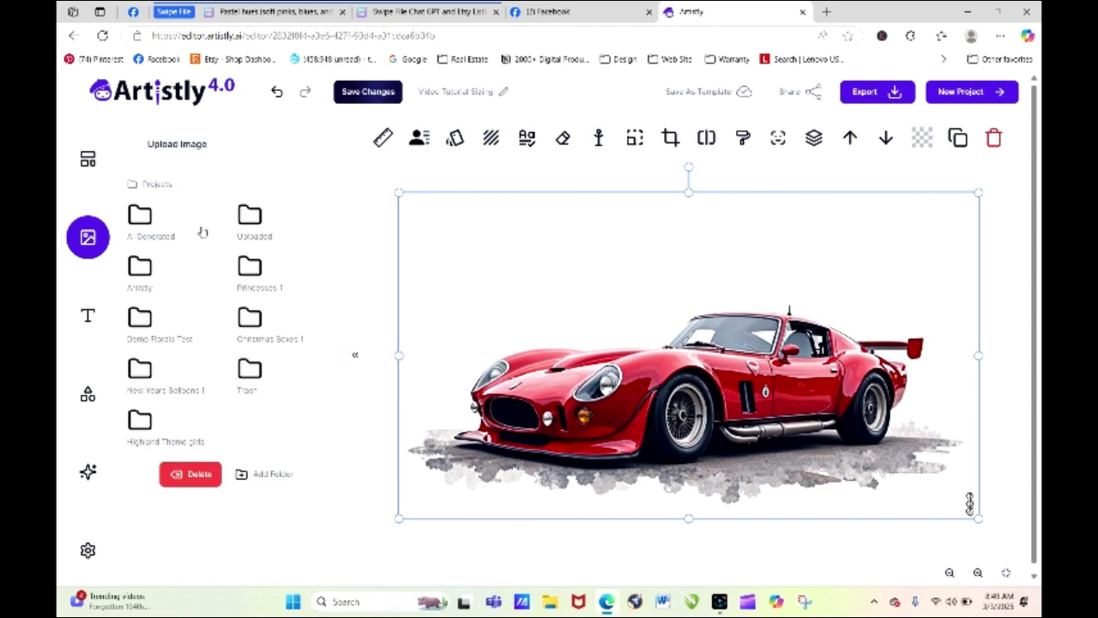
pyautogui.click(139, 273)
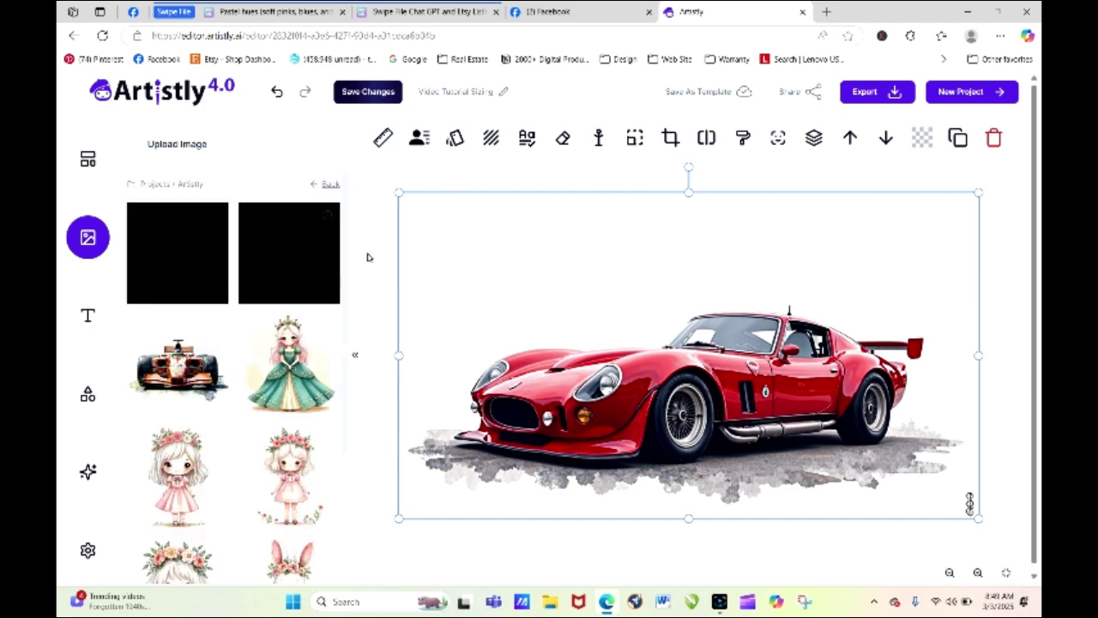
pyautogui.click(331, 184)
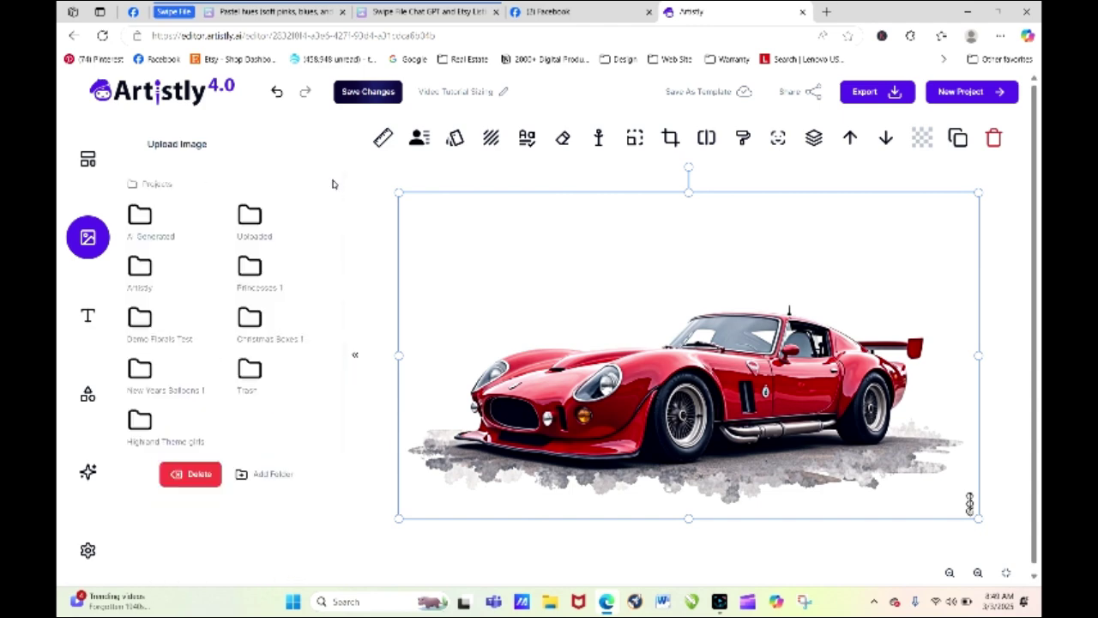
# Browse the AI Generated folder back to its most recent images to find the front-view red race car
pyautogui.click(146, 217)
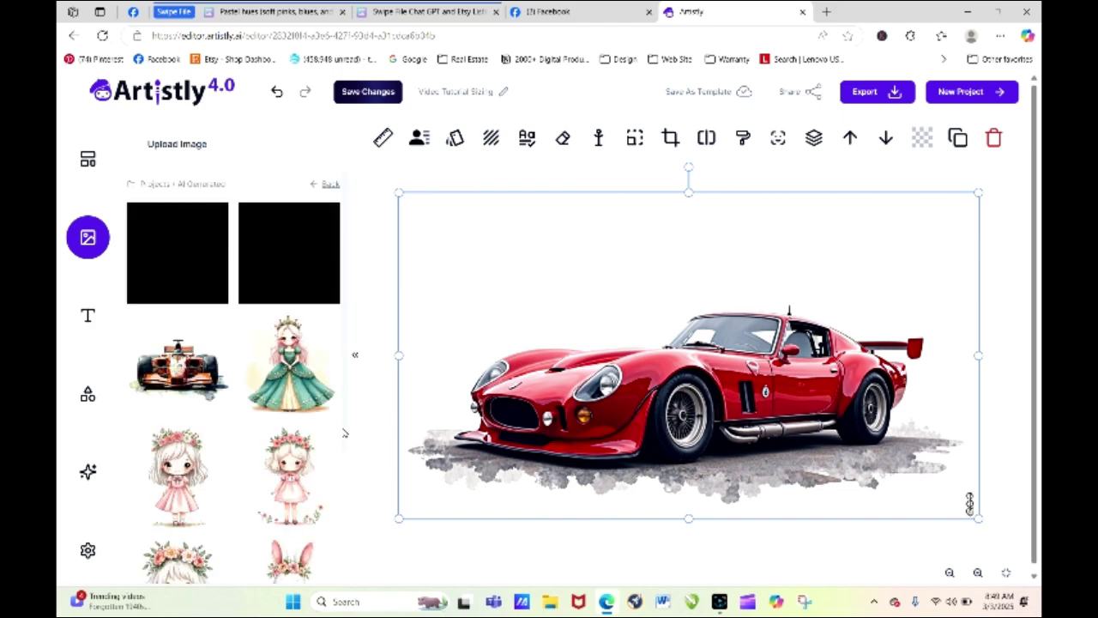
pyautogui.scroll(-4, 344, 433)
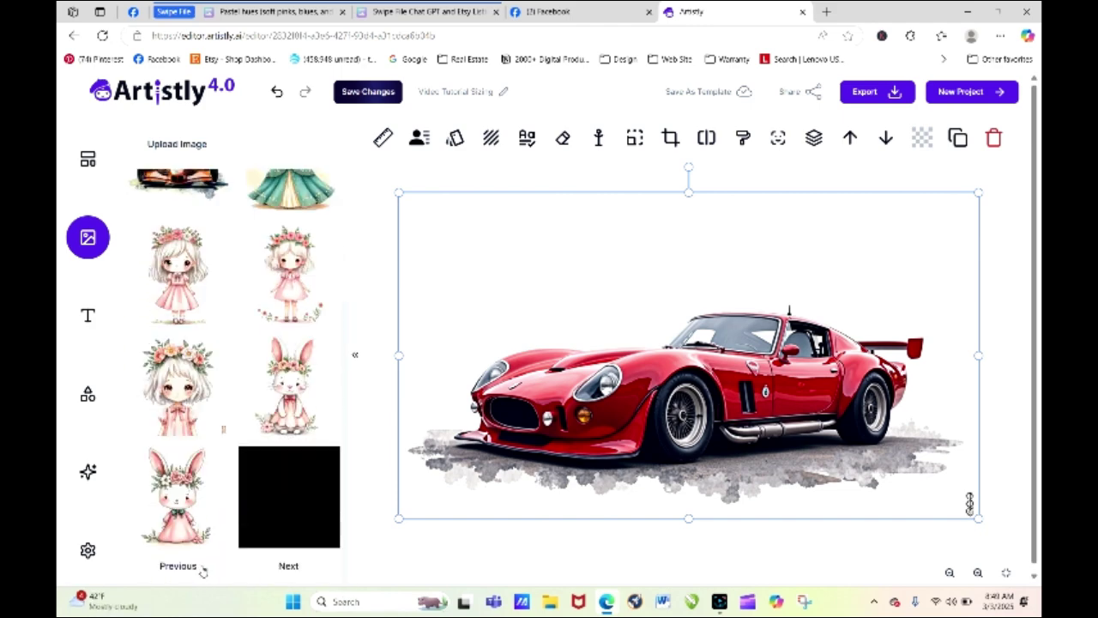
pyautogui.click(203, 570)
pyautogui.moveTo(329, 222)
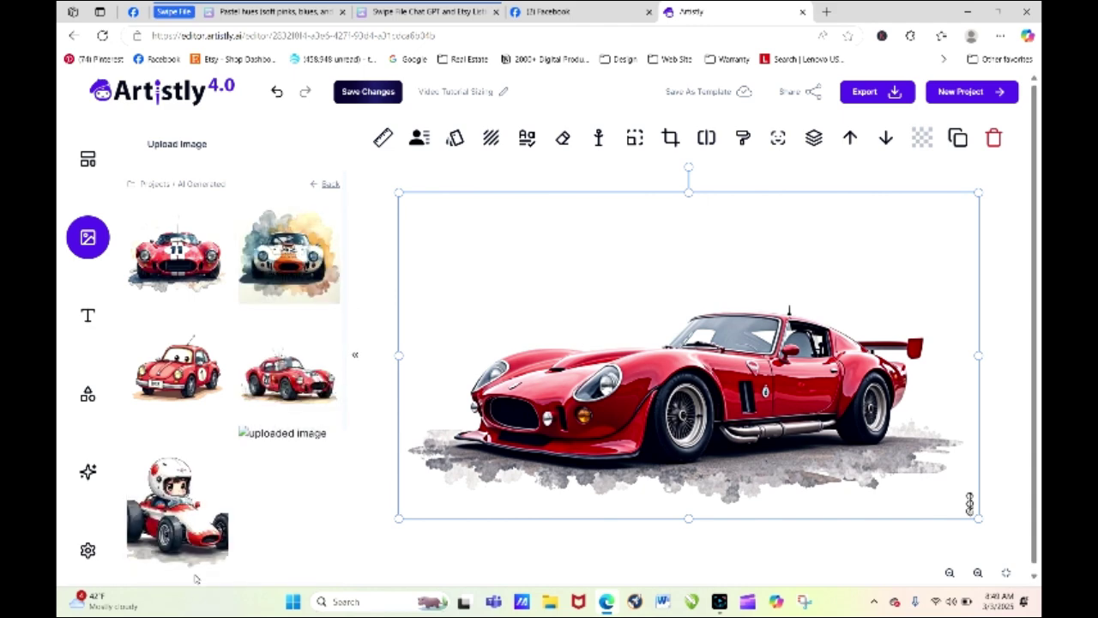
pyautogui.scroll(-3, 340, 429)
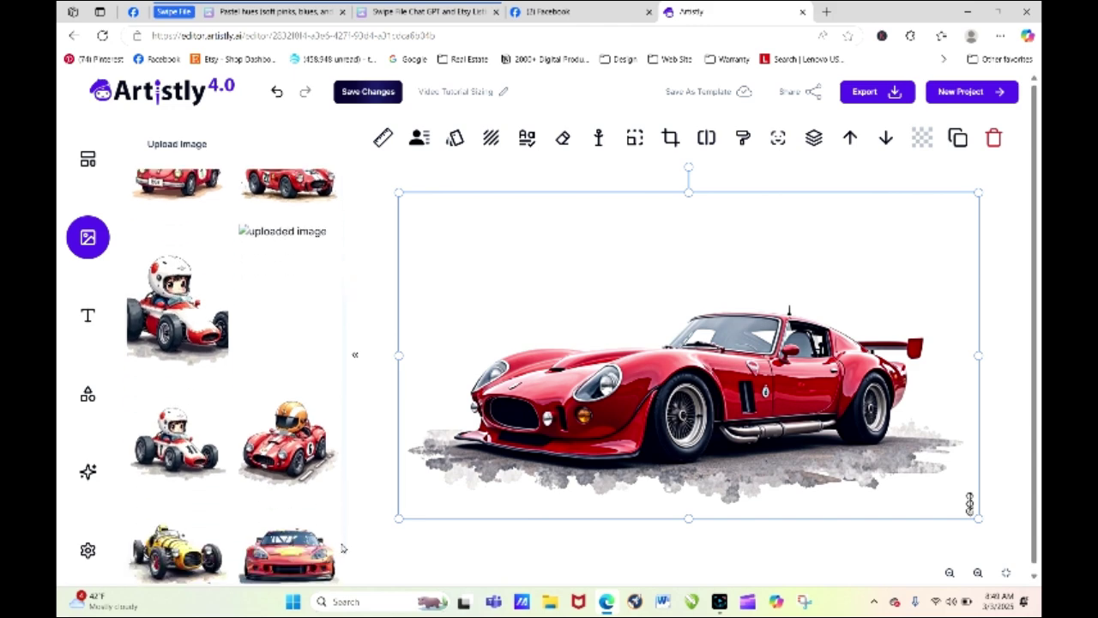
pyautogui.scroll(-2, 341, 547)
pyautogui.click(199, 570)
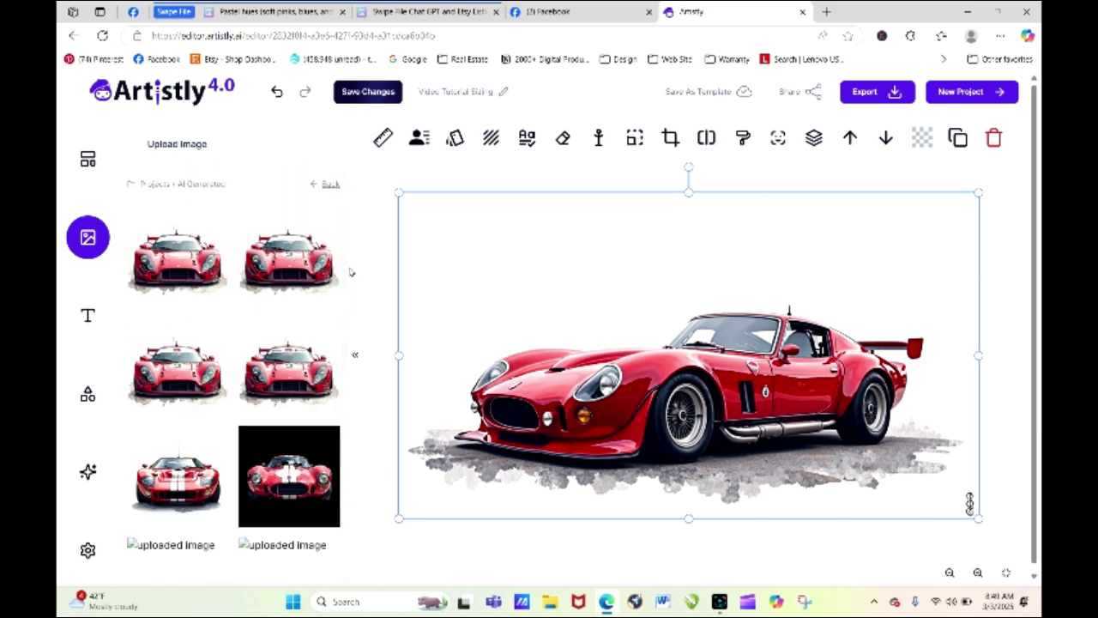
pyautogui.scroll(-4, 346, 335)
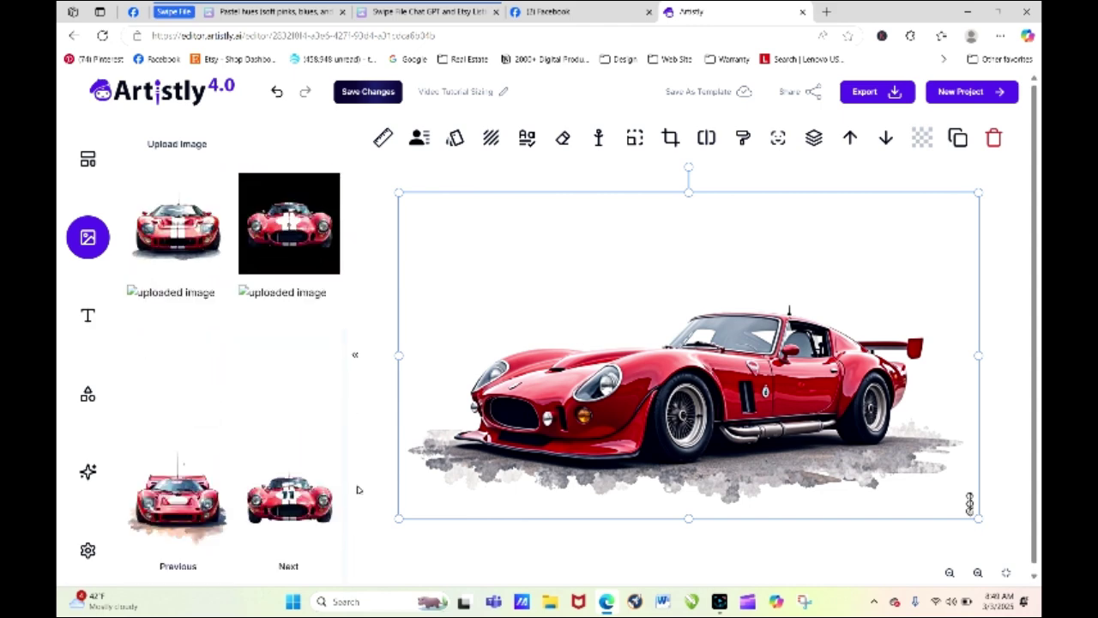
pyautogui.click(199, 571)
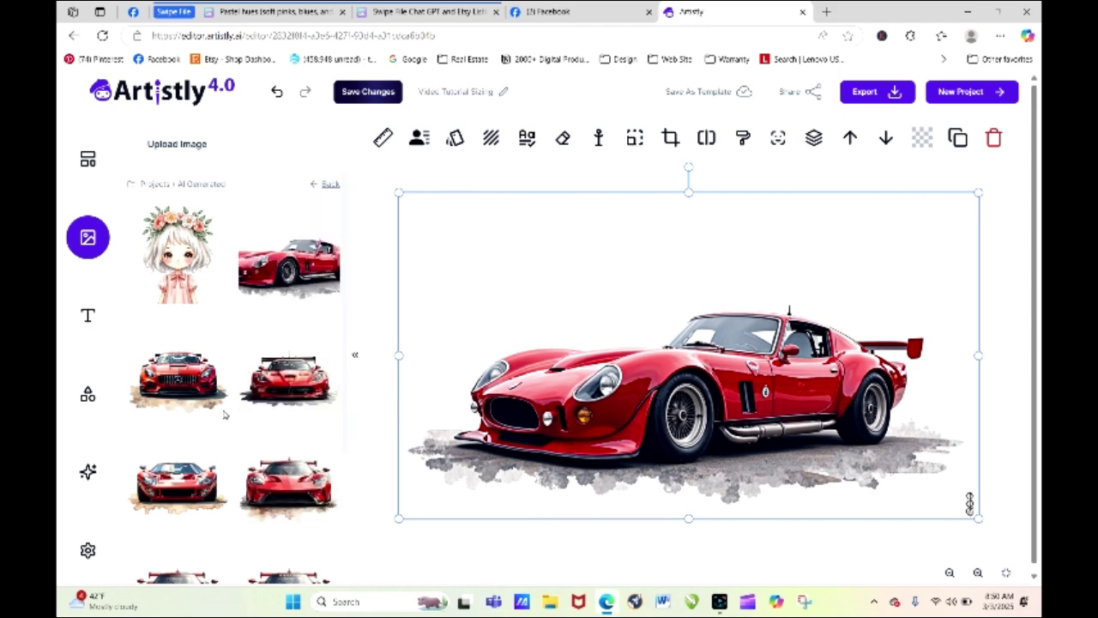
pyautogui.moveTo(322, 461)
pyautogui.scroll(-3, 345, 422)
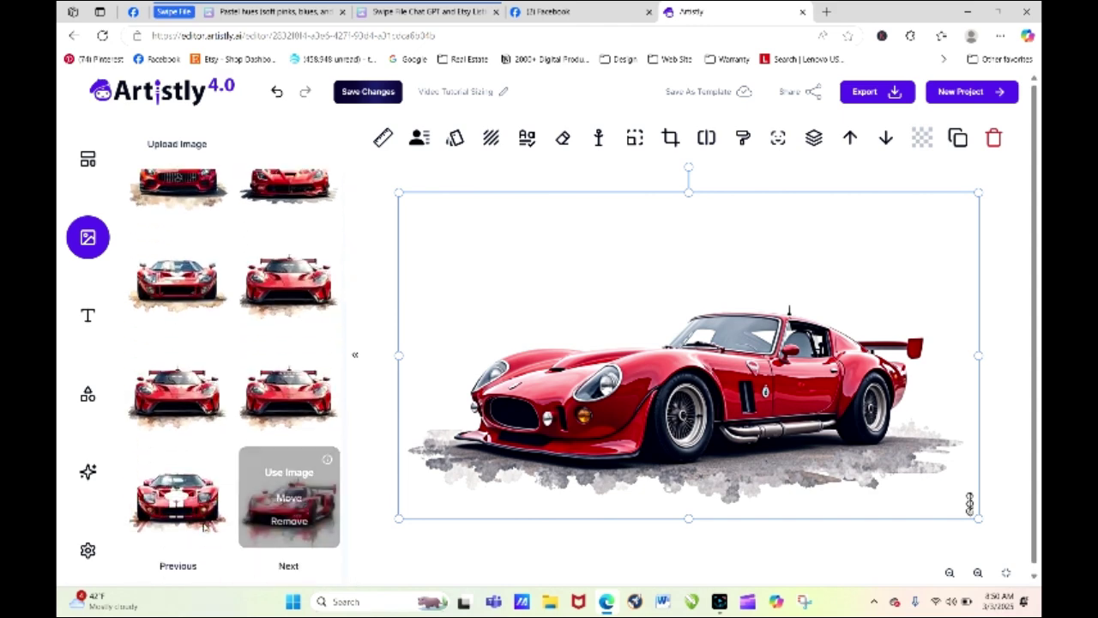
pyautogui.click(182, 567)
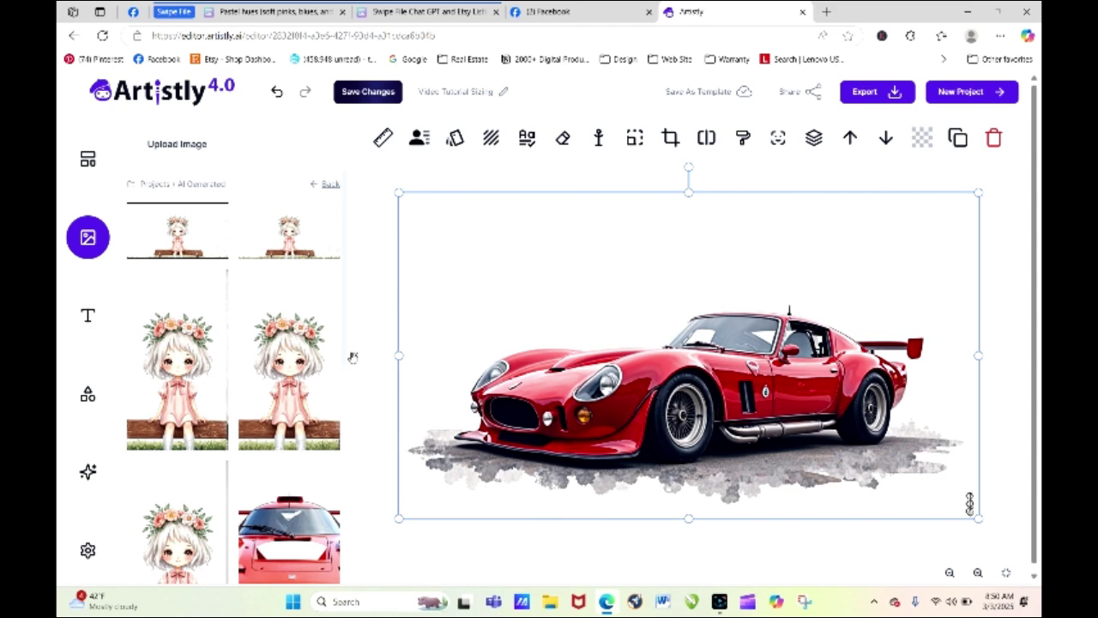
pyautogui.scroll(-3, 351, 357)
pyautogui.scroll(-2, 358, 450)
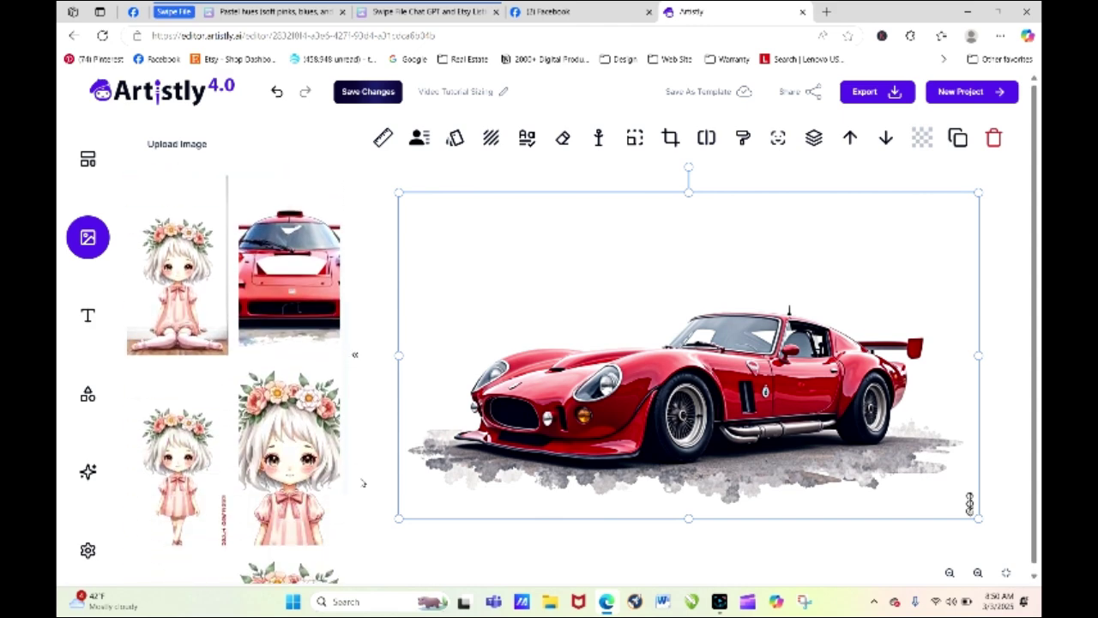
# Delete the angled red sports car from the canvas and add the front-view red race car in its place
pyautogui.moveTo(292, 245)
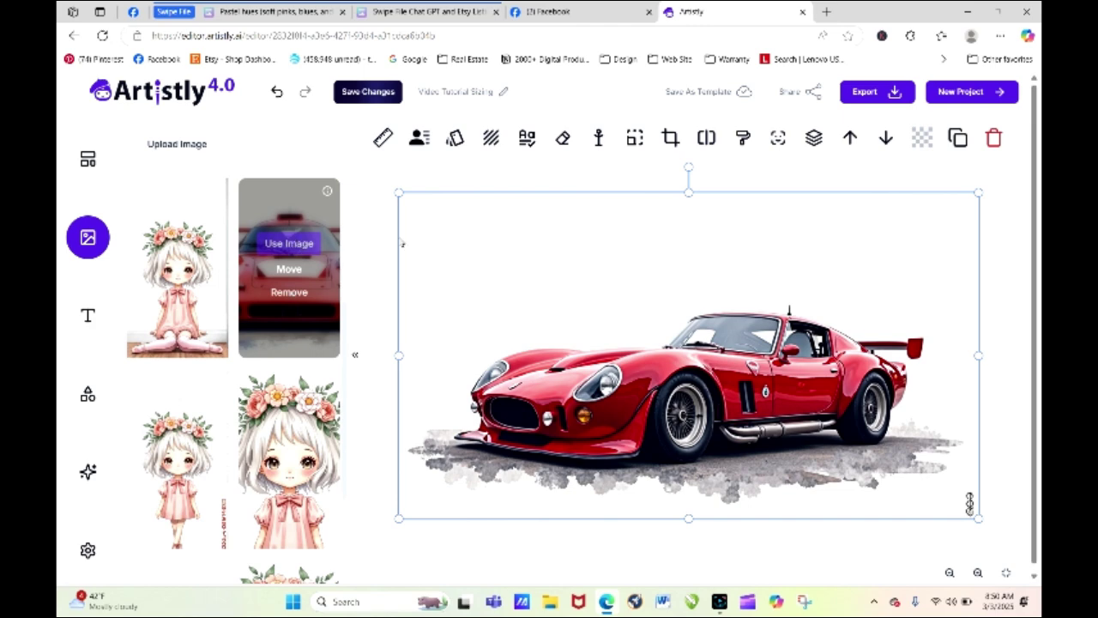
pyautogui.click(993, 138)
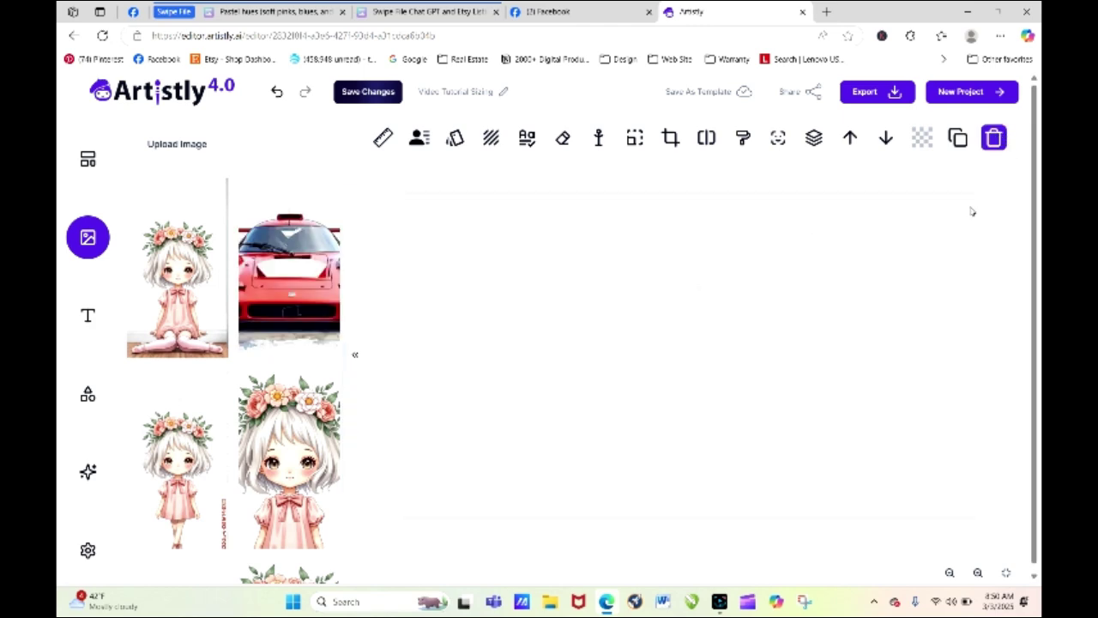
pyautogui.moveTo(292, 245)
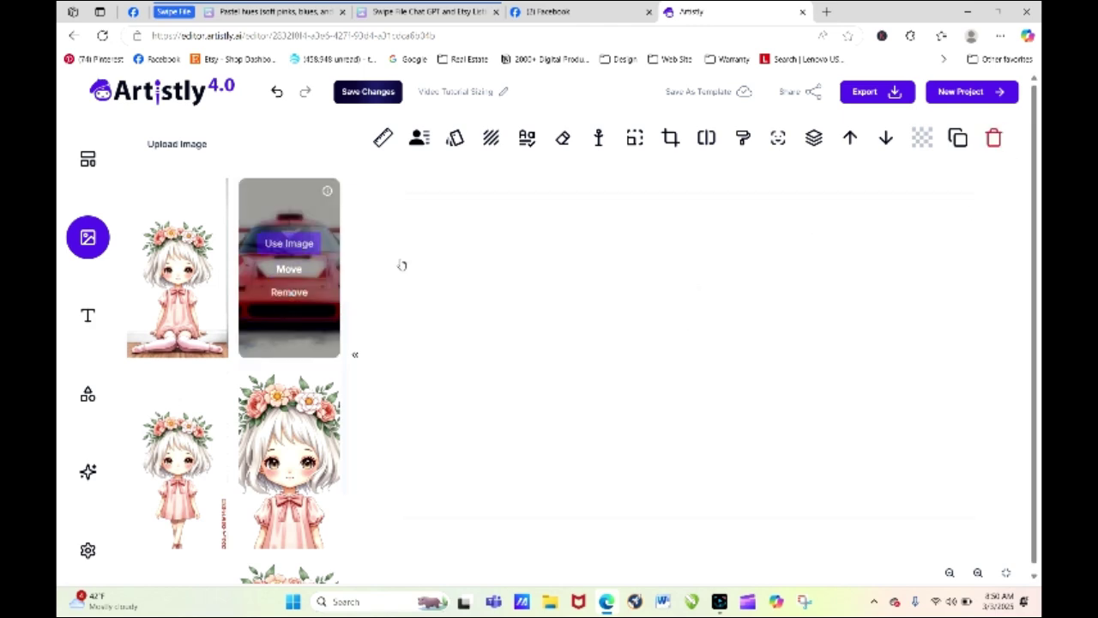
pyautogui.moveTo(400, 267); pyautogui.dragTo(400, 268)
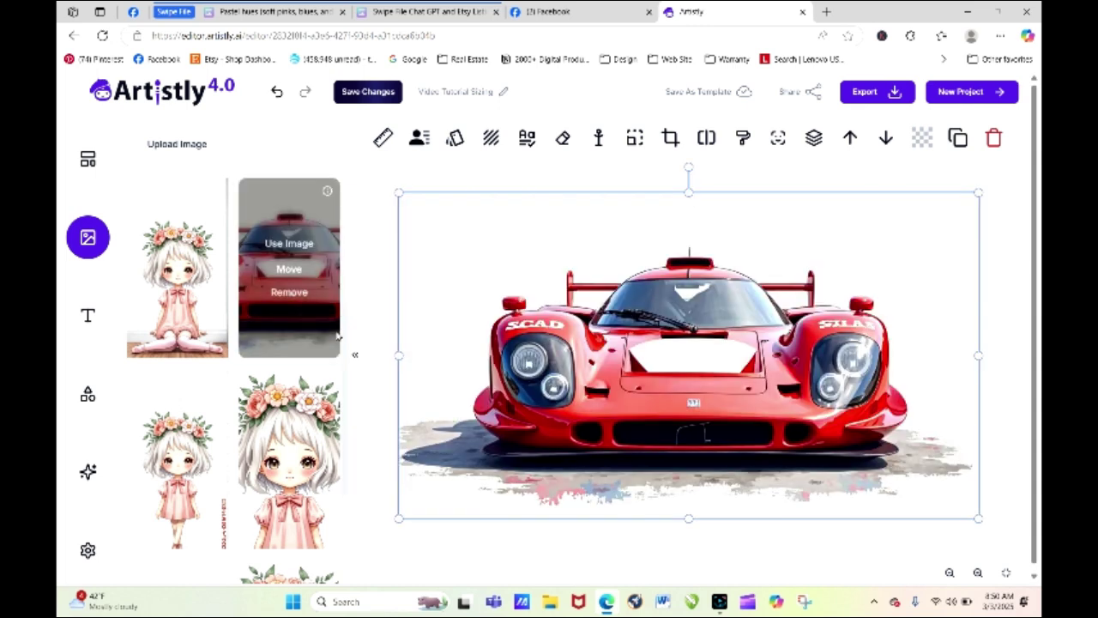
# Page forward through the AI Generated folder, examining the girl and race car images for another car picture
pyautogui.scroll(-1, 344, 405)
pyautogui.scroll(-2, 344, 406)
pyautogui.click(287, 563)
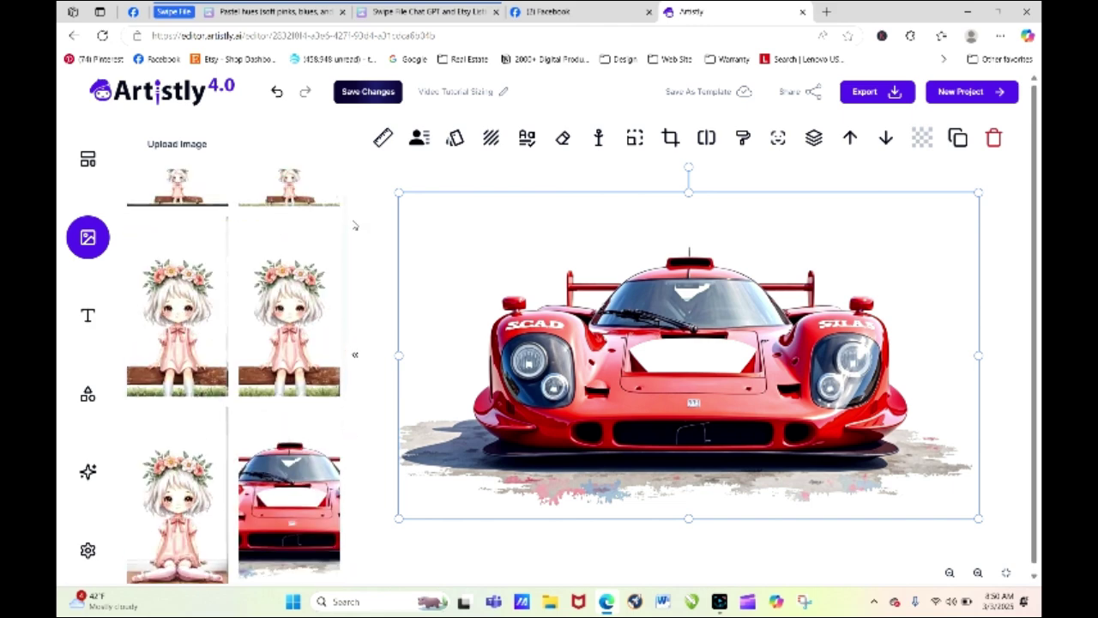
pyautogui.scroll(1, 355, 221)
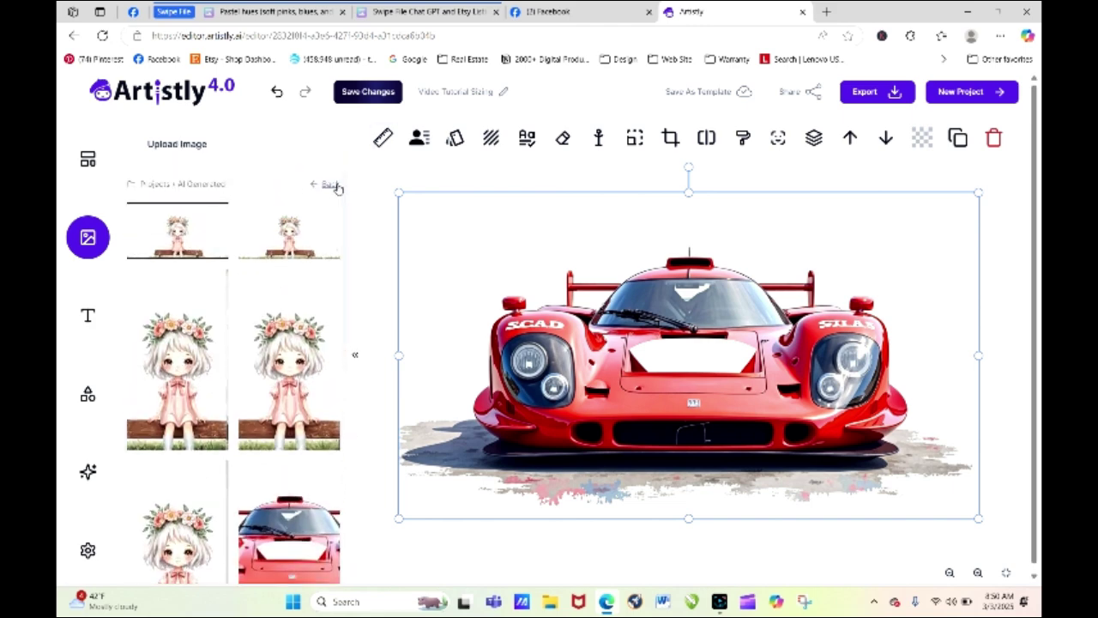
pyautogui.scroll(-3, 346, 250)
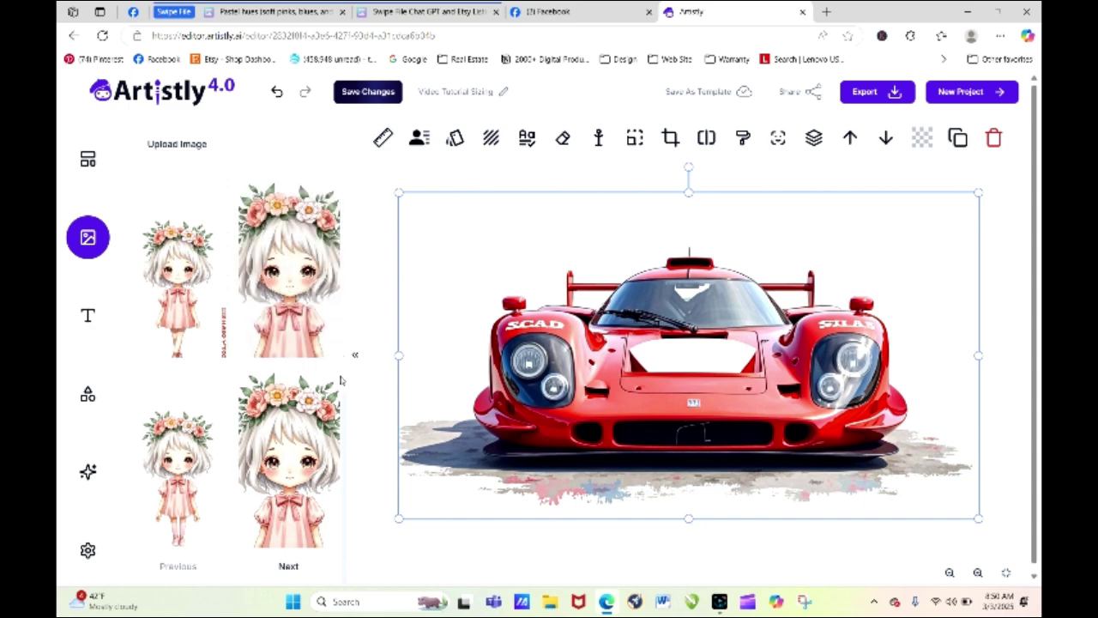
pyautogui.click(311, 564)
pyautogui.moveTo(306, 296)
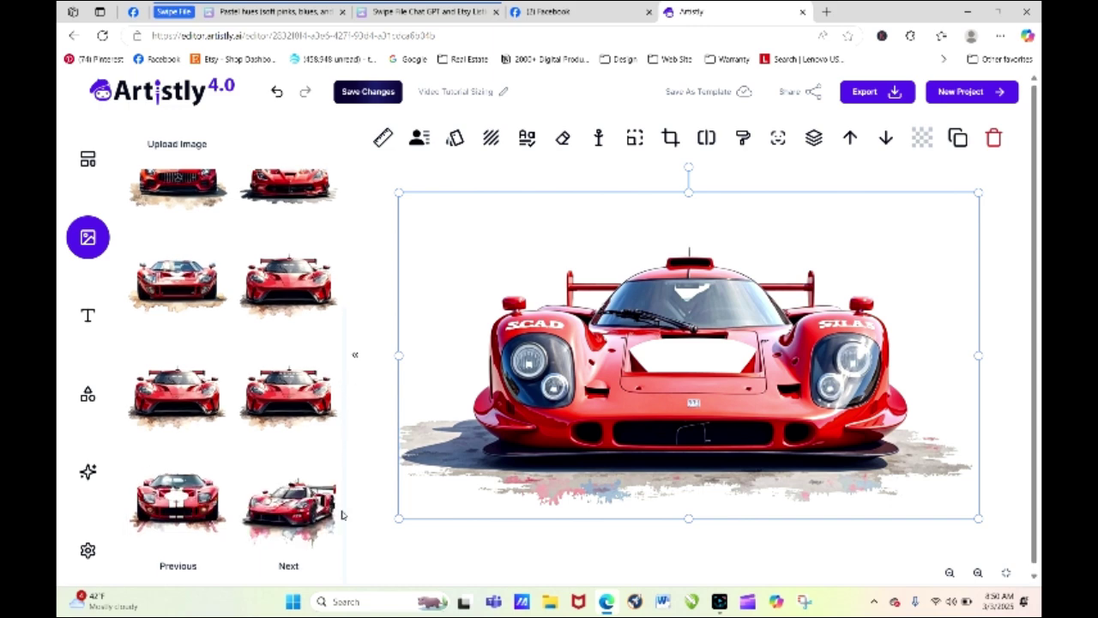
pyautogui.click(300, 567)
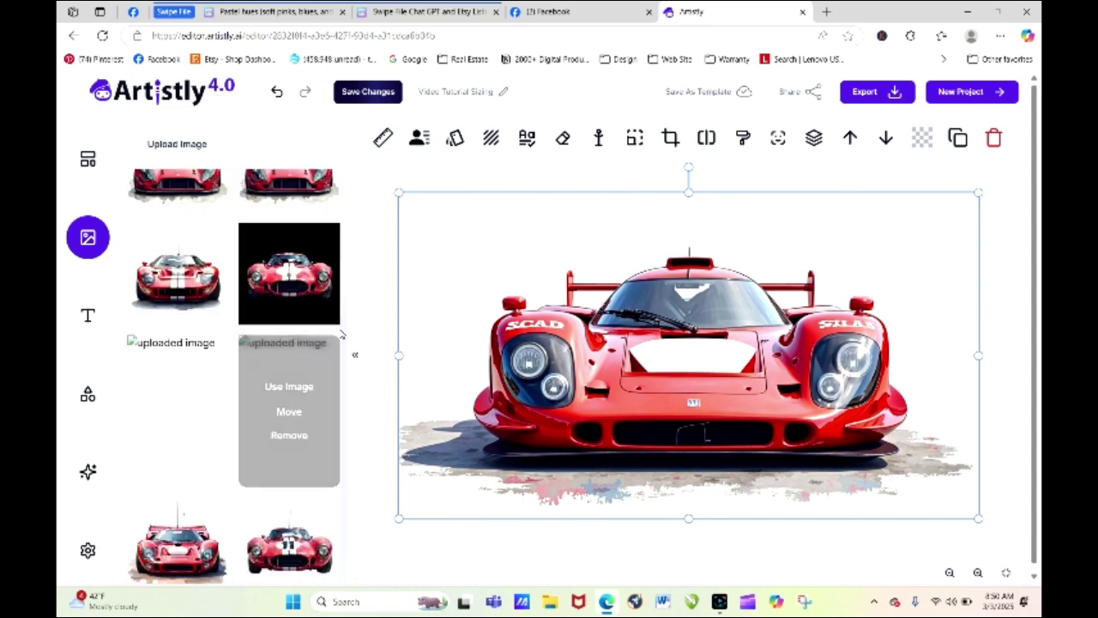
pyautogui.moveTo(340, 328); pyautogui.dragTo(352, 427)
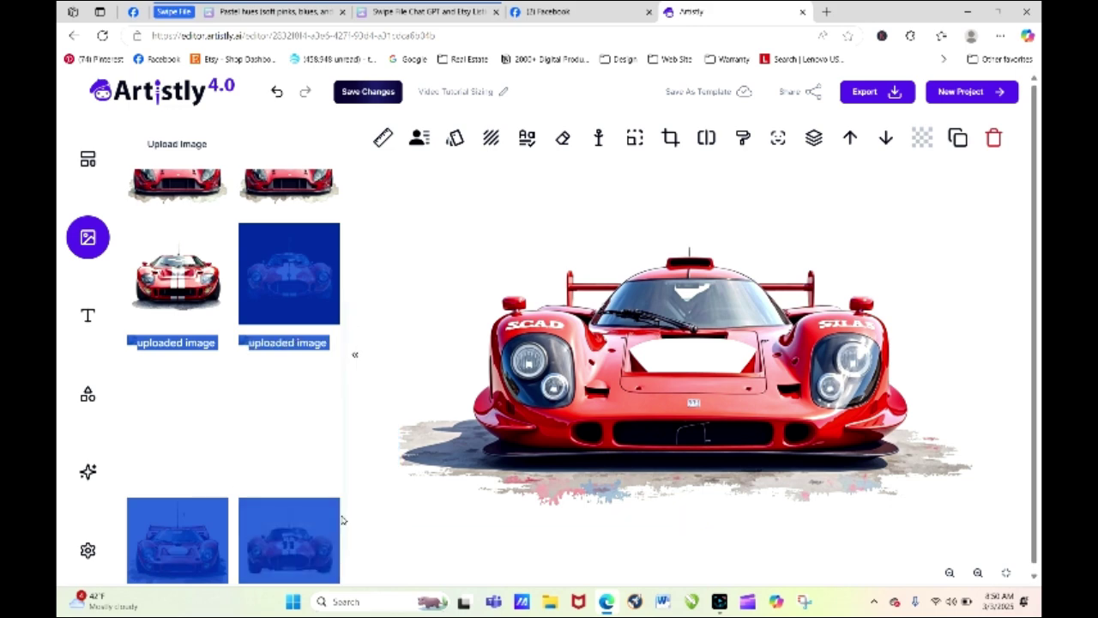
pyautogui.scroll(-1, 344, 526)
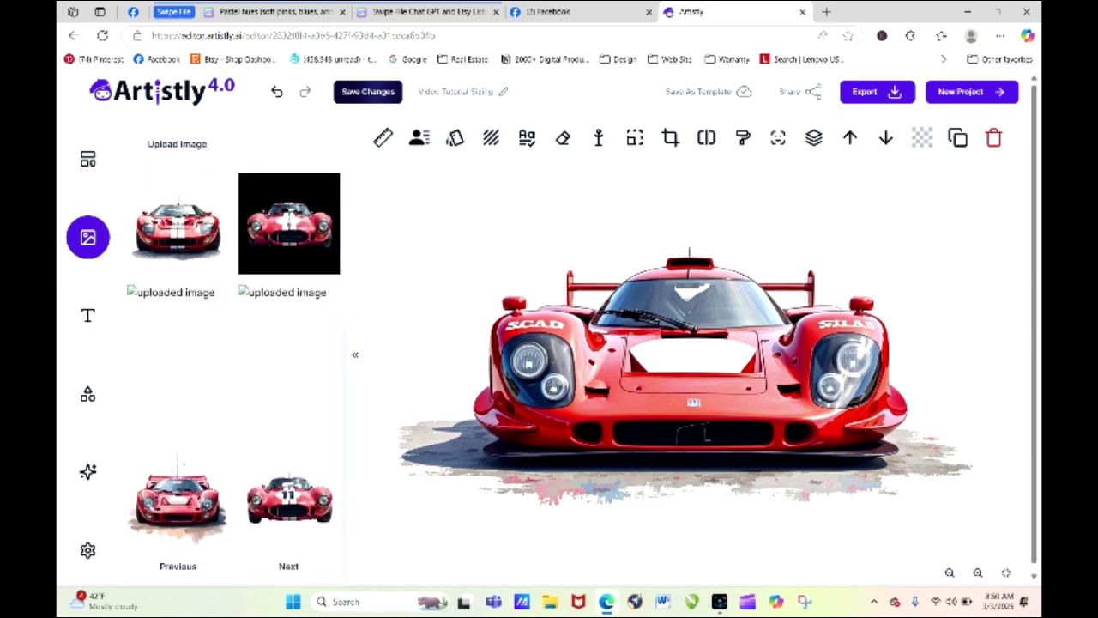
pyautogui.moveTo(330, 494)
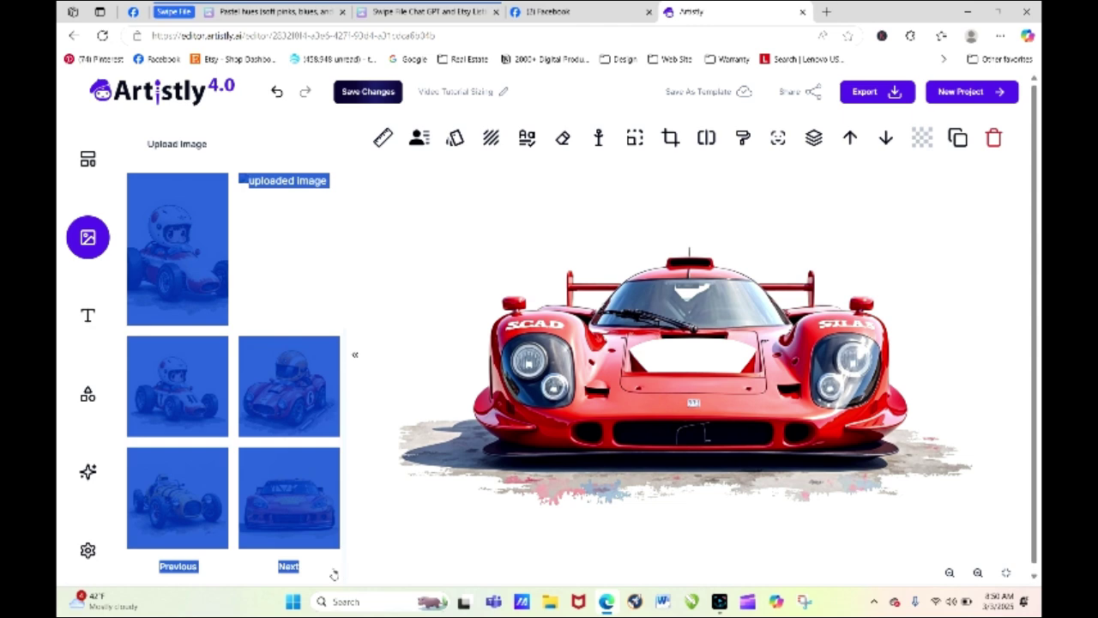
pyautogui.click(288, 567)
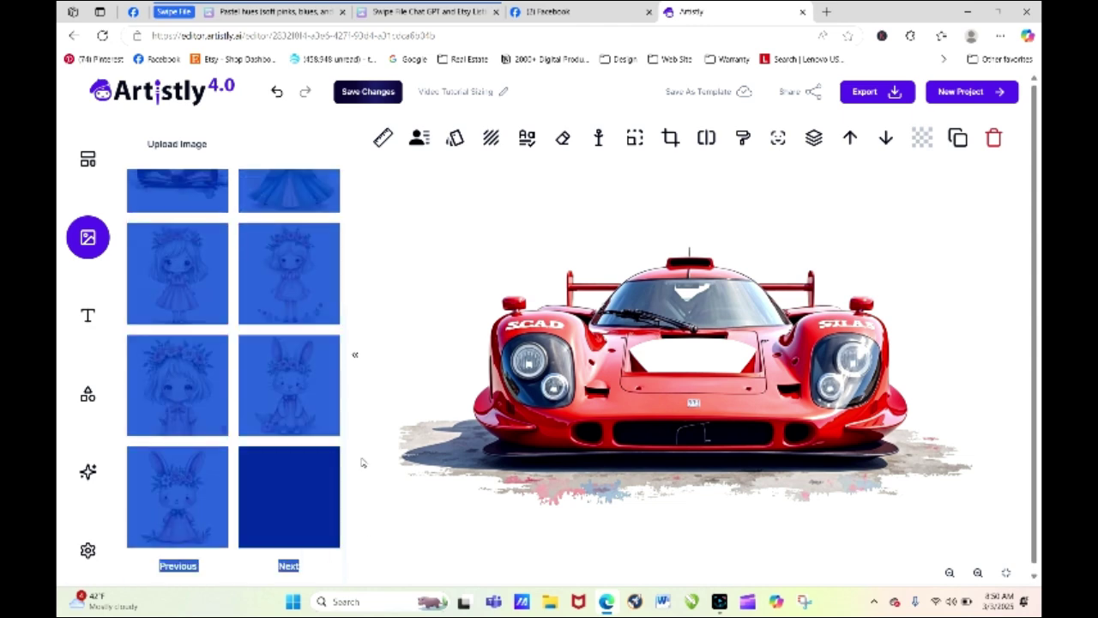
# Check the page of bunny and girl images, go back to the page of cartoon cars, and return to the Projects folder list
pyautogui.moveTo(301, 144); pyautogui.dragTo(351, 355)
pyautogui.click(351, 355)
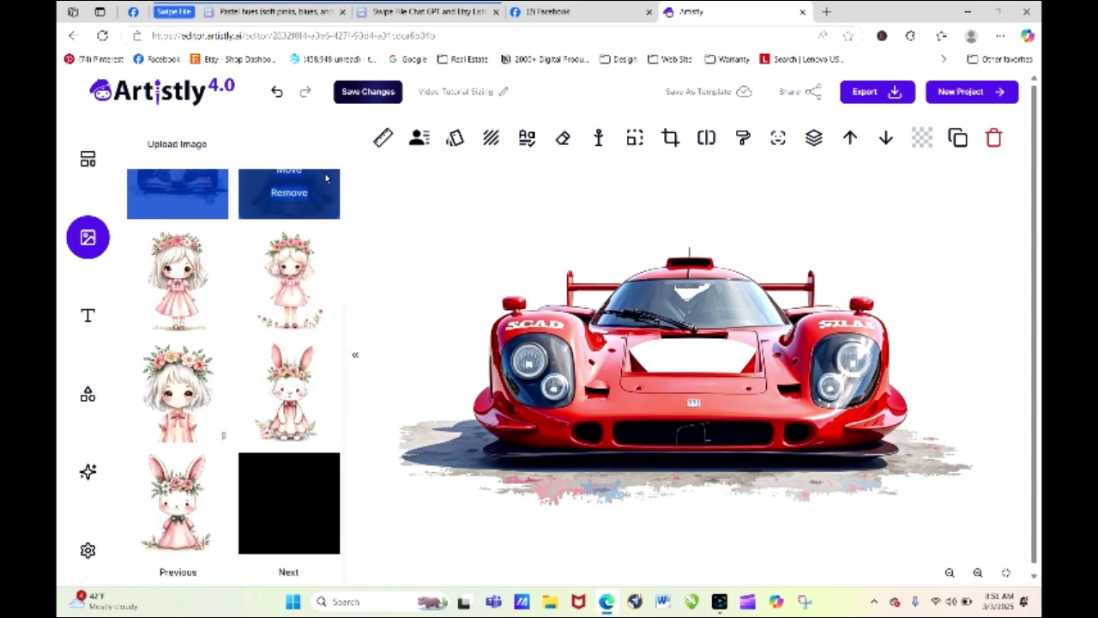
pyautogui.scroll(3, 314, 150)
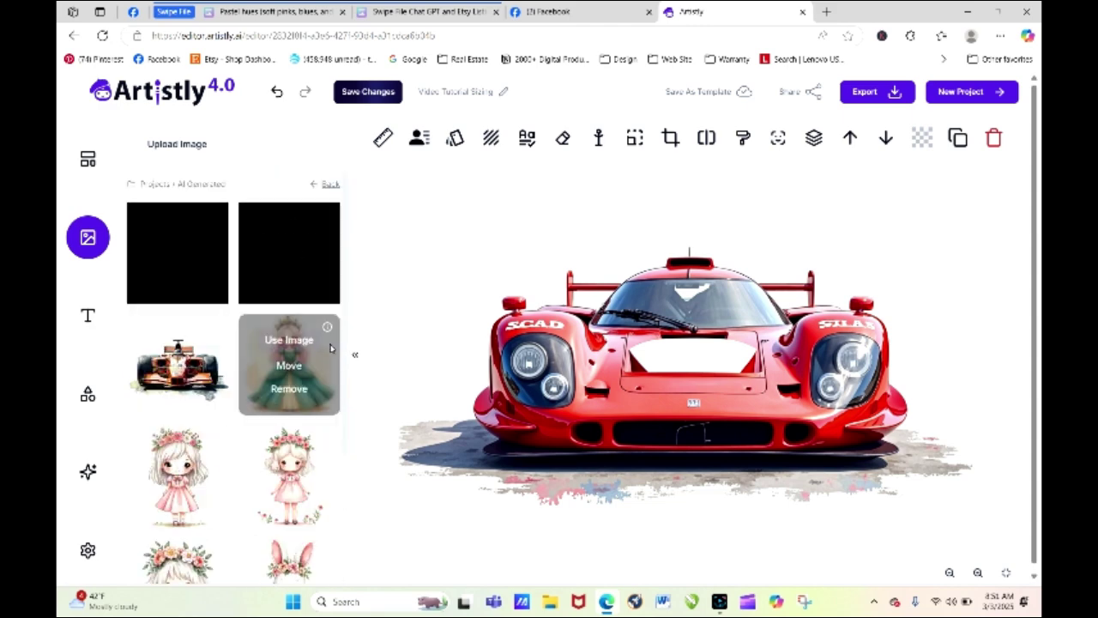
pyautogui.moveTo(347, 342); pyautogui.dragTo(351, 589)
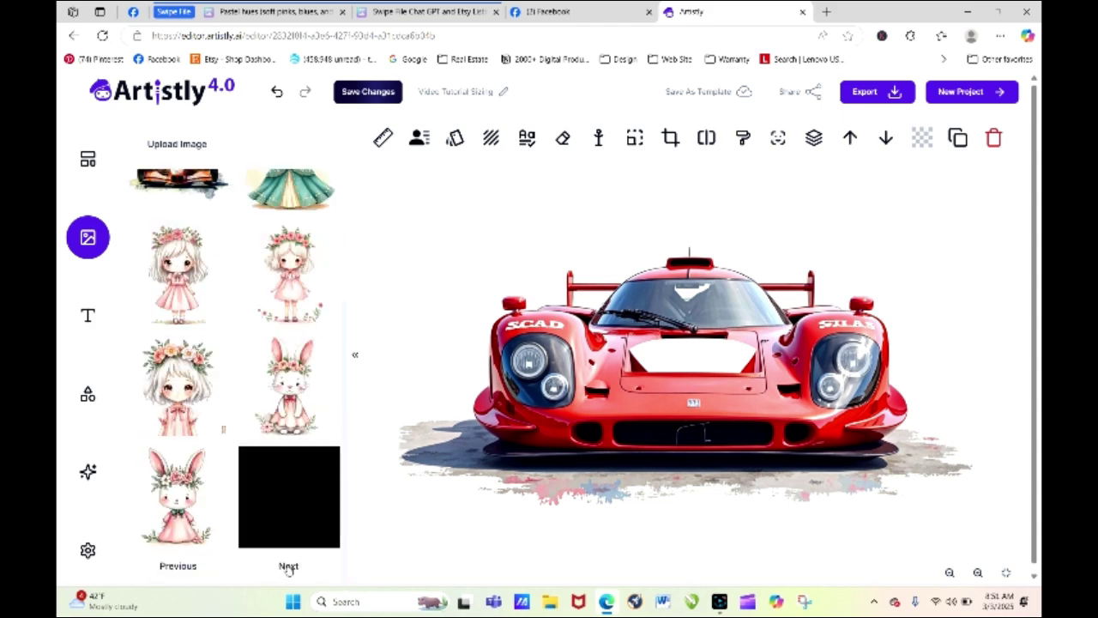
pyautogui.click(188, 566)
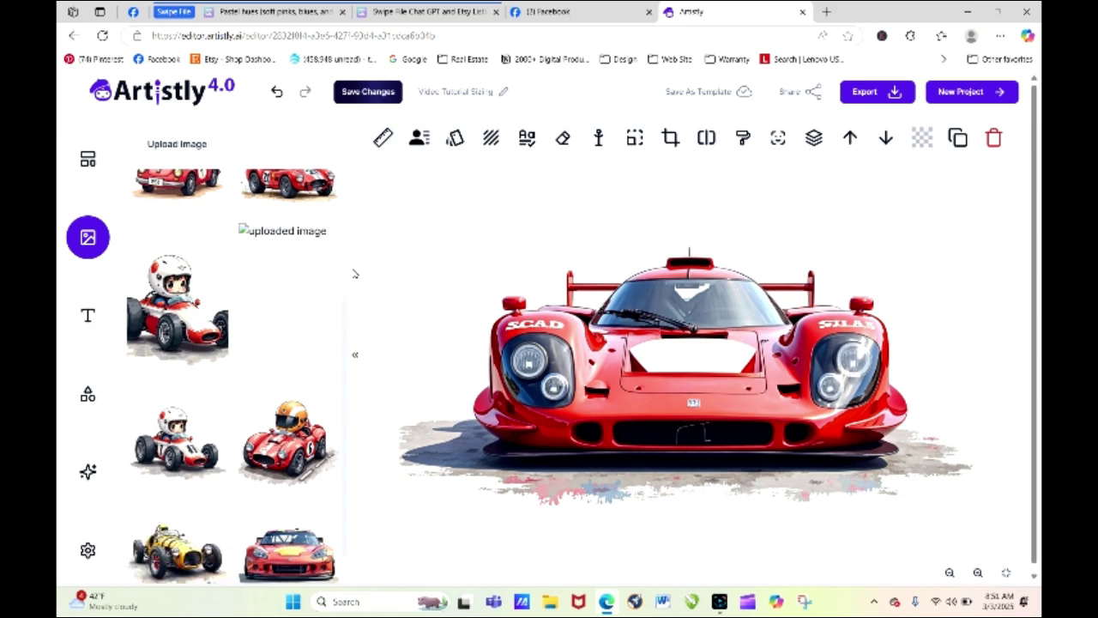
pyautogui.scroll(3, 343, 291)
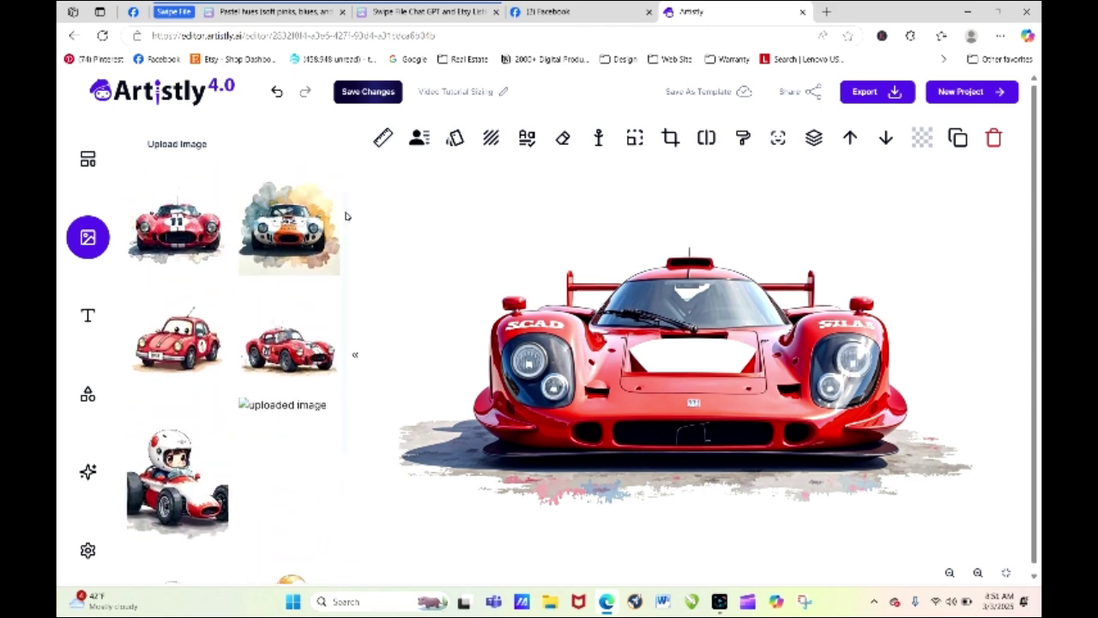
pyautogui.click(324, 184)
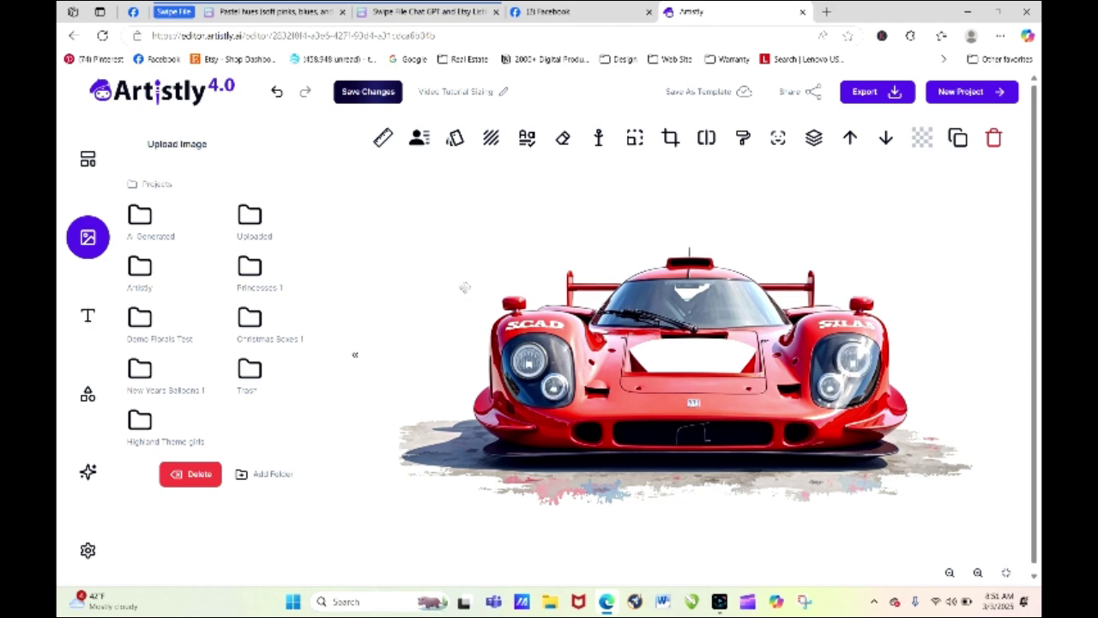
# Crop the front-view red race car to its headlight half on the SILAS side and put the cropped image on the canvas
pyautogui.click(486, 269)
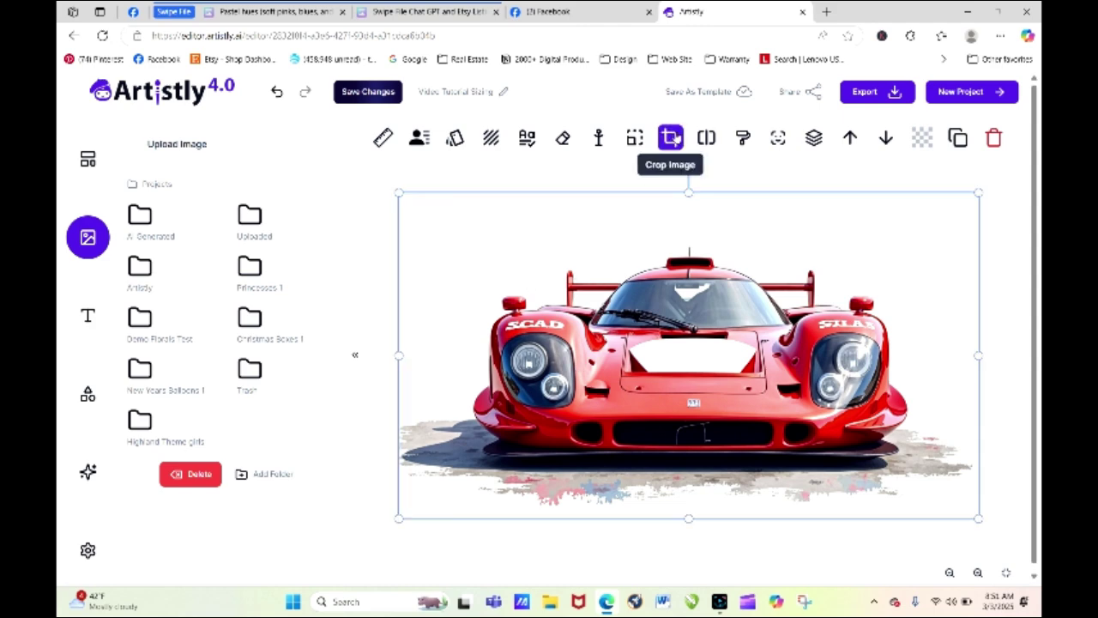
pyautogui.click(670, 137)
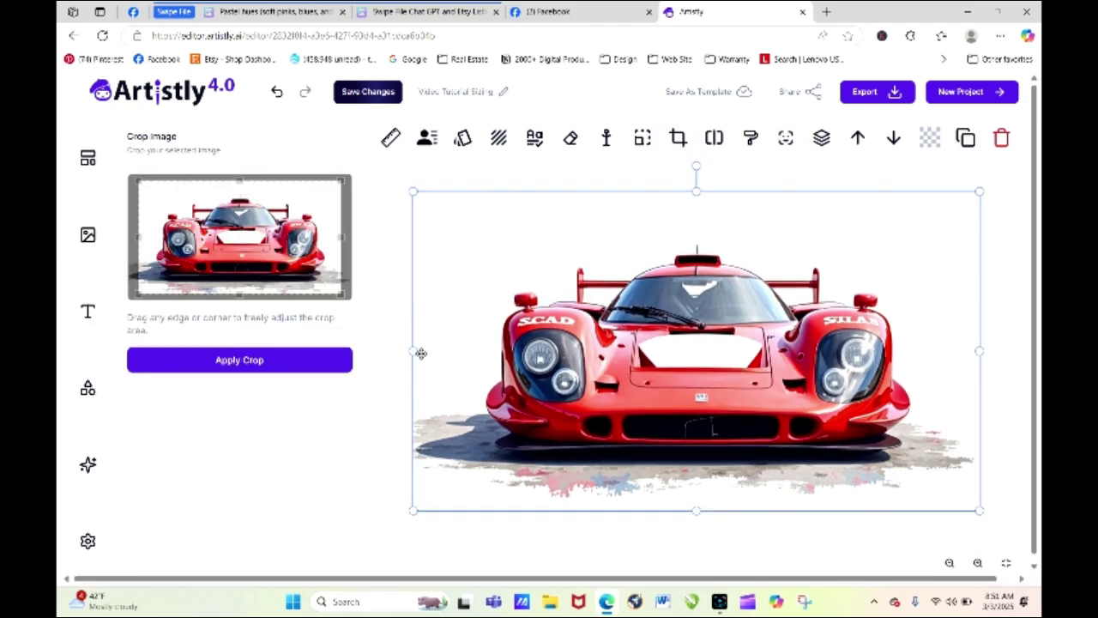
pyautogui.moveTo(410, 351); pyautogui.dragTo(375, 347)
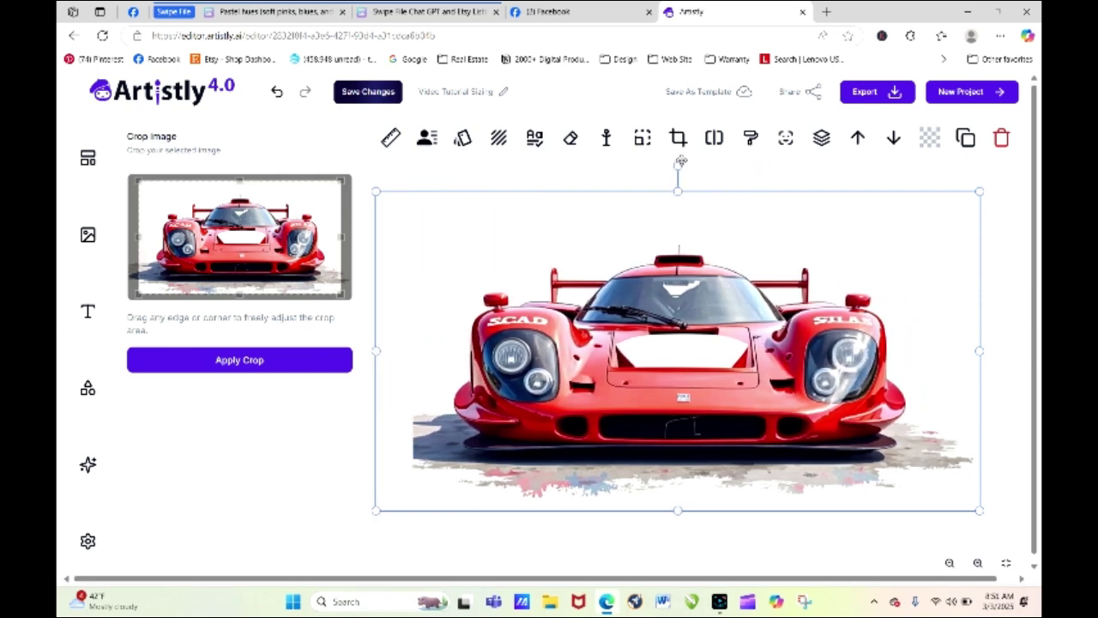
pyautogui.click(678, 138)
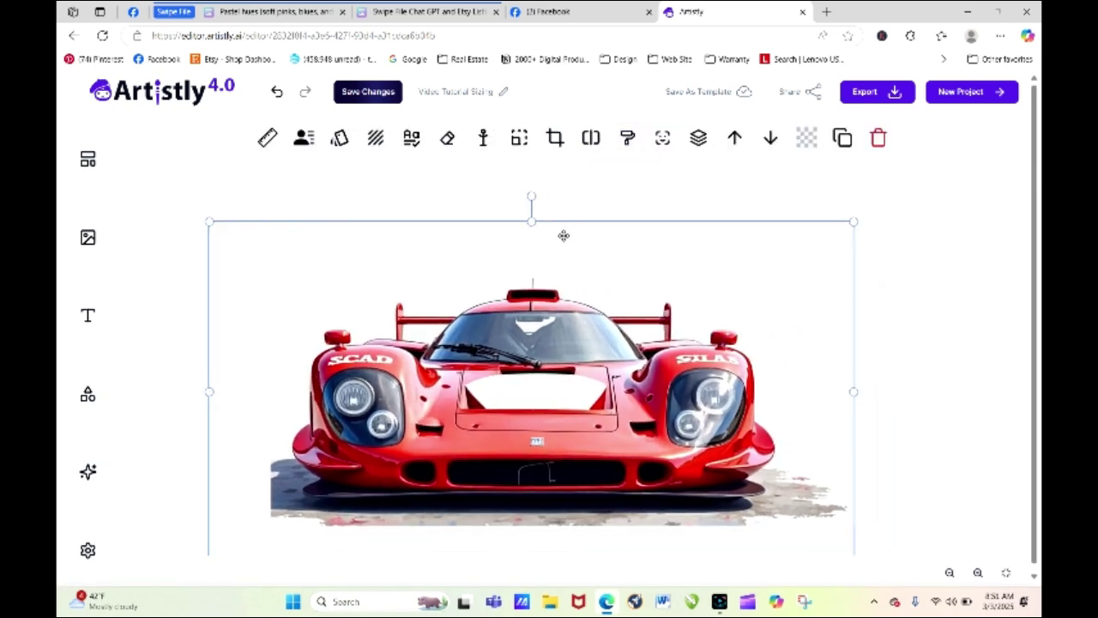
pyautogui.click(554, 137)
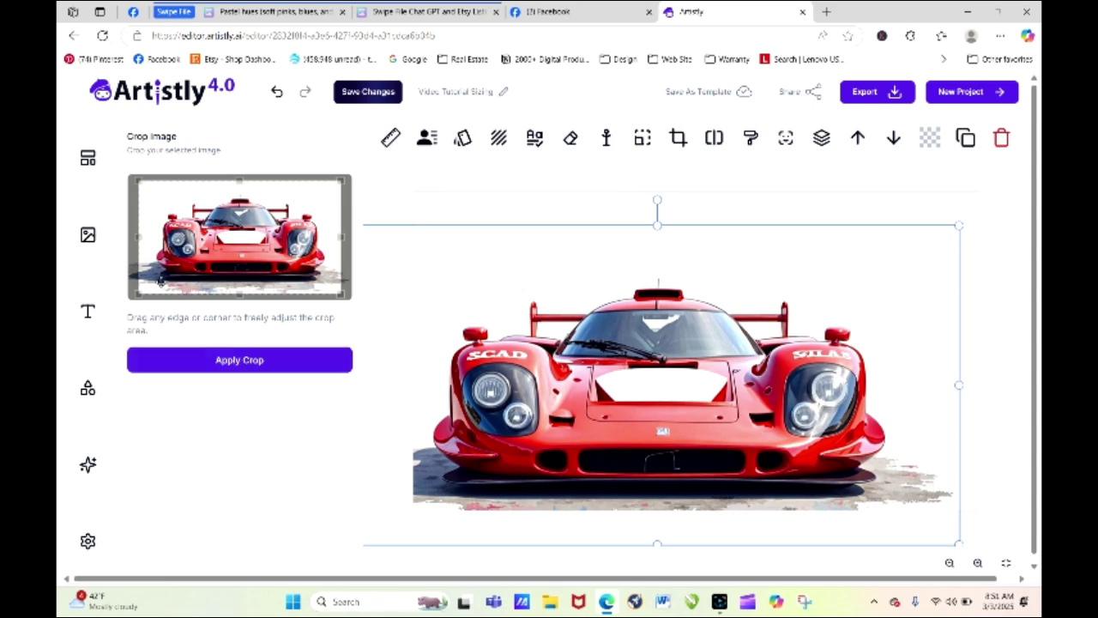
pyautogui.moveTo(138, 233); pyautogui.dragTo(257, 244)
pyautogui.click(257, 364)
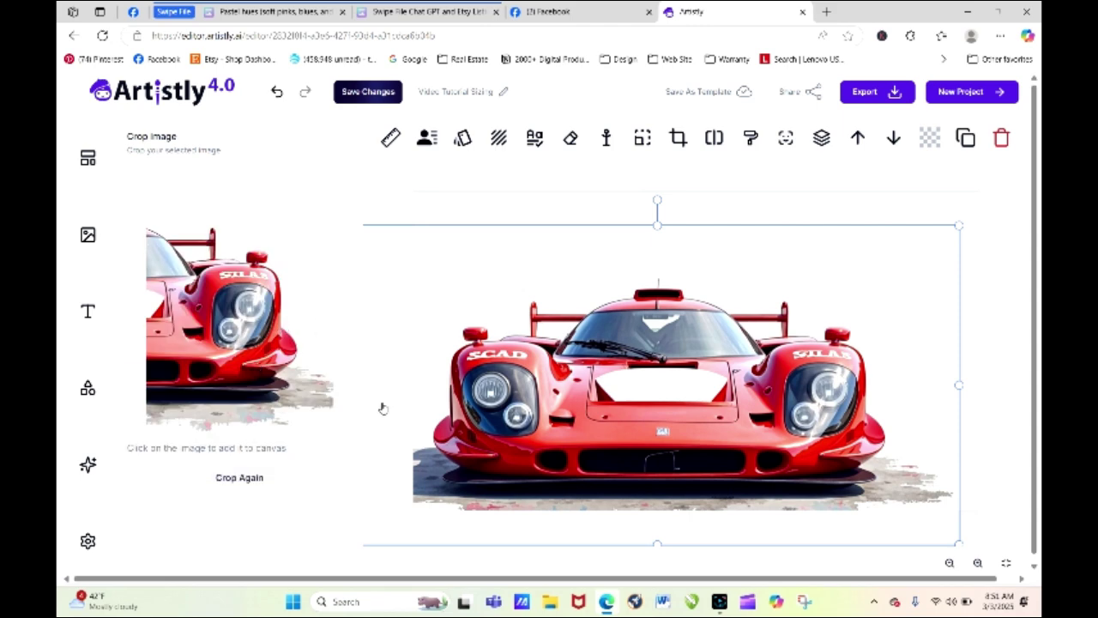
pyautogui.click(481, 336)
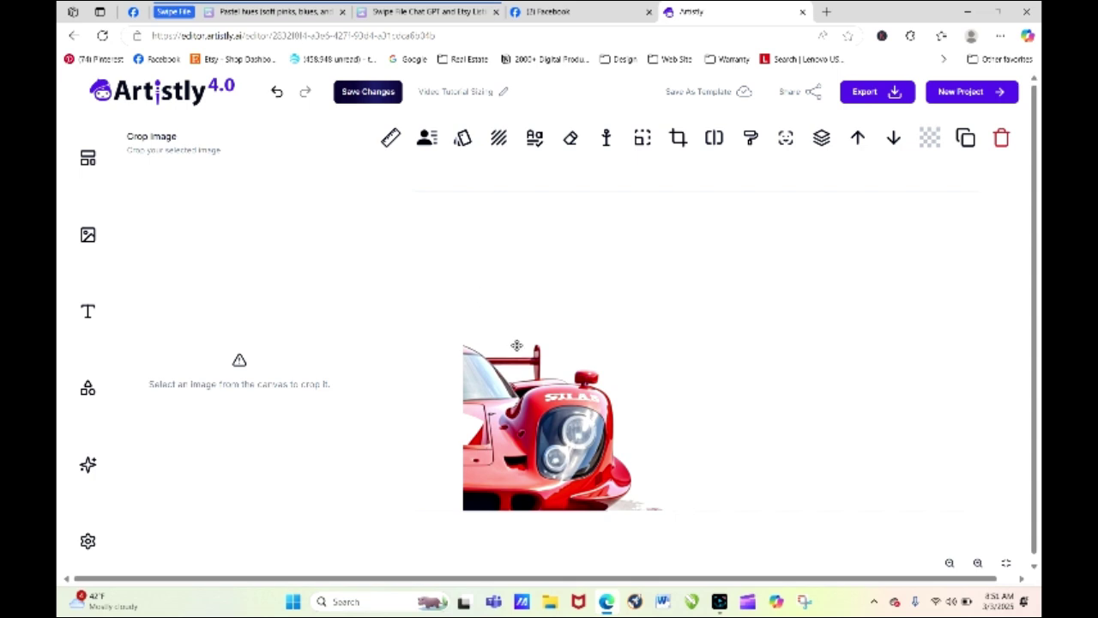
# Open Smart Expand for the cropped car, clear the old resize prompt, and choose the 1:1 image size
pyautogui.click(541, 318)
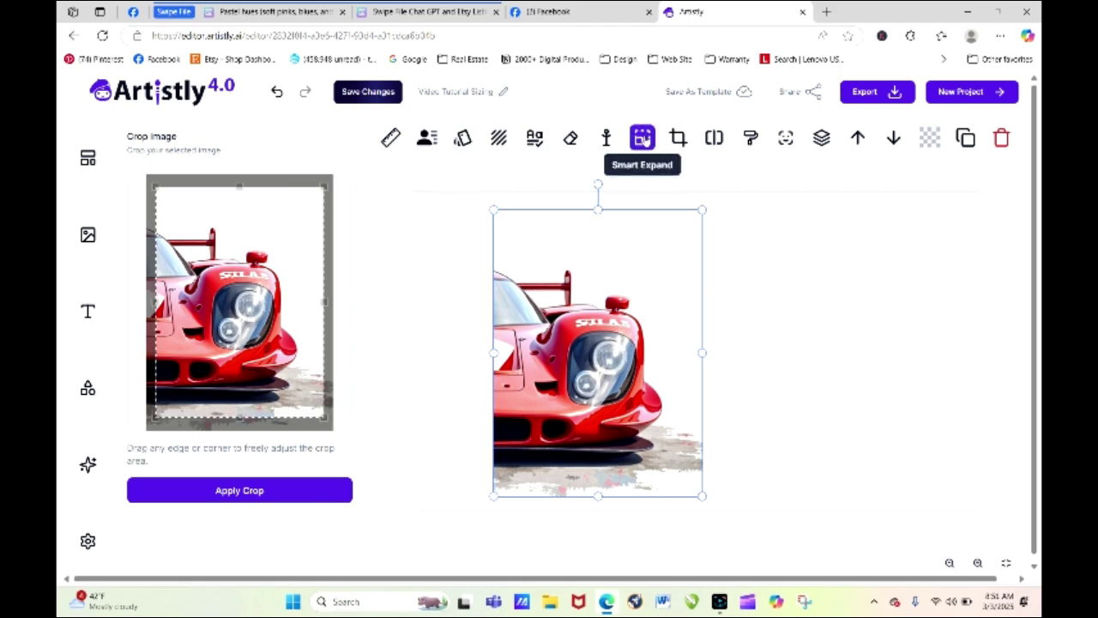
pyautogui.click(644, 138)
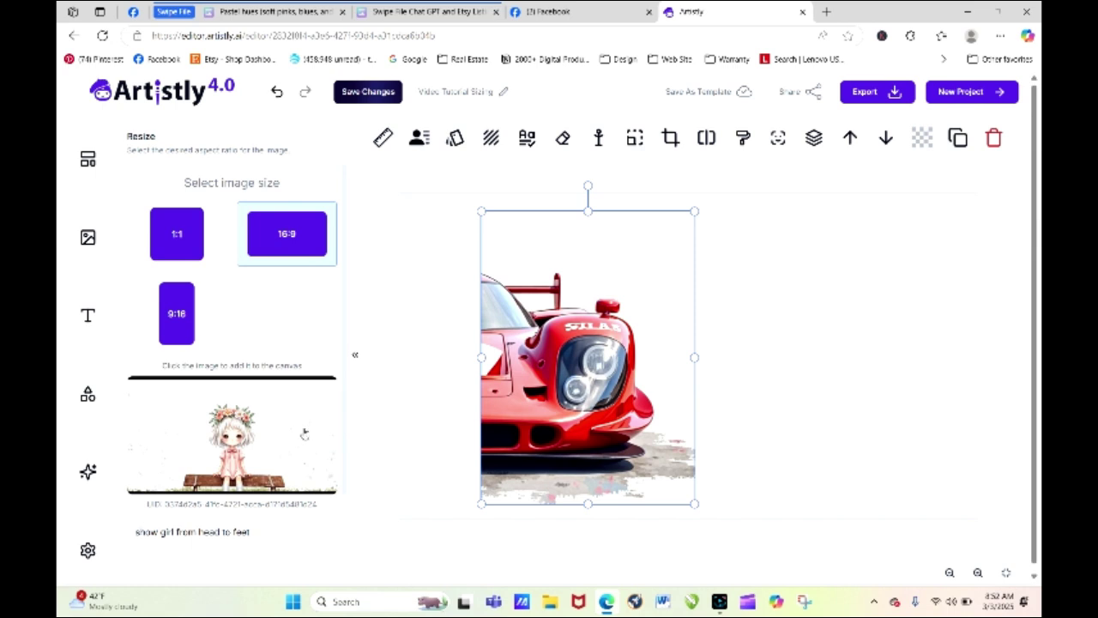
pyautogui.click(248, 532)
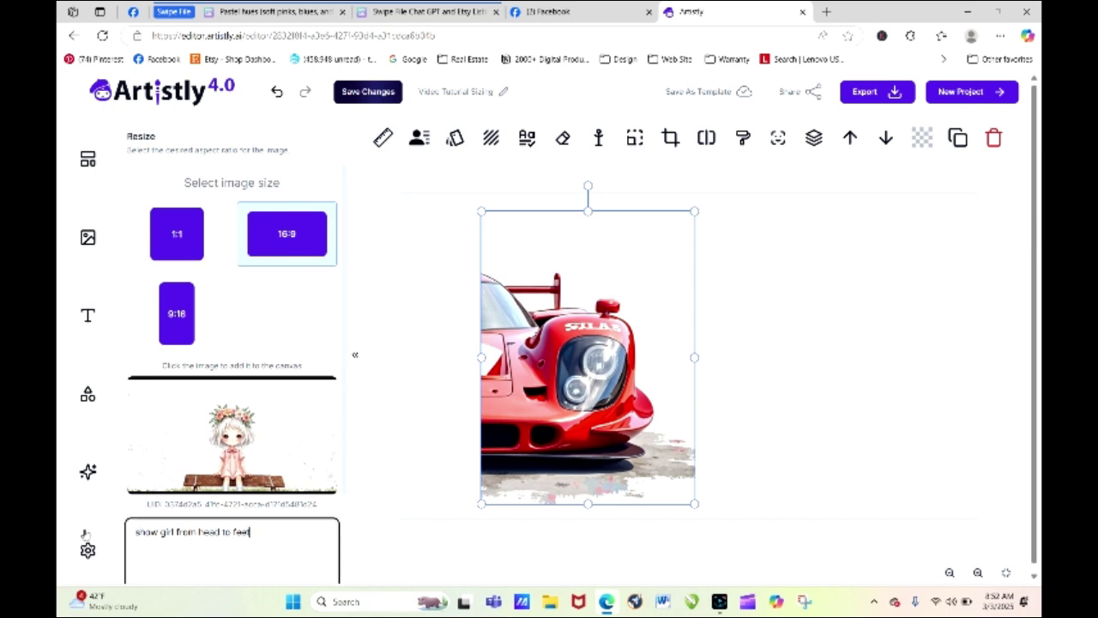
pyautogui.hotkey('ctrl', 'a')
pyautogui.press('BackSpace')
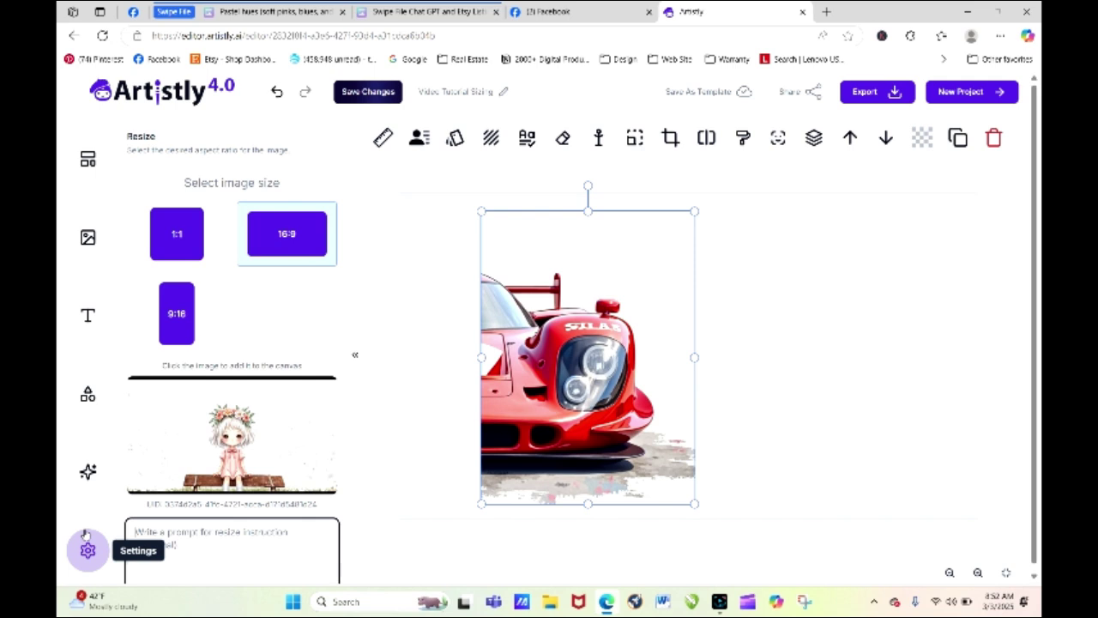
pyautogui.click(180, 236)
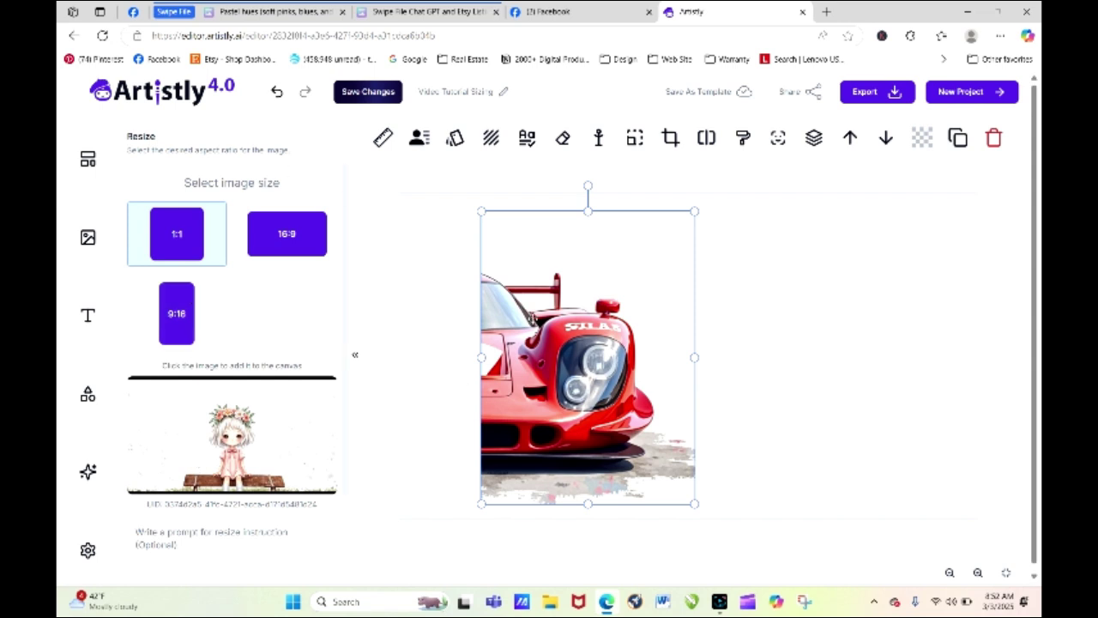
pyautogui.click(414, 251)
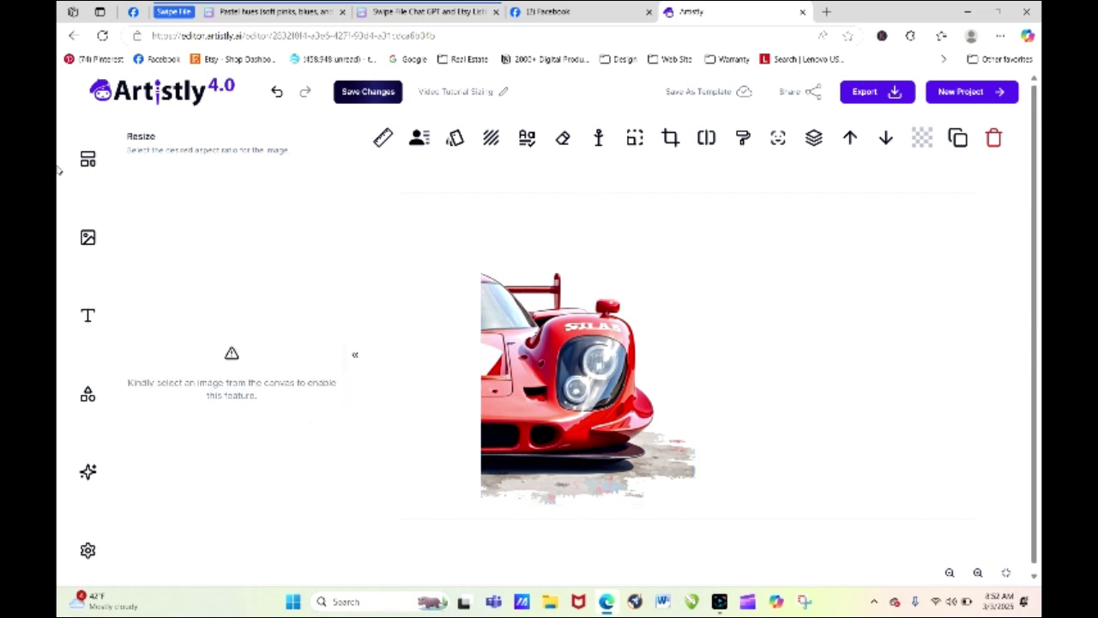
# Replace the cropped race car on the canvas with the red number 21 car from the AI Generated folder
pyautogui.click(88, 237)
pyautogui.click(156, 227)
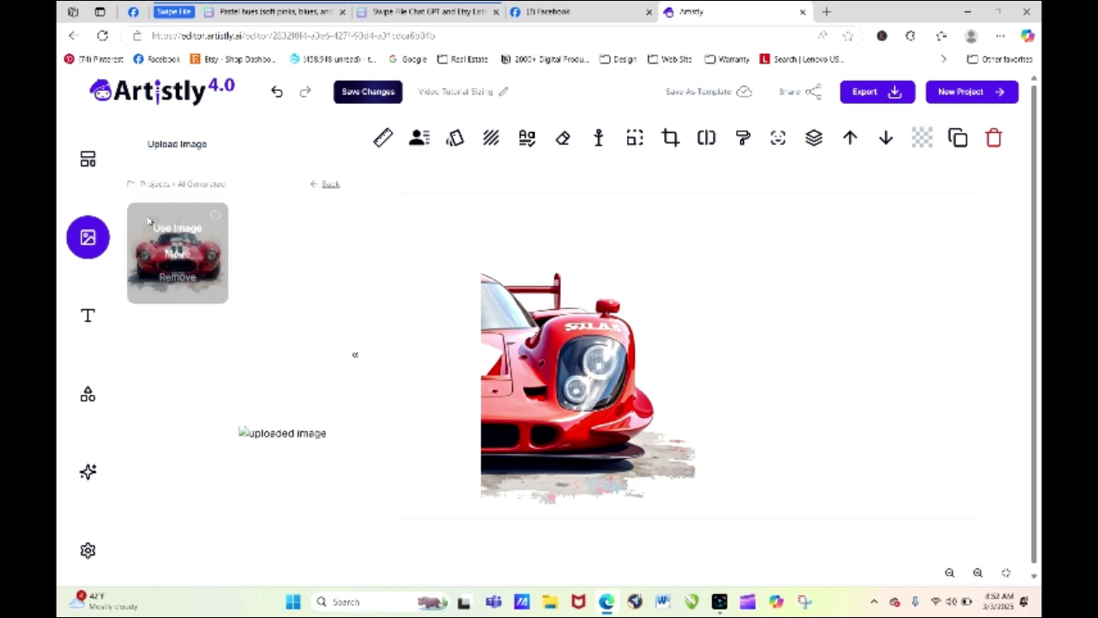
pyautogui.moveTo(277, 365)
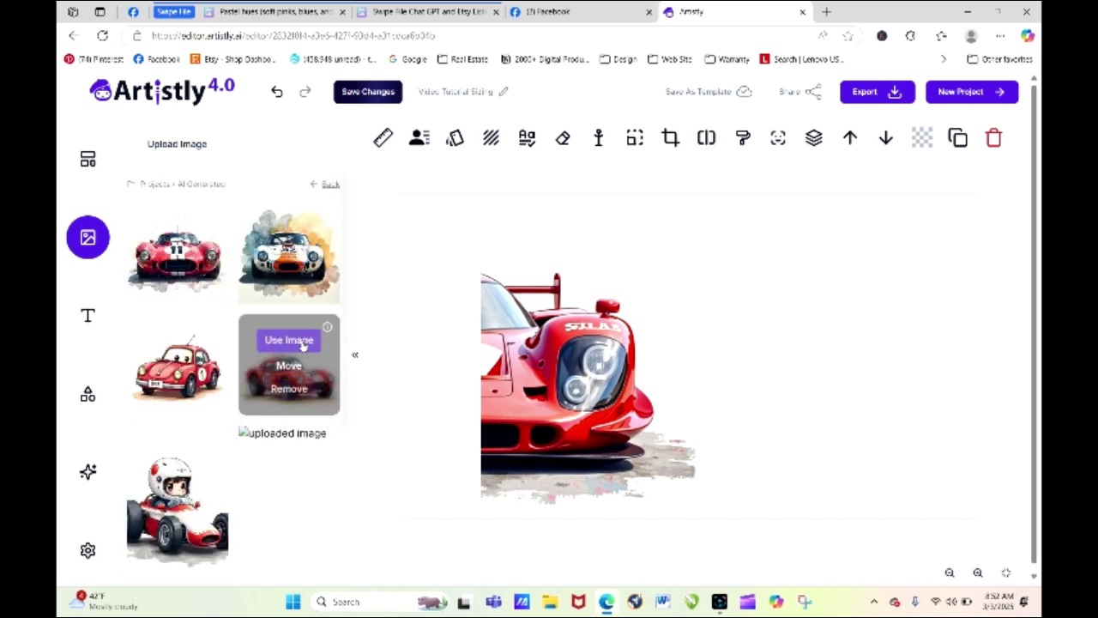
pyautogui.click(300, 343)
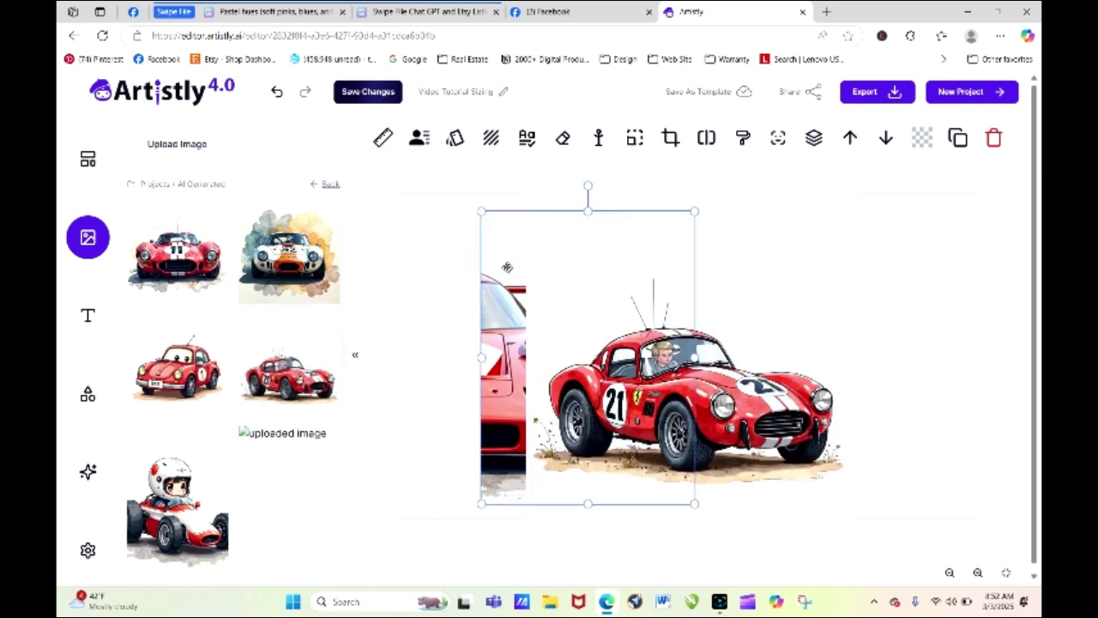
pyautogui.click(482, 268)
pyautogui.press('Delete')
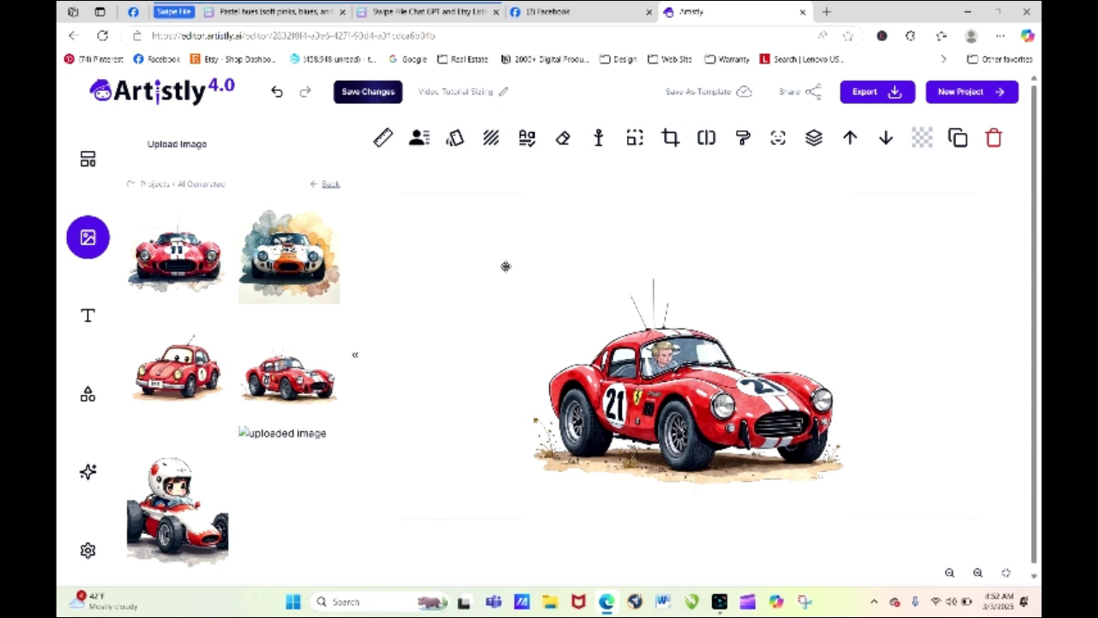
# Set up a 16:9 resize of the number 21 car with the instruction "expand image to fit canvas"
pyautogui.click(88, 471)
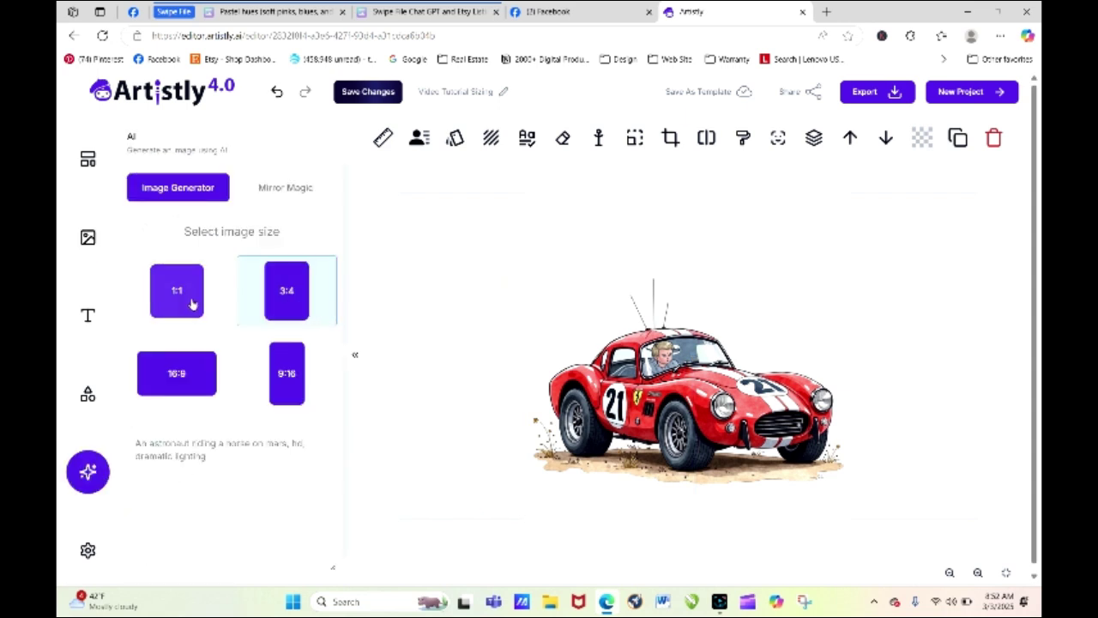
pyautogui.click(632, 140)
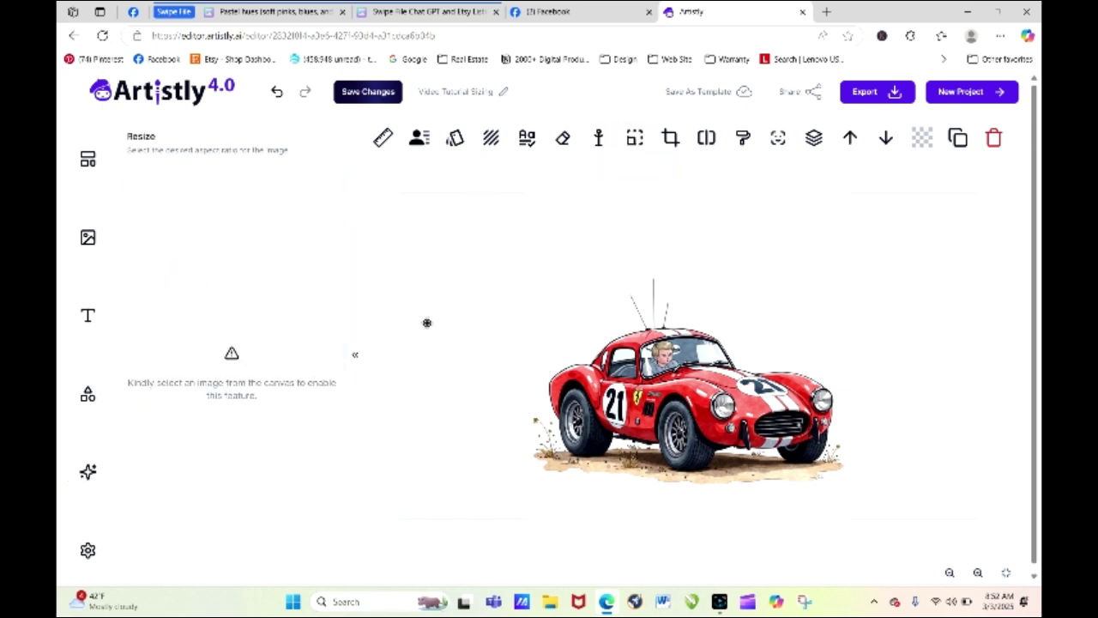
pyautogui.click(576, 422)
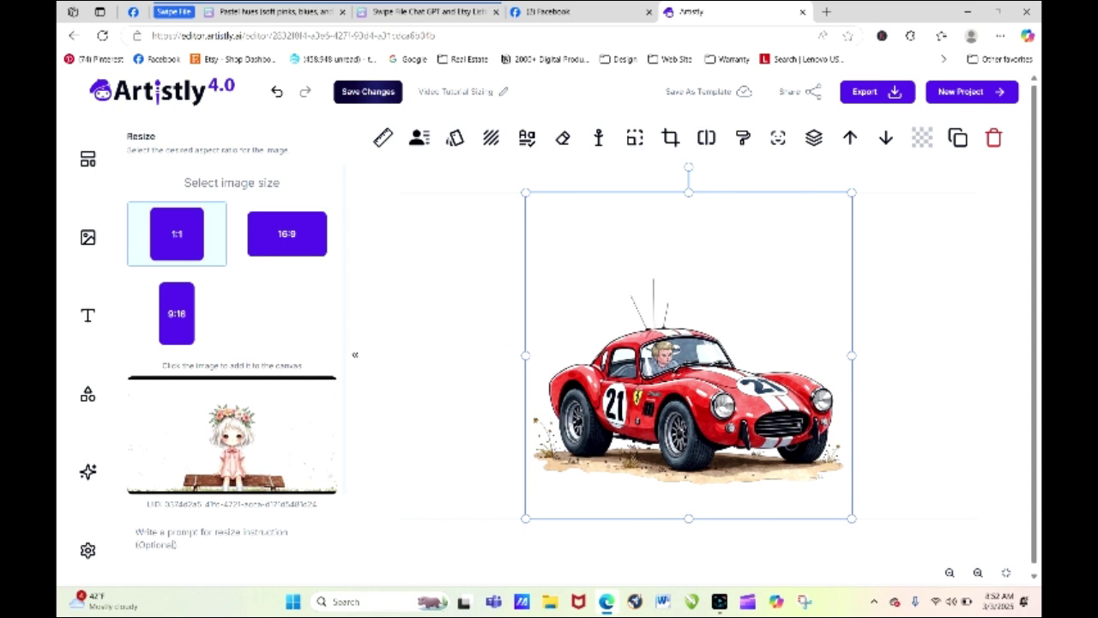
pyautogui.click(284, 232)
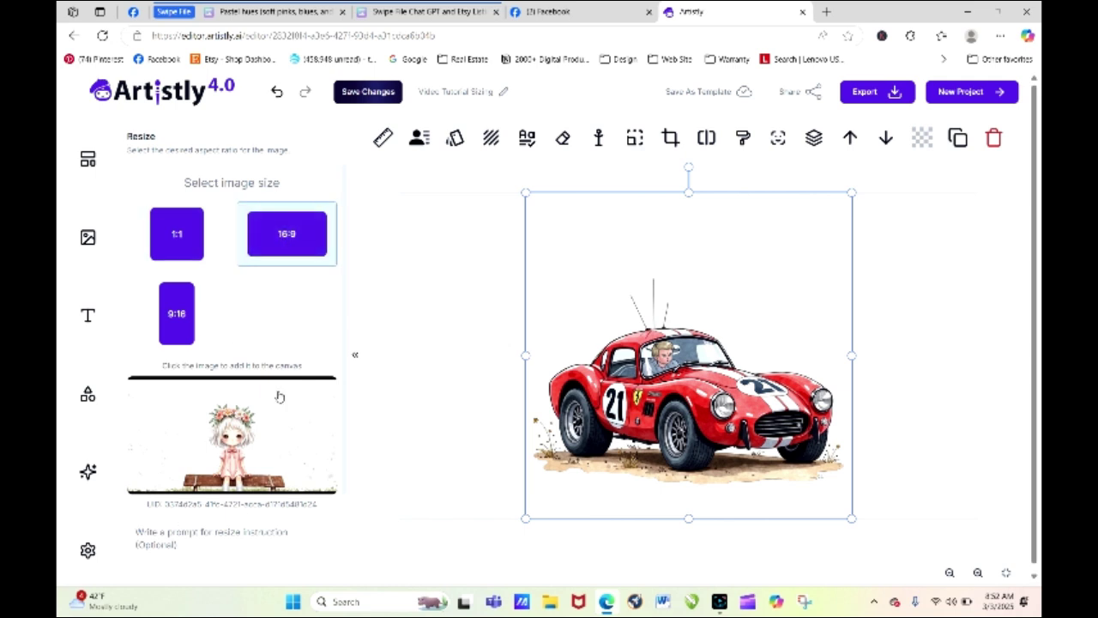
pyautogui.click(235, 542)
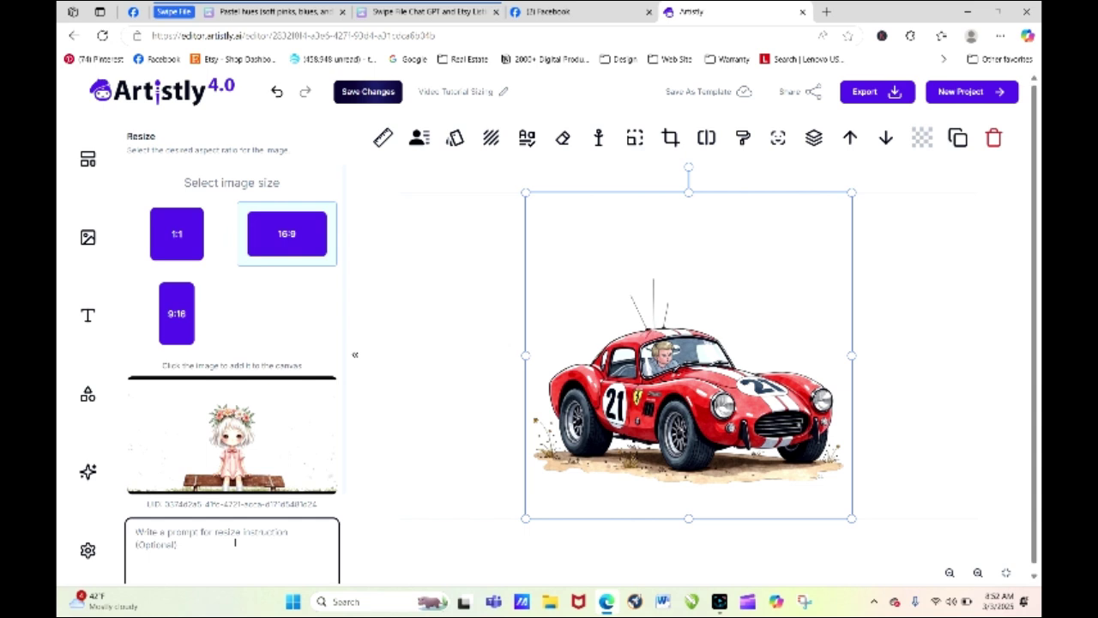
pyautogui.write('expand')
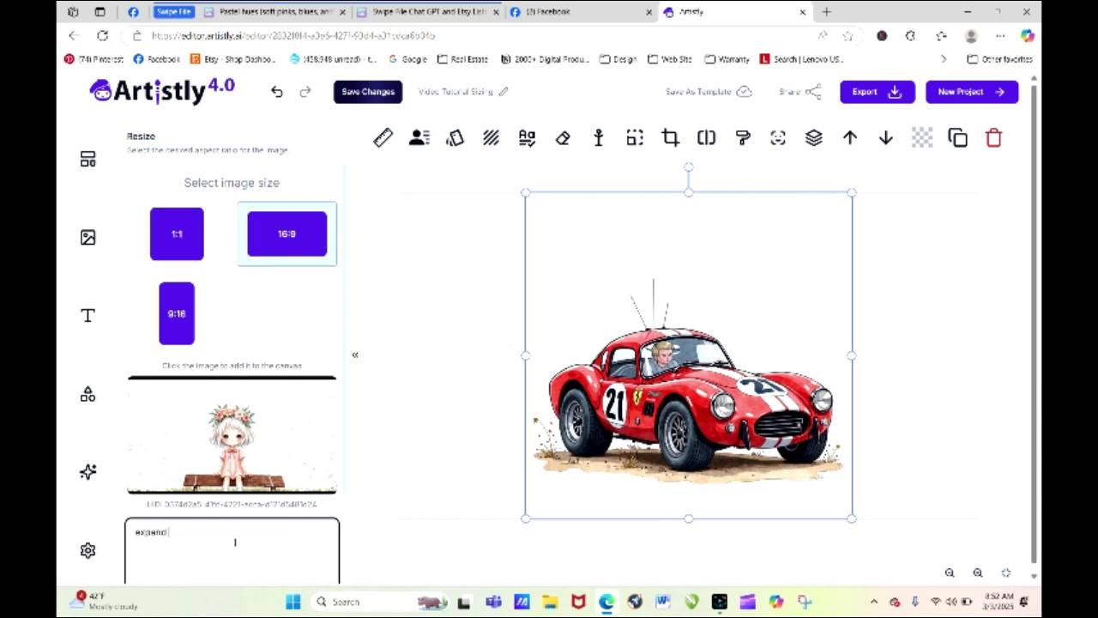
pyautogui.write(' image to fit canvas')
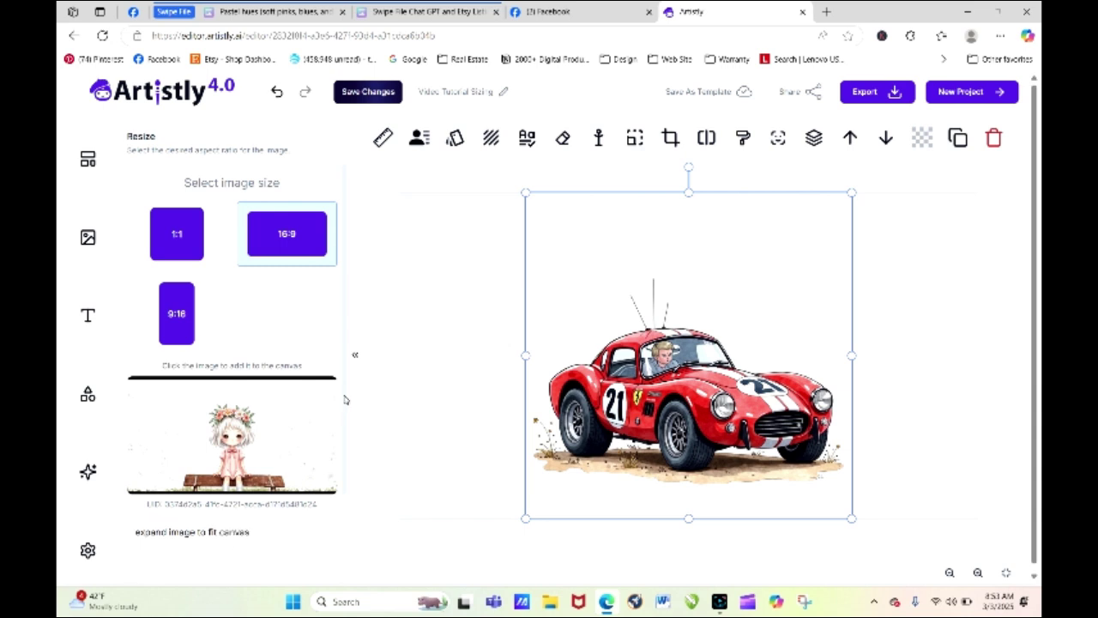
# Run the resize on the number 21 car and put the expanded image on the canvas
pyautogui.scroll(-2, 244, 554)
pyautogui.click(246, 567)
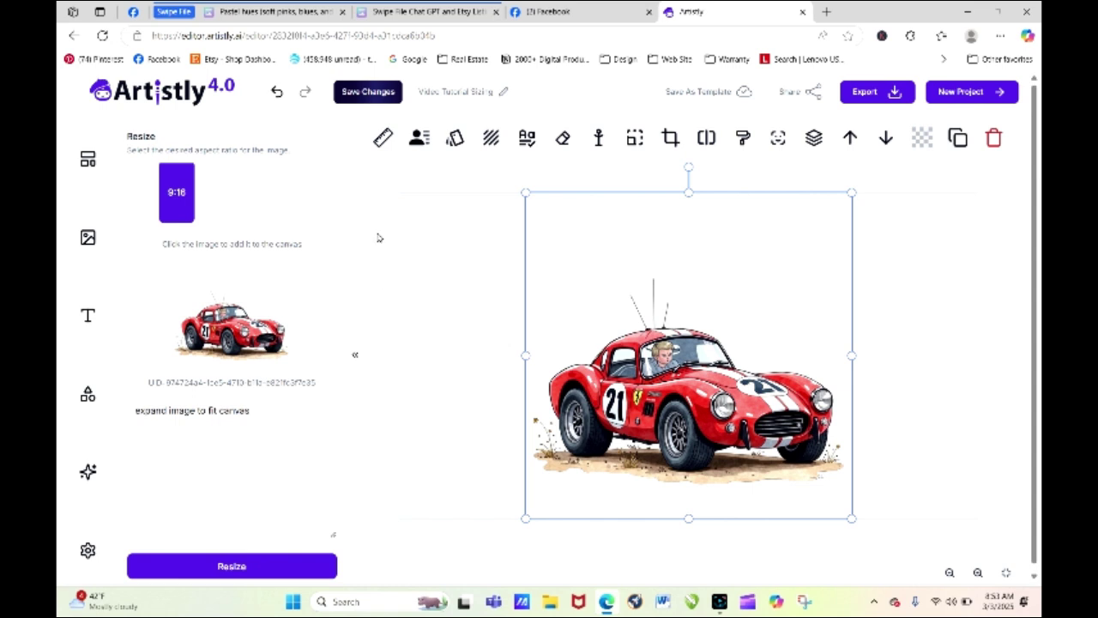
pyautogui.click(237, 567)
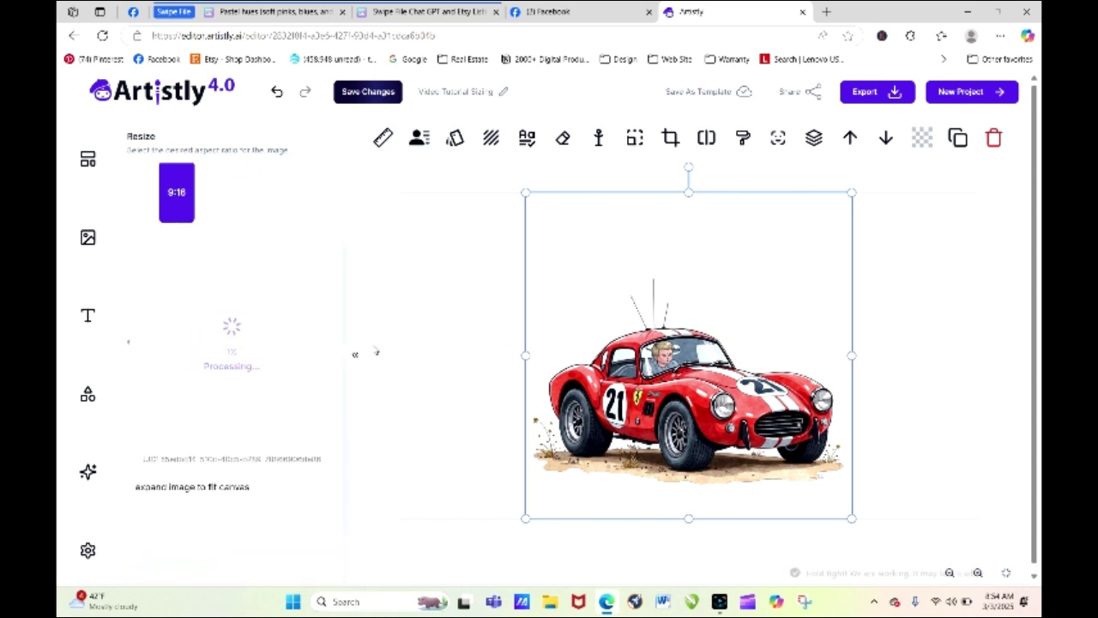
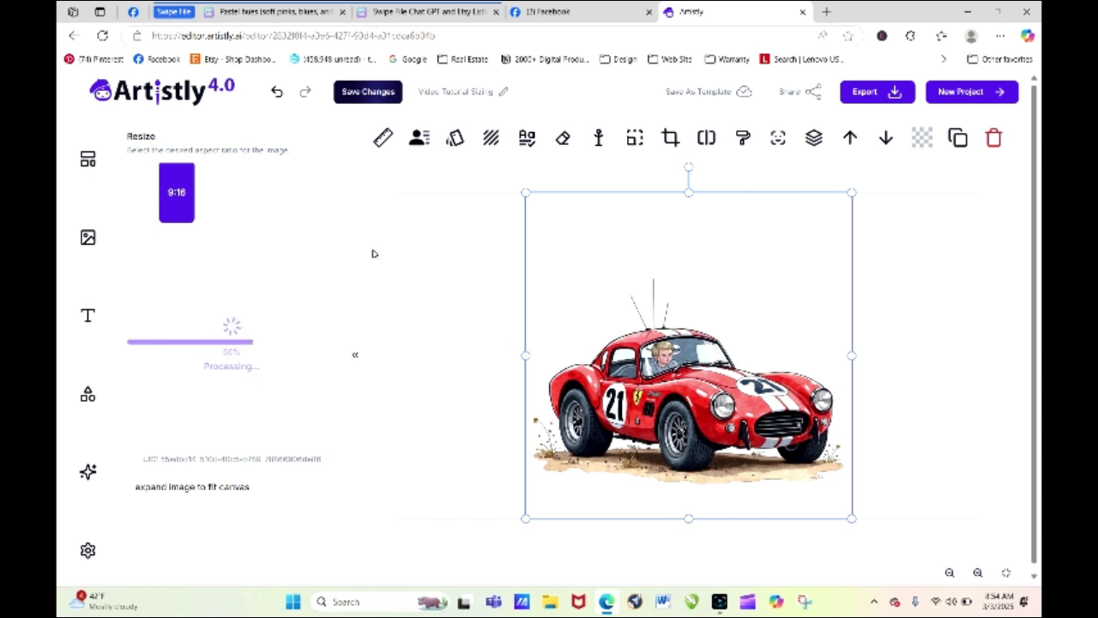
pyautogui.click(250, 318)
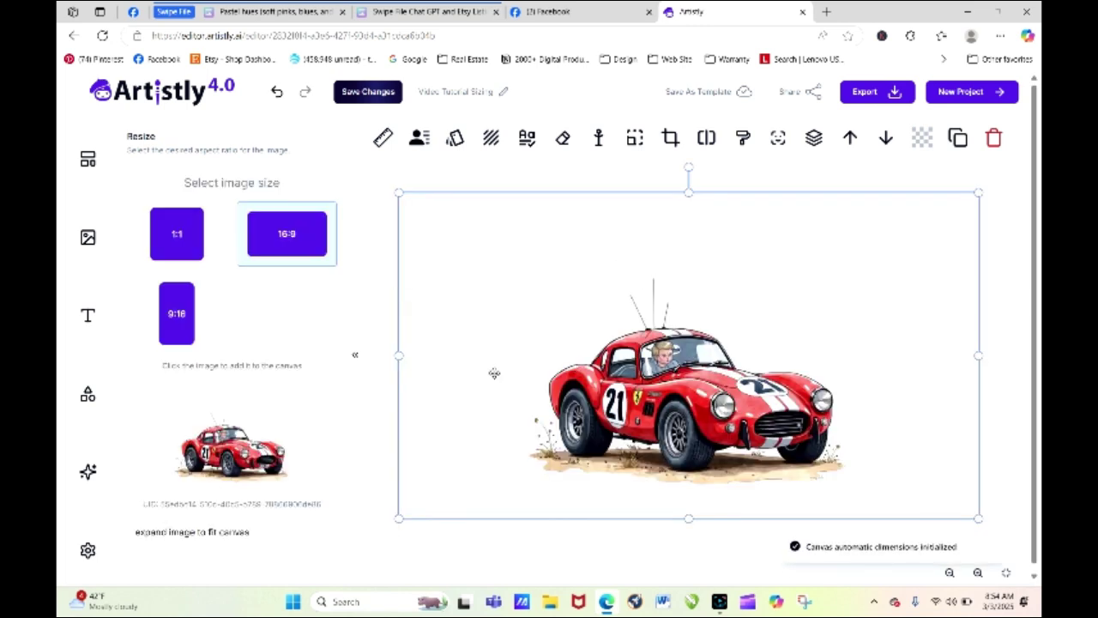
pyautogui.moveTo(494, 372)
pyautogui.mouseDown()
pyautogui.moveTo(444, 357)
pyautogui.moveTo(479, 372)
pyautogui.mouseUp()
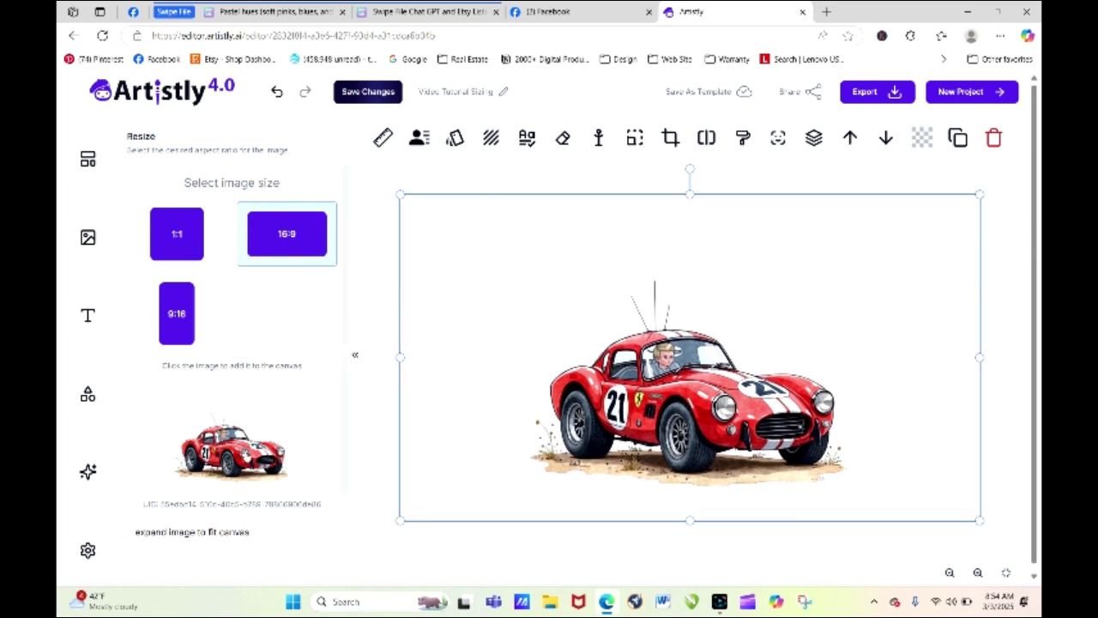
# Copy the image prompt of the front-view red race car in the AI Generated folder
pyautogui.click(87, 471)
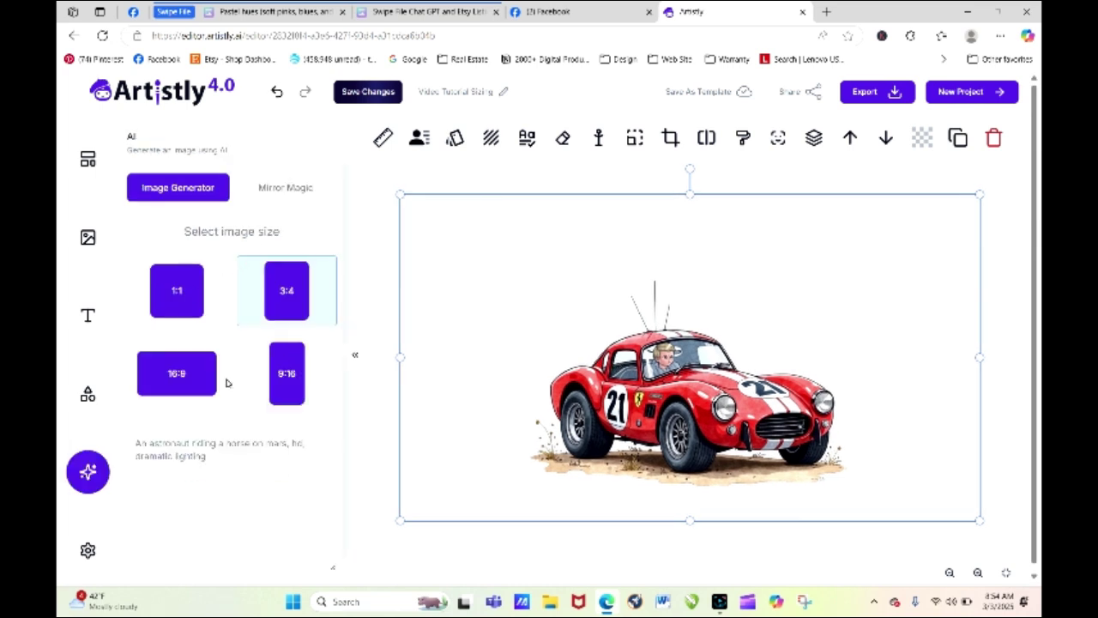
pyautogui.click(88, 238)
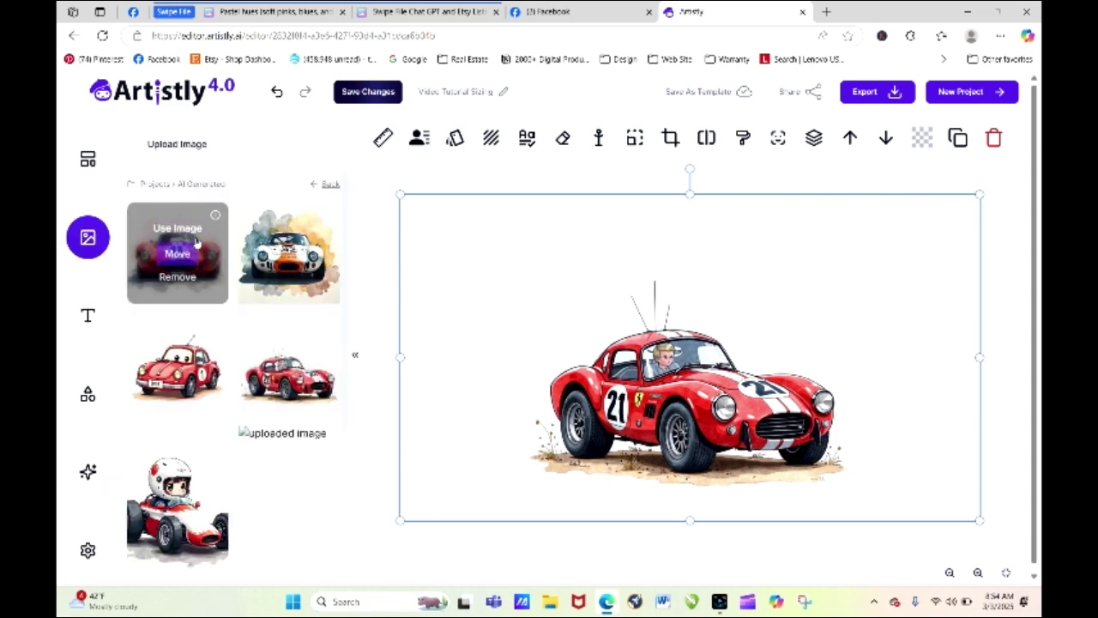
pyautogui.click(215, 218)
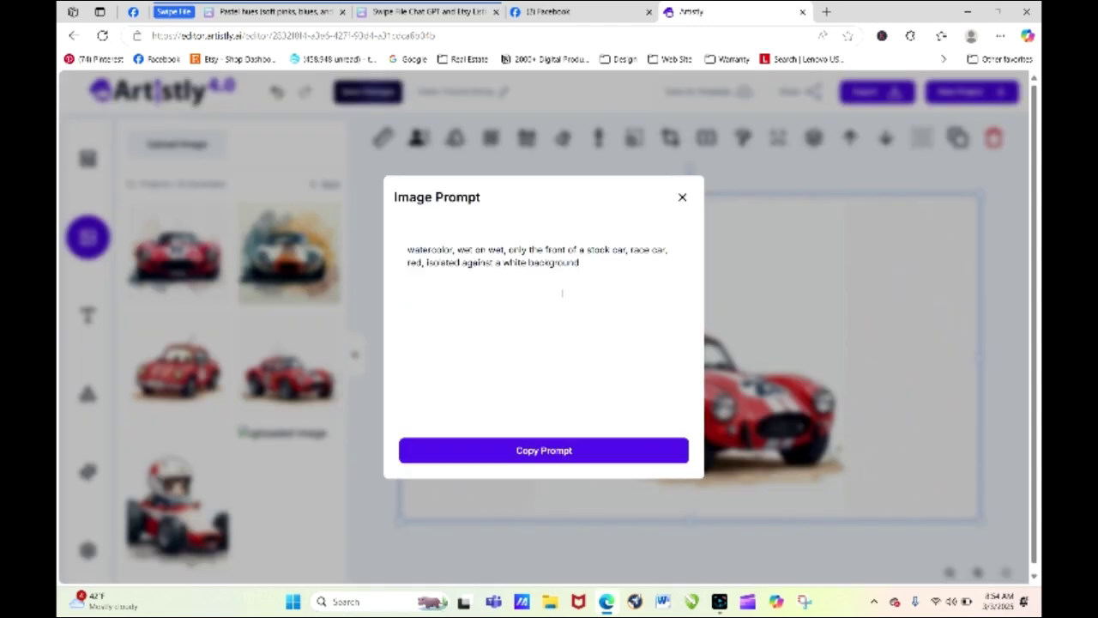
pyautogui.click(606, 453)
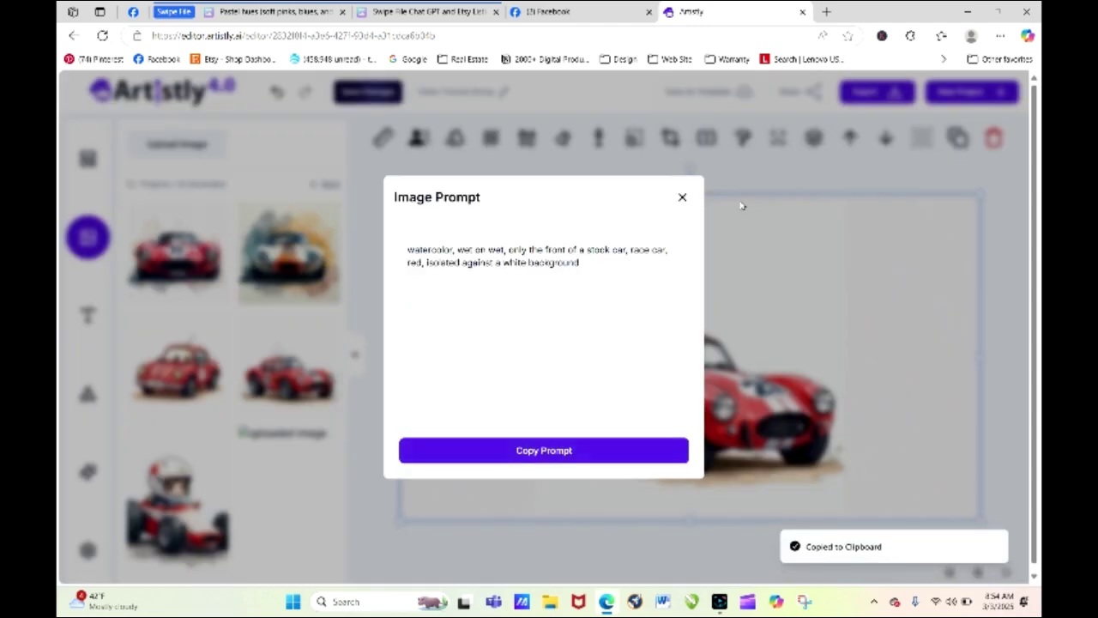
pyautogui.click(682, 198)
# Paste the copied stock car prompt into the AI image generator and generate the image at 3:4
pyautogui.click(84, 475)
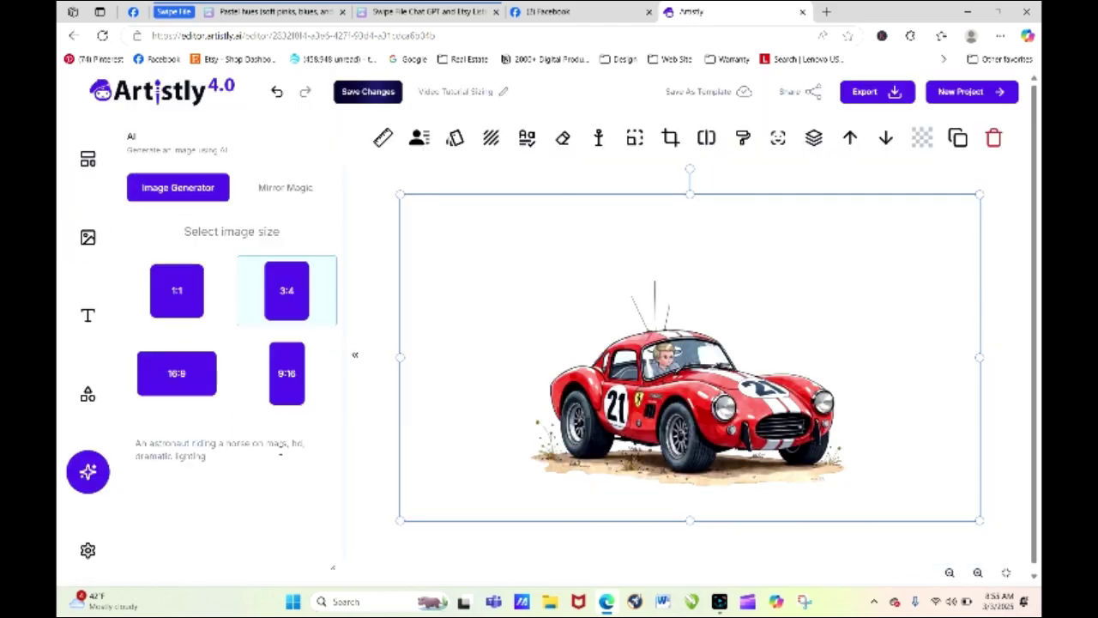
pyautogui.rightClick(248, 455)
pyautogui.click(307, 331)
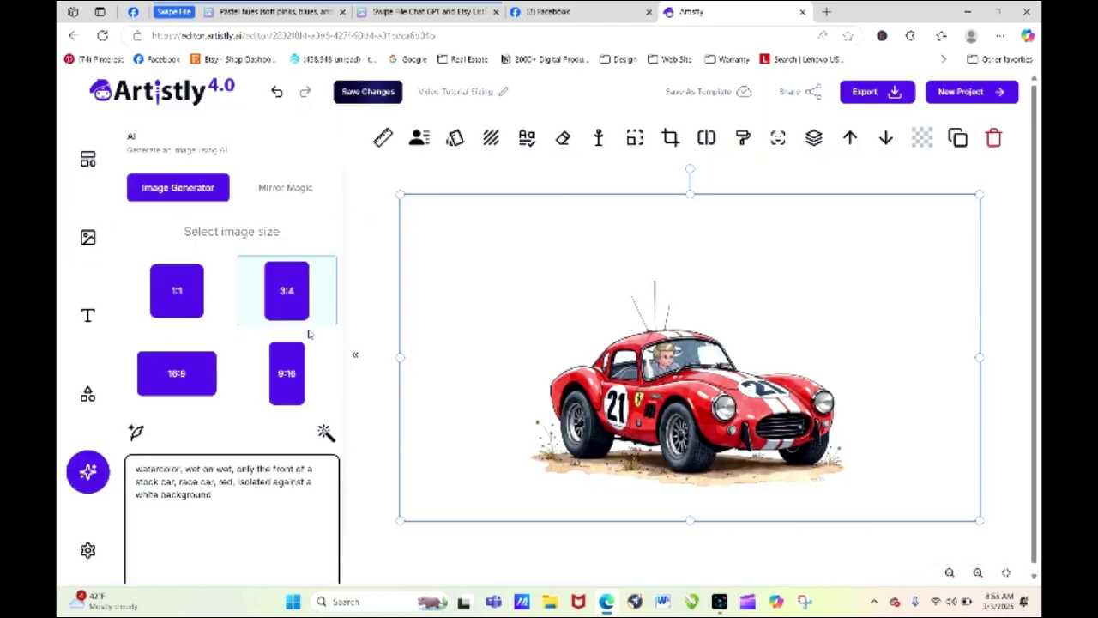
pyautogui.scroll(-1, 343, 497)
pyautogui.click(300, 566)
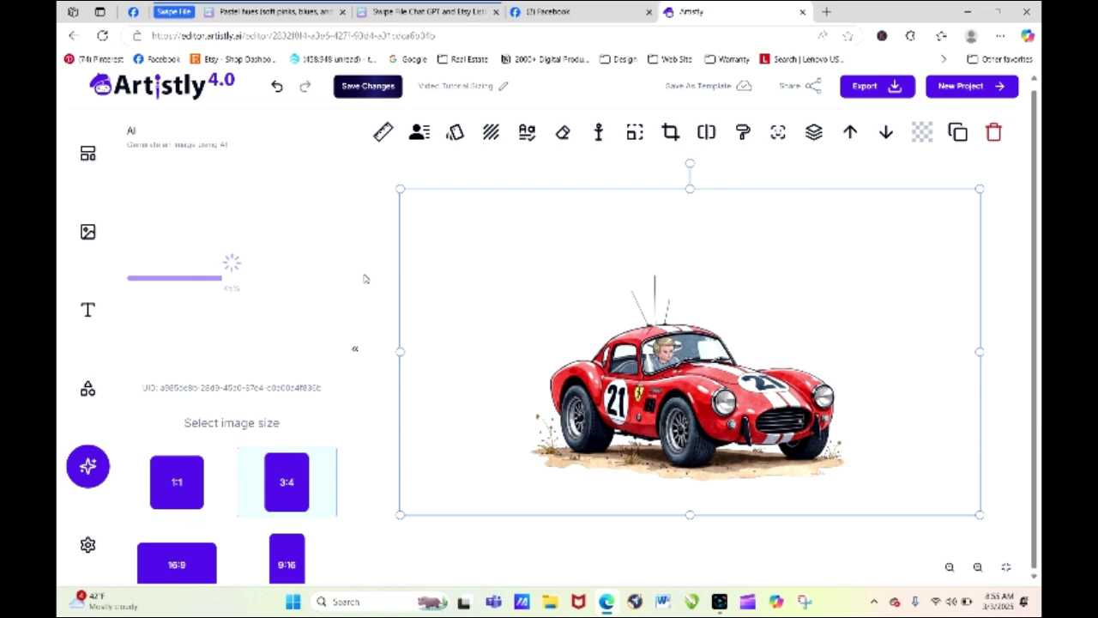
# Delete the number 21 car from the canvas, choose the 1:1 generator size, and place the newly generated red car
pyautogui.click(993, 132)
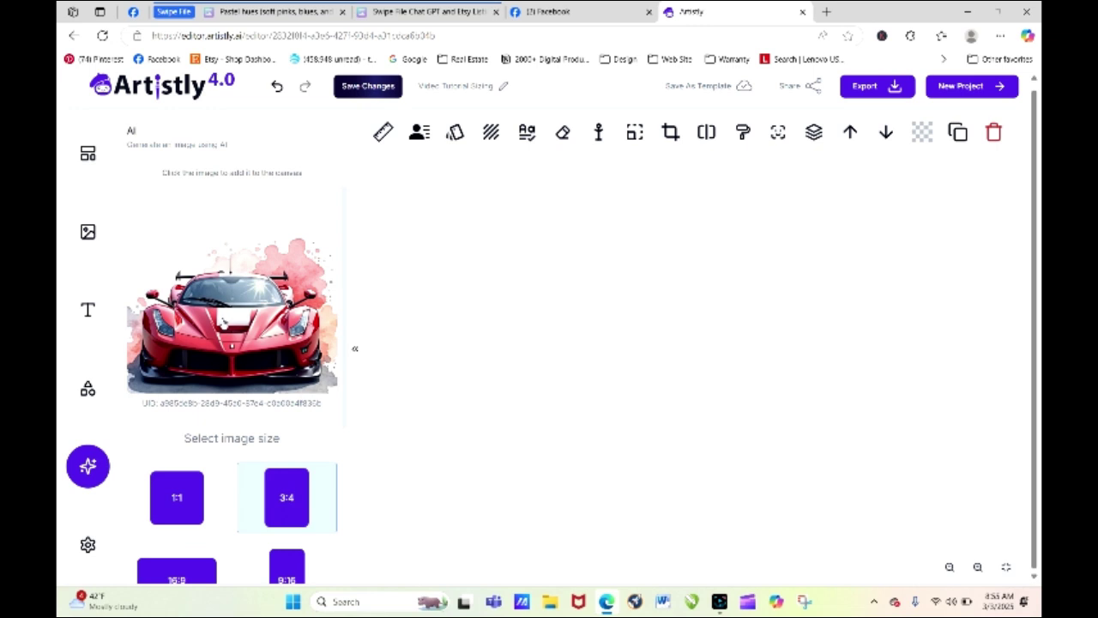
pyautogui.click(179, 496)
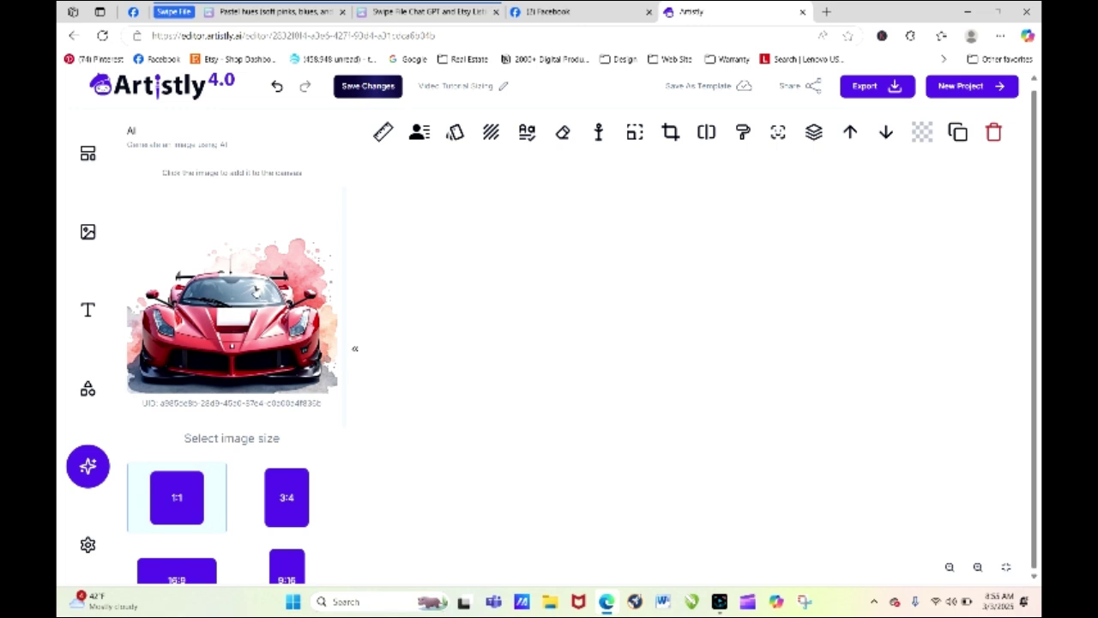
pyautogui.click(254, 292)
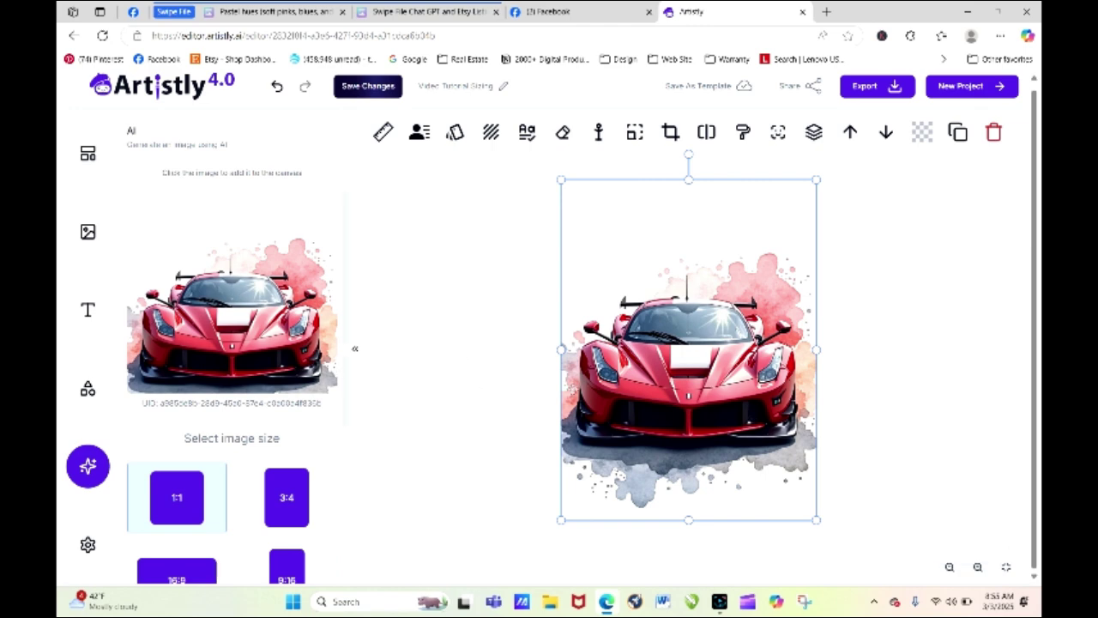
# Resize the generated red car to 1:1 with the resize instruction cleared, and put the result on the canvas
pyautogui.click(633, 133)
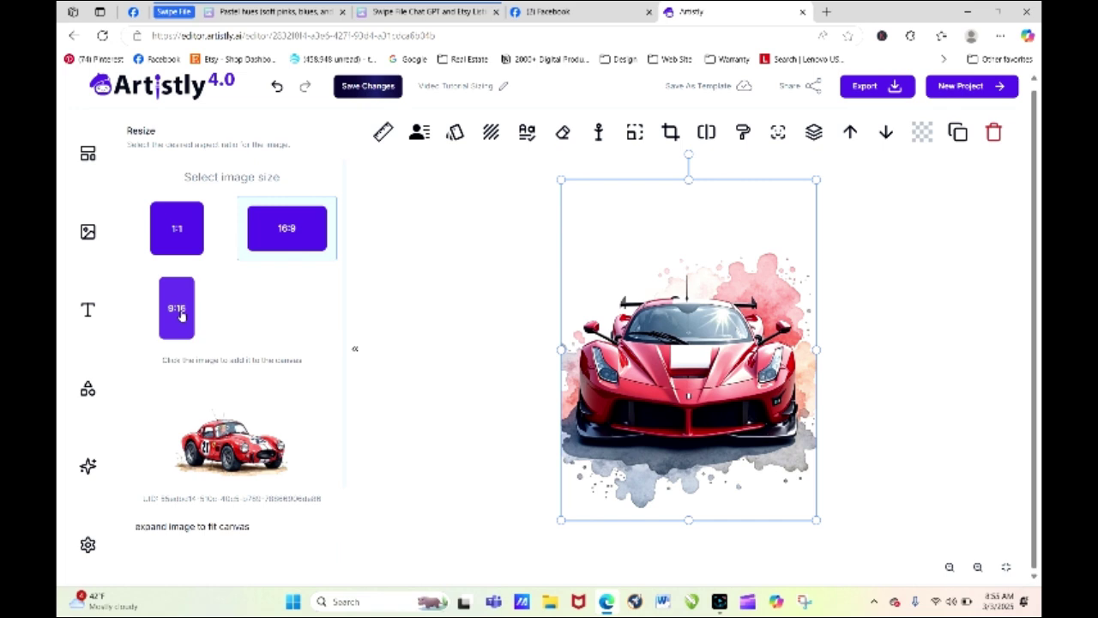
pyautogui.click(177, 237)
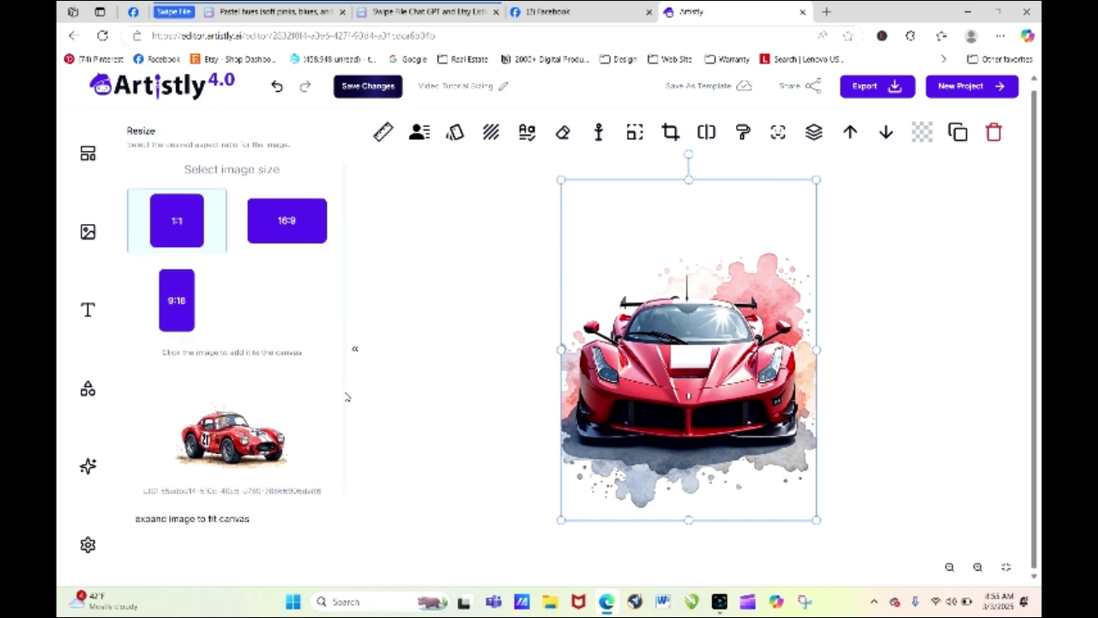
pyautogui.scroll(-2, 347, 392)
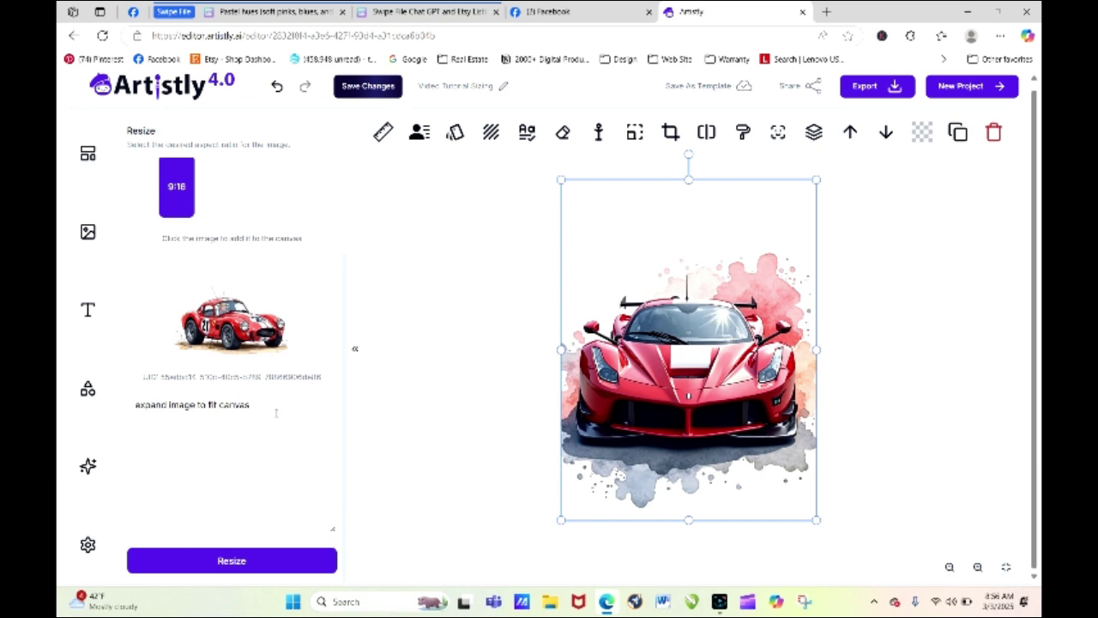
pyautogui.moveTo(276, 412); pyautogui.dragTo(112, 415)
pyautogui.press('BackSpace')
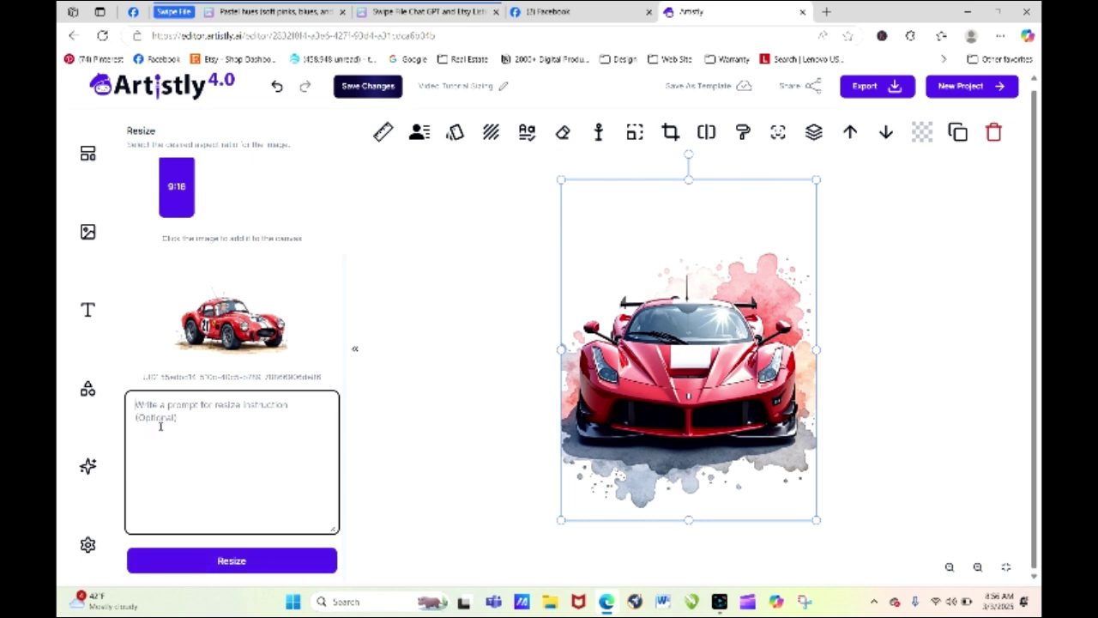
pyautogui.click(234, 561)
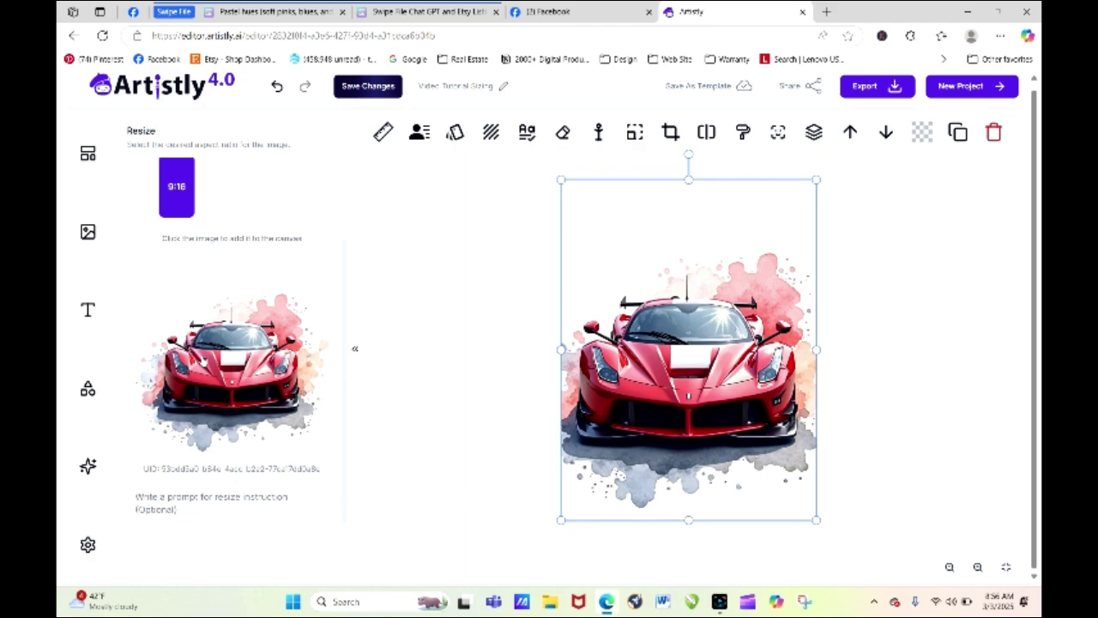
pyautogui.click(258, 369)
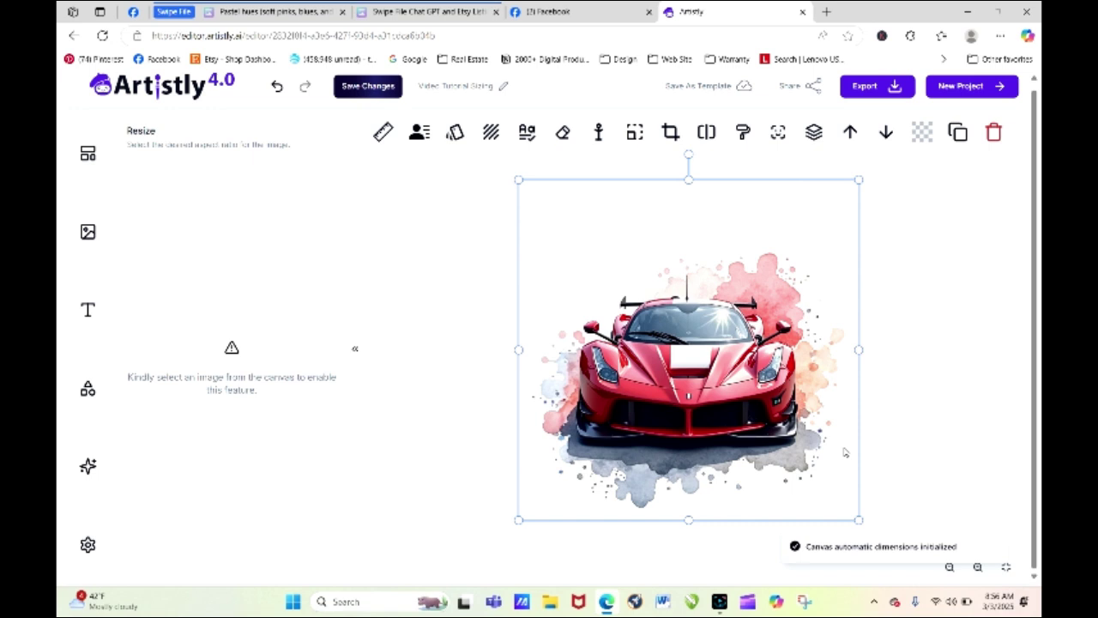
# Remove the watercolor background from the resized red car and put the cut-out car on the canvas
pyautogui.click(674, 448)
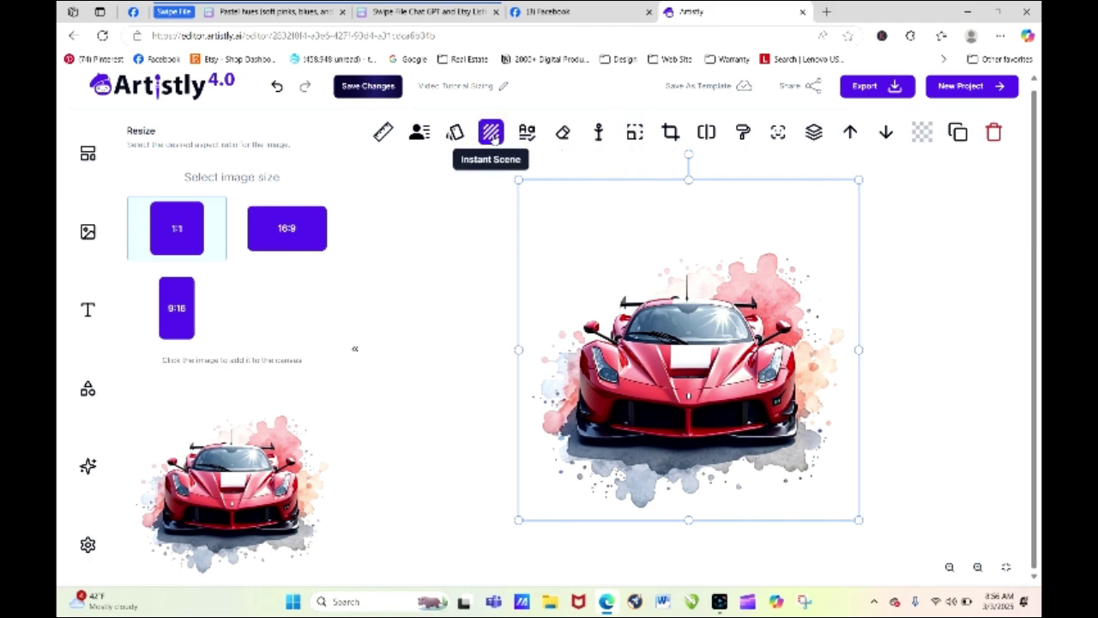
pyautogui.click(708, 134)
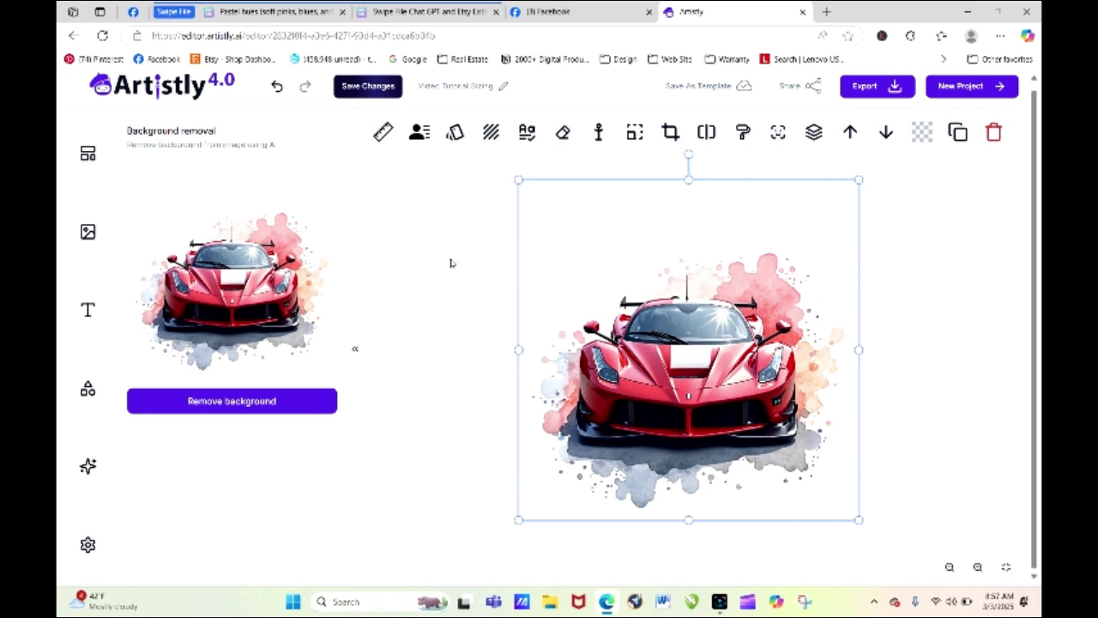
pyautogui.click(272, 400)
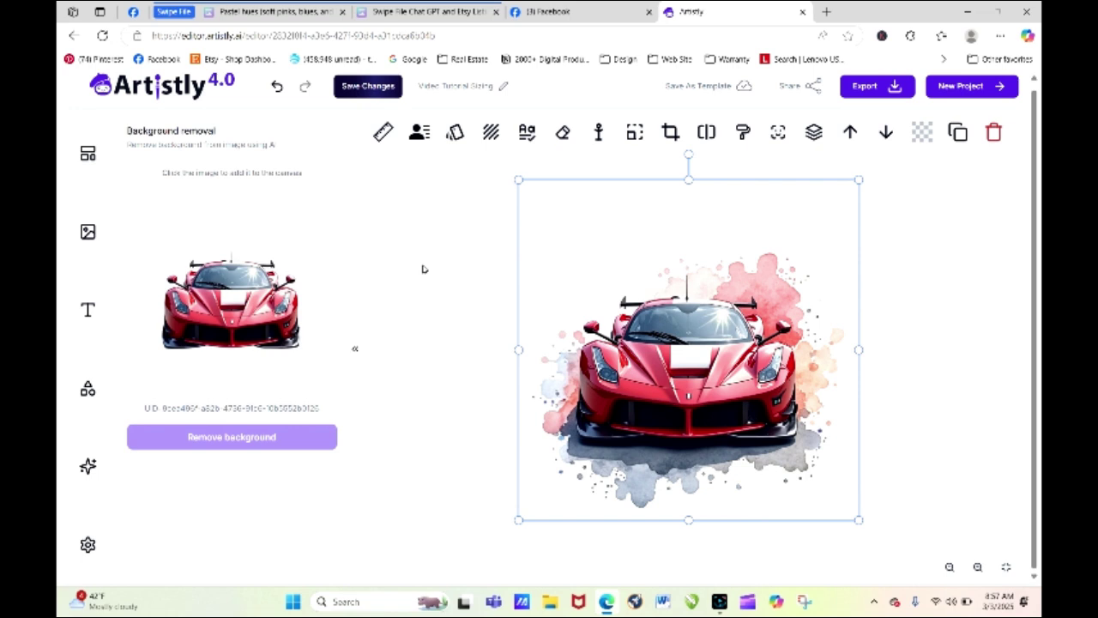
pyautogui.click(238, 307)
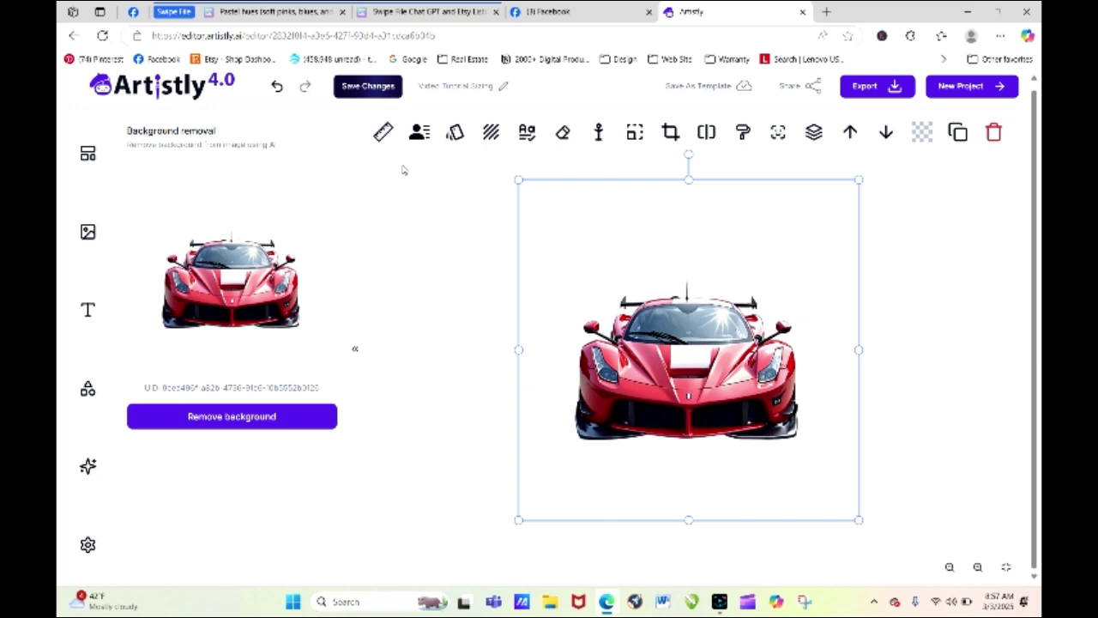
# Undo placing the cut-out car and put the original generated watercolor car back on the canvas
pyautogui.click(276, 86)
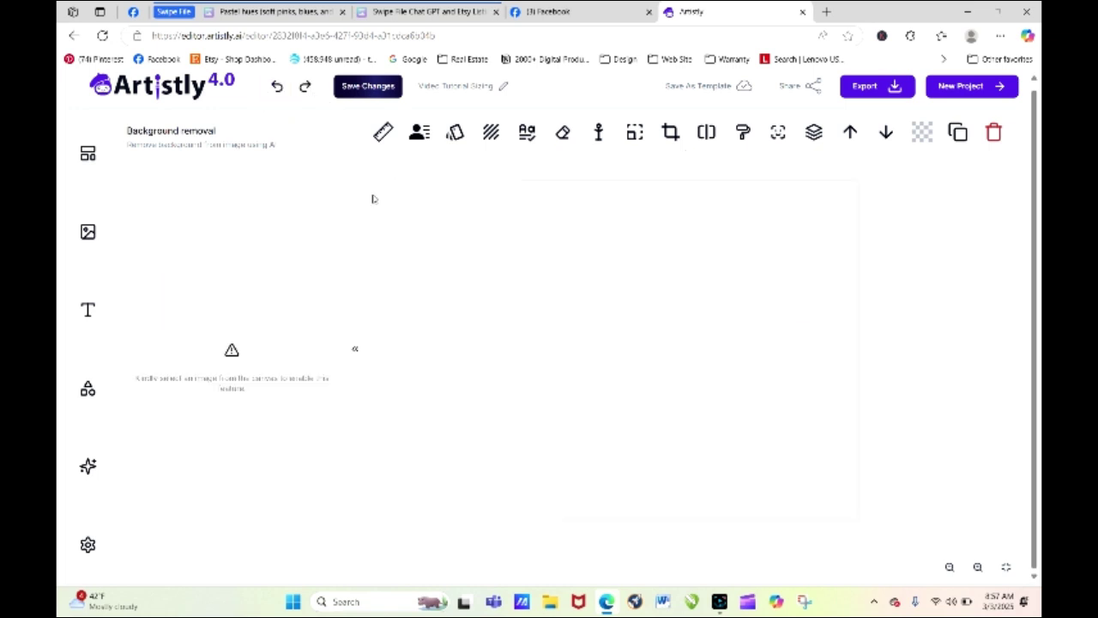
pyautogui.click(88, 466)
pyautogui.click(240, 294)
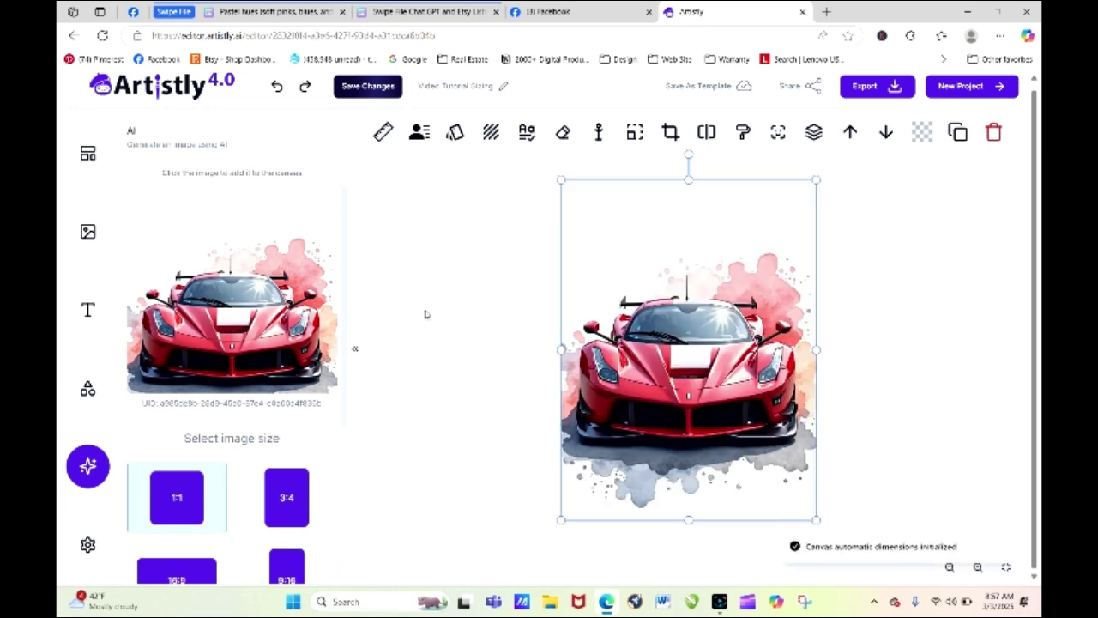
pyautogui.click(425, 315)
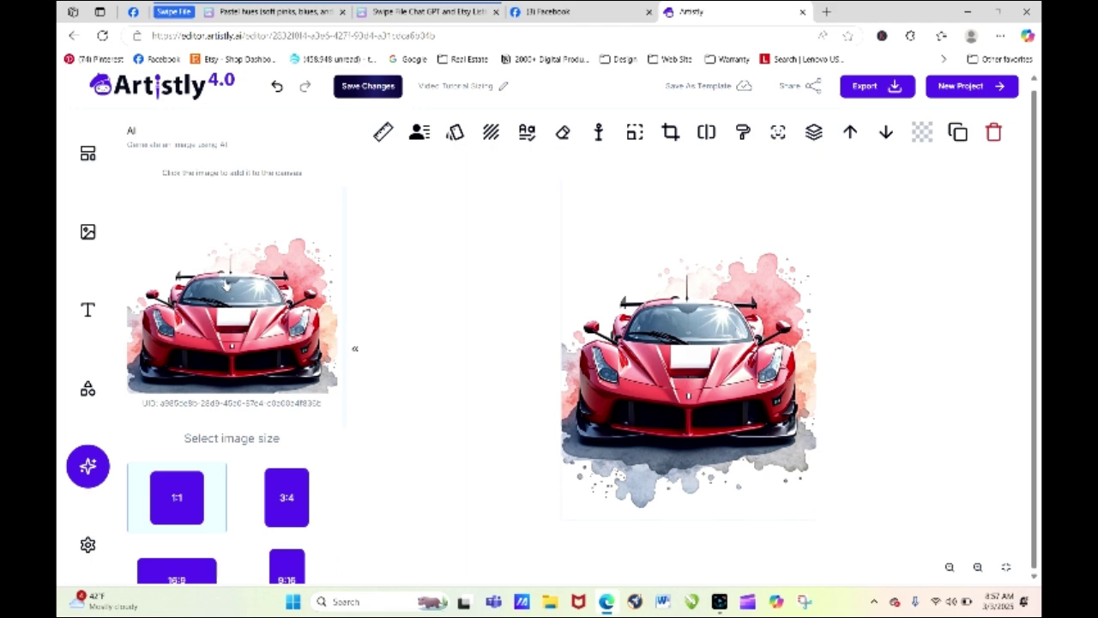
# Resize the watercolor red car to 1:1 without a resize instruction and put the result on the canvas
pyautogui.click(634, 133)
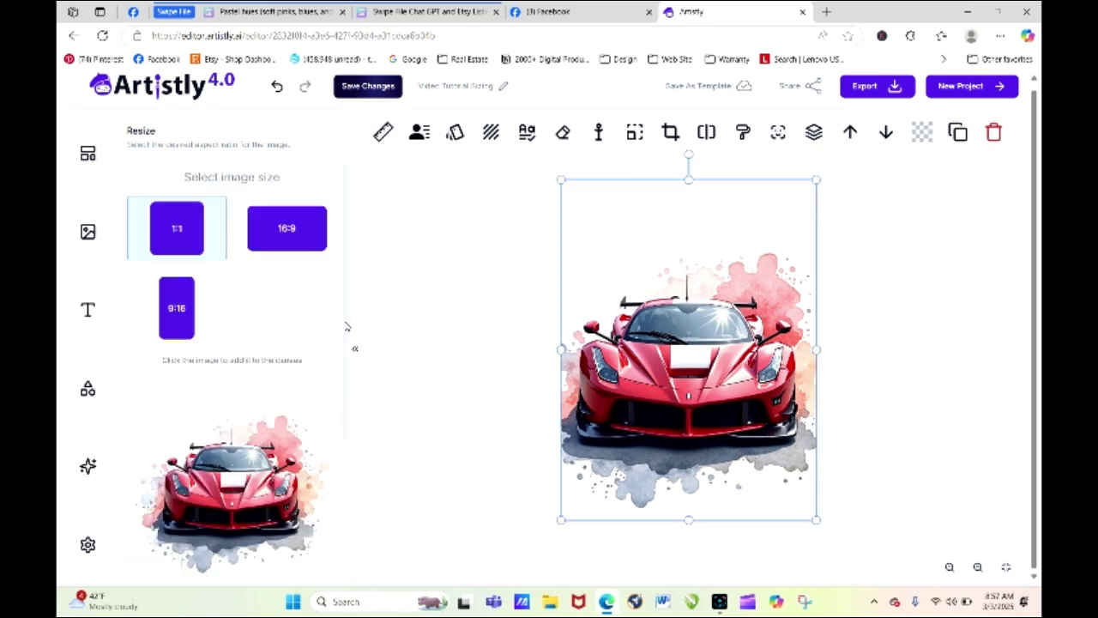
pyautogui.moveTo(343, 330); pyautogui.dragTo(338, 519)
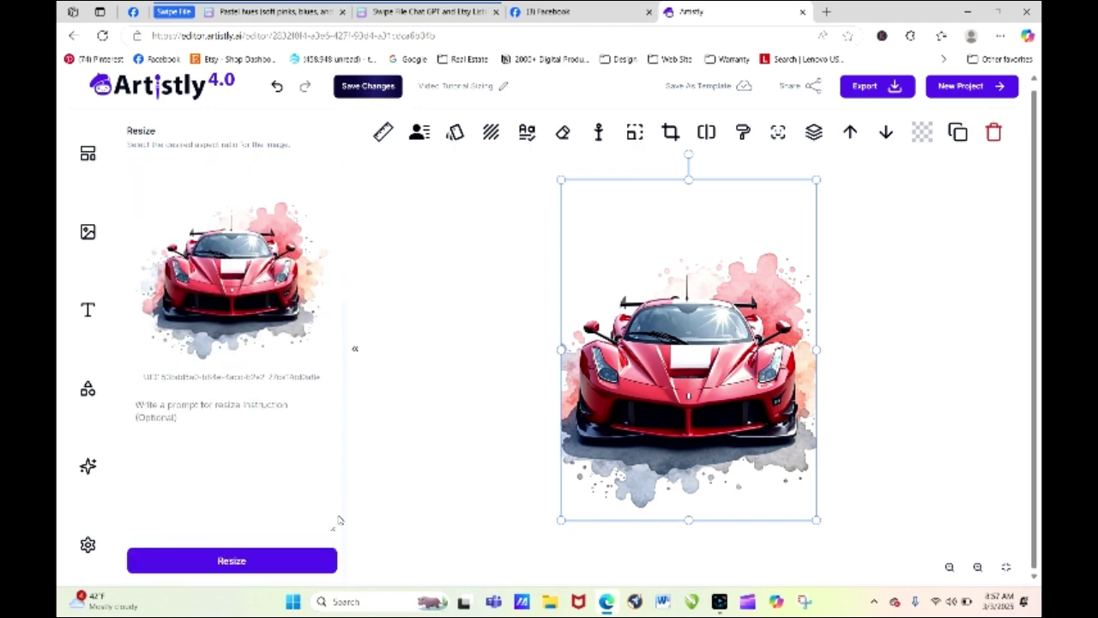
pyautogui.click(234, 562)
pyautogui.click(234, 562)
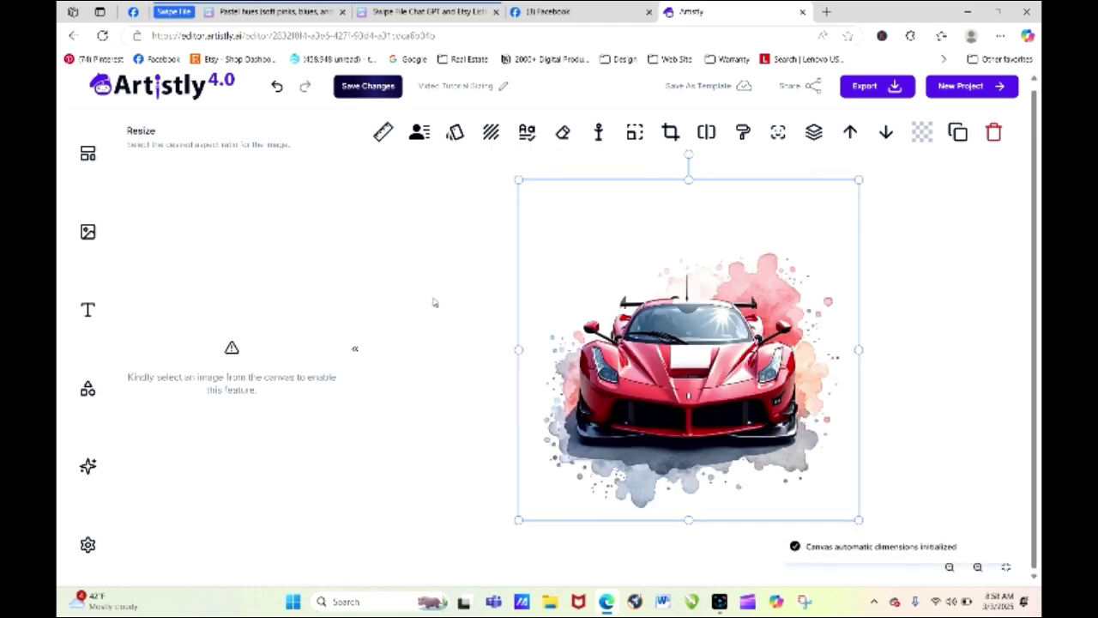
# Browse the AI Generated images in the media library and place the square half-length flower-crown girl on the canvas
pyautogui.click(89, 233)
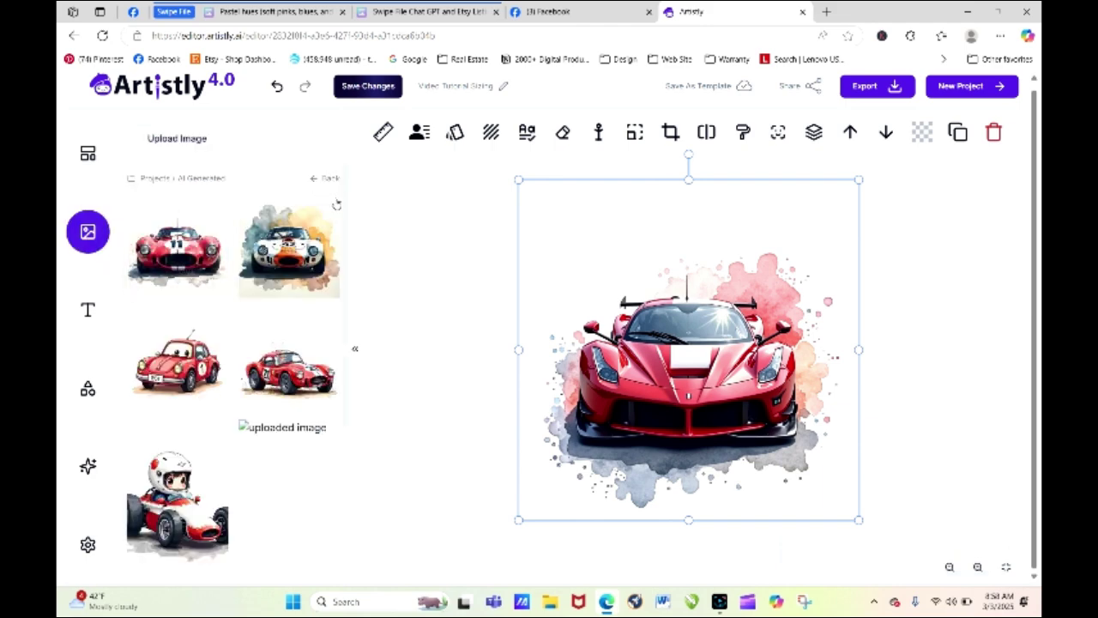
pyautogui.click(141, 222)
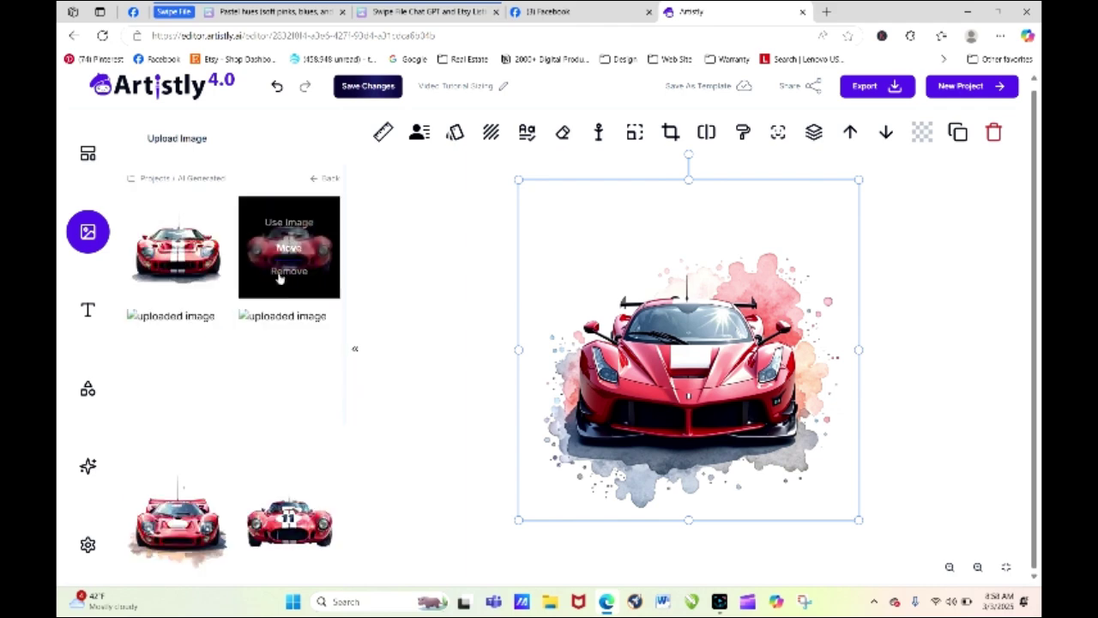
pyautogui.scroll(-3, 288, 514)
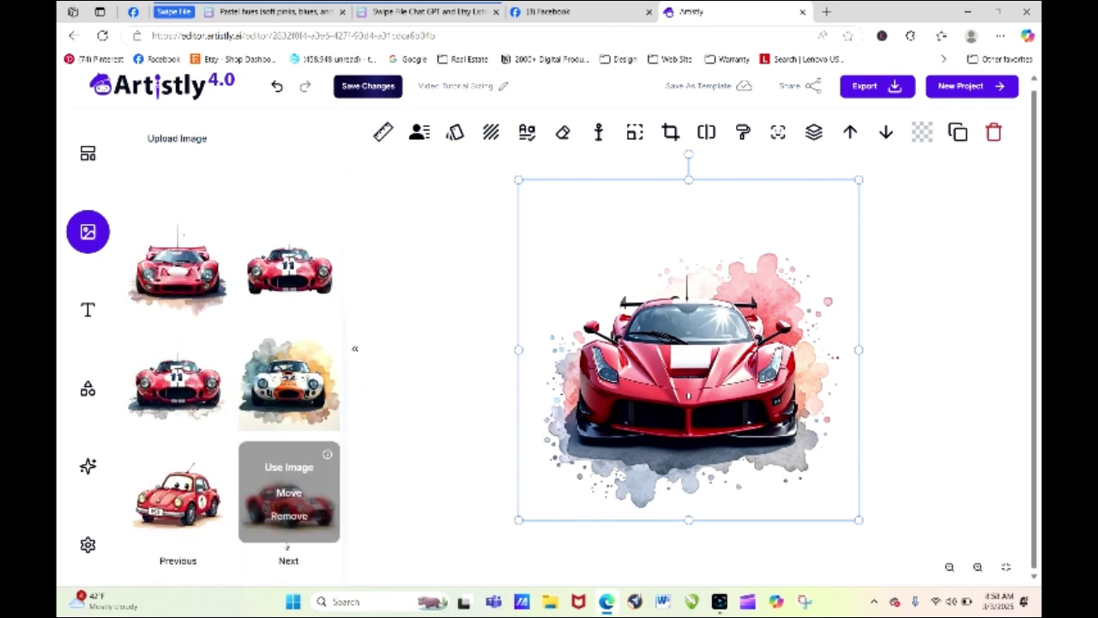
pyautogui.click(190, 554)
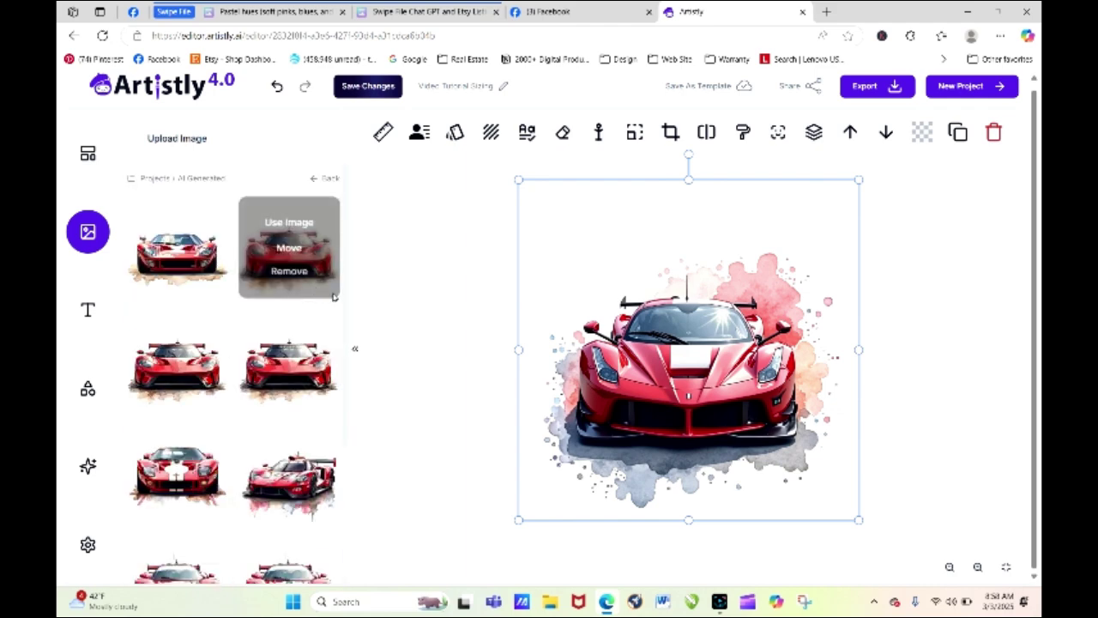
pyautogui.scroll(-5, 338, 308)
pyautogui.click(199, 566)
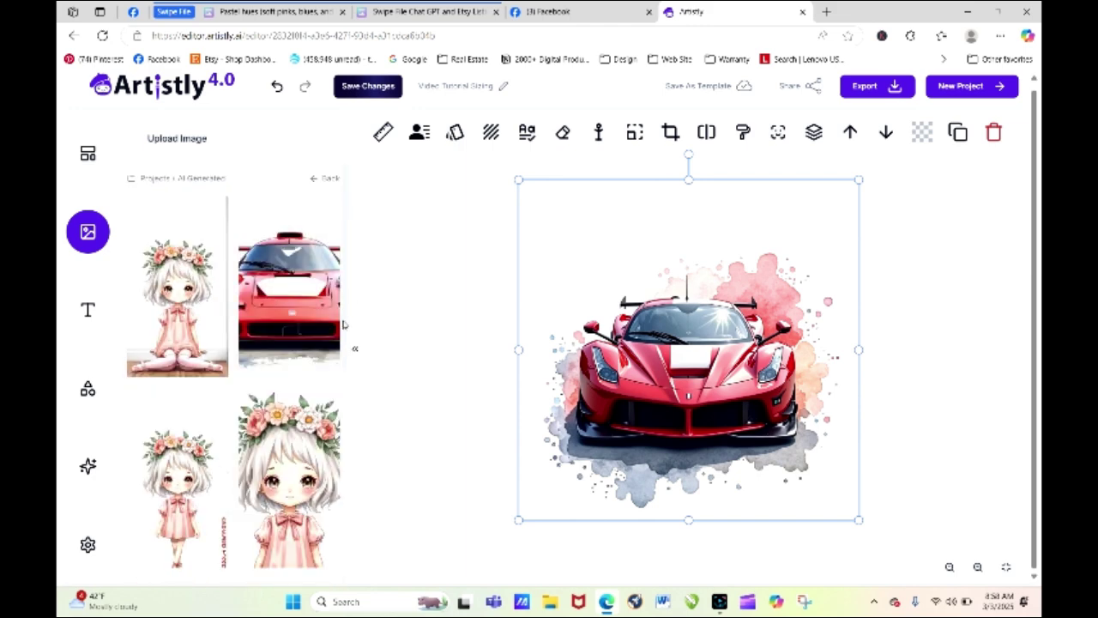
pyautogui.scroll(-10, 342, 325)
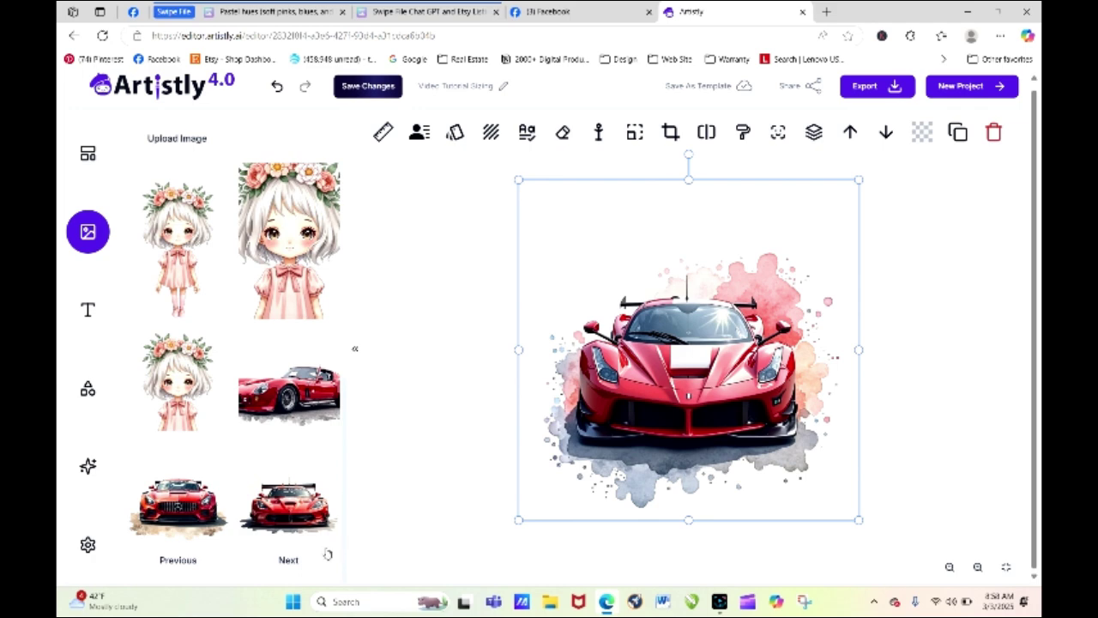
pyautogui.moveTo(176, 367)
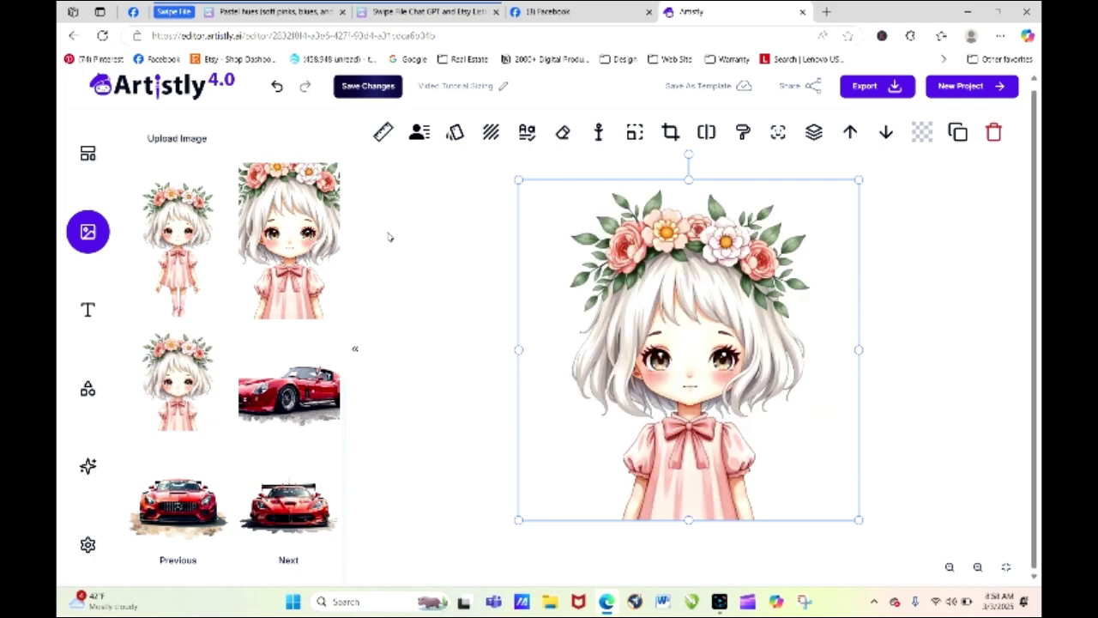
pyautogui.click(383, 385)
# Resize the flower-crown girl to 9:16 without a resize instruction and put the result on the canvas
pyautogui.click(271, 563)
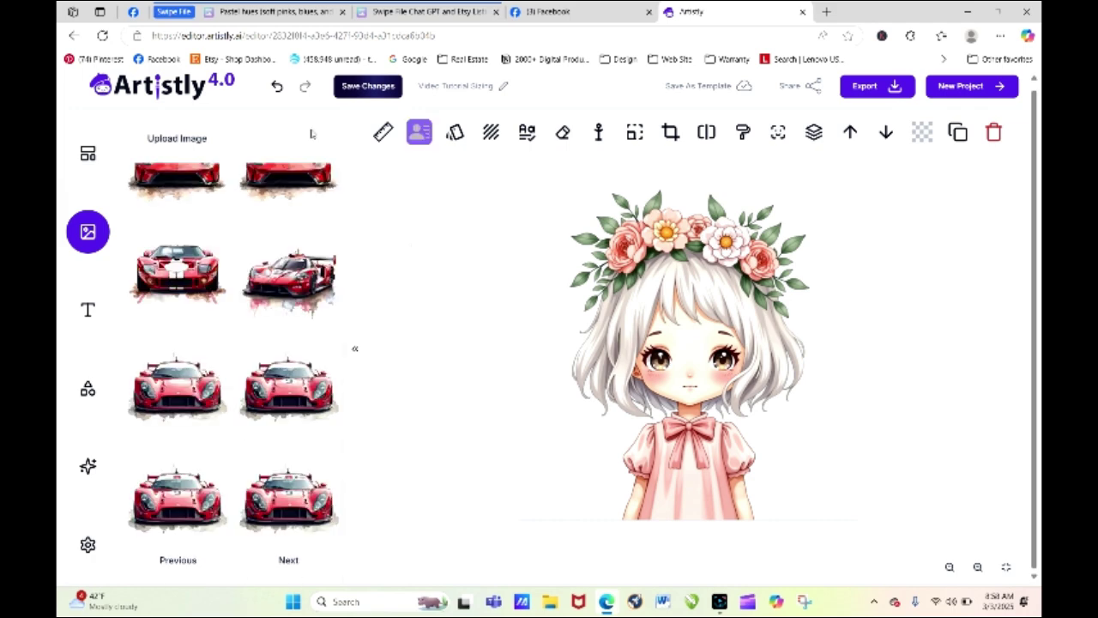
pyautogui.click(88, 465)
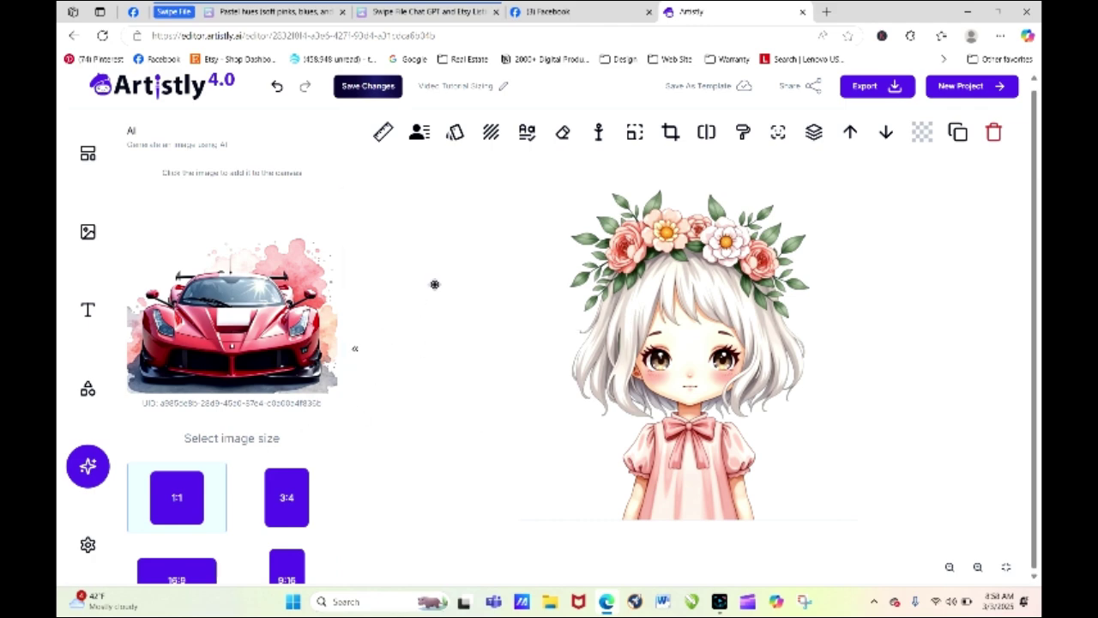
pyautogui.click(635, 133)
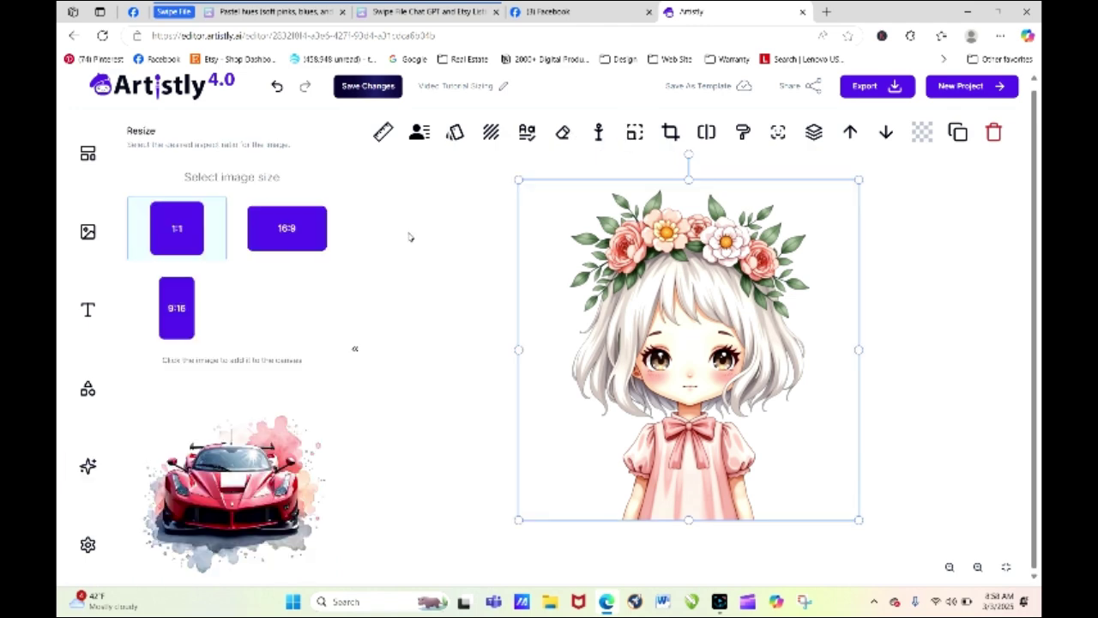
pyautogui.click(175, 316)
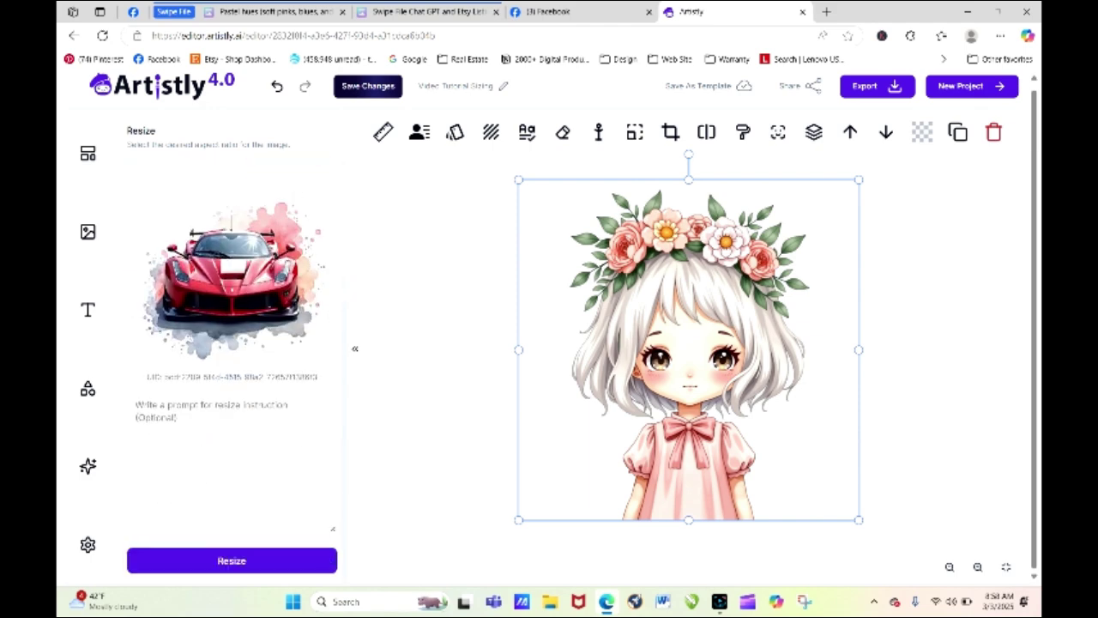
pyautogui.click(247, 568)
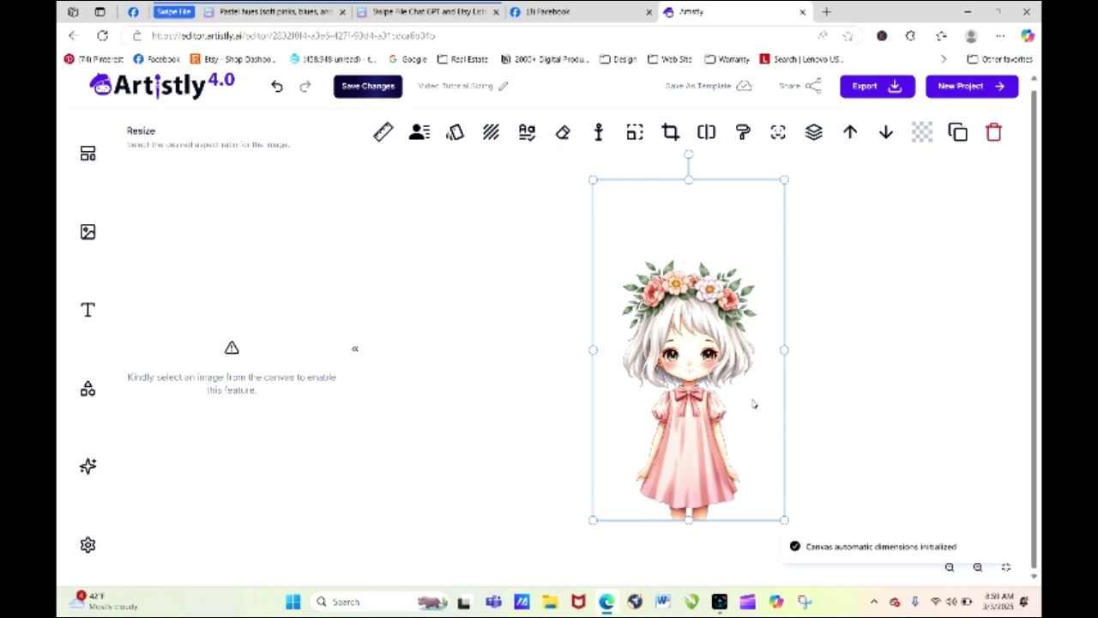
# Shift the 9:16 flower-crown girl slightly and clear her from the canvas
pyautogui.click(700, 452)
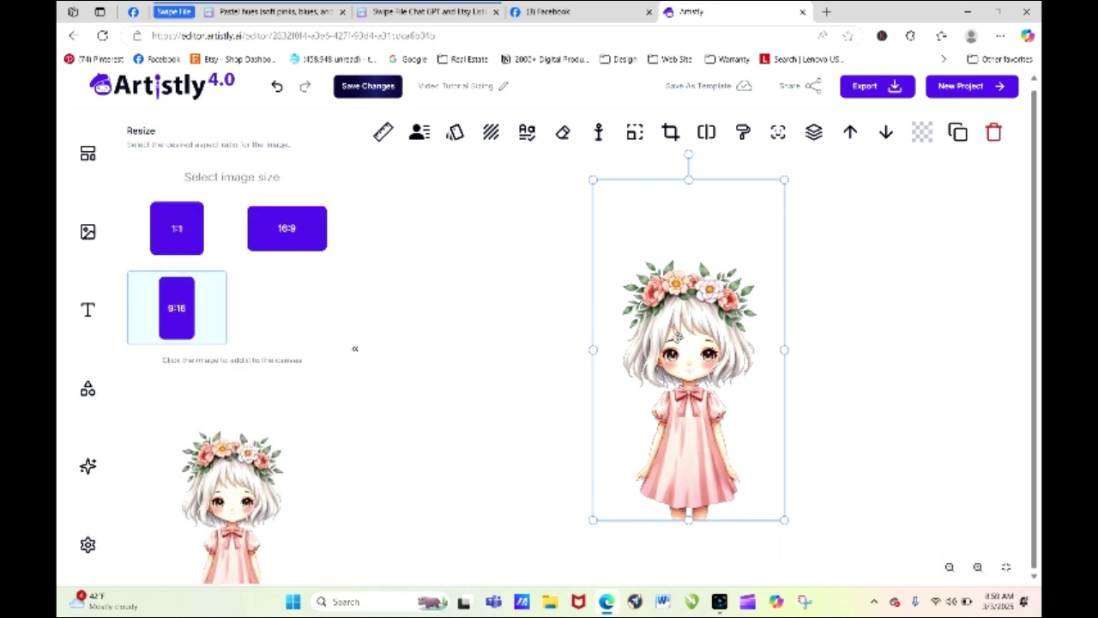
pyautogui.moveTo(677, 337); pyautogui.dragTo(675, 338)
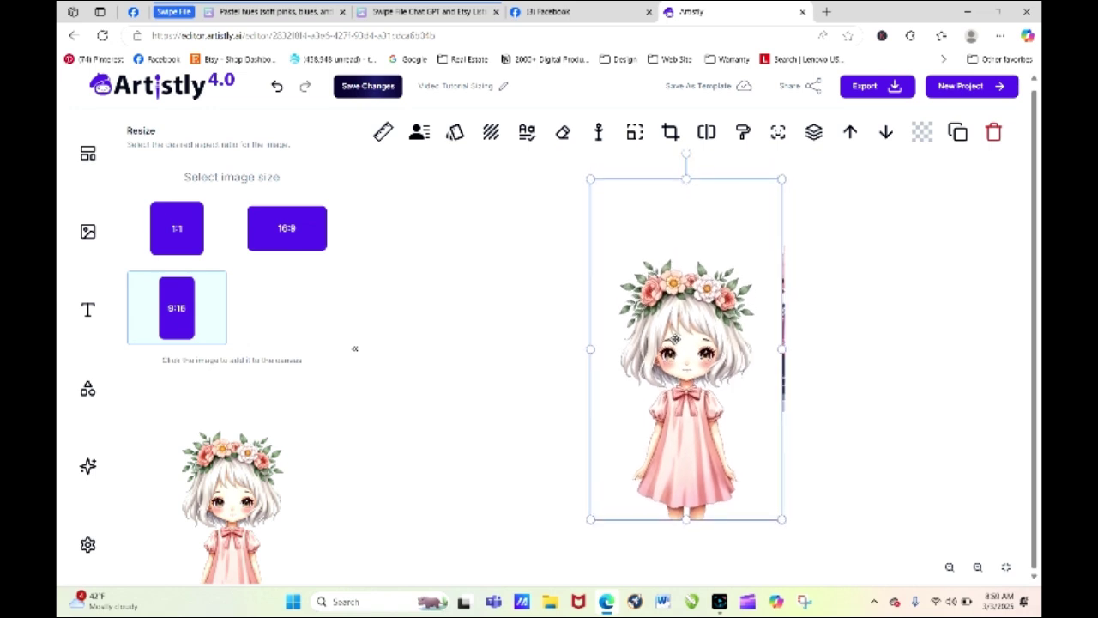
pyautogui.click(451, 395)
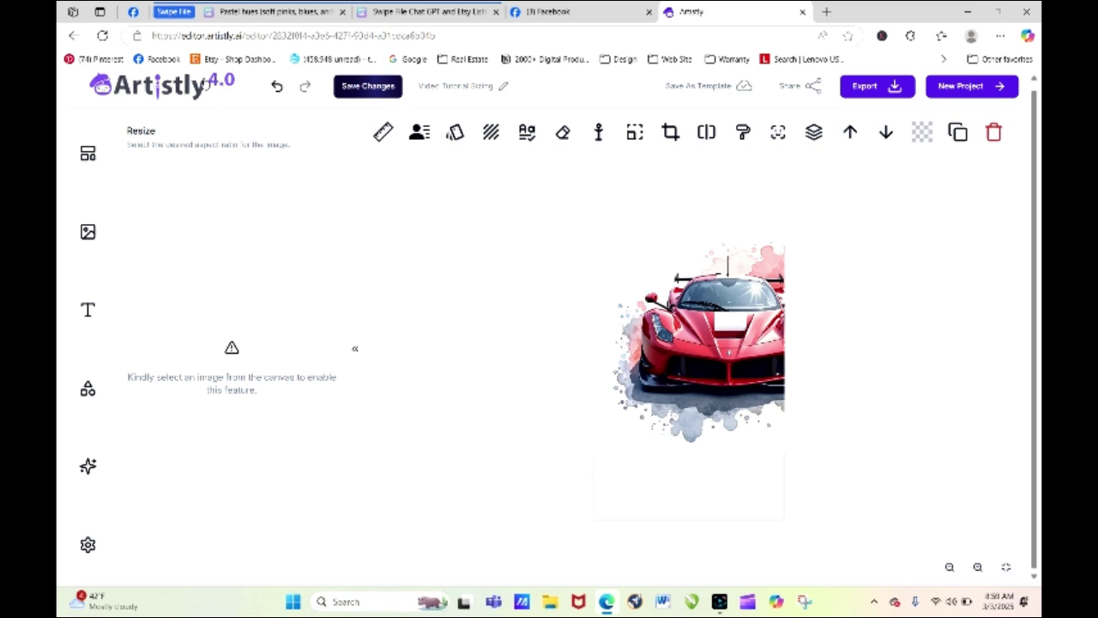
# Leave the project for the dashboard, choose the Fast AI Image Designer, and open the personal designs
pyautogui.click(167, 86)
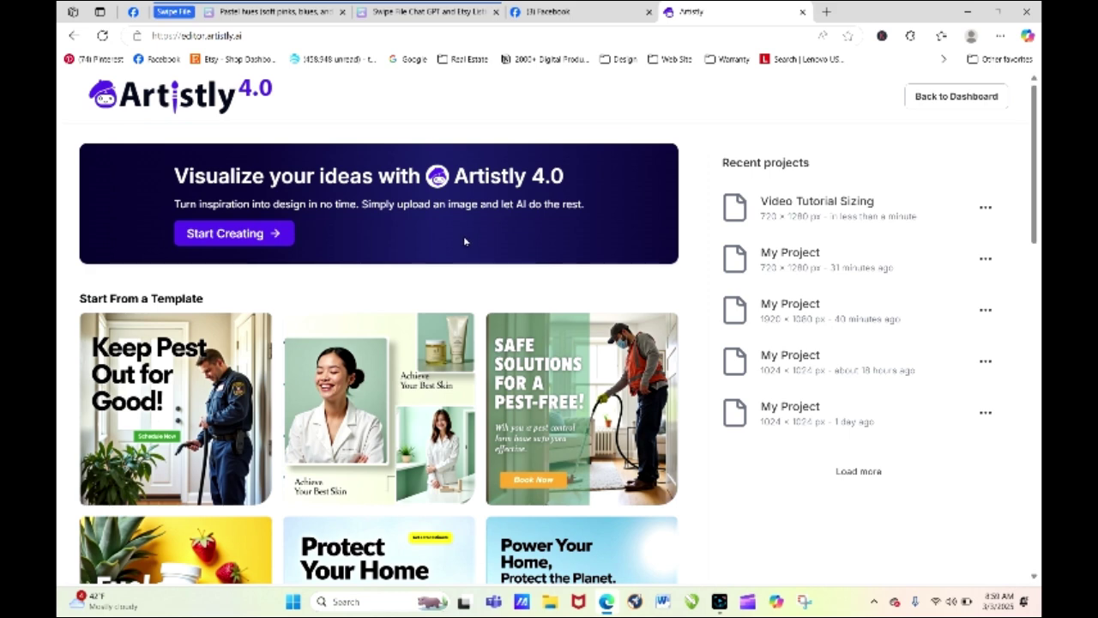
pyautogui.click(937, 103)
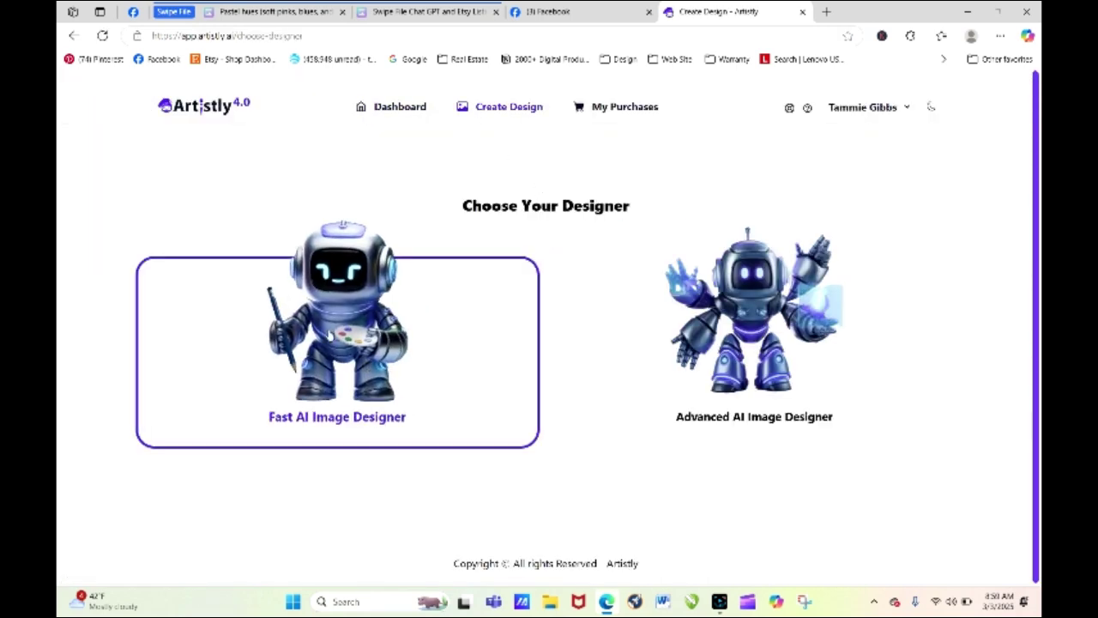
pyautogui.click(329, 337)
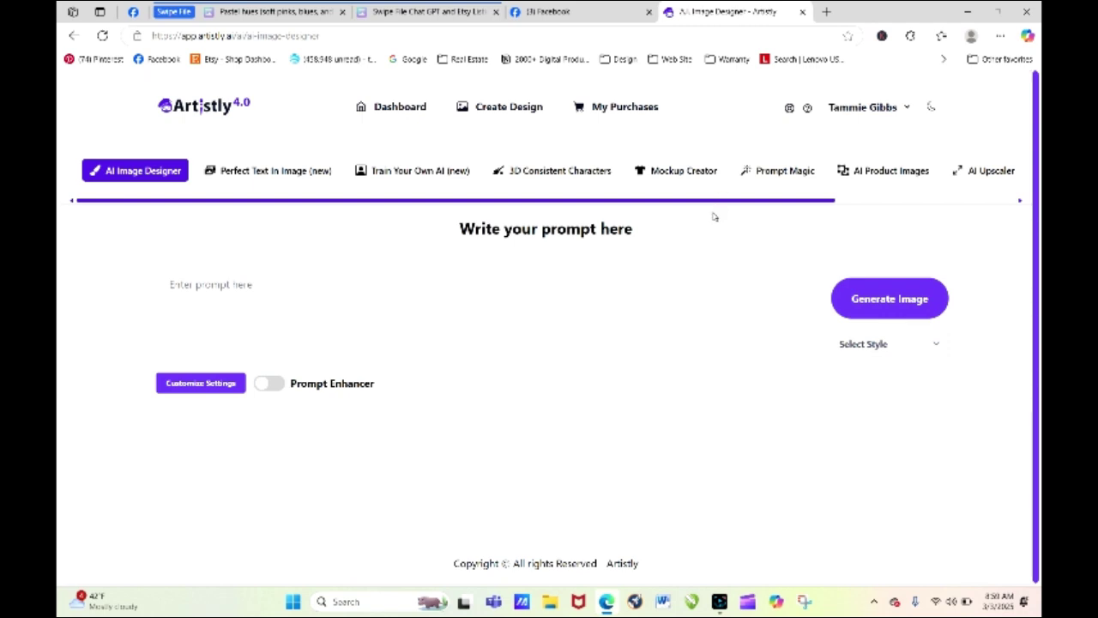
pyautogui.moveTo(716, 203); pyautogui.dragTo(896, 202)
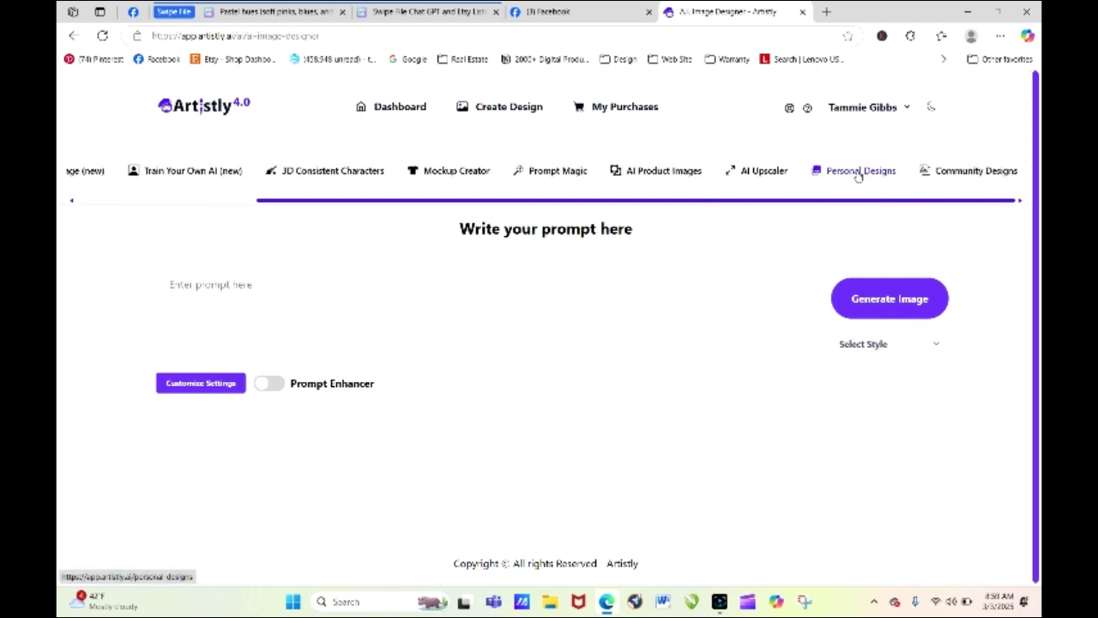
pyautogui.click(865, 204)
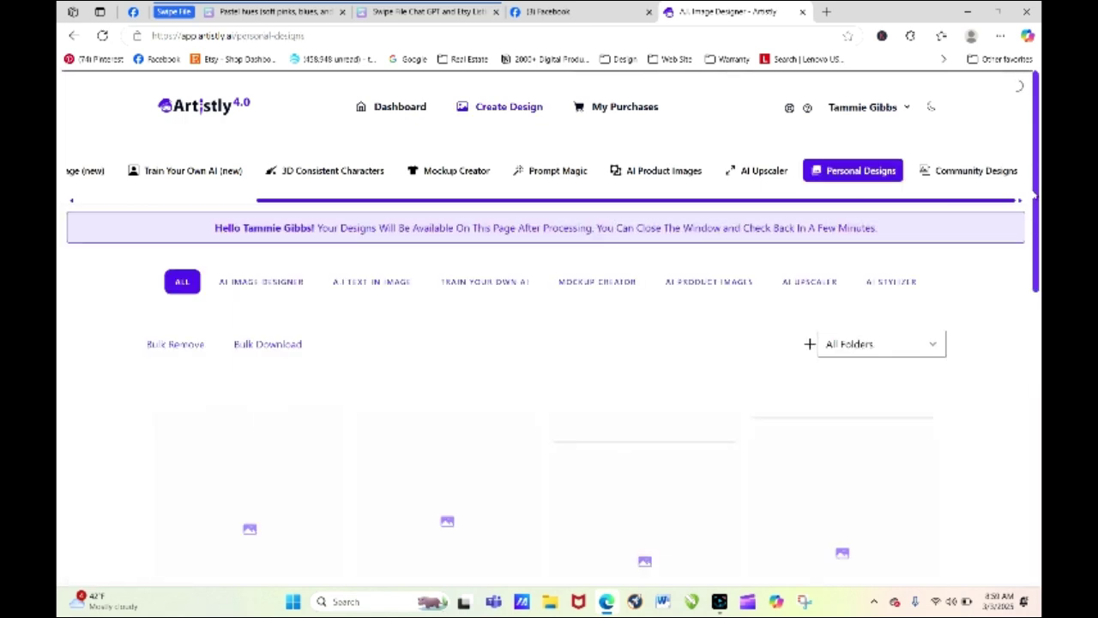
# Find the tall beige floral design with cream and deep-pink blooms in the personal designs and download it
pyautogui.moveTo(1033, 197); pyautogui.dragTo(1038, 490)
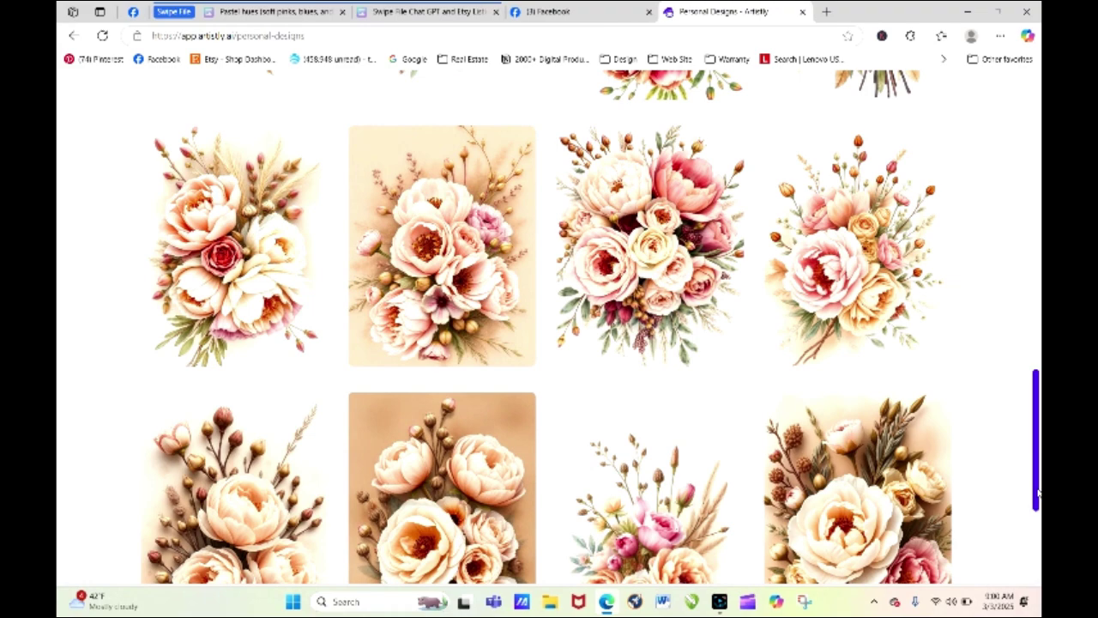
pyautogui.moveTo(697, 256)
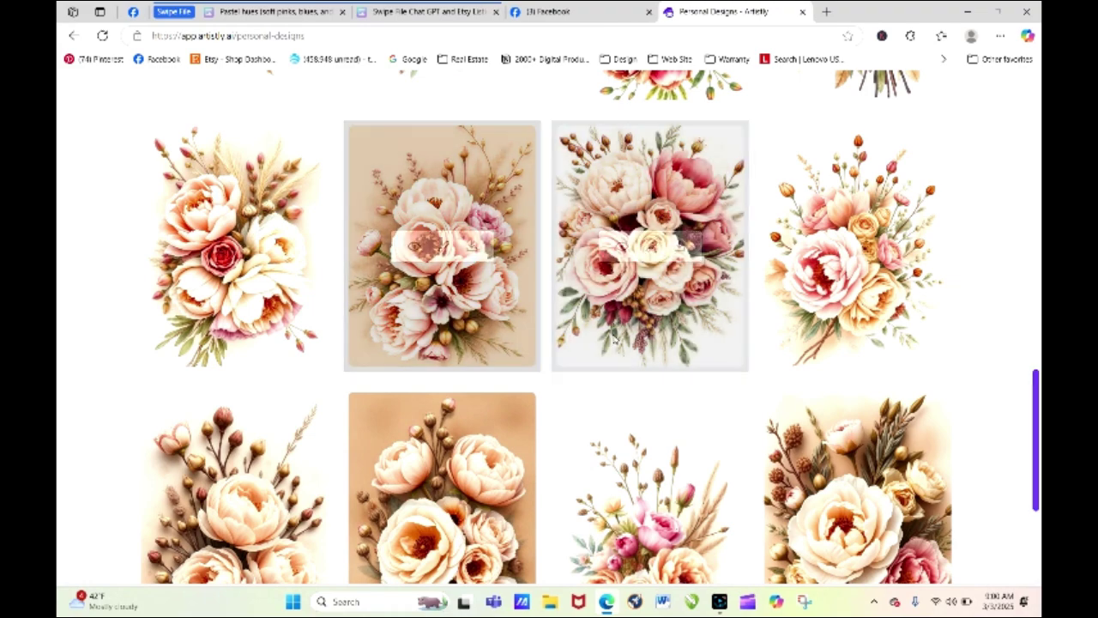
pyautogui.moveTo(1035, 416); pyautogui.dragTo(1035, 489)
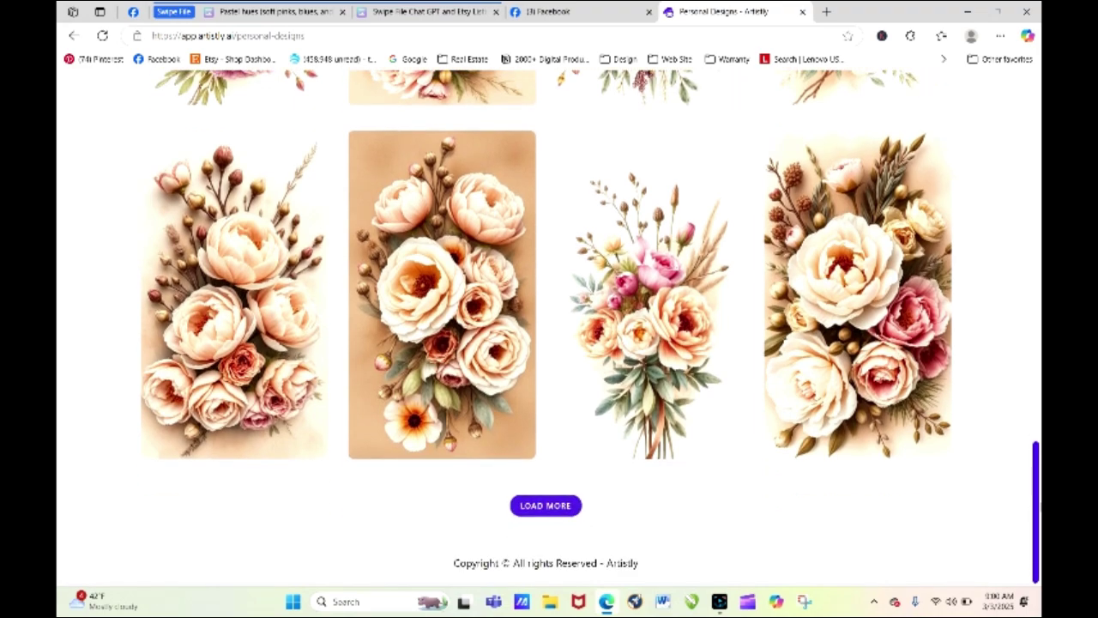
pyautogui.moveTo(858, 269)
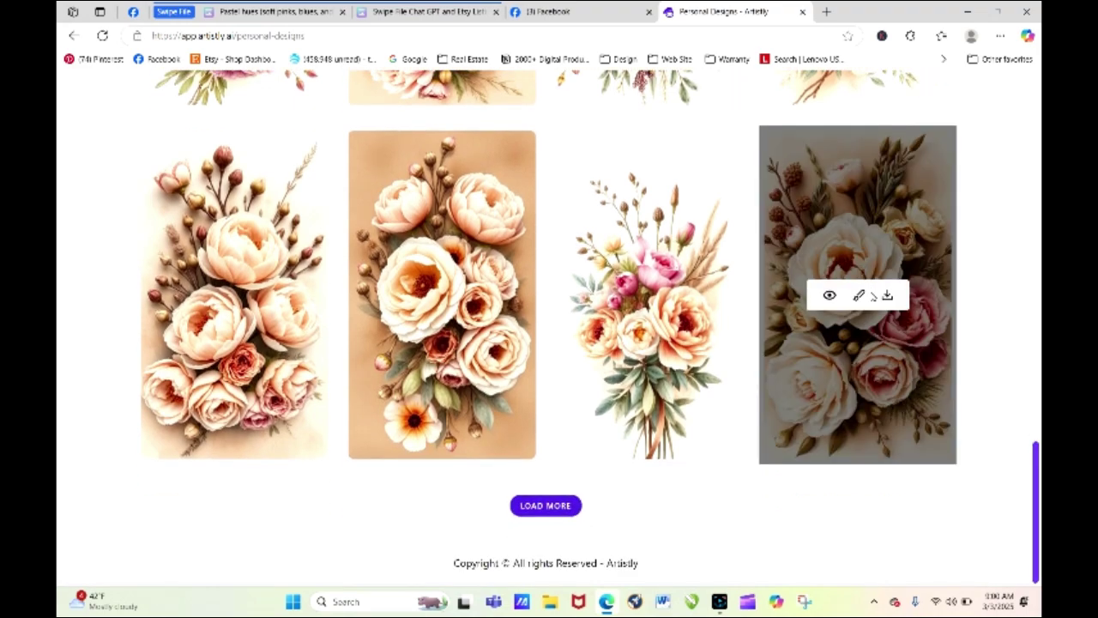
pyautogui.click(887, 295)
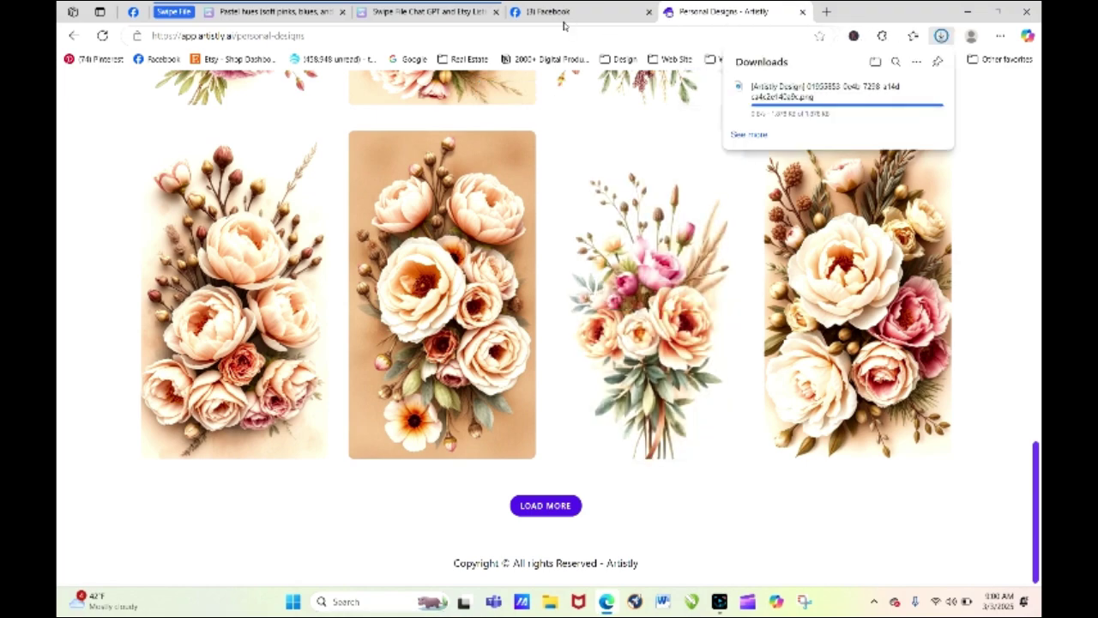
# Switch to the Advanced AI Image Designer and create a Square (1080×1080) project named My Project
pyautogui.moveTo(1030, 460); pyautogui.dragTo(1031, 90)
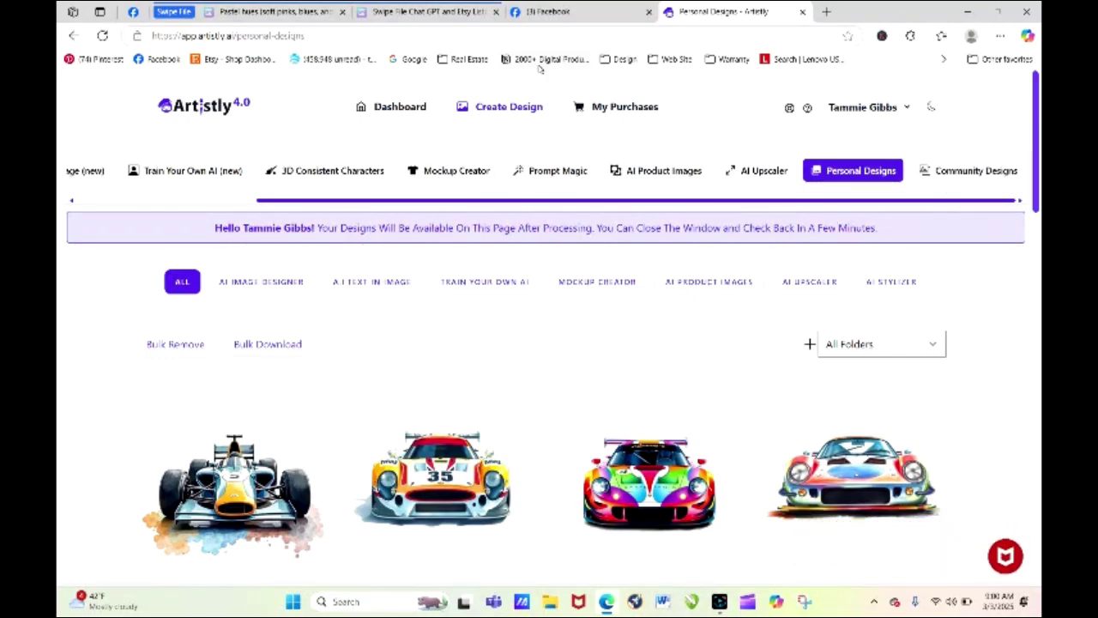
pyautogui.click(520, 105)
pyautogui.click(693, 366)
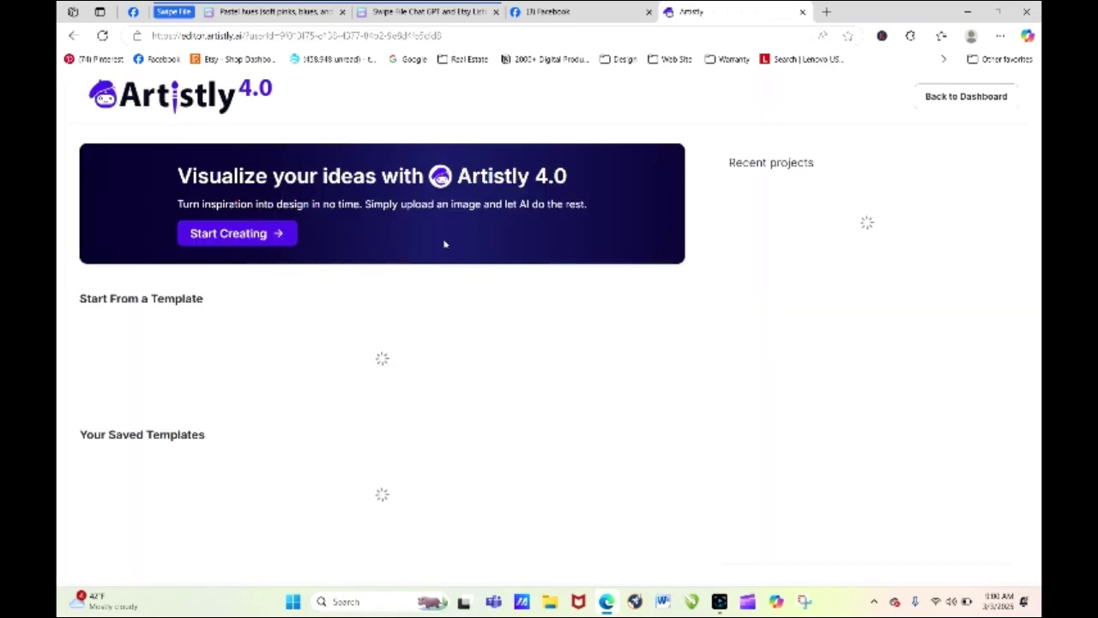
pyautogui.click(245, 238)
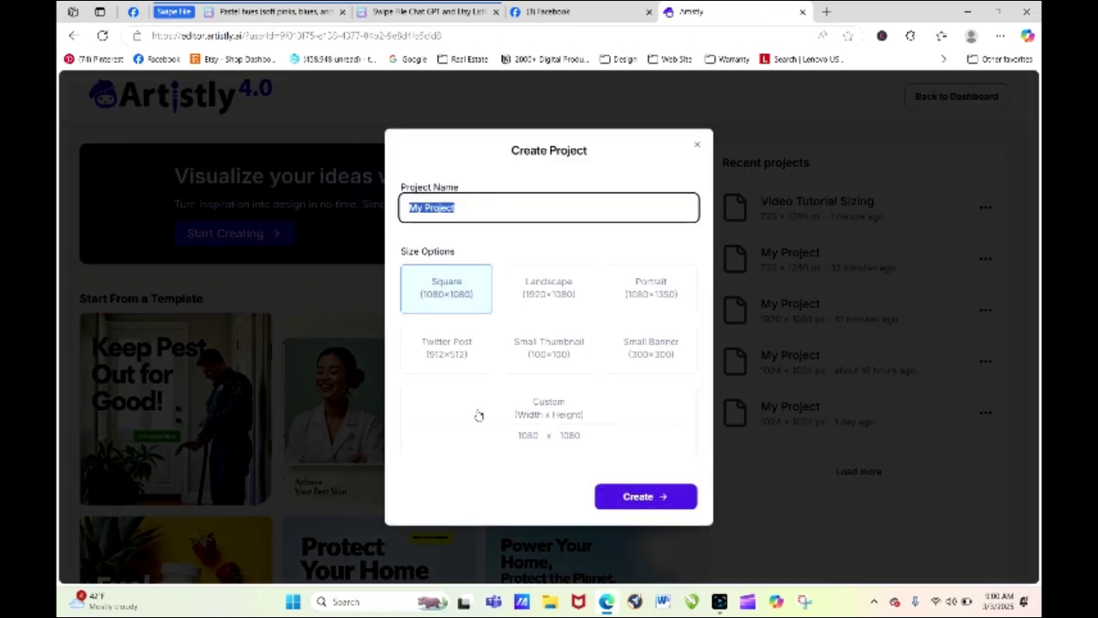
pyautogui.click(625, 498)
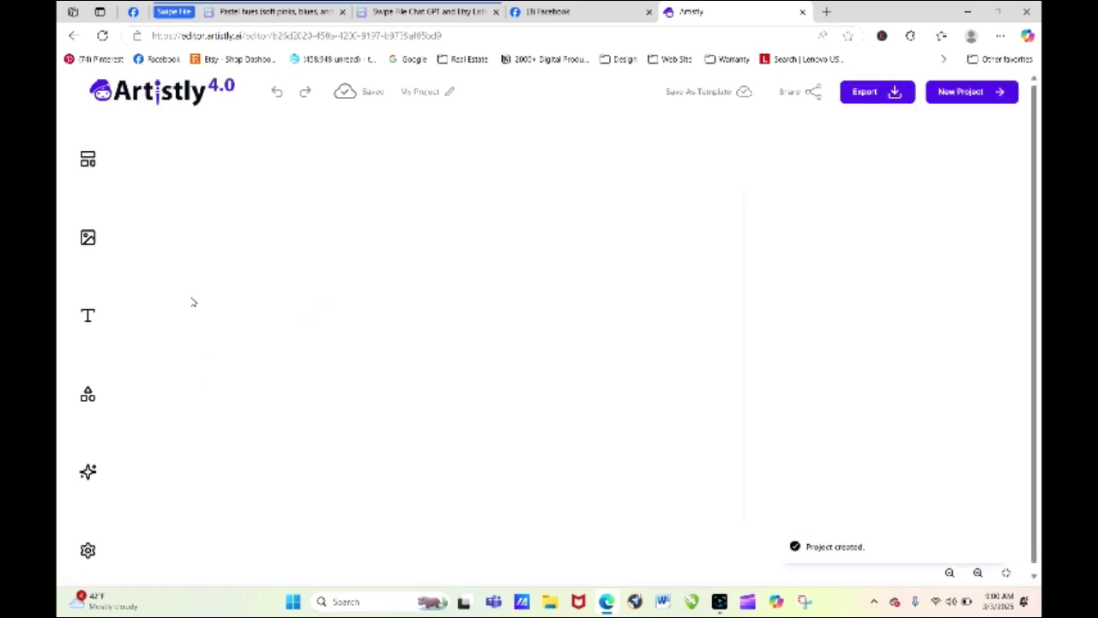
# Upload the downloaded floral design from the Downloads folder to the media library and place it on the canvas
pyautogui.click(90, 240)
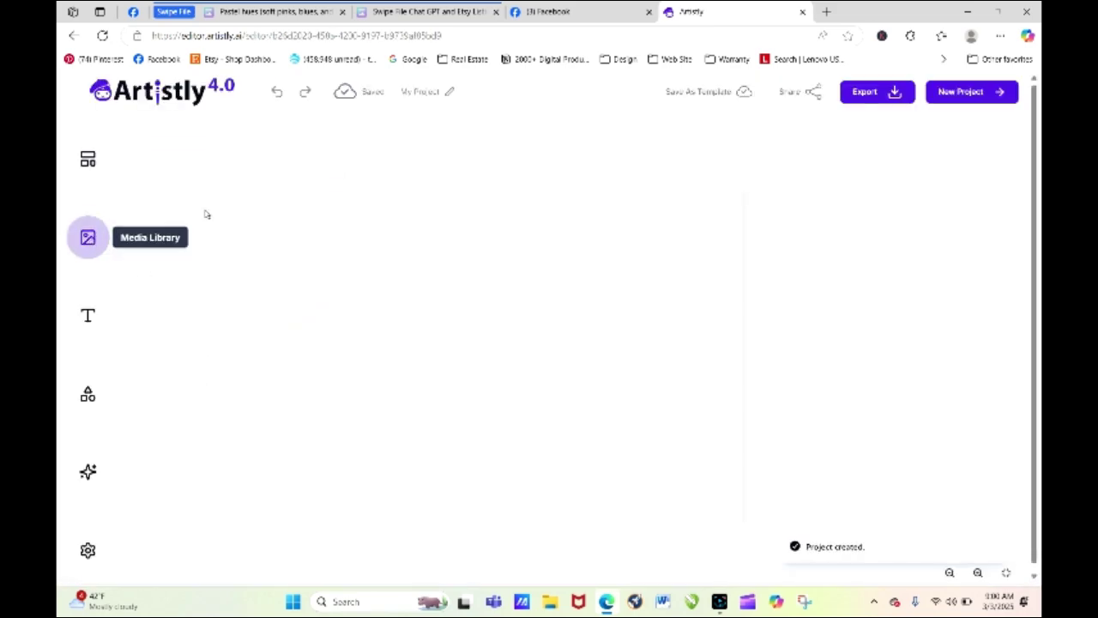
pyautogui.click(315, 190)
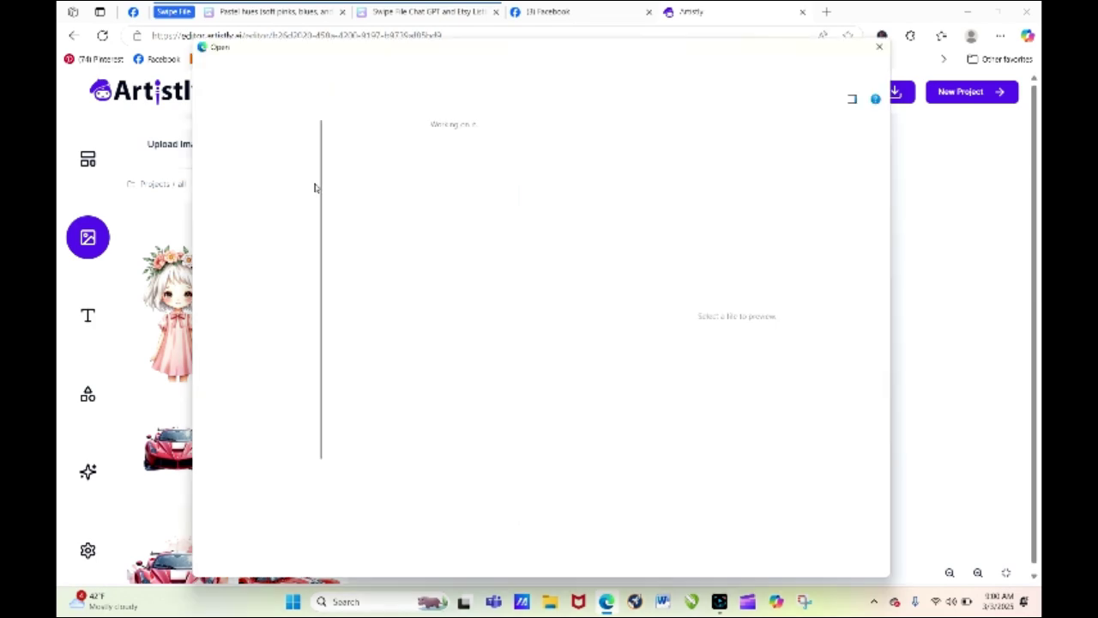
pyautogui.click(370, 175)
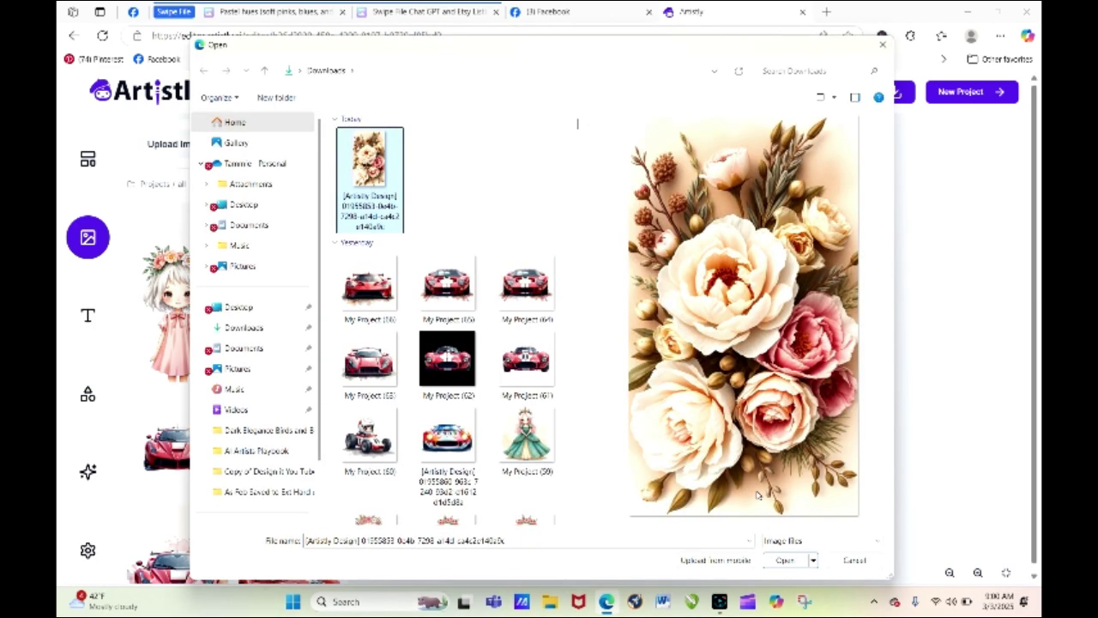
pyautogui.click(785, 559)
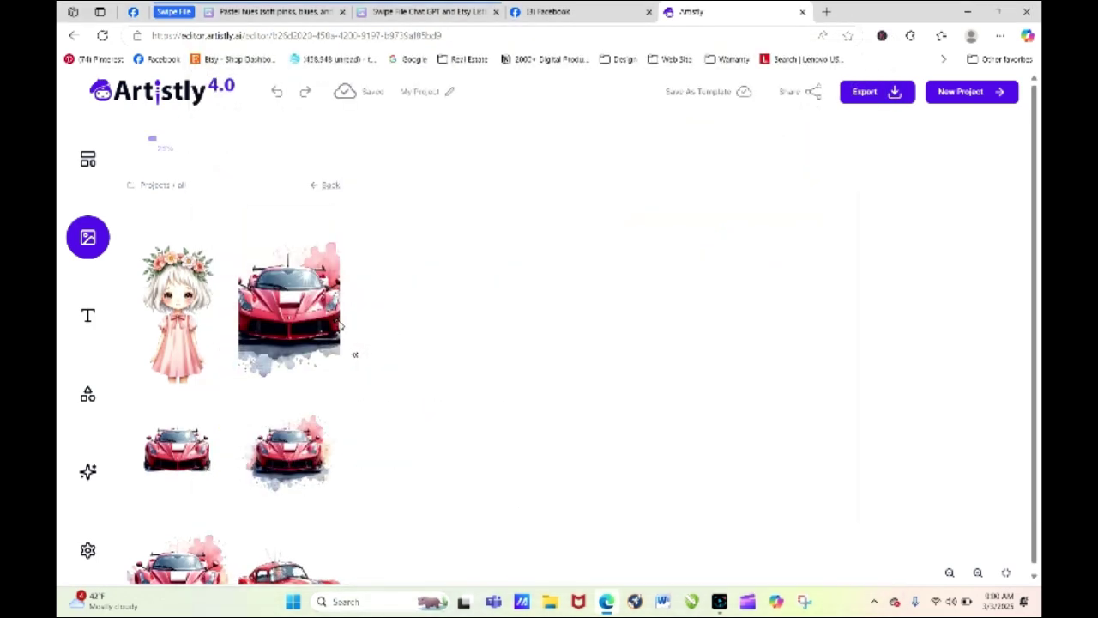
pyautogui.moveTo(224, 311)
pyautogui.click(183, 269)
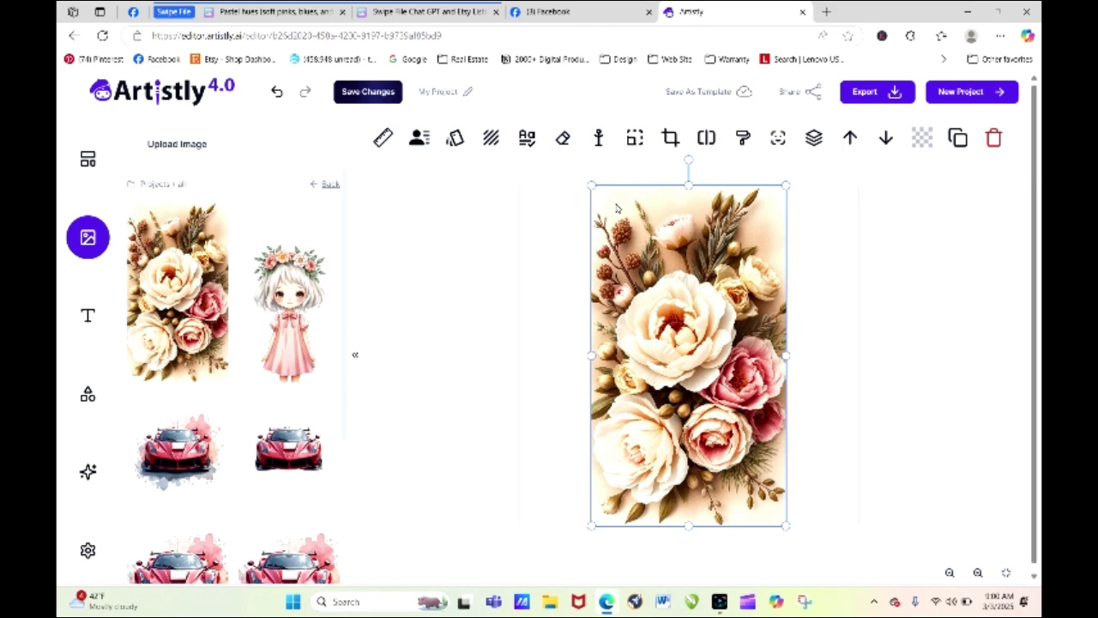
# AI-resize the floral image to 9:16 and put the resized version on the canvas
pyautogui.click(636, 139)
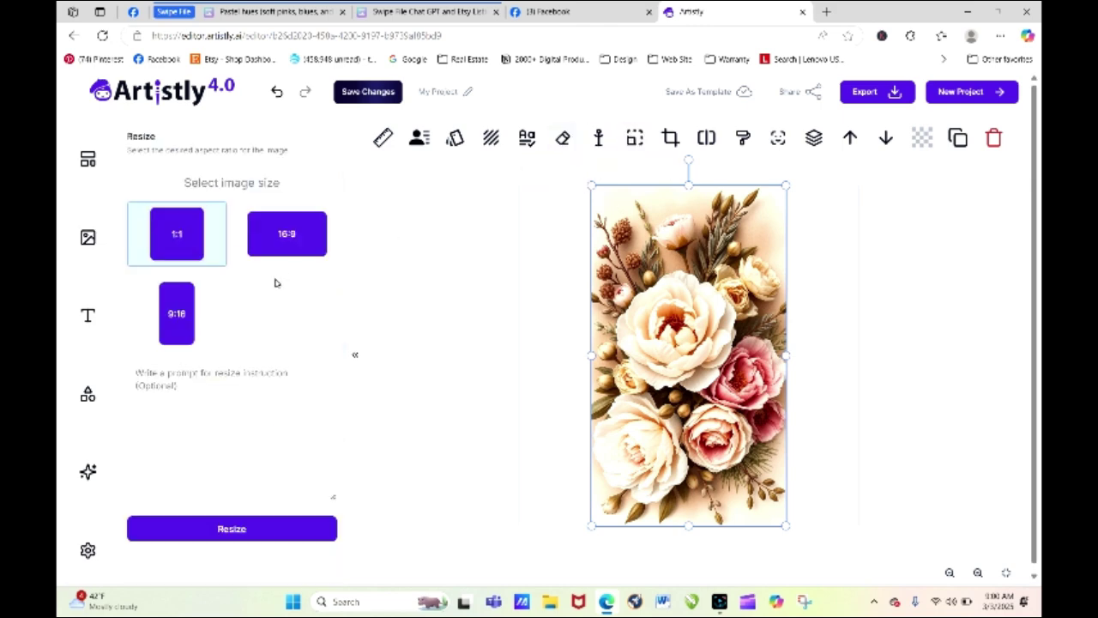
pyautogui.click(176, 313)
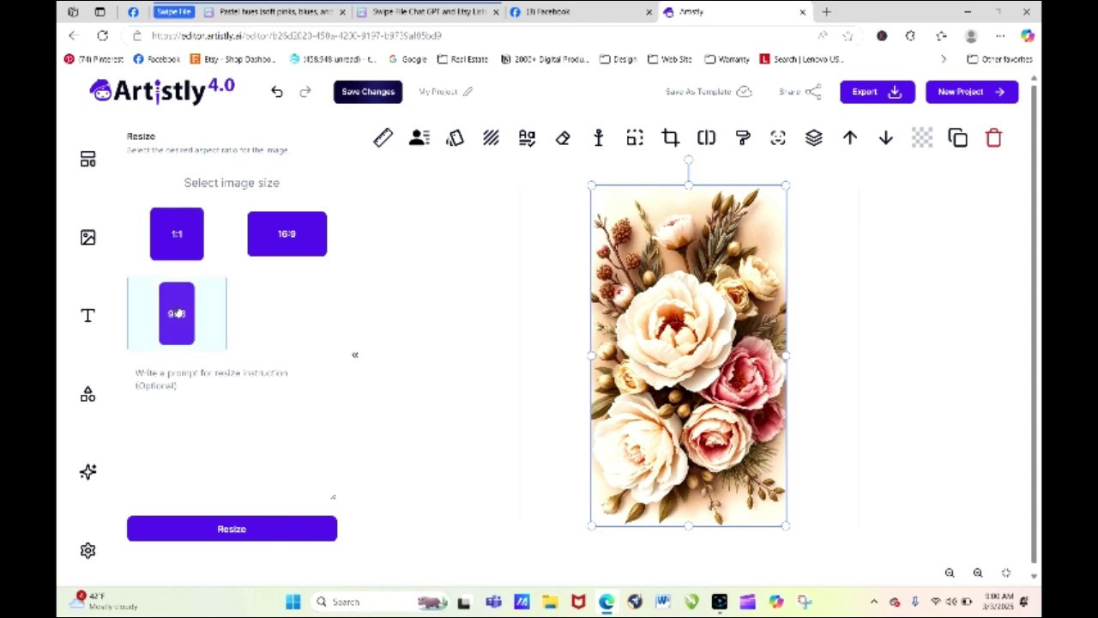
pyautogui.click(241, 530)
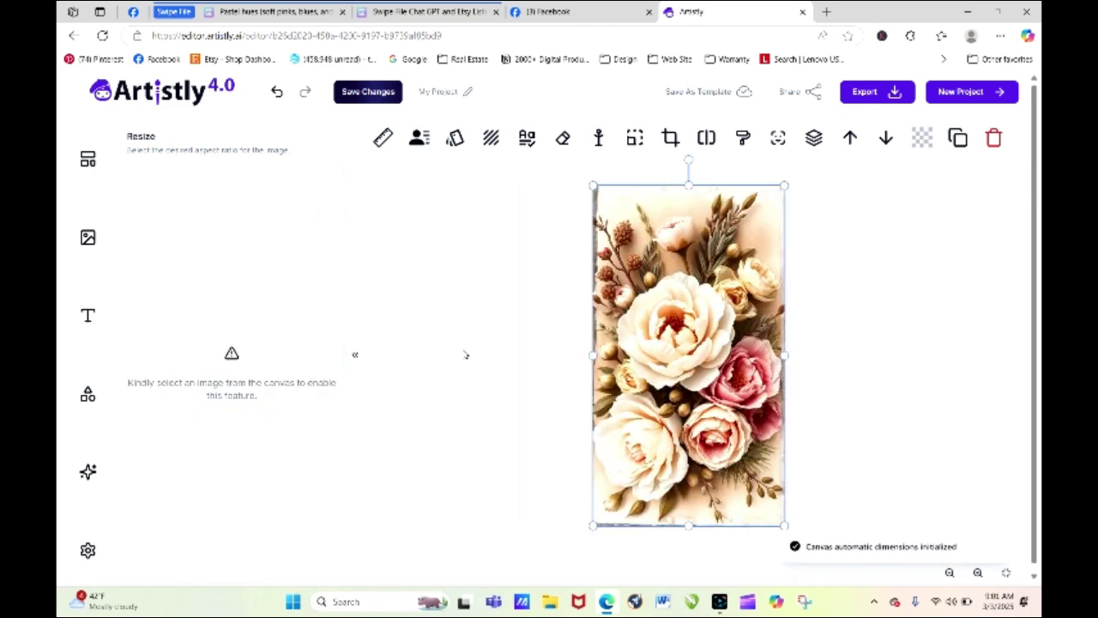
pyautogui.click(657, 295)
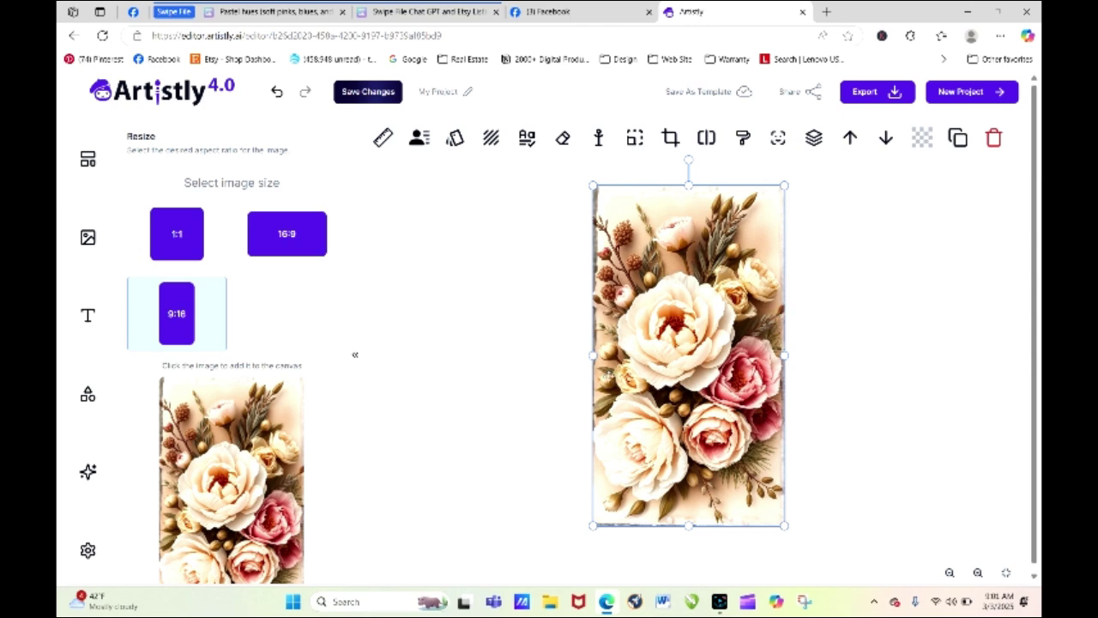
# AI-resize the floral image to 16:9 and put the widened version on the canvas
pyautogui.click(286, 244)
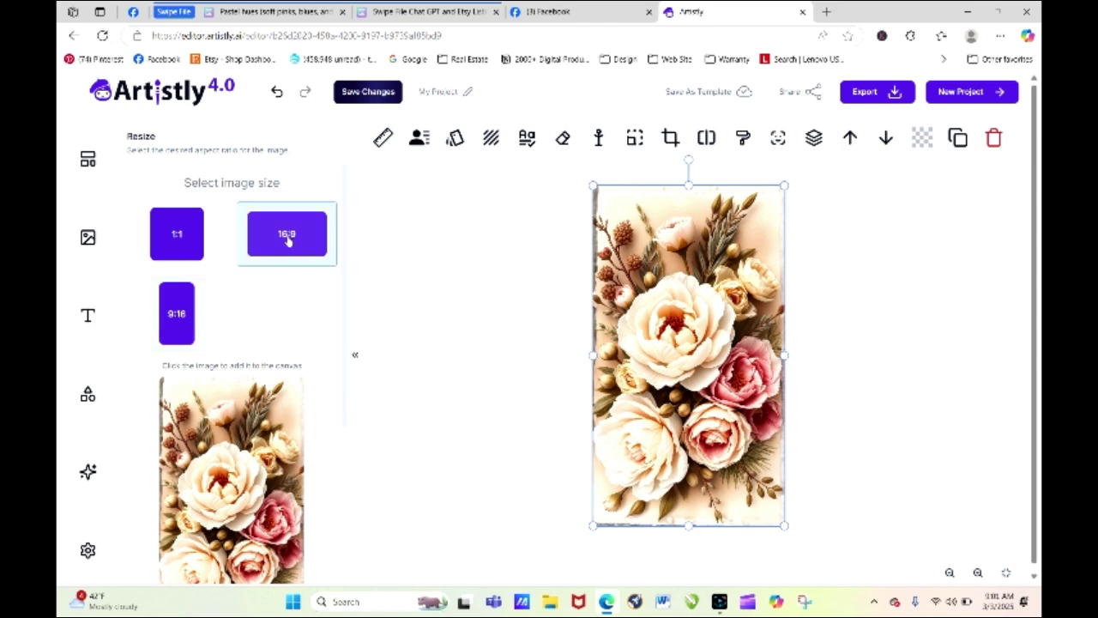
pyautogui.moveTo(343, 277); pyautogui.dragTo(292, 564)
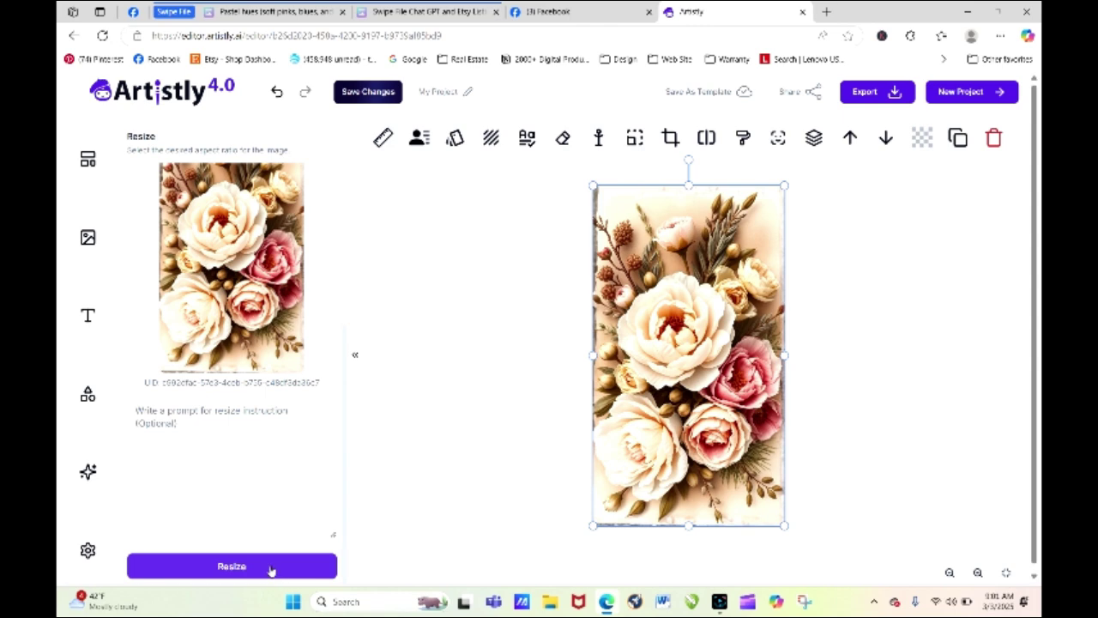
pyautogui.click(269, 566)
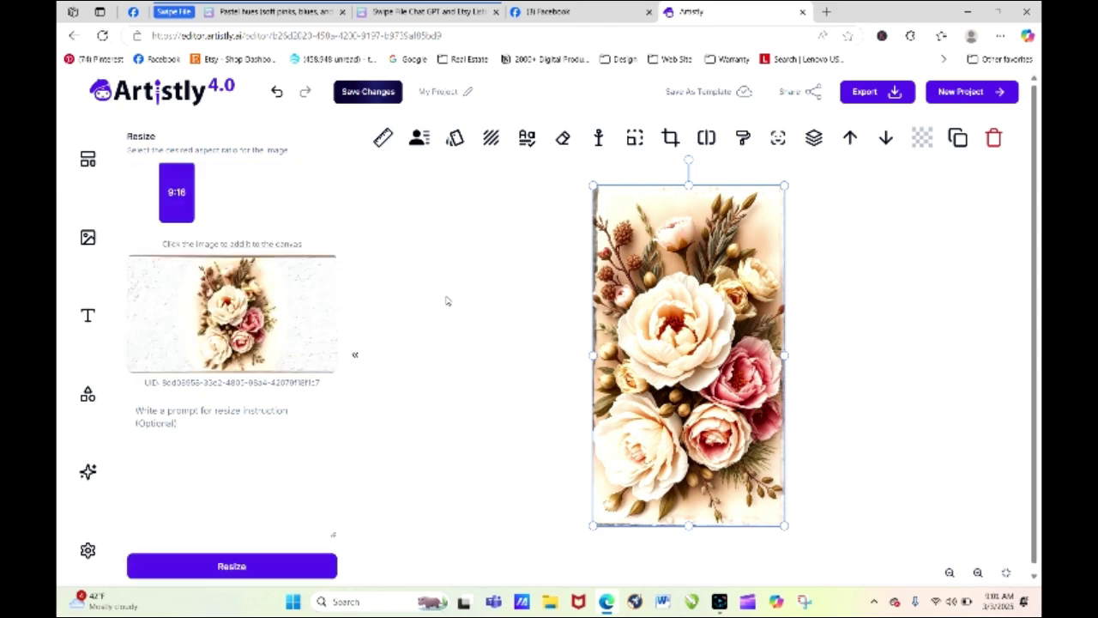
pyautogui.click(232, 313)
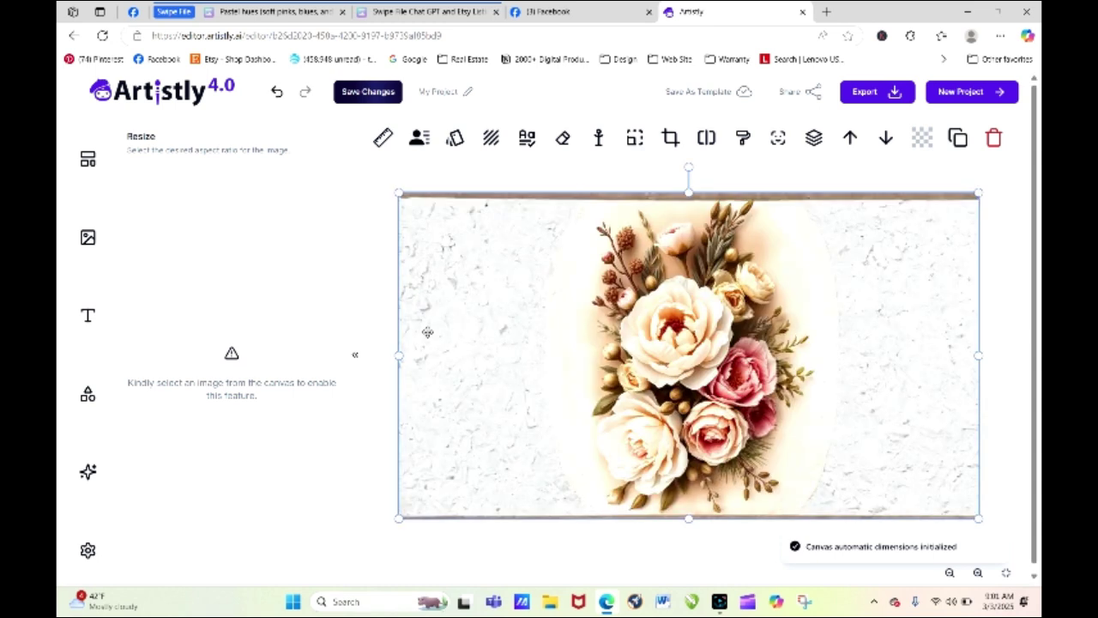
pyautogui.click(427, 332)
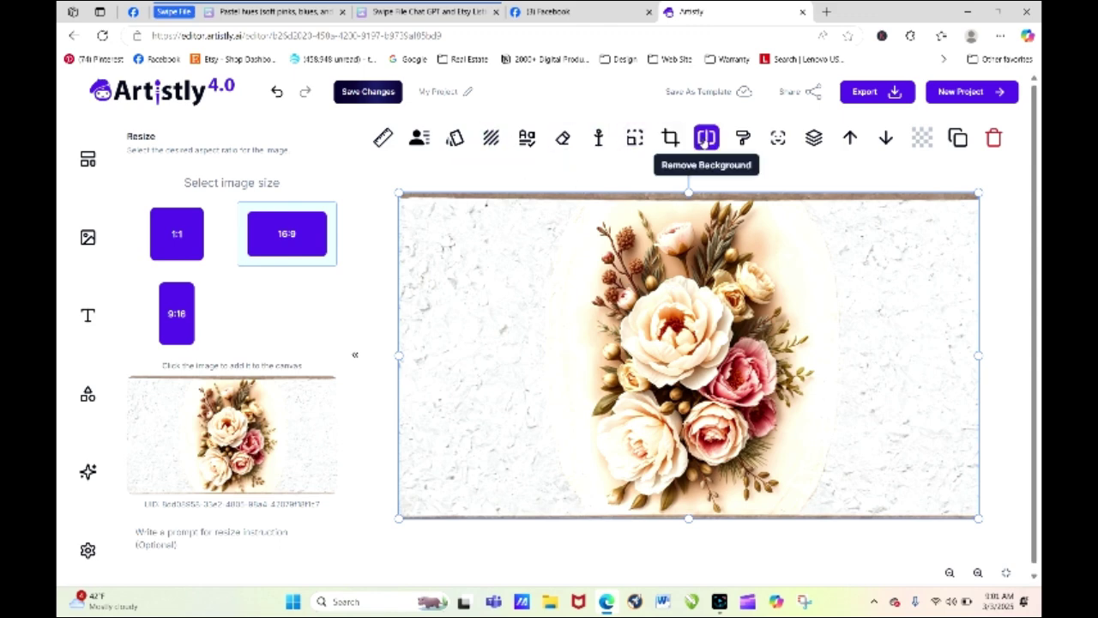
# Remove the 16:9 floral image's background with the cutout applied to the canvas, and delete it
pyautogui.click(706, 137)
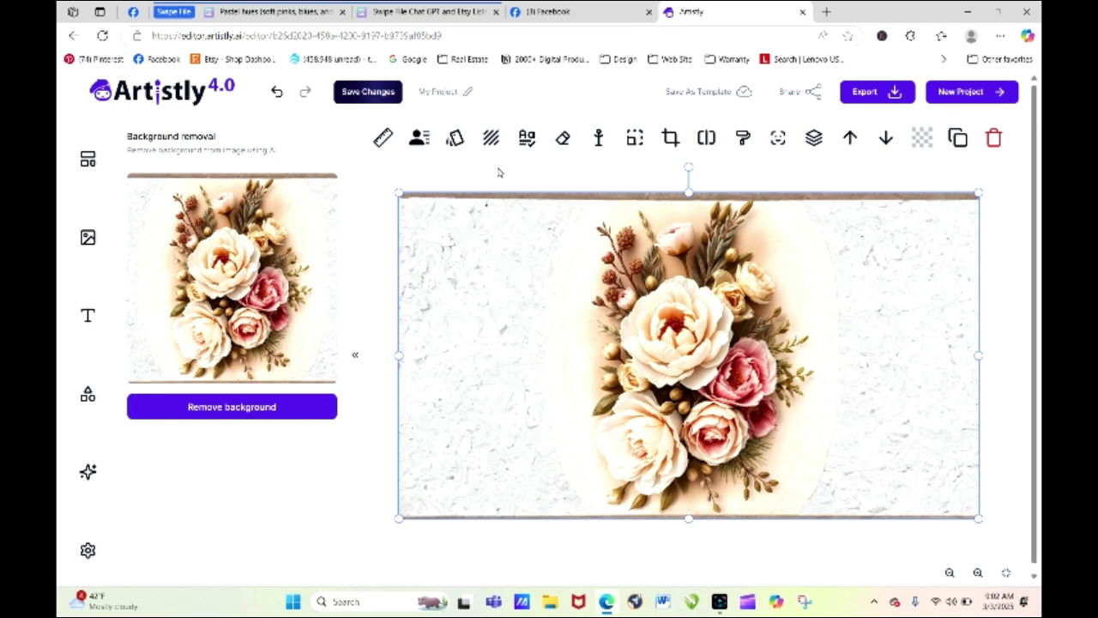
pyautogui.click(276, 409)
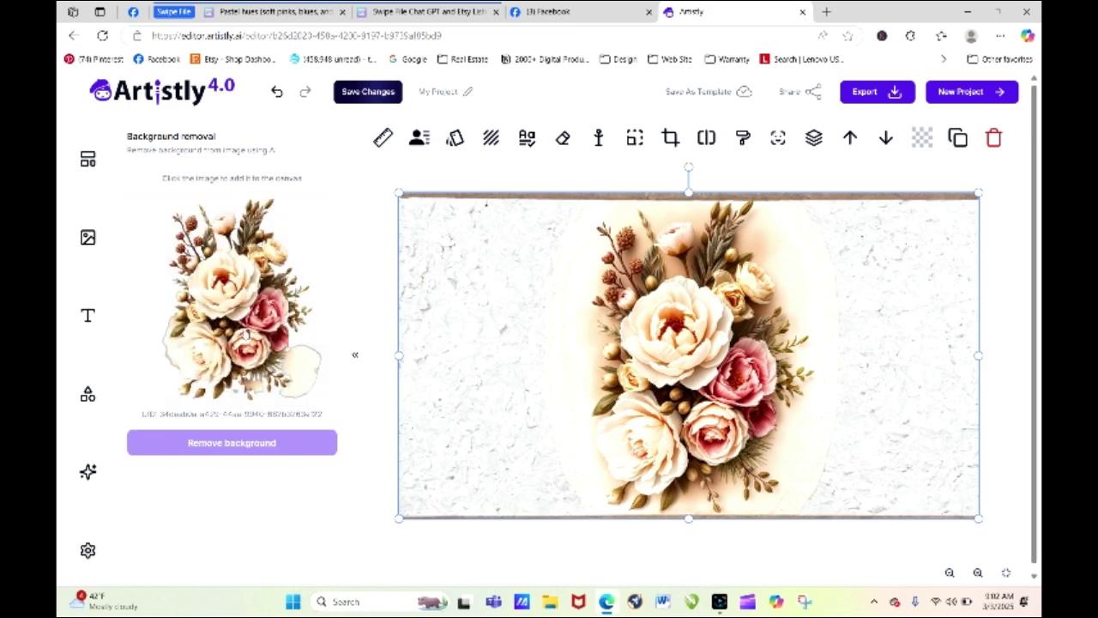
pyautogui.click(265, 313)
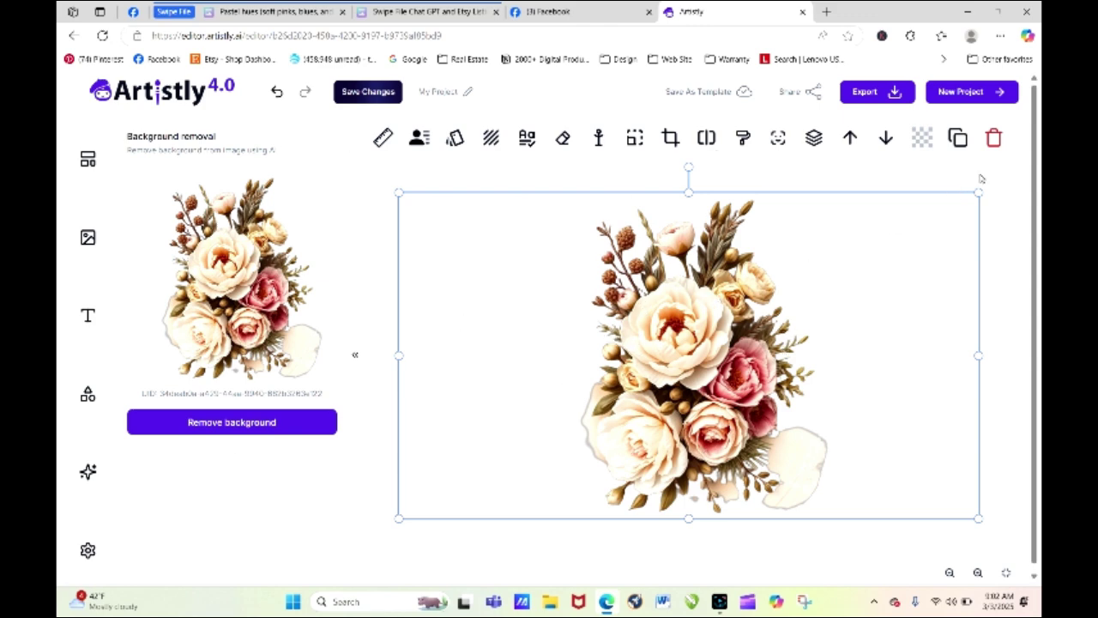
pyautogui.click(993, 140)
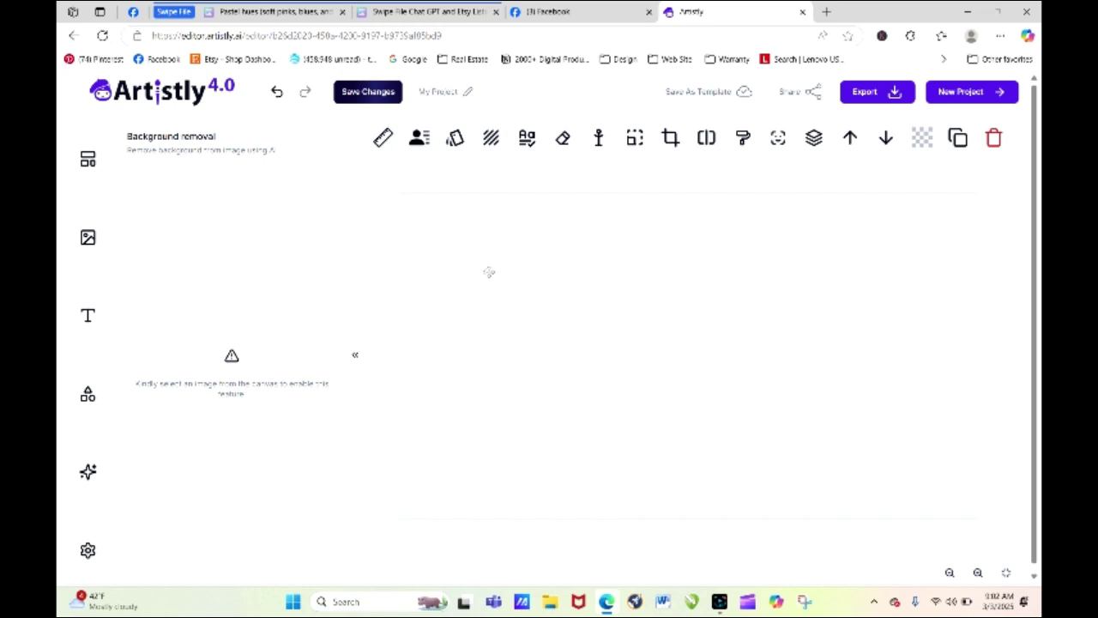
# View the image prompt of the tall red race car with watercolor splashes in the media library
pyautogui.click(88, 236)
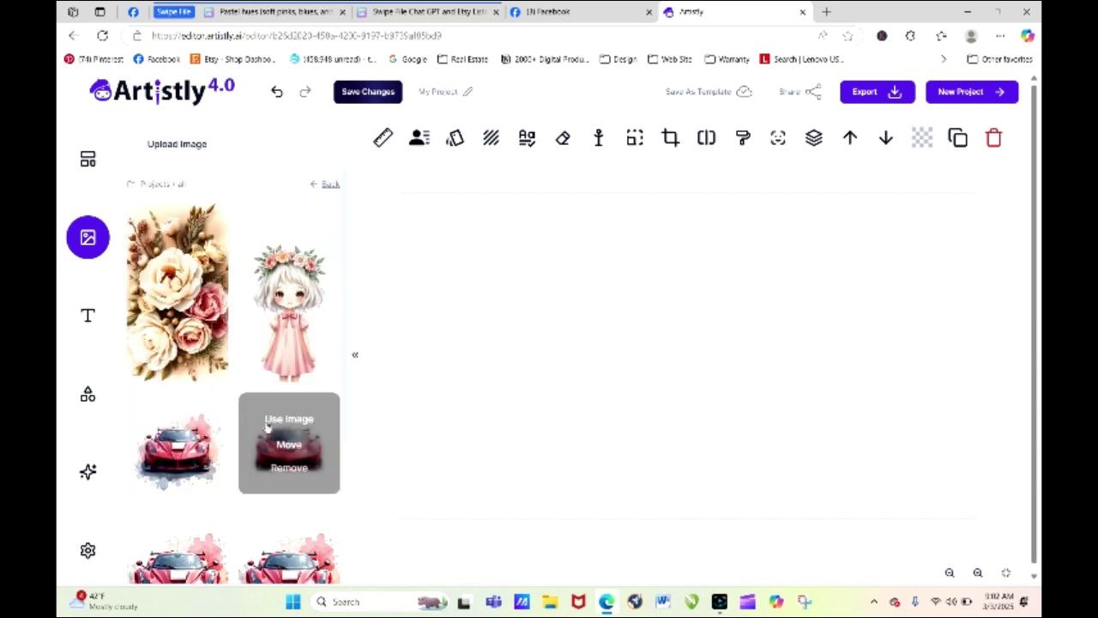
pyautogui.scroll(-2, 351, 445)
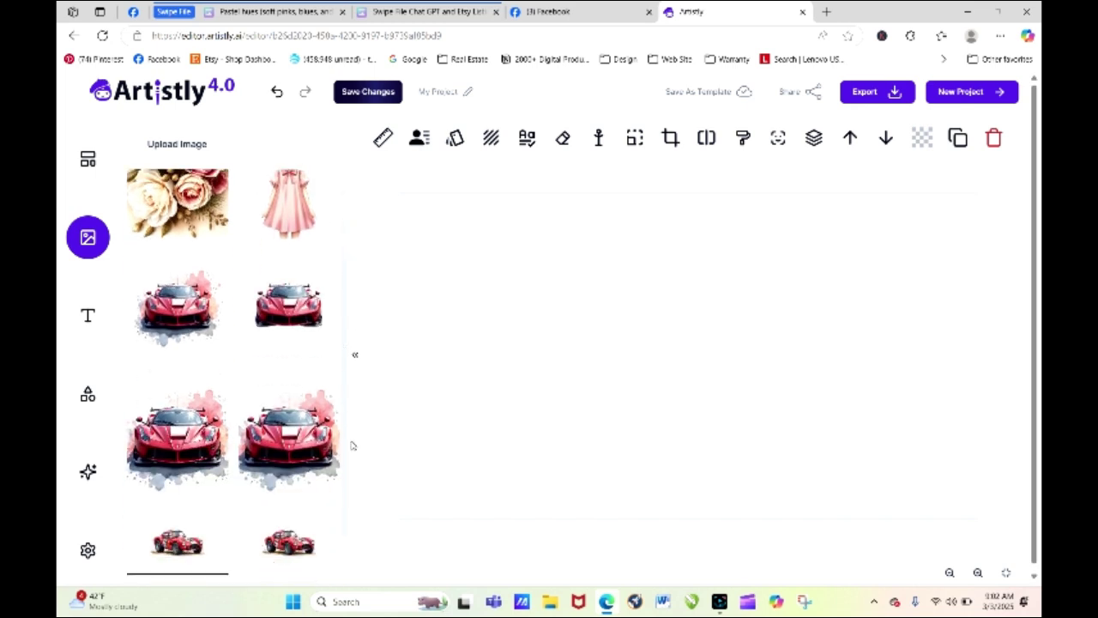
pyautogui.scroll(-2, 351, 445)
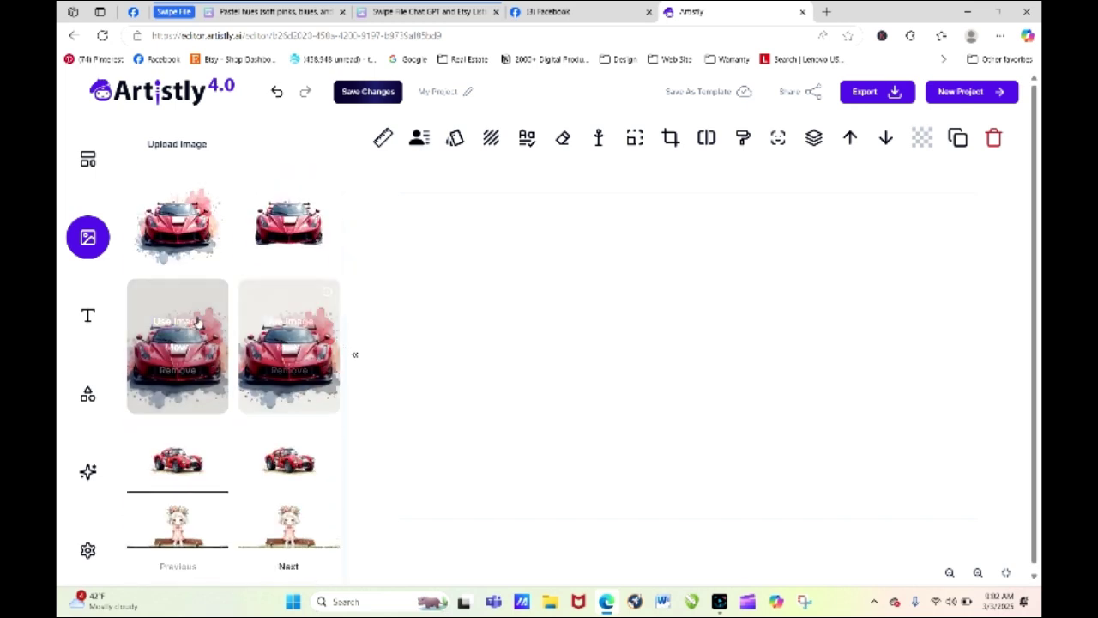
pyautogui.click(327, 294)
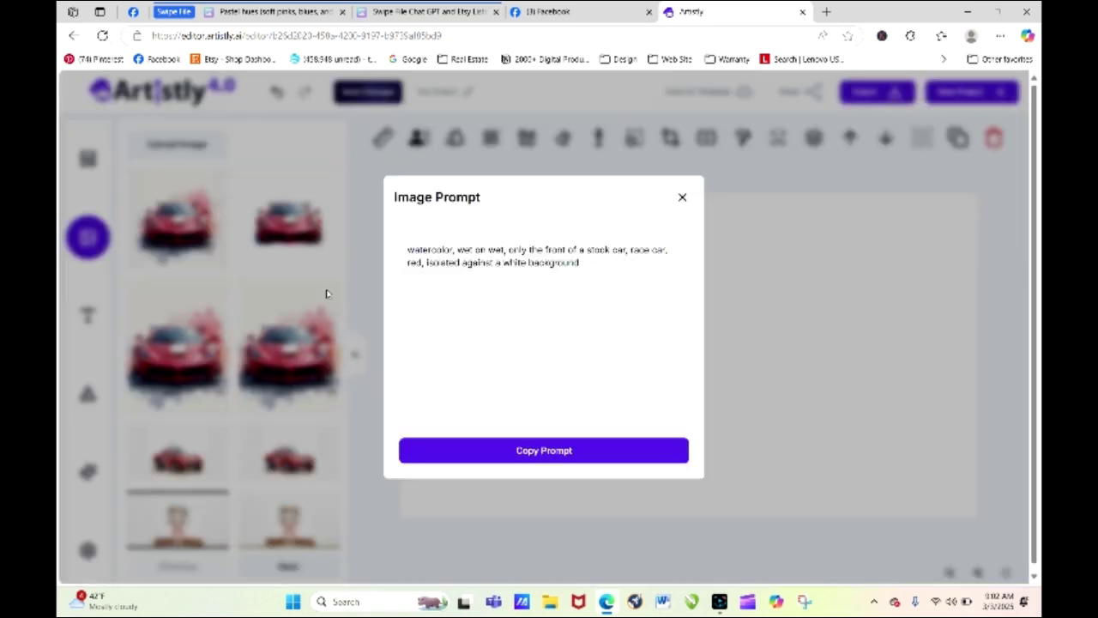
pyautogui.click(682, 197)
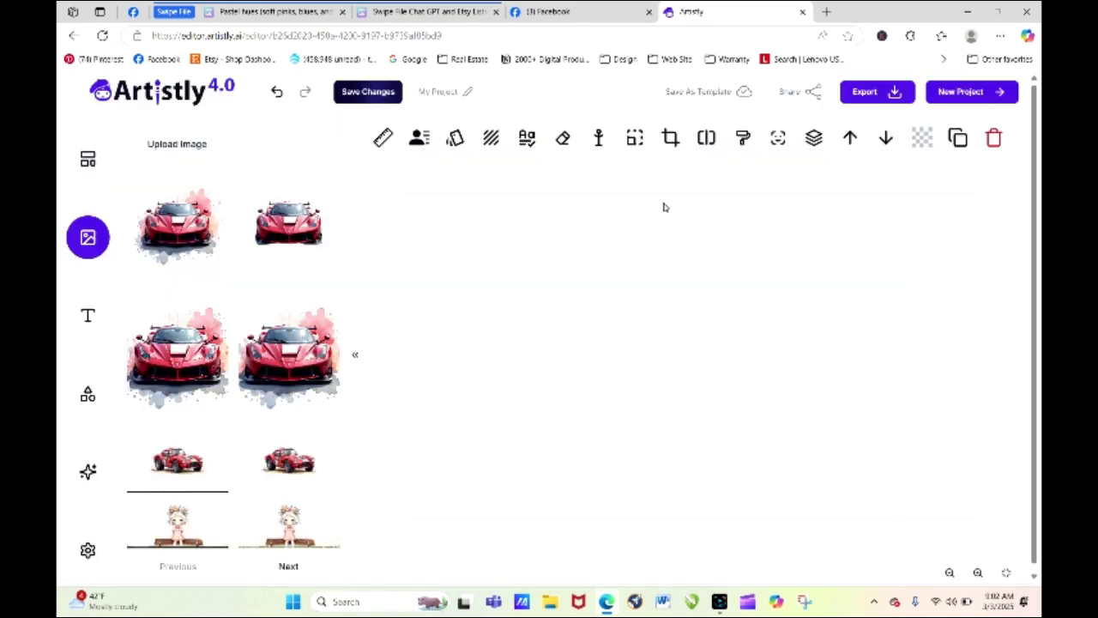
# Open the AI Image Generator
pyautogui.click(89, 470)
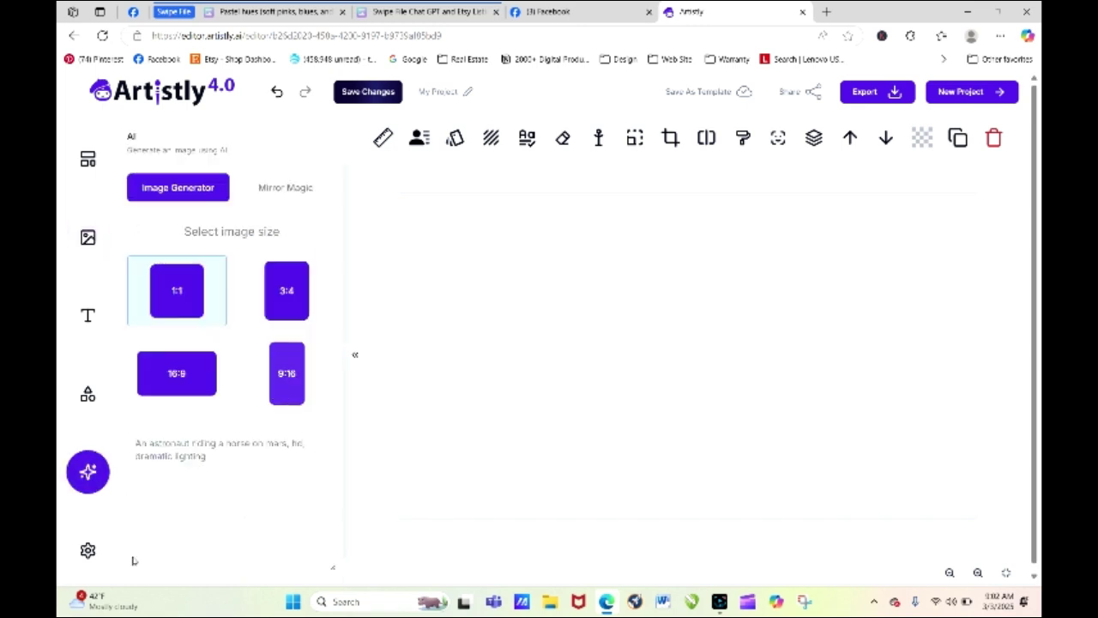